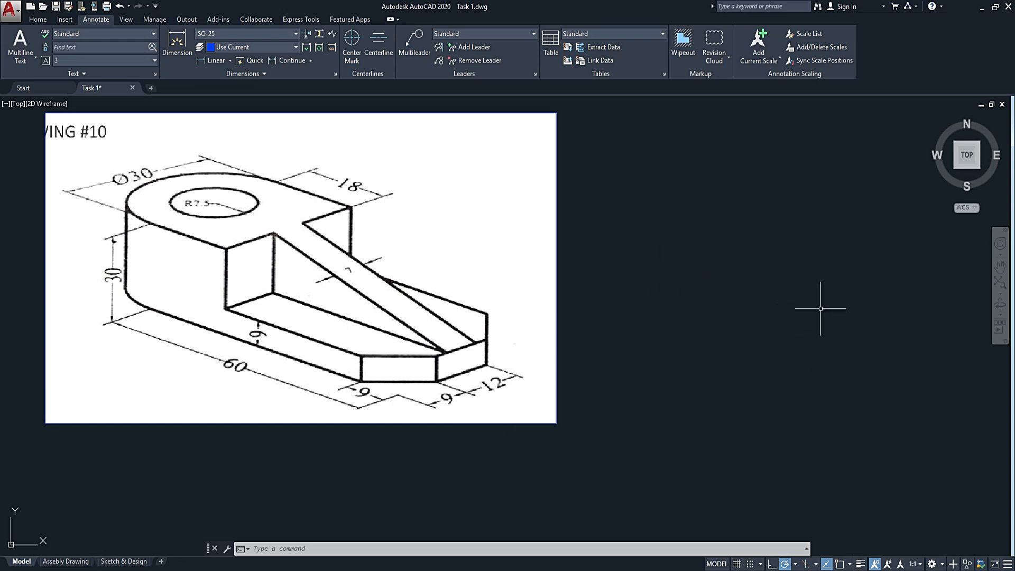
Draw a vertical construction line to the right of the reference picture, with Ortho mode turned on.
middle_drag(769, 272, 725, 314)
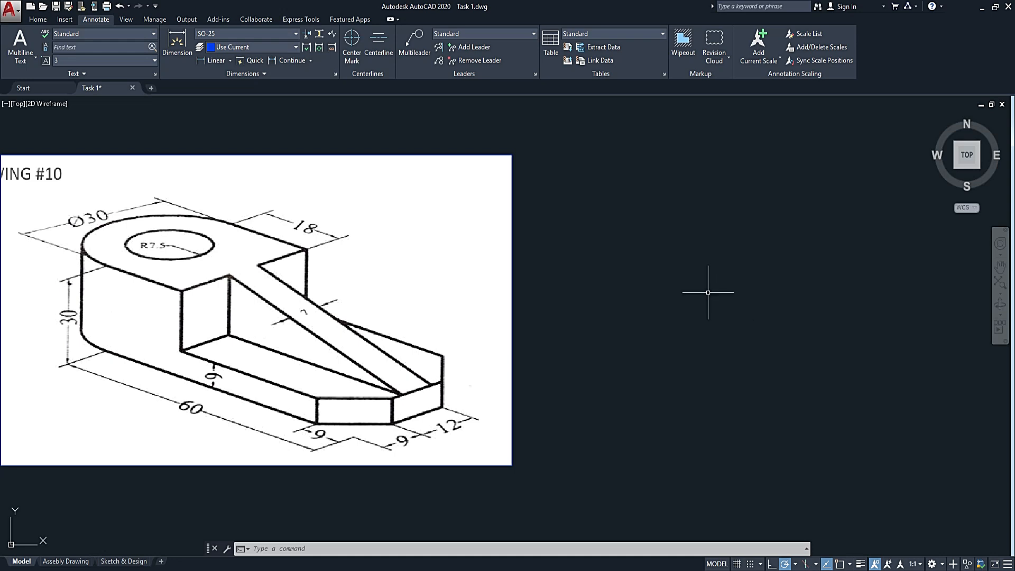
text(l)
key(Return)
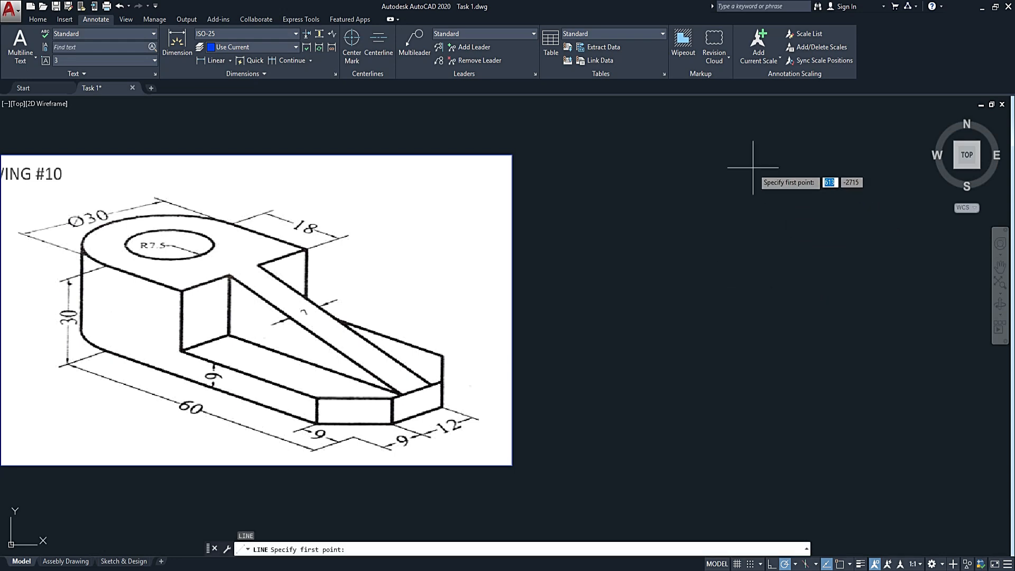
click(733, 153)
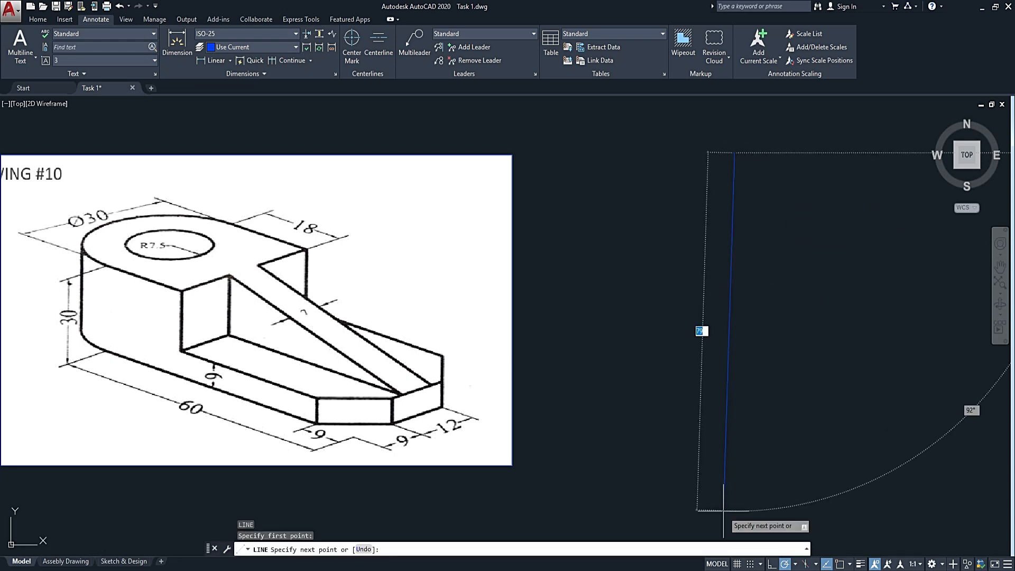
key(F8)
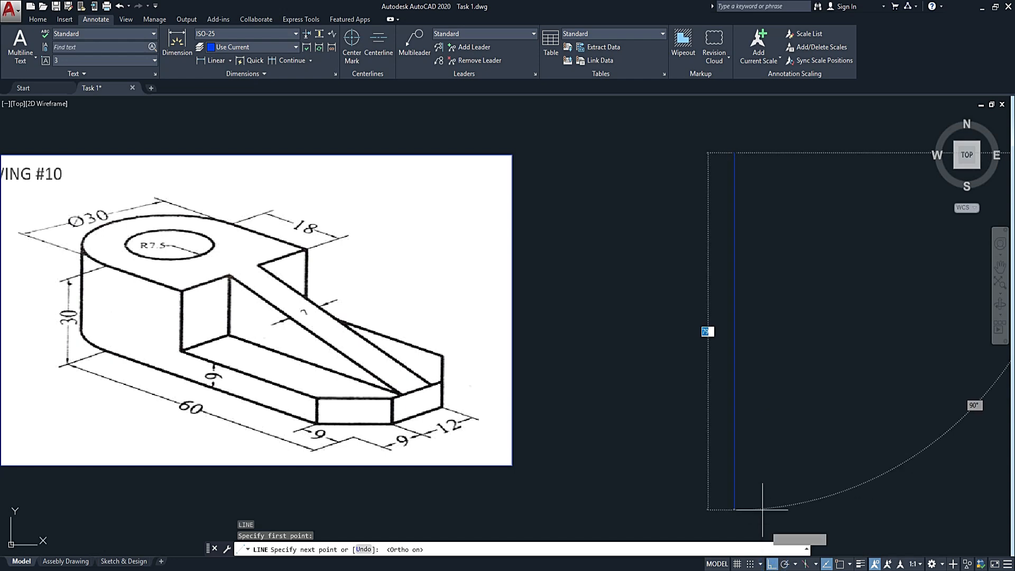
click(762, 504)
key(Escape)
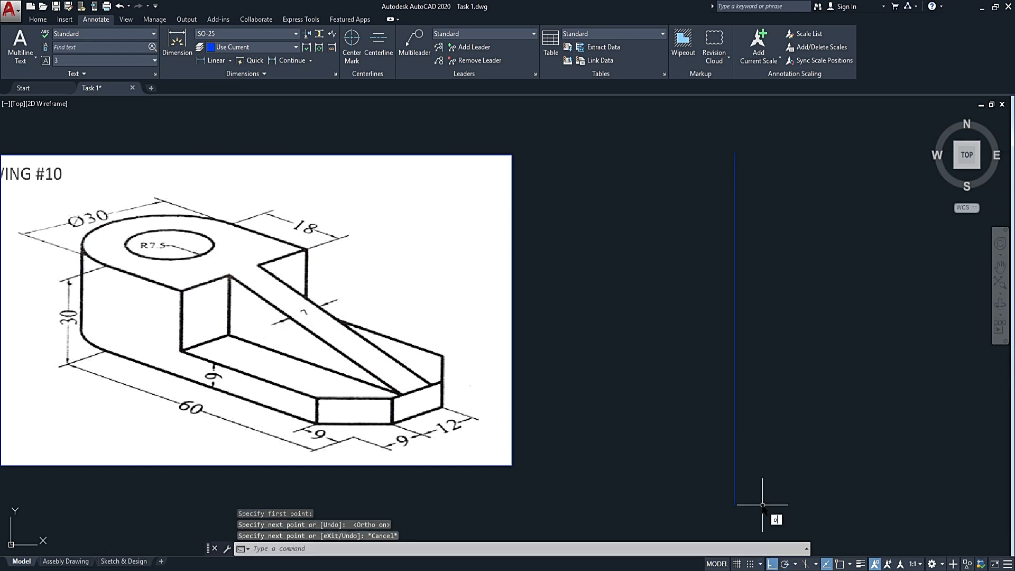
Offset the vertical line 10 units to the right.
text(o)
key(Return)
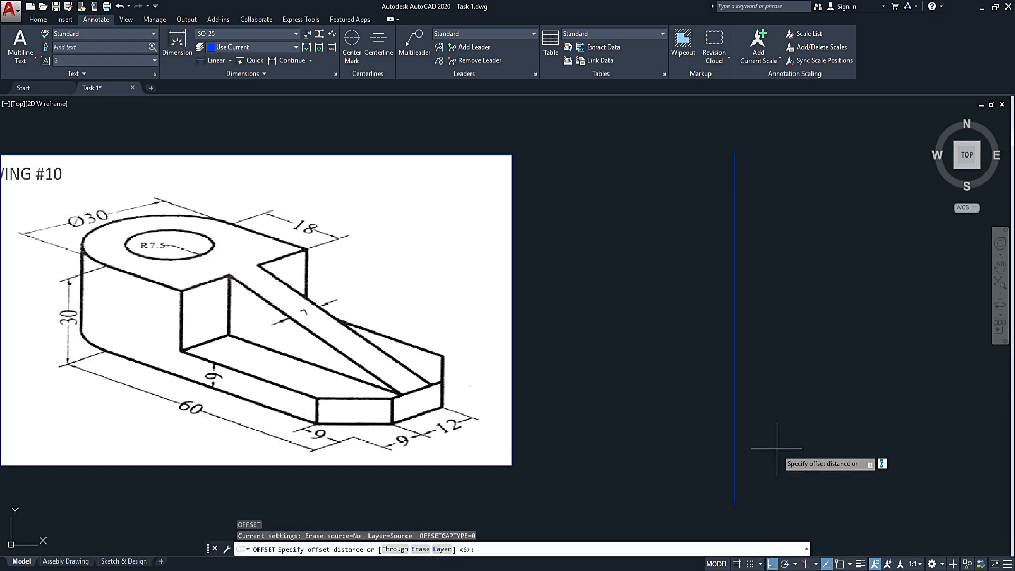
key(Return)
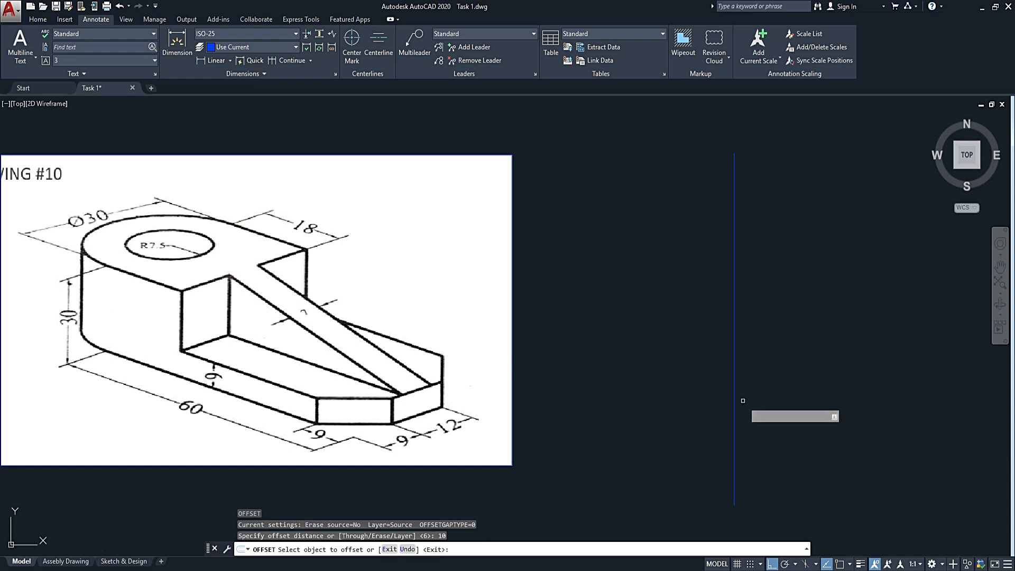
click(734, 411)
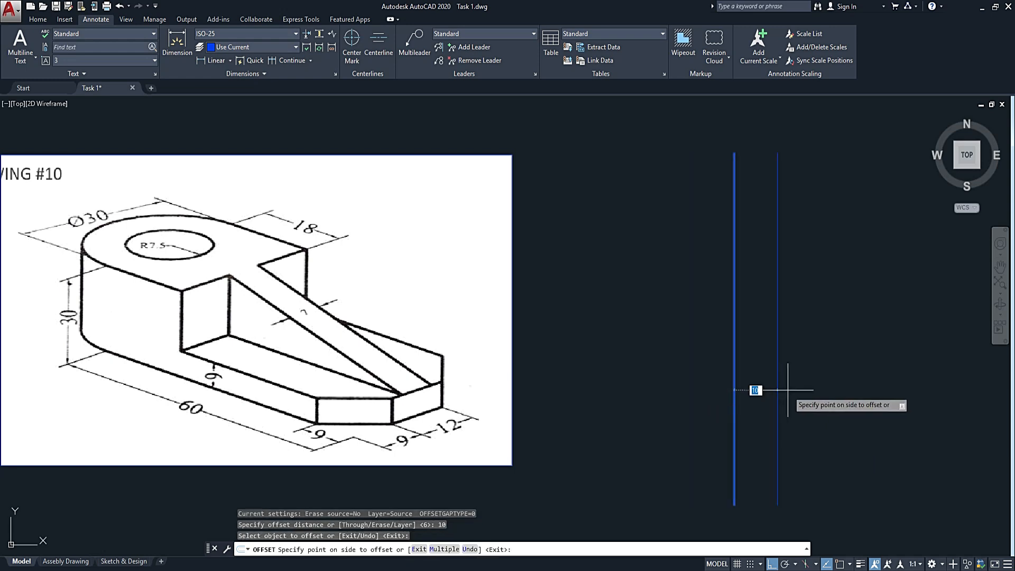
click(783, 390)
key(Escape)
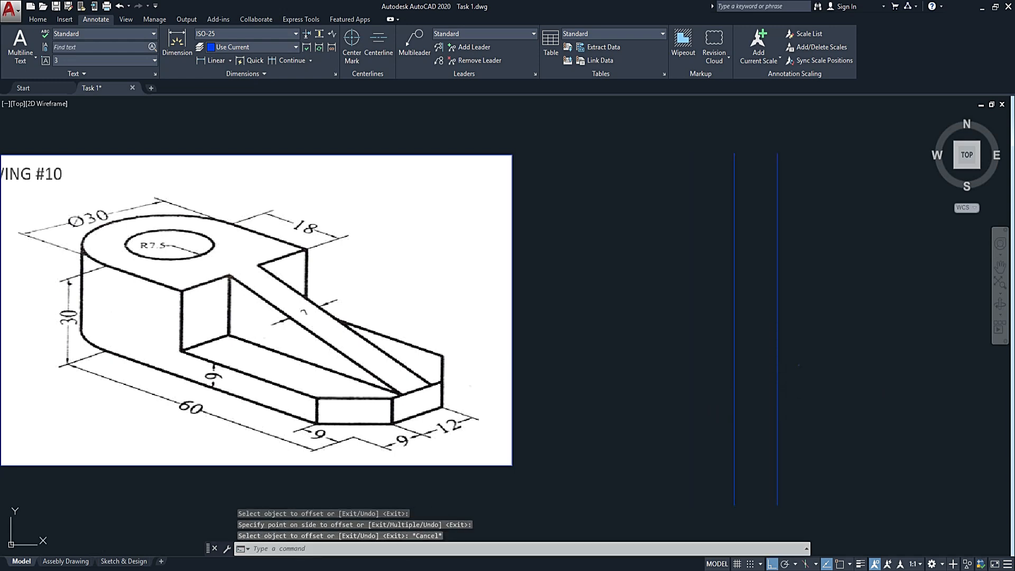
click(798, 350)
key(Escape)
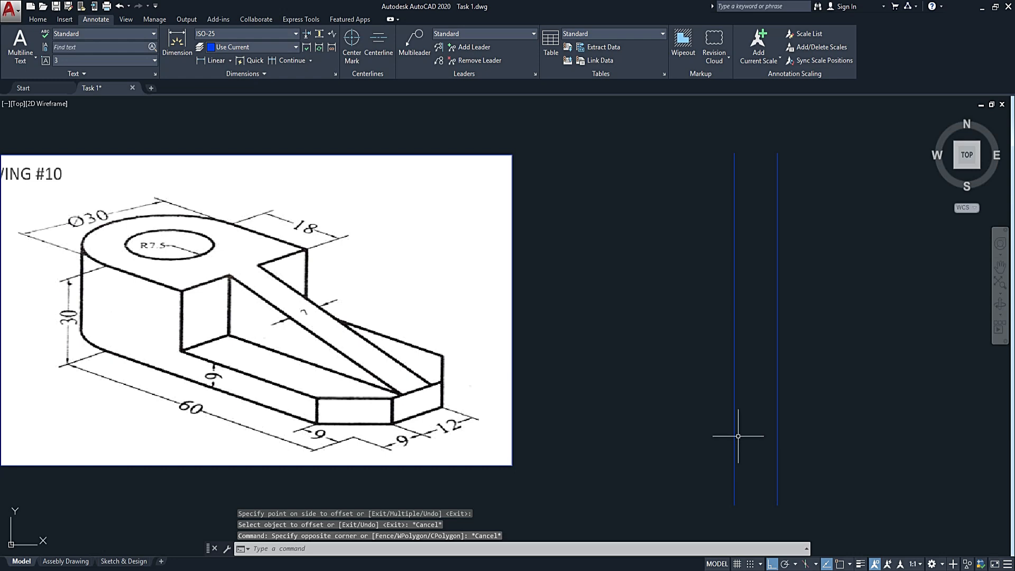
scroll(617, 385, down, 4)
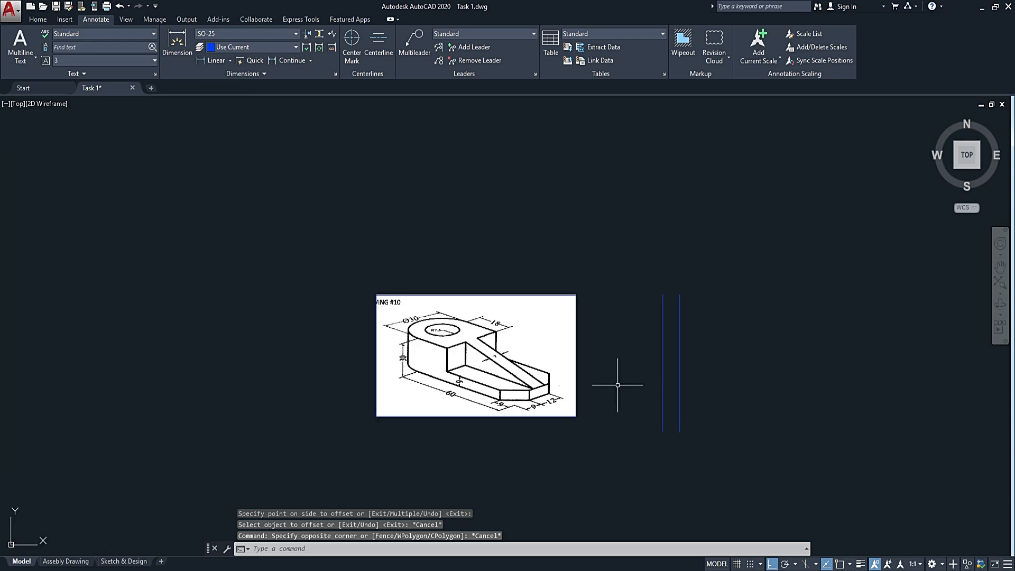
scroll(455, 423, up, 2)
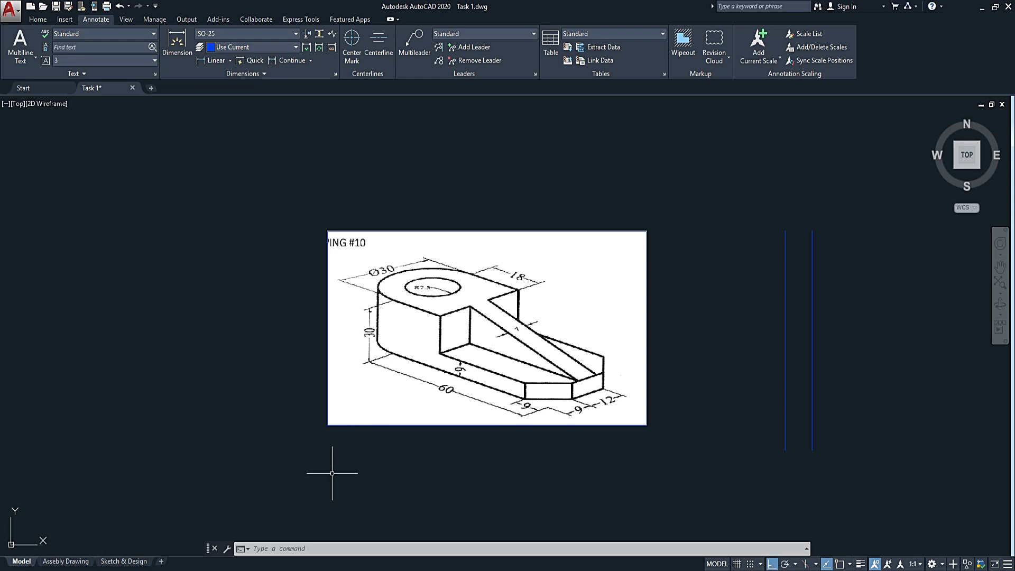
text(l)
key(Return)
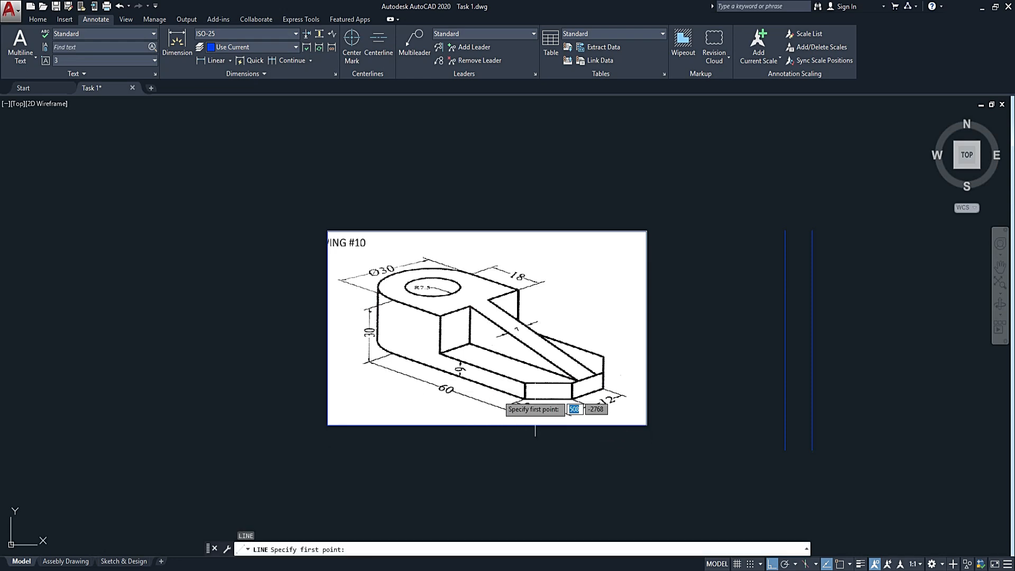
scroll(489, 427, up, 4)
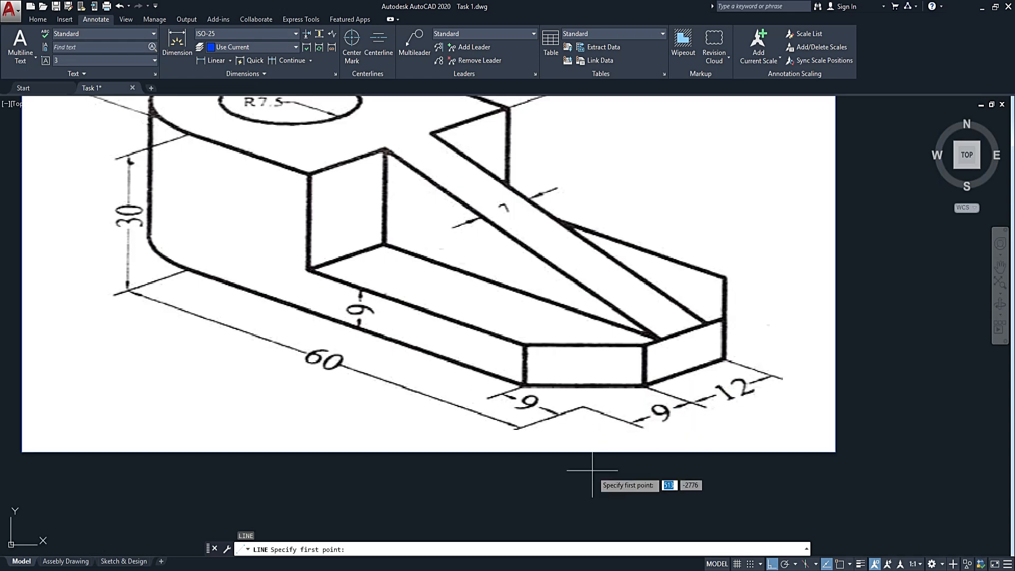
scroll(550, 396, down, 5)
middle_drag(742, 398, 518, 380)
key(Escape)
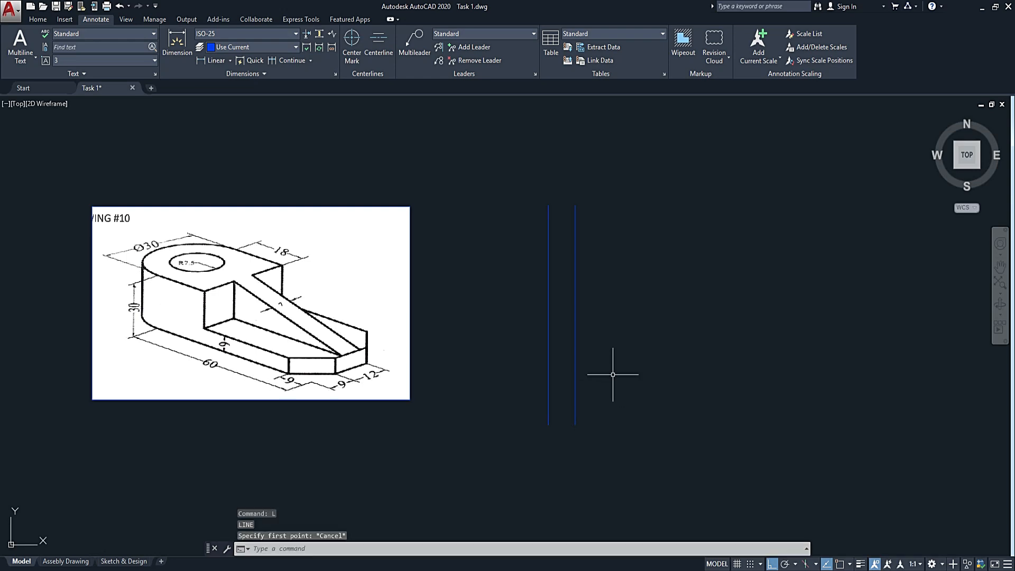
Offset the second vertical line 60 units to the right to mark the part's overall length.
text(o)
key(Return)
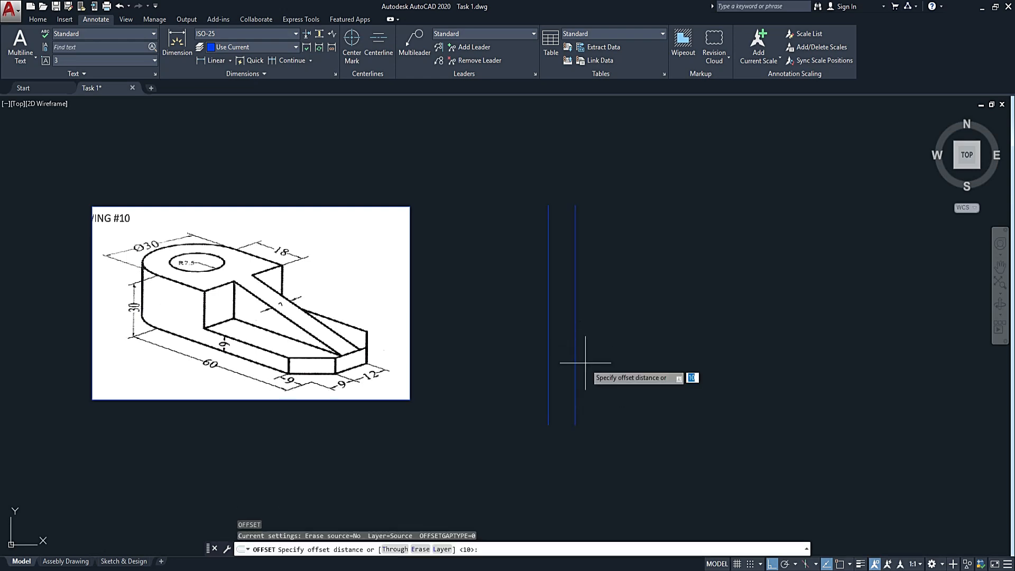
text(60)
key(Return)
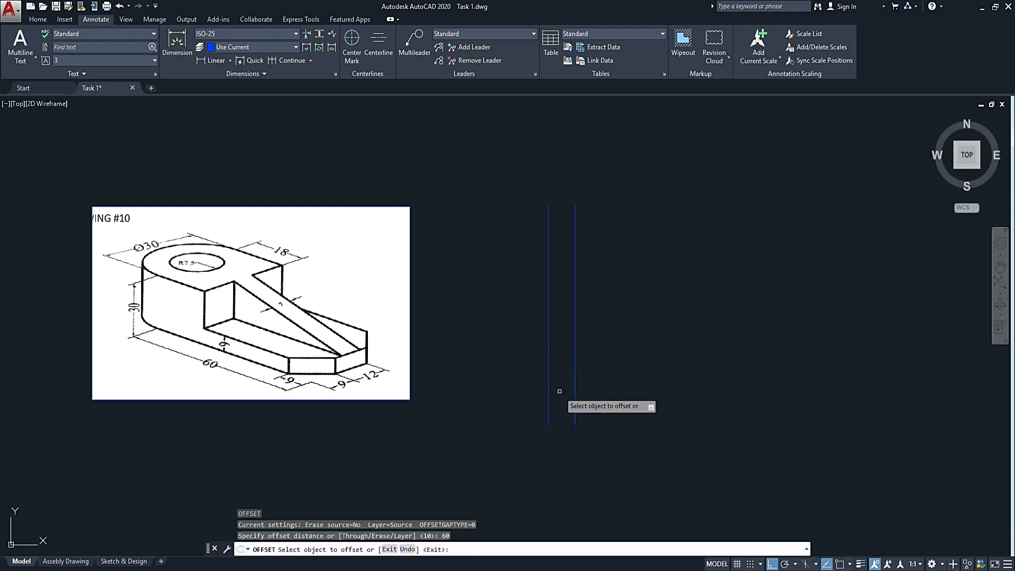
click(575, 384)
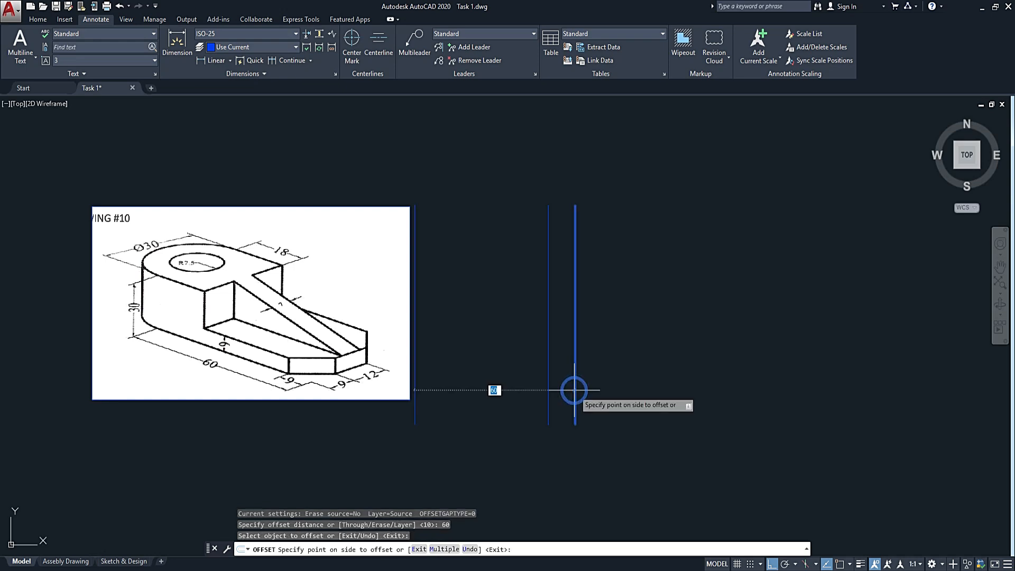
click(744, 357)
key(Escape)
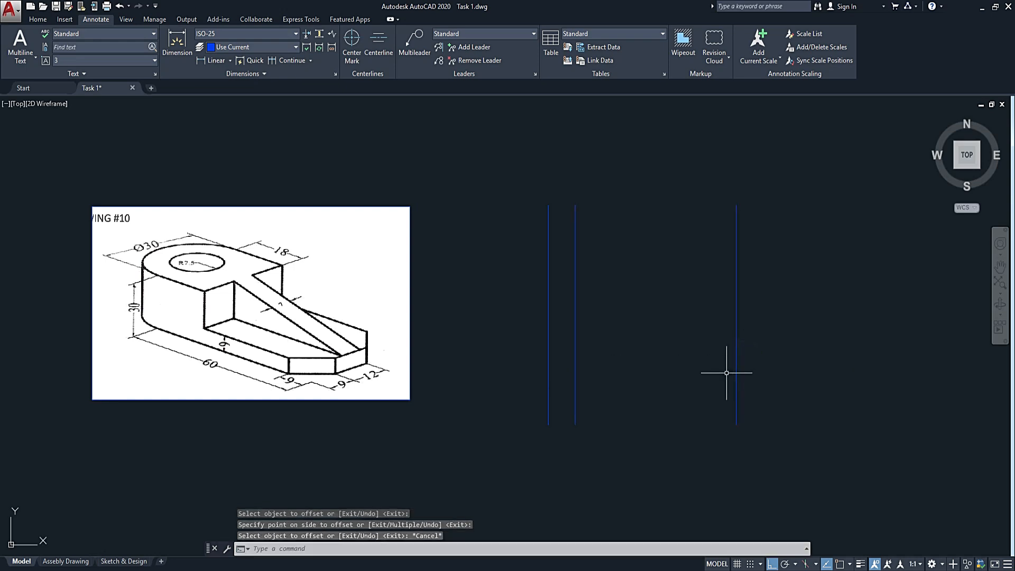
Offset the rightmost vertical line another 10 units to the right.
key(Return)
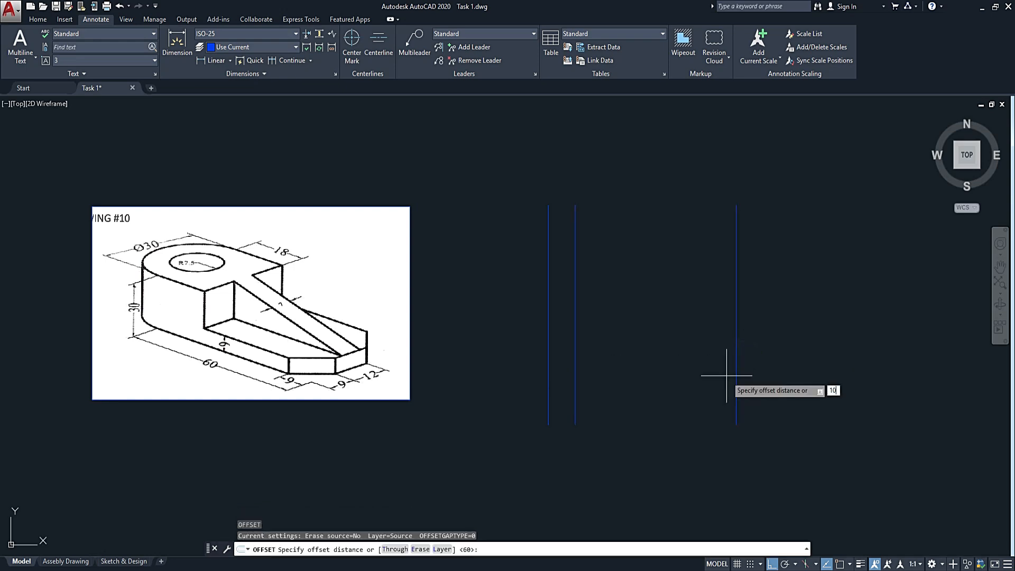
key(Return)
click(736, 356)
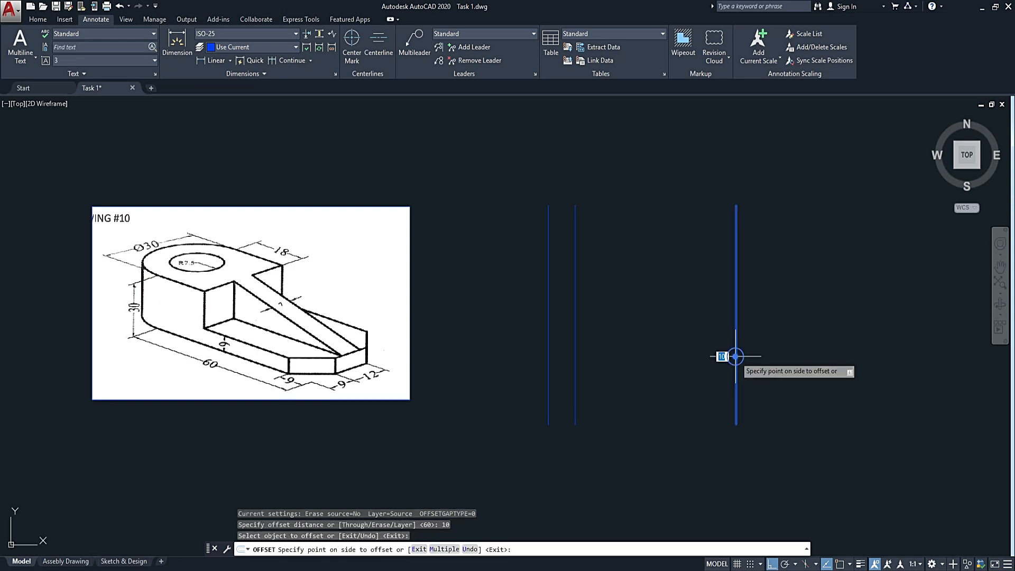
click(748, 348)
key(Escape)
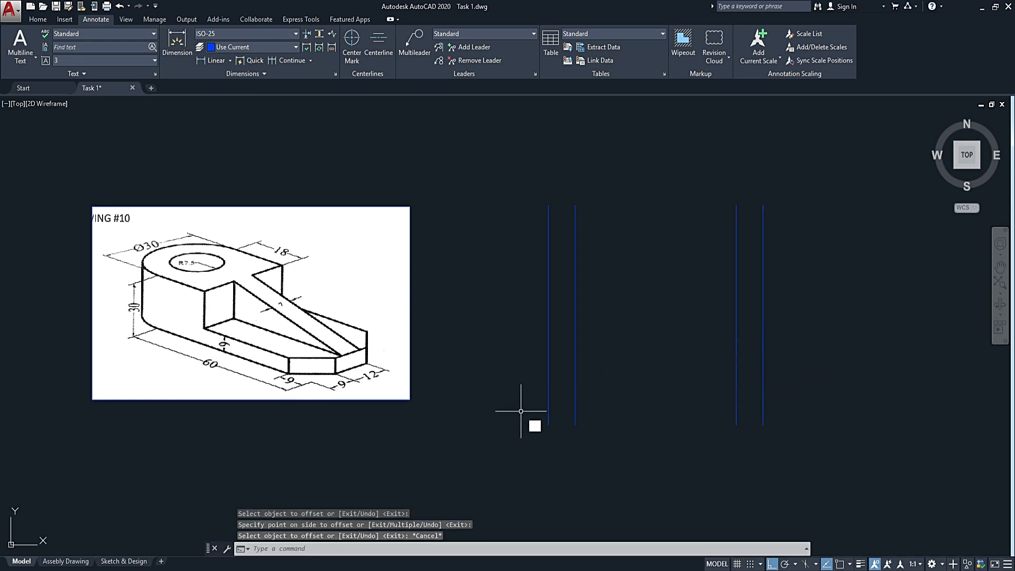
Draw a horizontal construction line about 175 units long across all four vertical lines.
text(l)
key(Return)
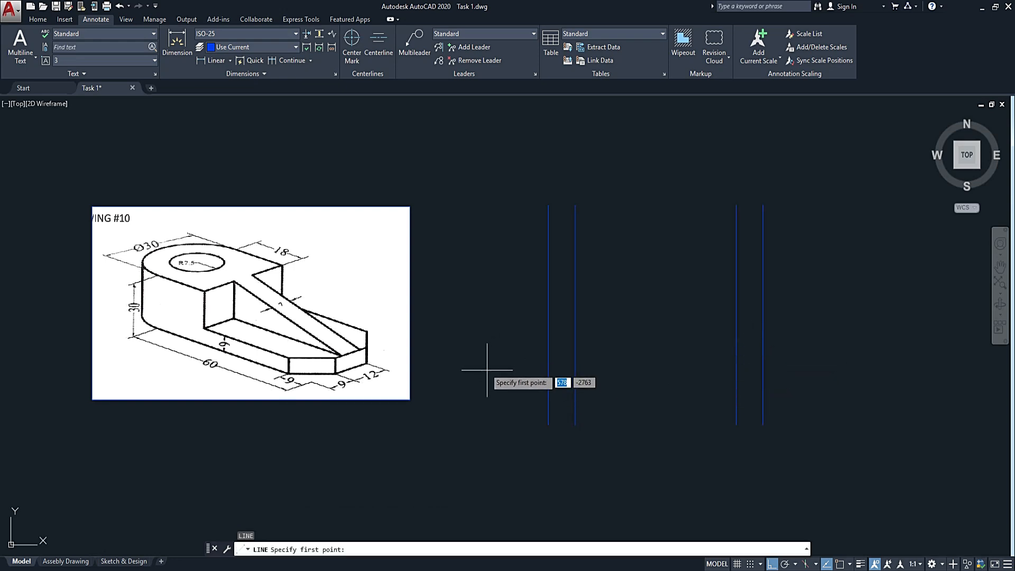
click(472, 333)
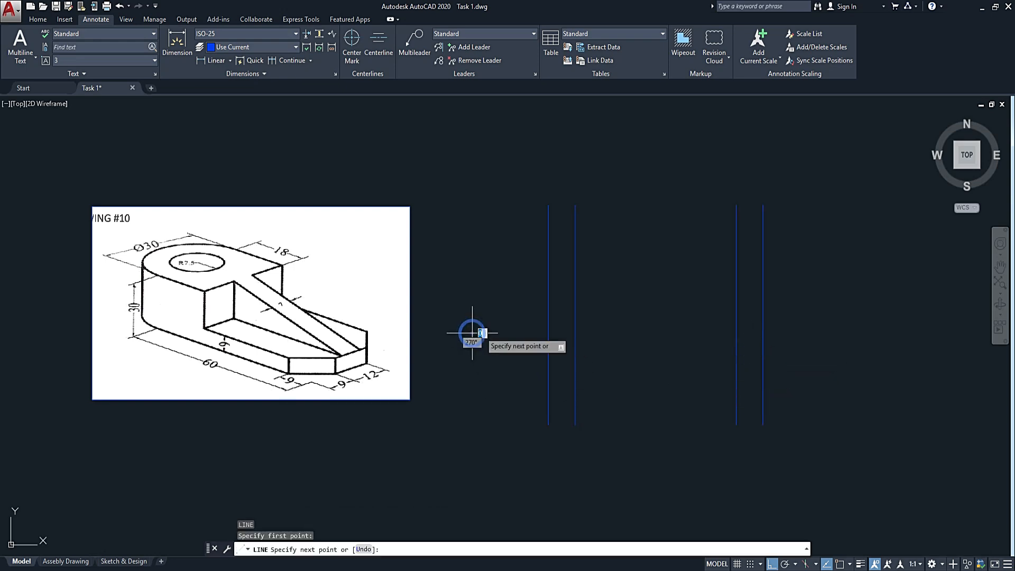
click(943, 345)
key(Escape)
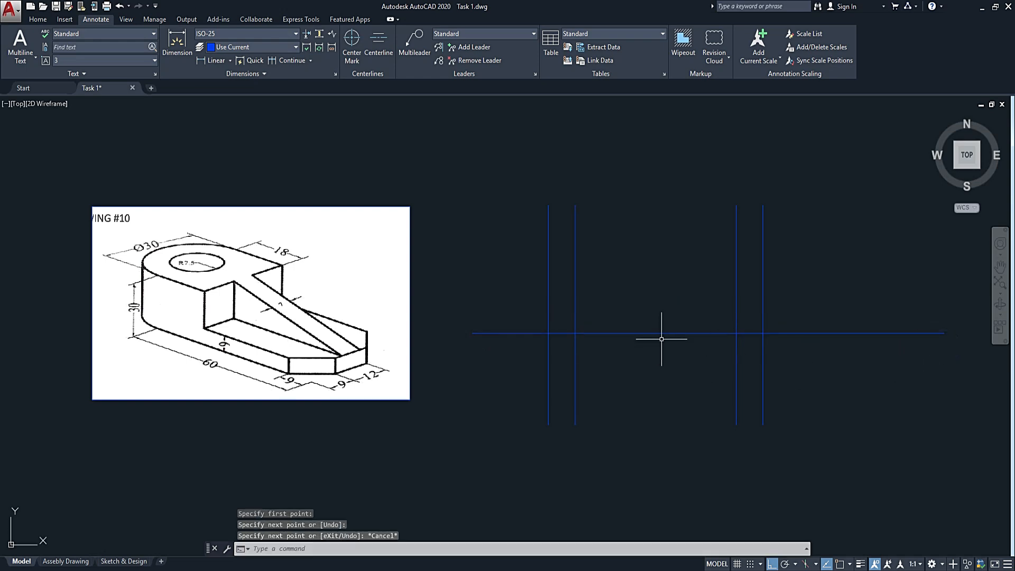
Offset the horizontal line 10 units downward.
text(o)
key(Return)
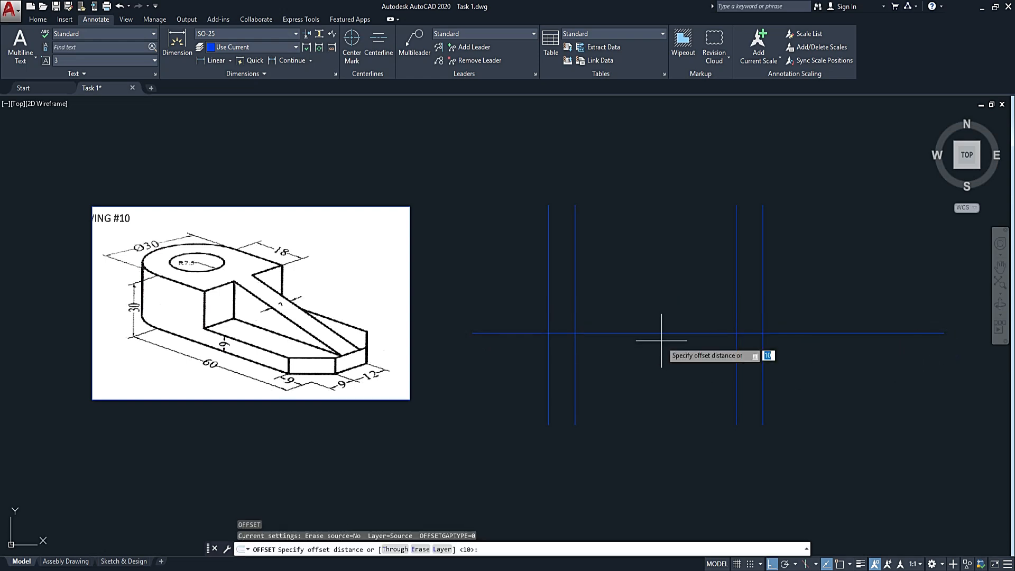
key(Return)
click(647, 333)
click(618, 409)
key(Escape)
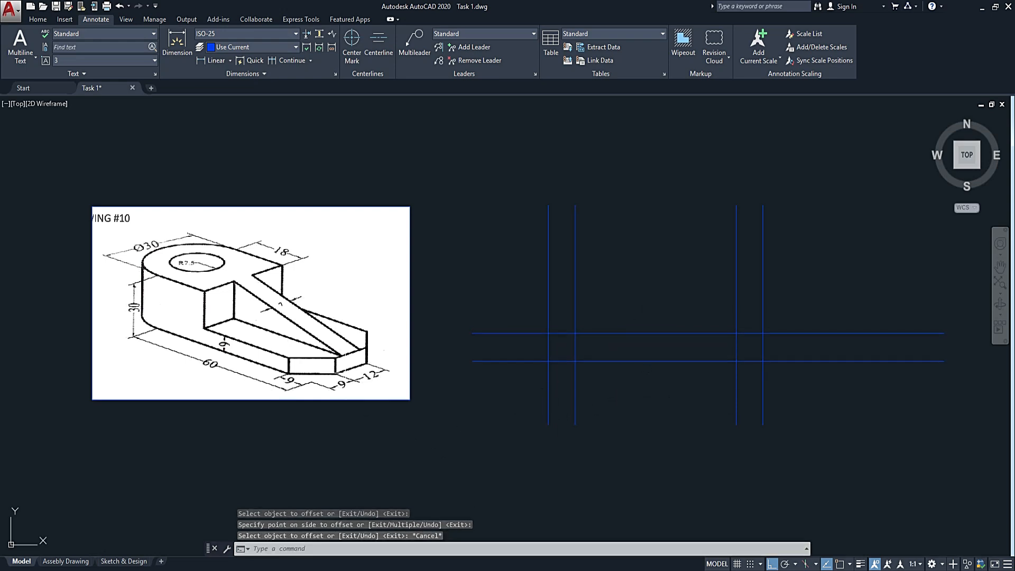
text(l)
key(Return)
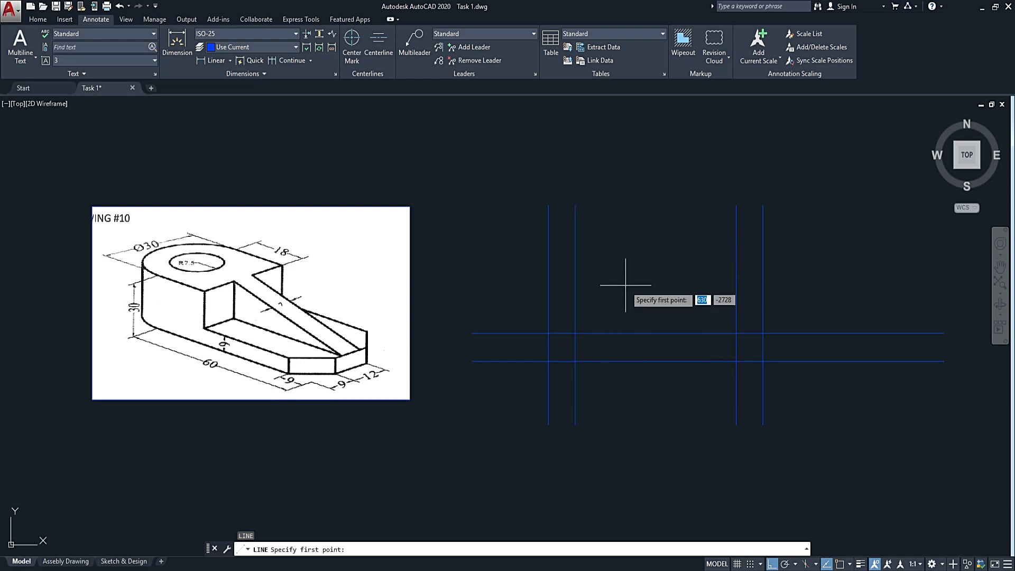
key(Escape)
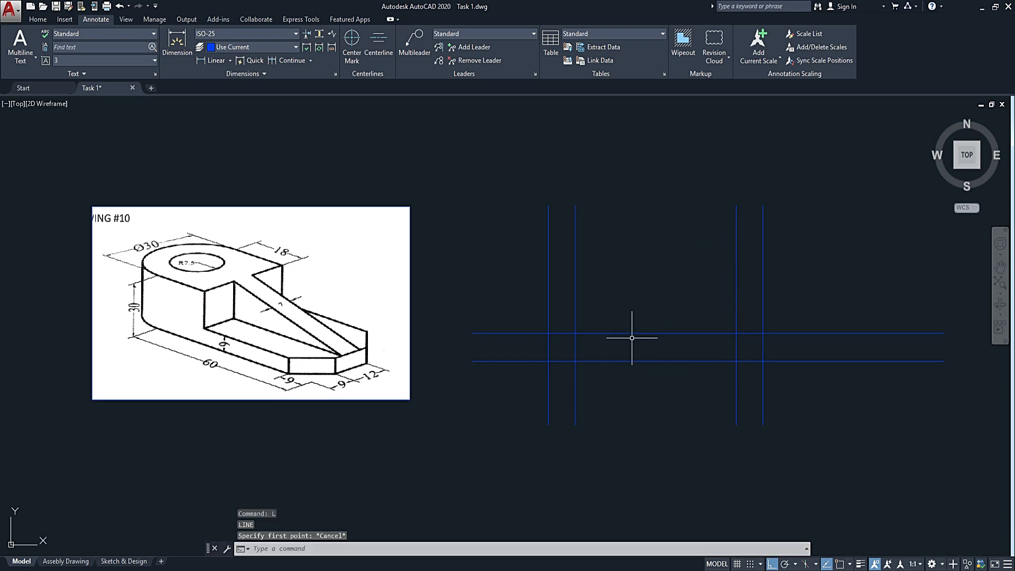
Offset the upper of the two horizontal lines 30 units upward to mark the part's height.
key(Return)
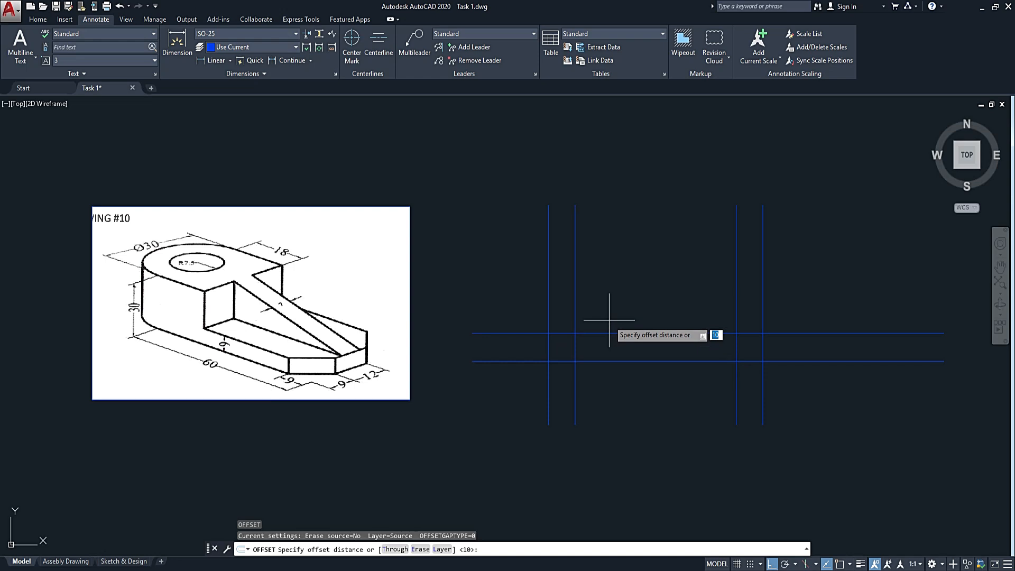
key(Return)
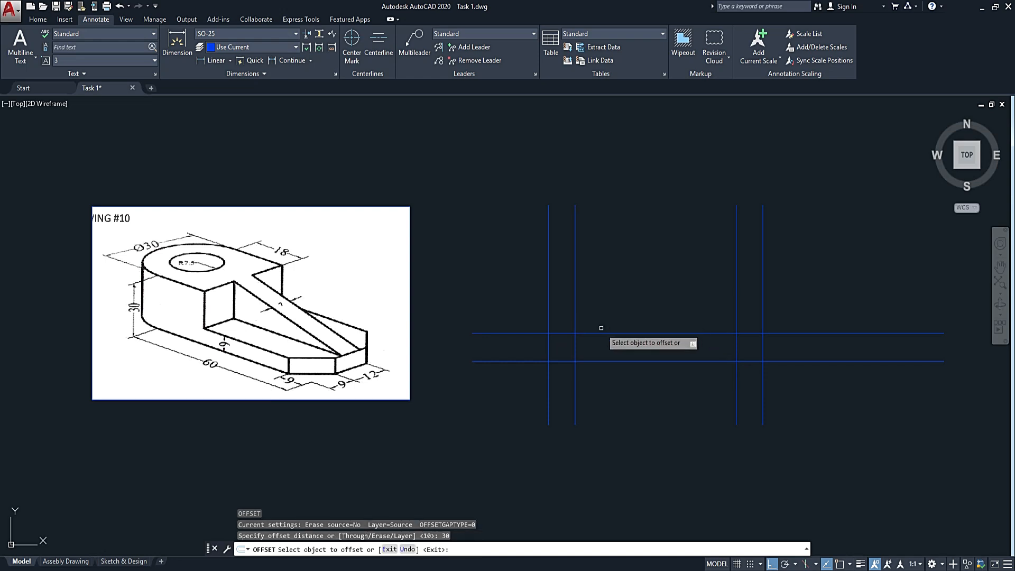
click(601, 332)
click(619, 241)
key(Escape)
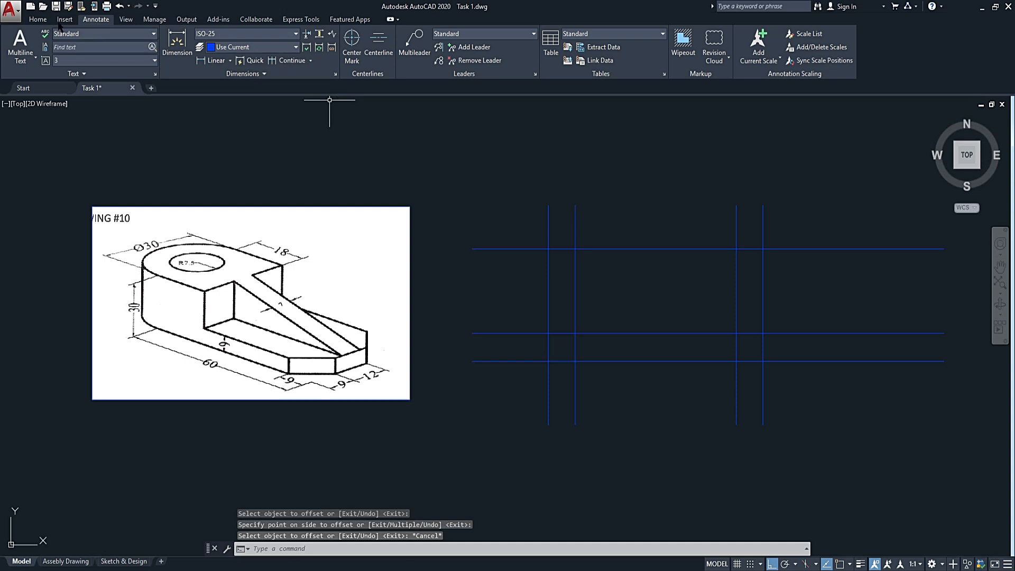
Make the Object layer the current layer.
click(38, 19)
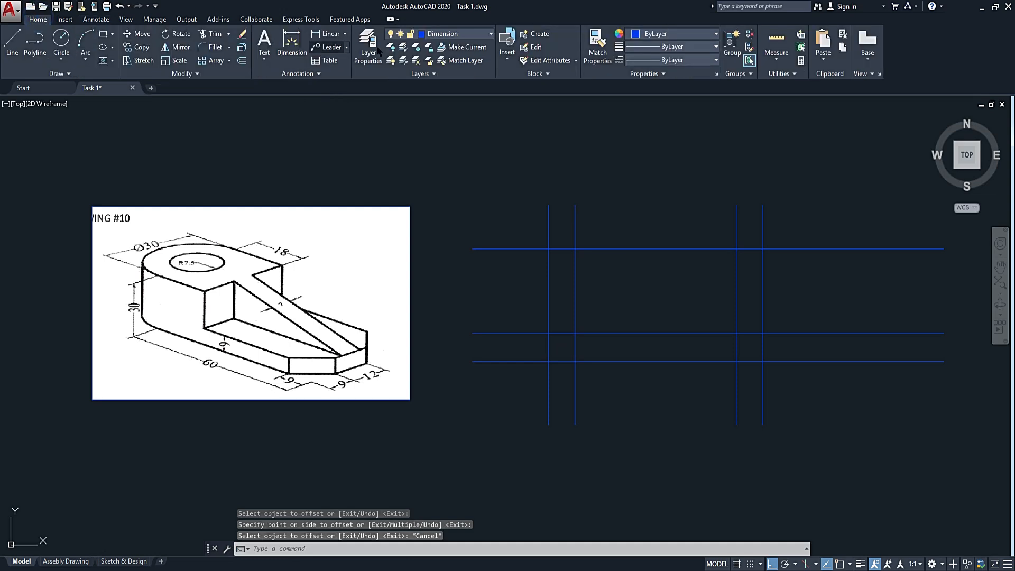
click(442, 34)
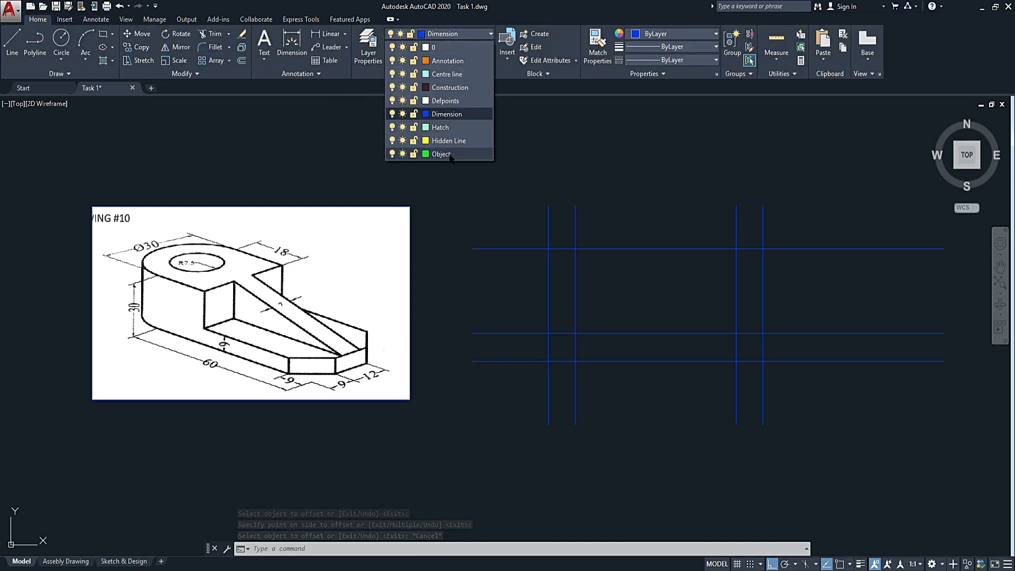
click(438, 144)
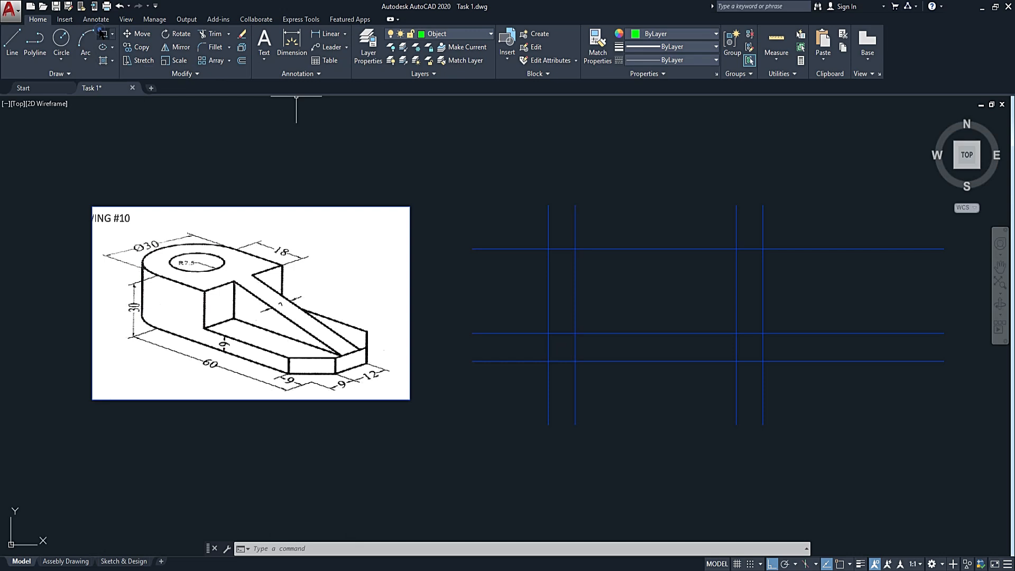
Draw a rectangle between the two inner vertical and two upper horizontal construction lines, and explode it into separate lines.
click(102, 34)
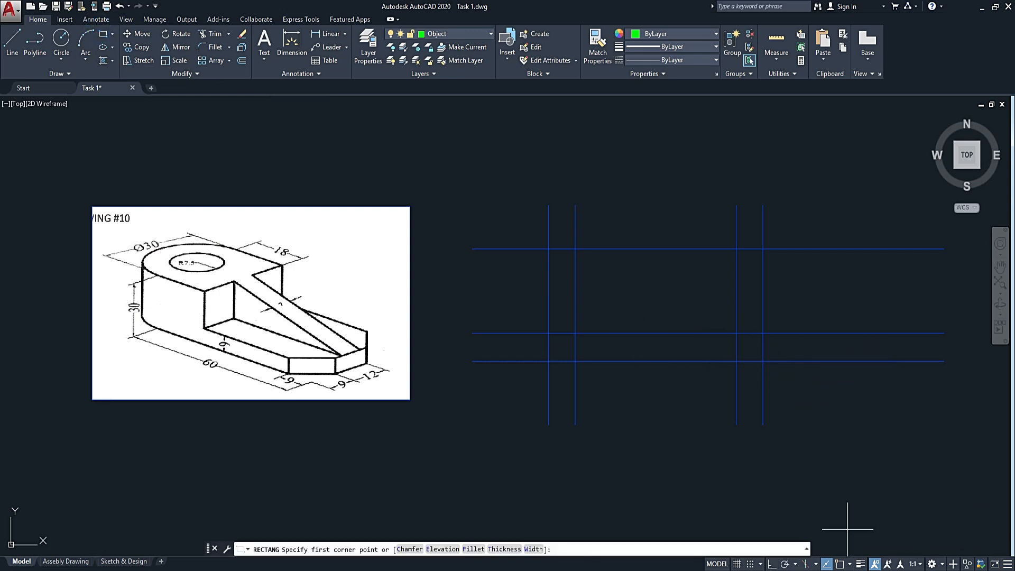
click(736, 333)
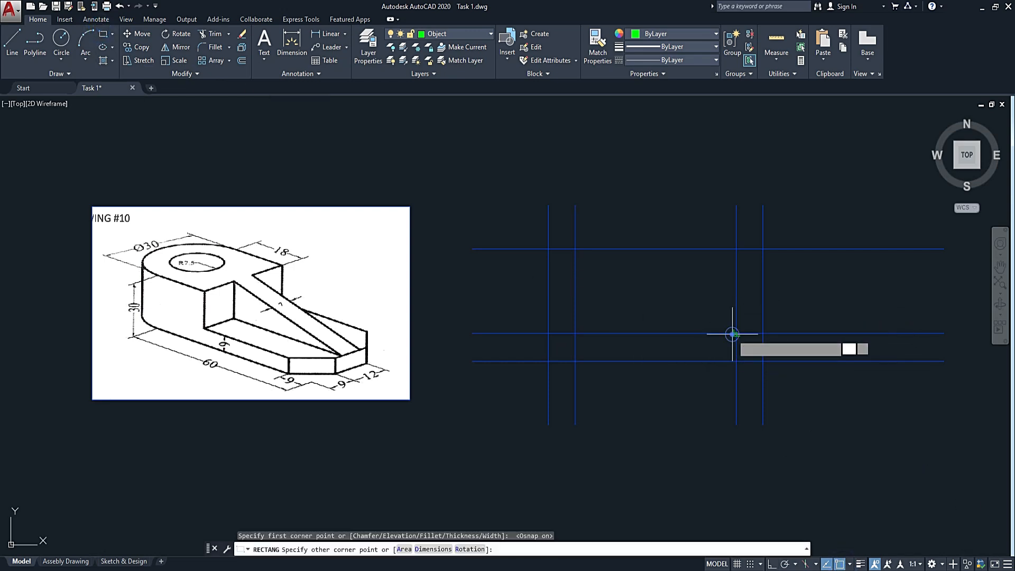
click(579, 249)
key(Escape)
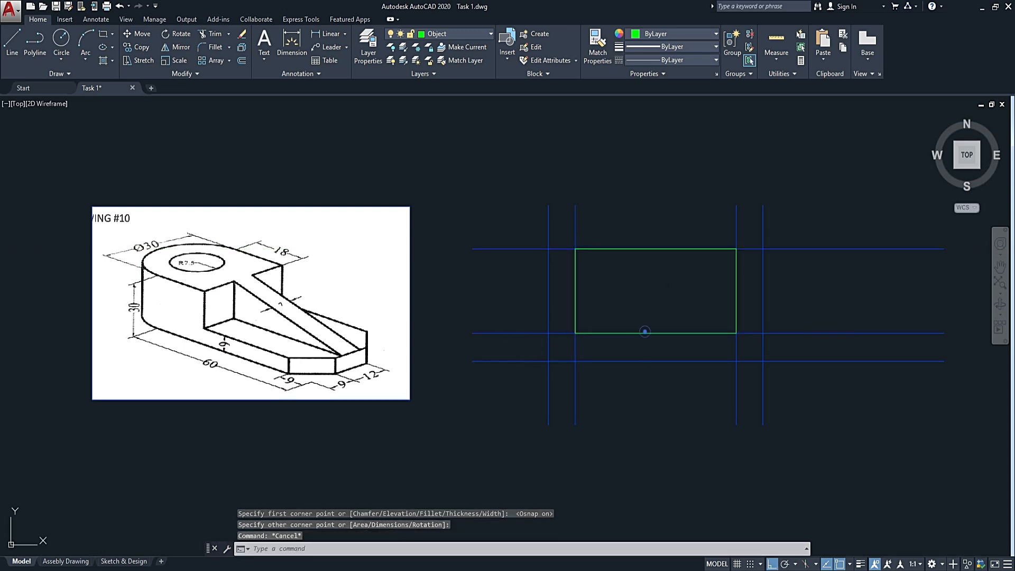
click(645, 333)
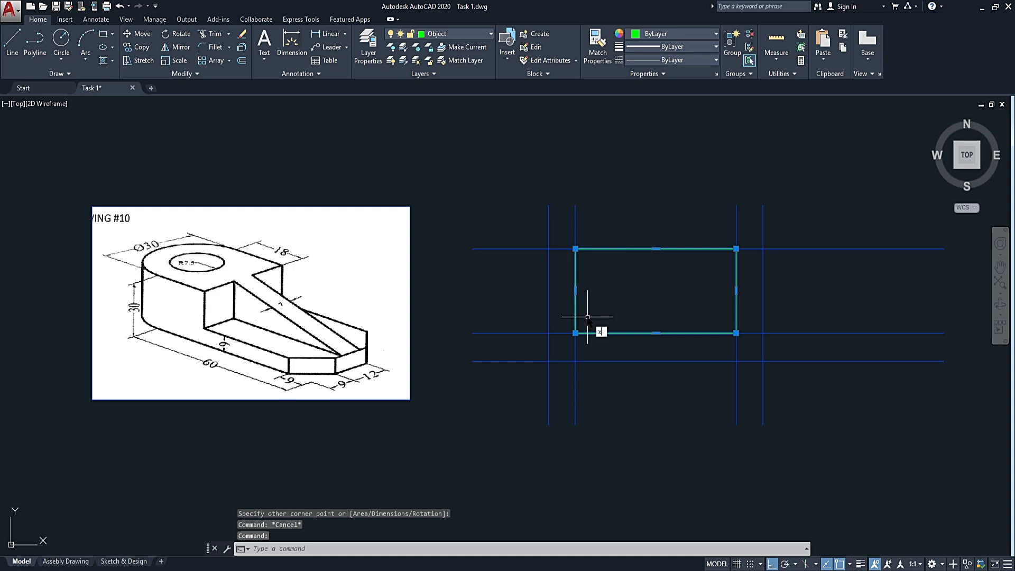
text(x)
key(Return)
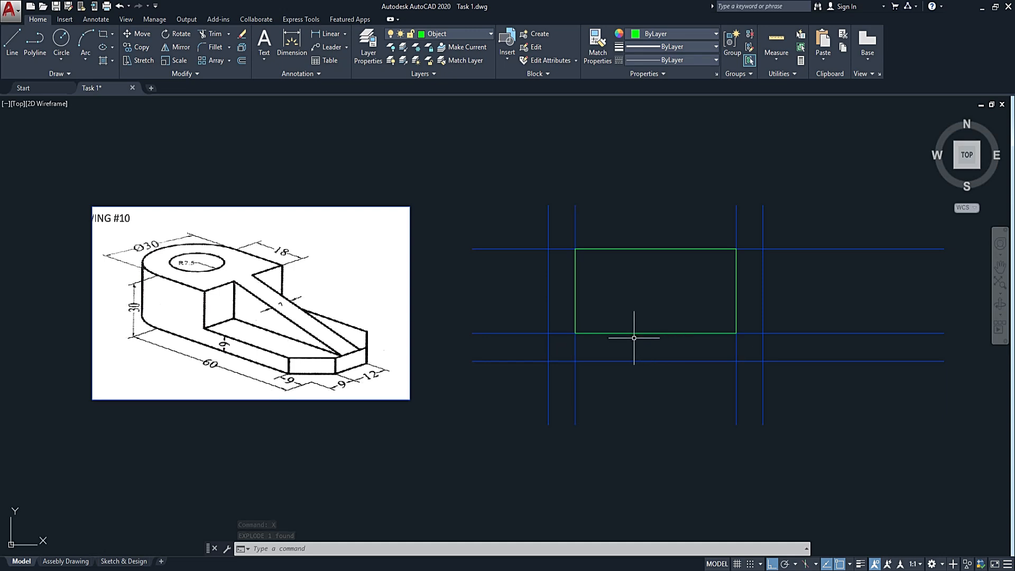
text(l)
key(Return)
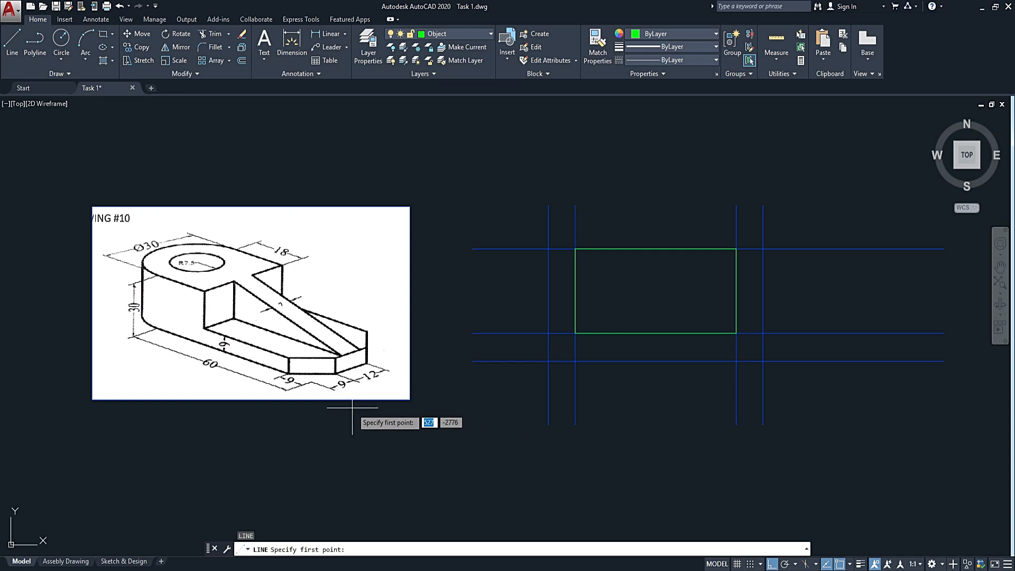
scroll(299, 367, up, 4)
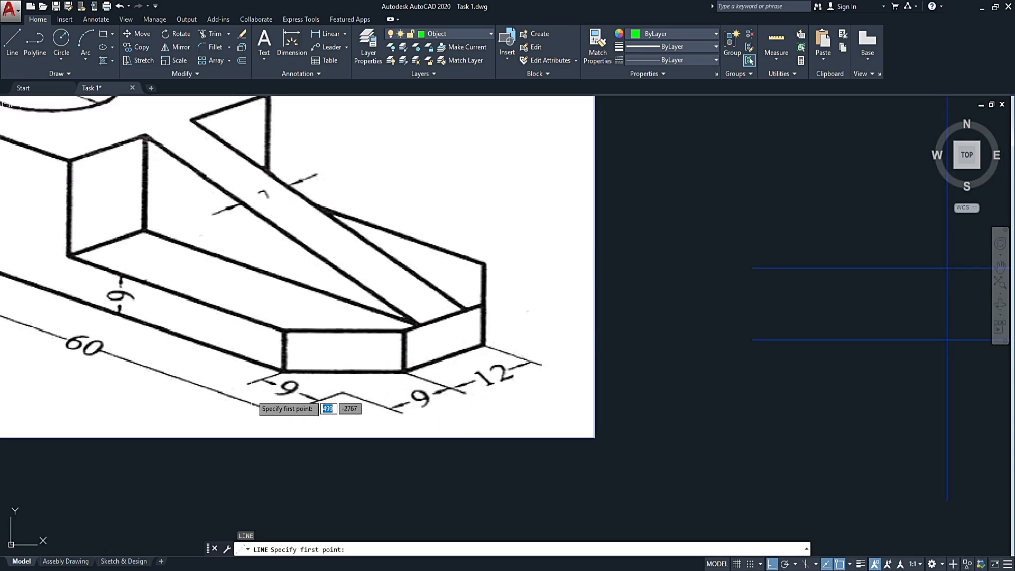
scroll(398, 376, down, 4)
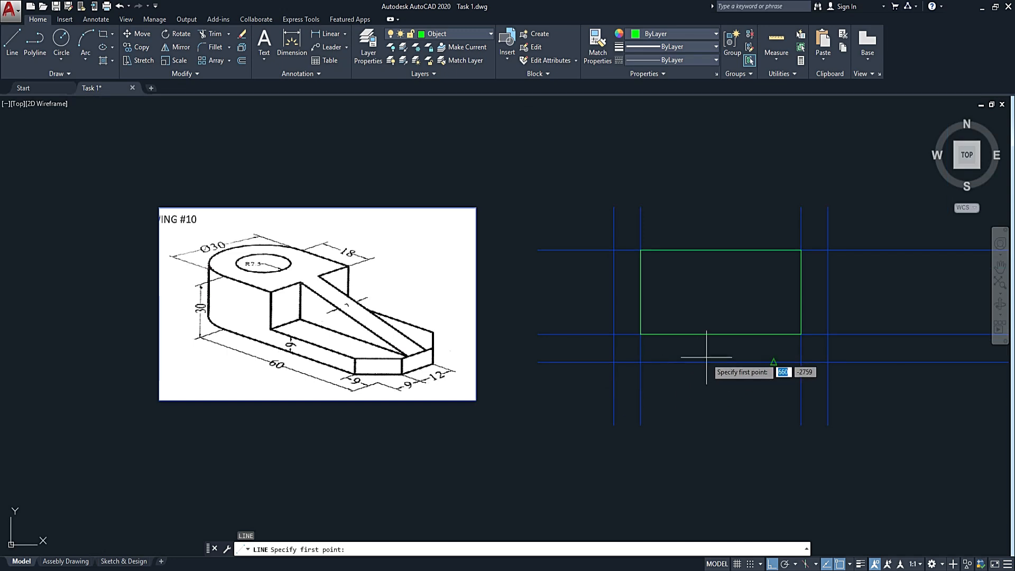
key(Escape)
Offset the rectangle's right, bottom and top edges 9 units inward.
mouse_move(810, 297)
middle_down()
mouse_move(777, 263)
mouse_move(732, 259)
middle_up()
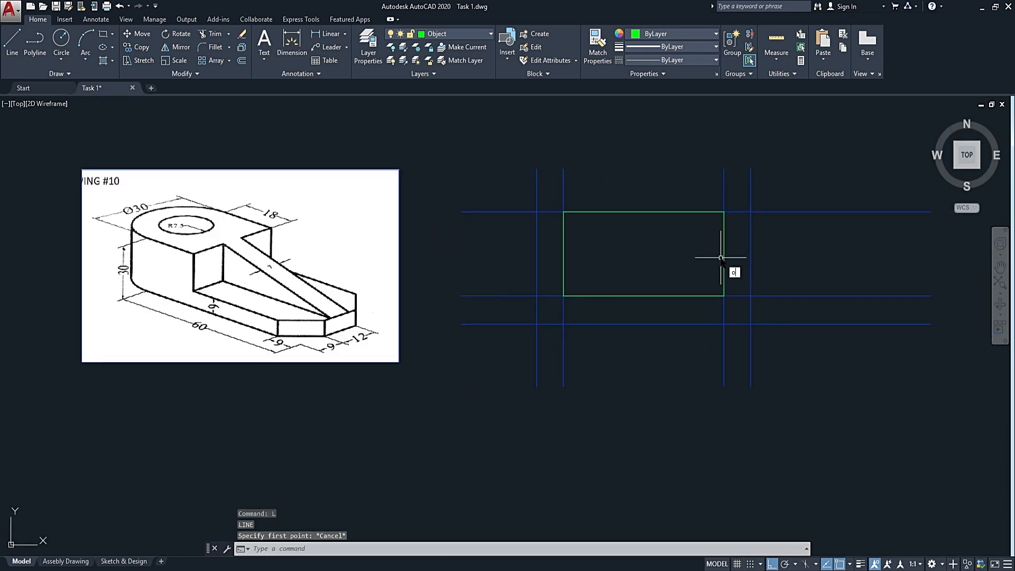
text(o)
key(Return)
text(9)
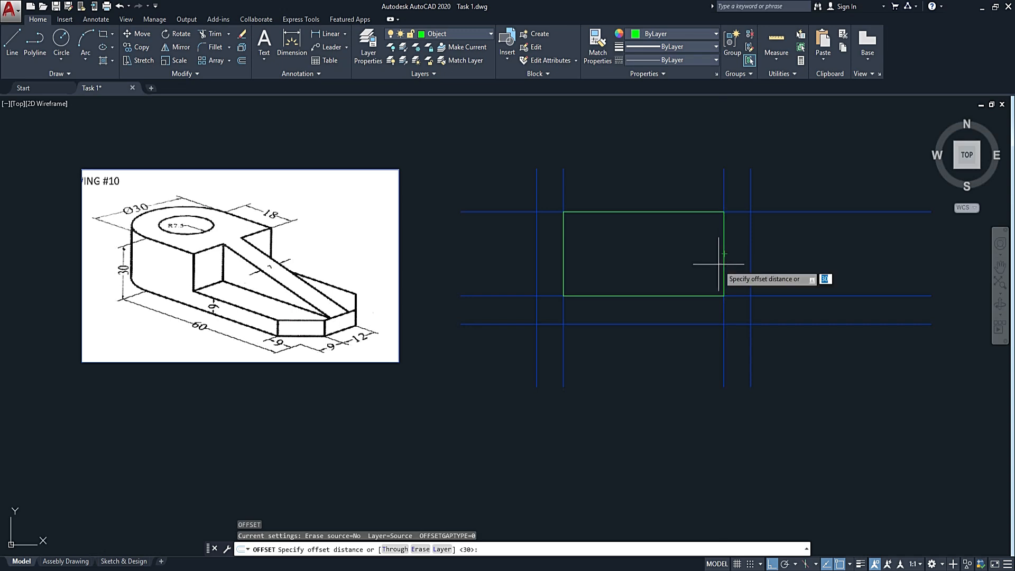
key(Return)
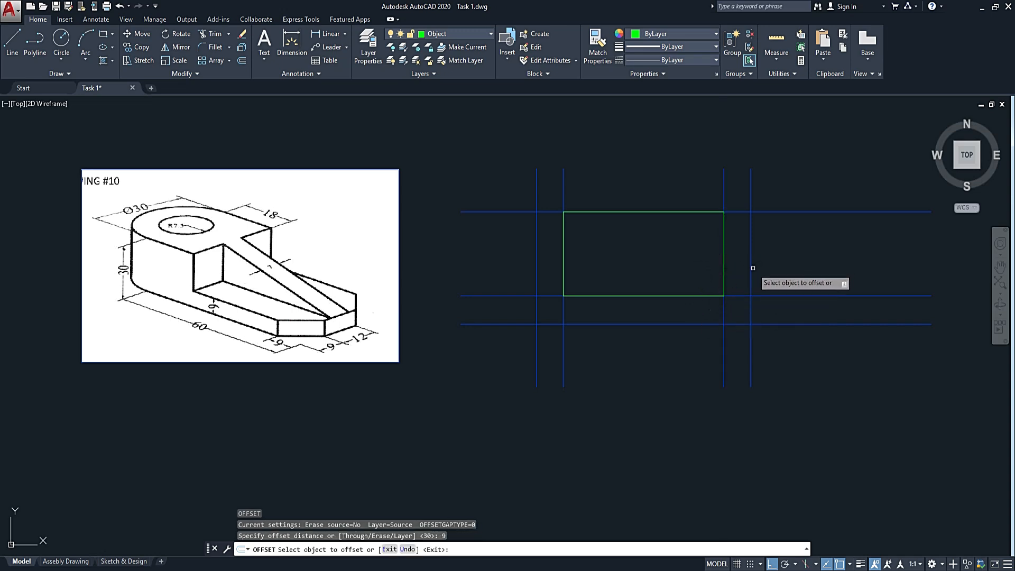
click(723, 267)
click(657, 253)
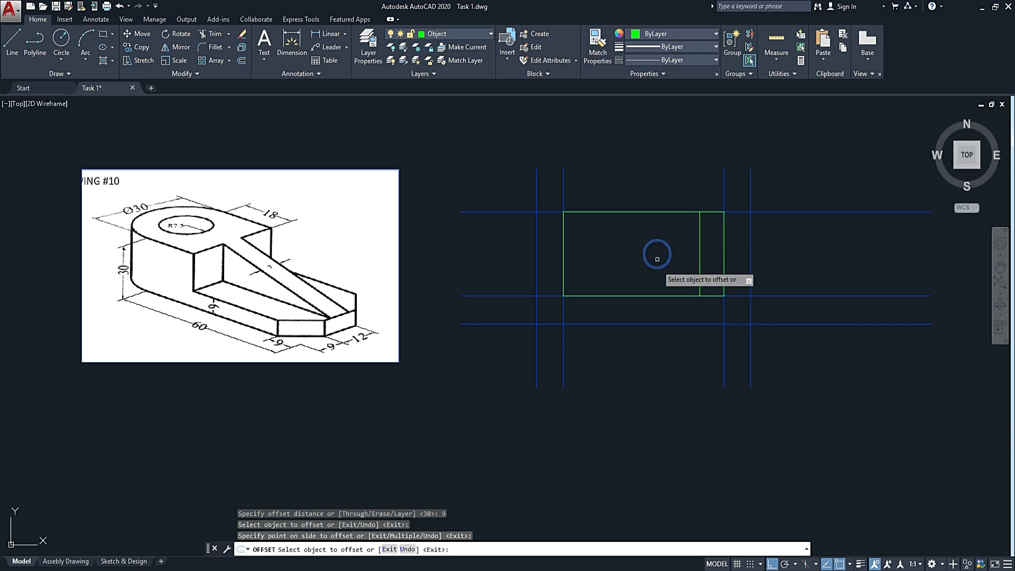
click(674, 295)
click(674, 249)
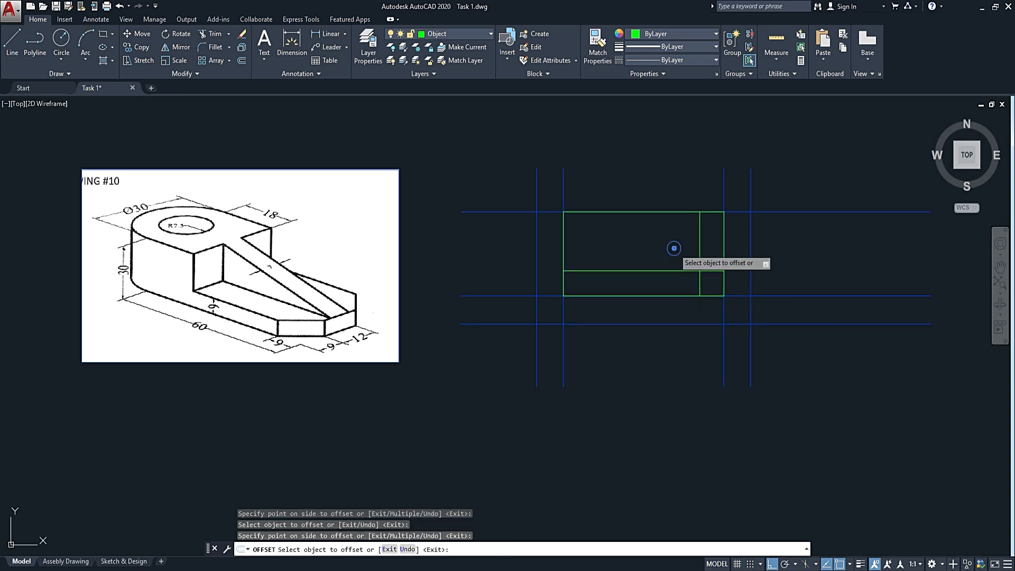
click(684, 212)
click(675, 243)
key(Escape)
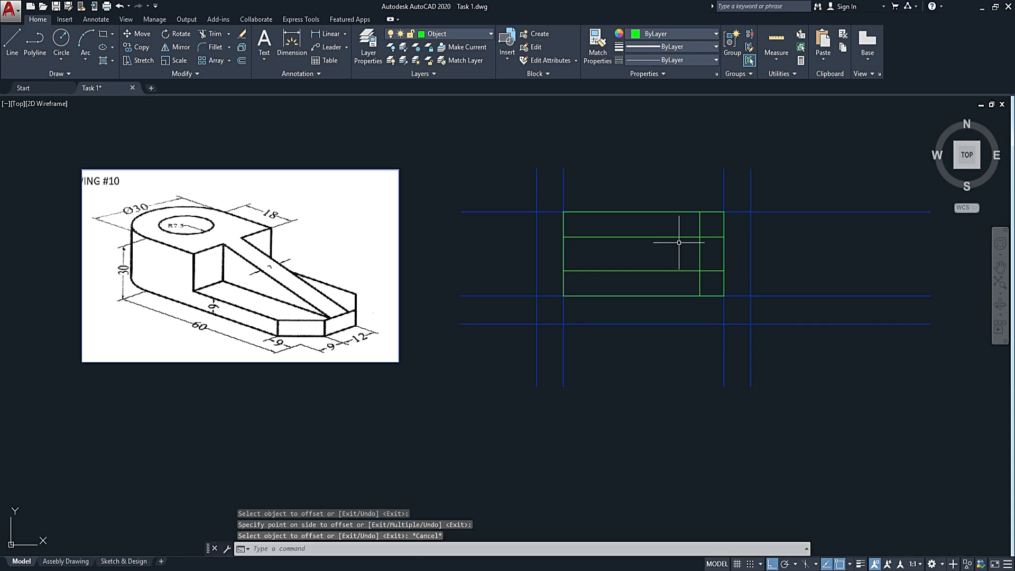
Draw diagonal chamfer lines across the rectangle's two right corners, joining the endpoints of the offset lines.
text(l)
key(Return)
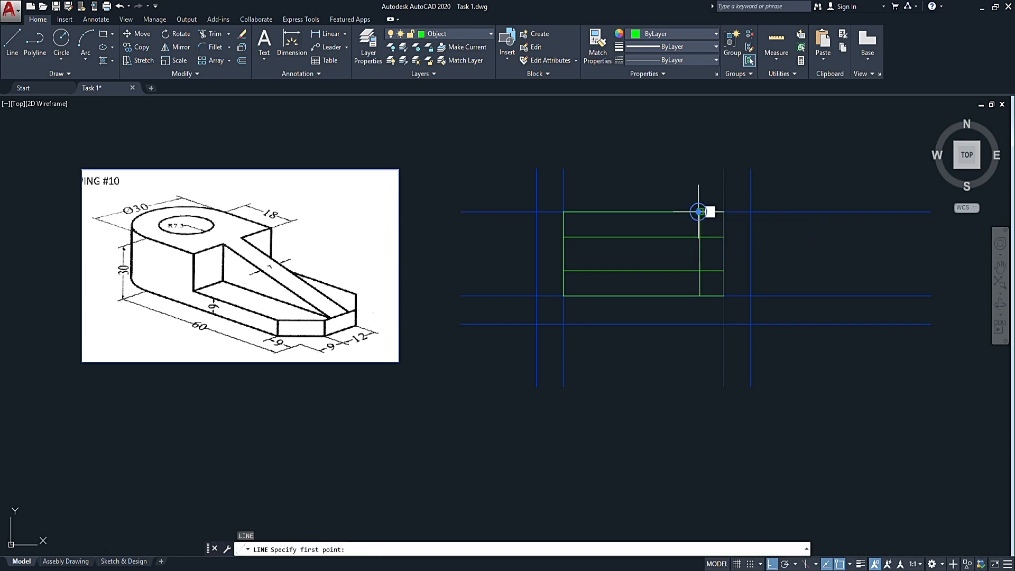
click(700, 211)
click(724, 237)
key(Return)
key(Return)
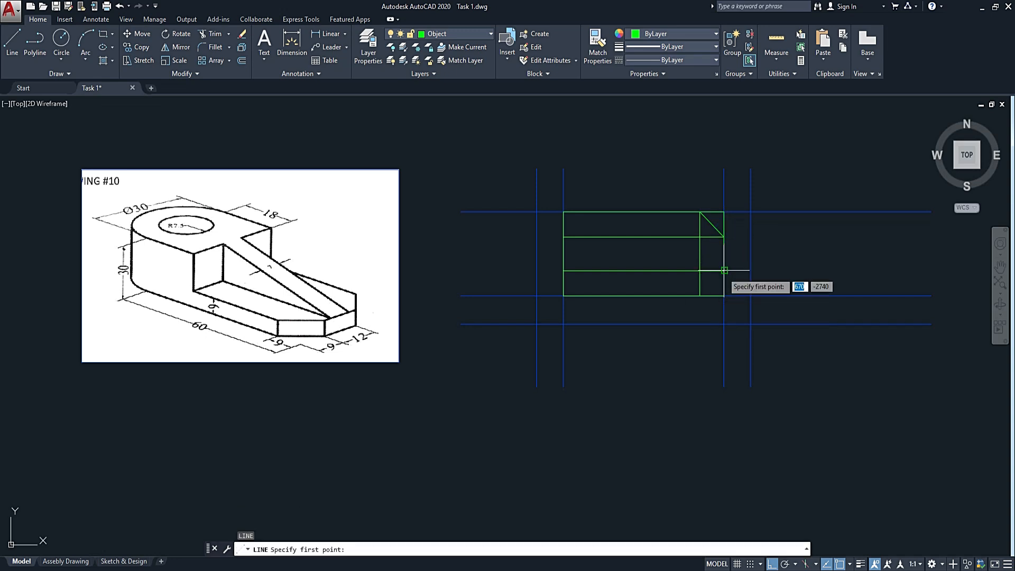
click(723, 271)
click(703, 294)
key(Escape)
Delete the two horizontal and one vertical offset helper lines inside the rectangle.
click(670, 231)
click(637, 277)
key(Delete)
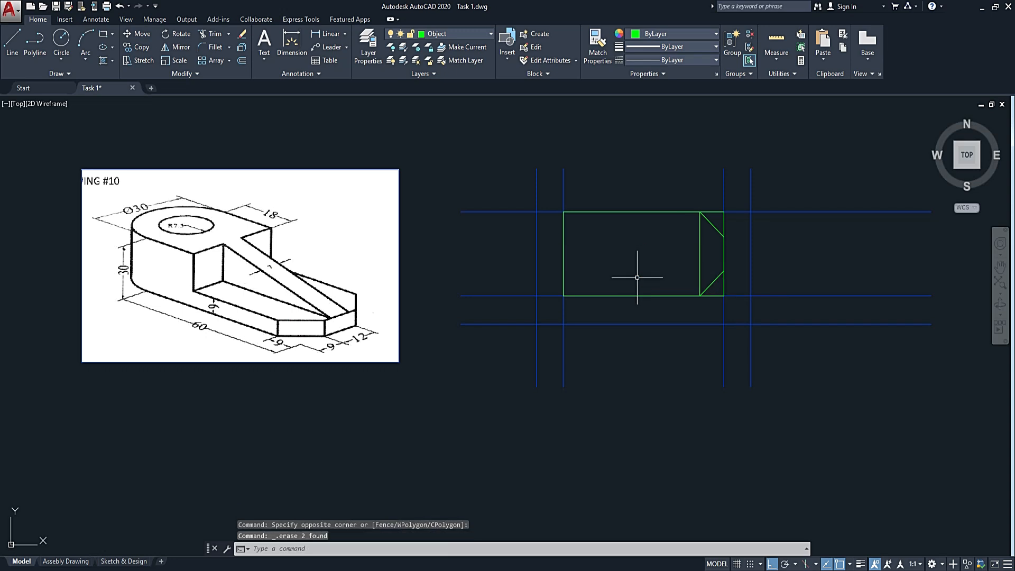
click(707, 238)
click(683, 260)
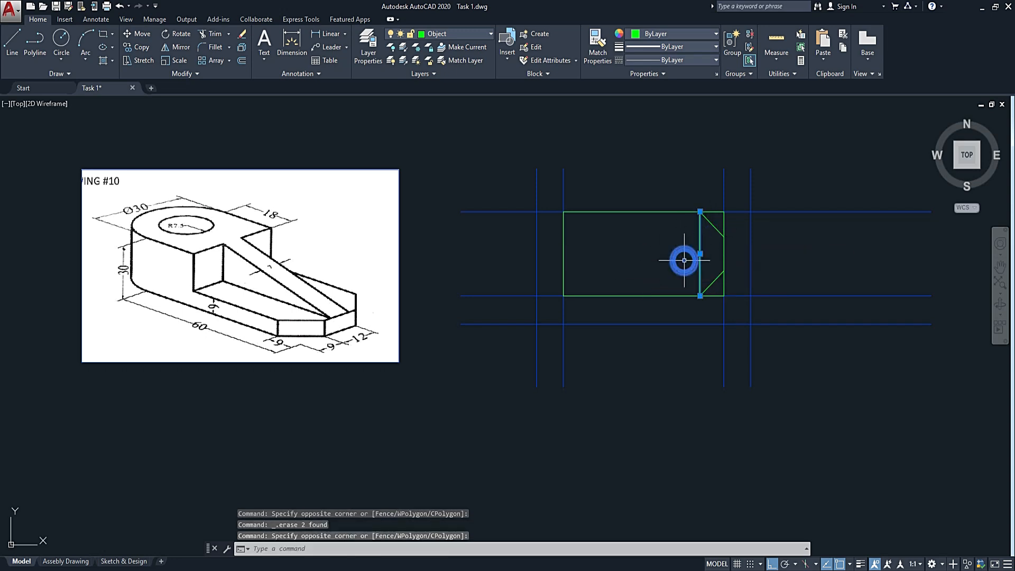
key(Delete)
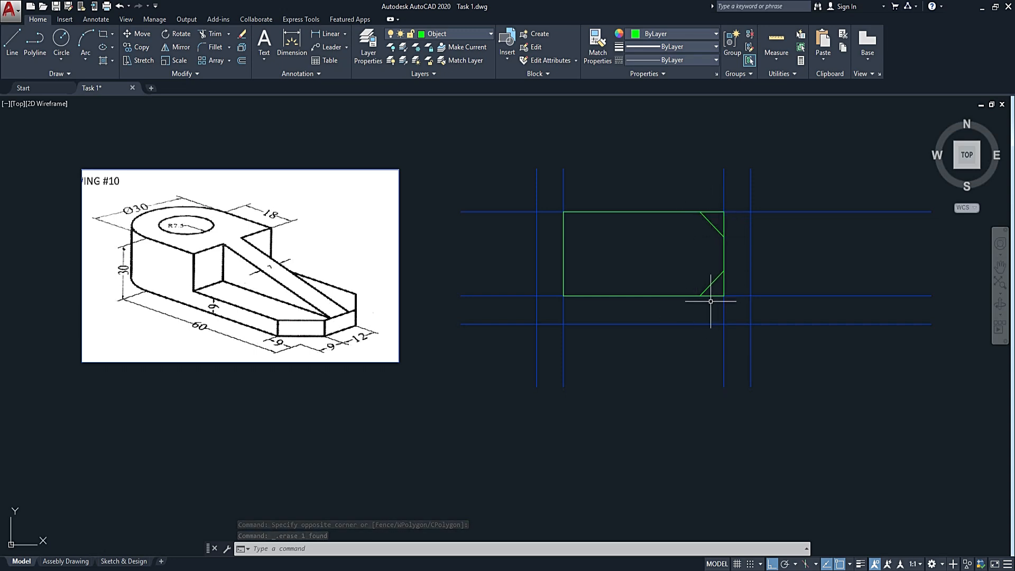
Trim away the rectangle's edge segments outside the two diagonal lines at the right corners.
key(Return)
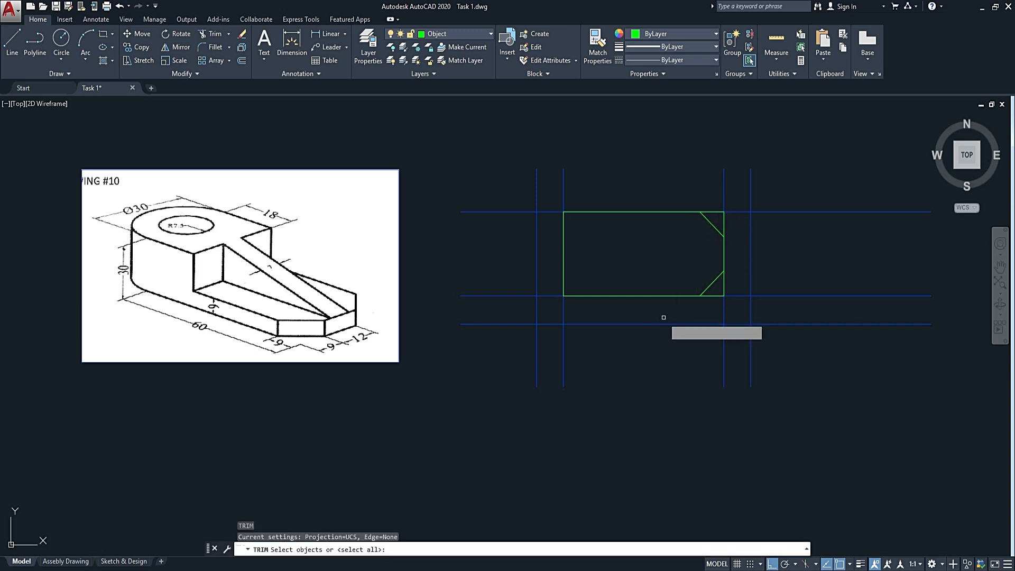
key(Return)
scroll(697, 290, up, 4)
click(728, 306)
click(763, 277)
click(763, 277)
middle_drag(790, 177, 761, 327)
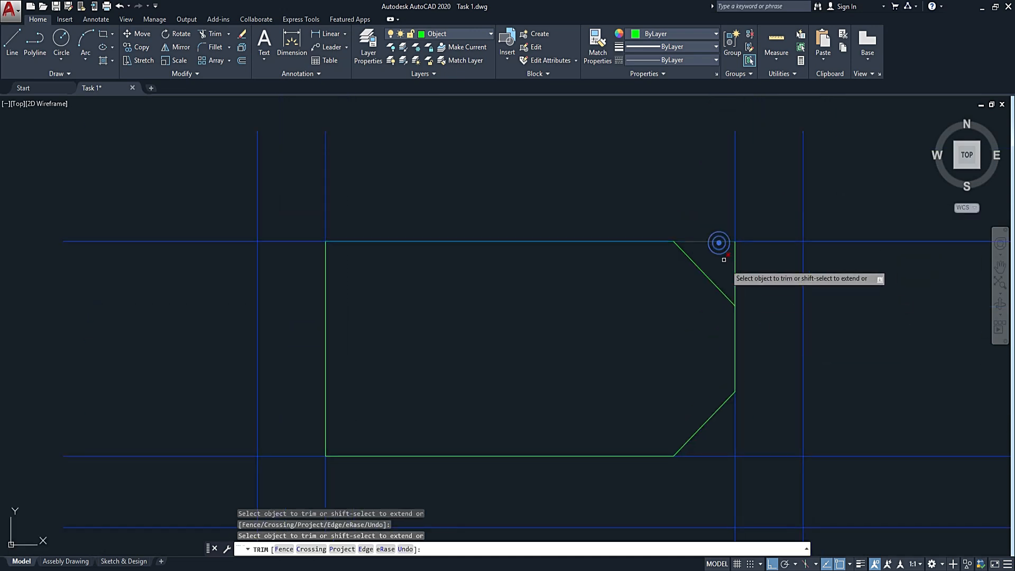
click(736, 273)
scroll(736, 273, down, 2)
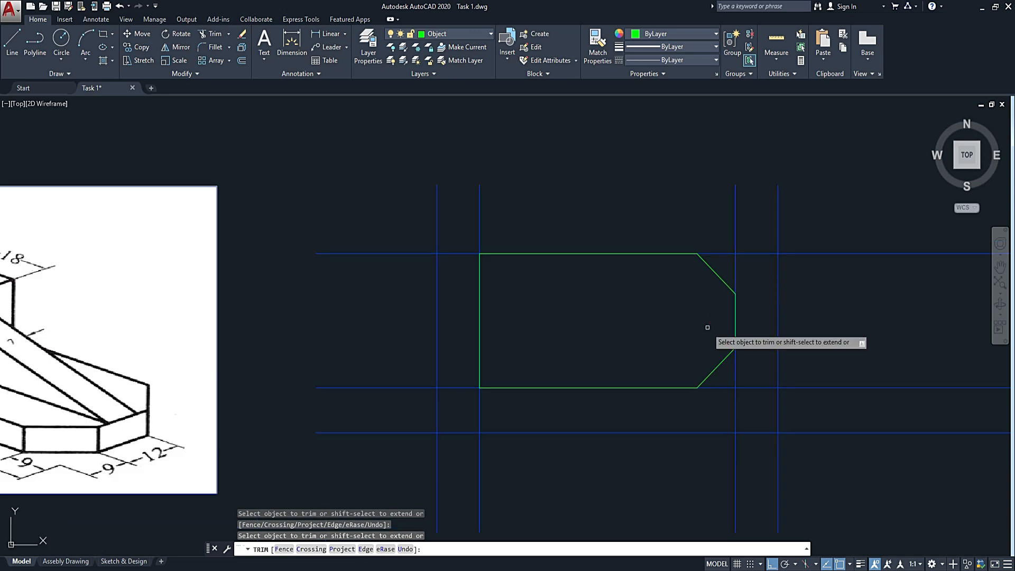
key(Escape)
middle_drag(718, 334, 789, 301)
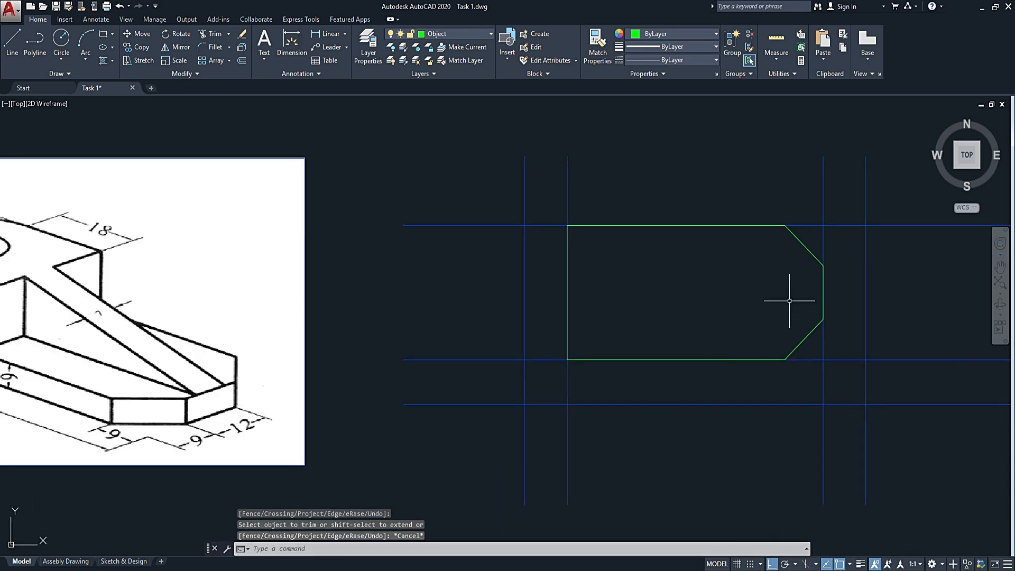
scroll(767, 306, down, 2)
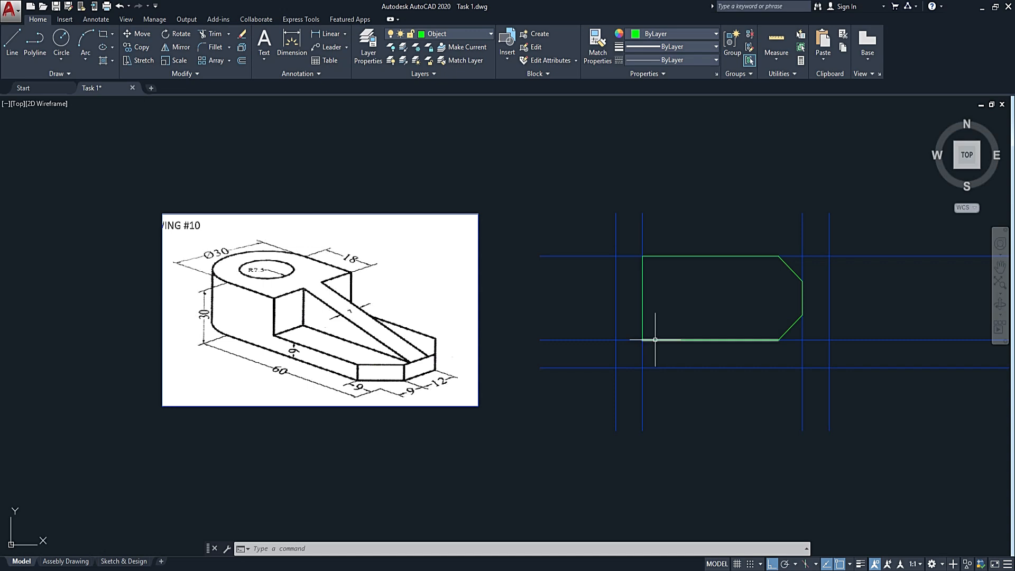
text(l)
key(Return)
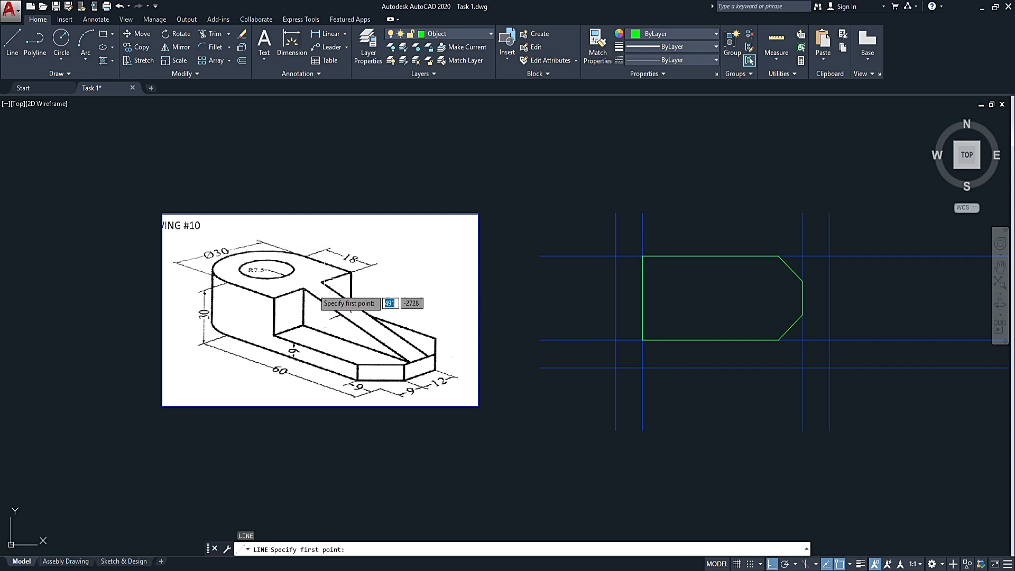
scroll(283, 261, up, 2)
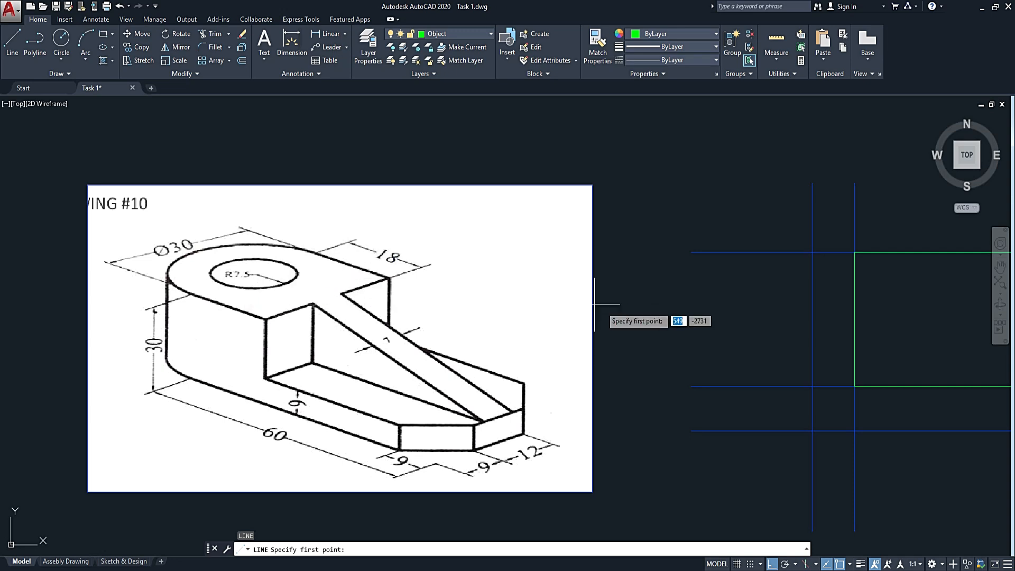
middle_drag(811, 354, 692, 324)
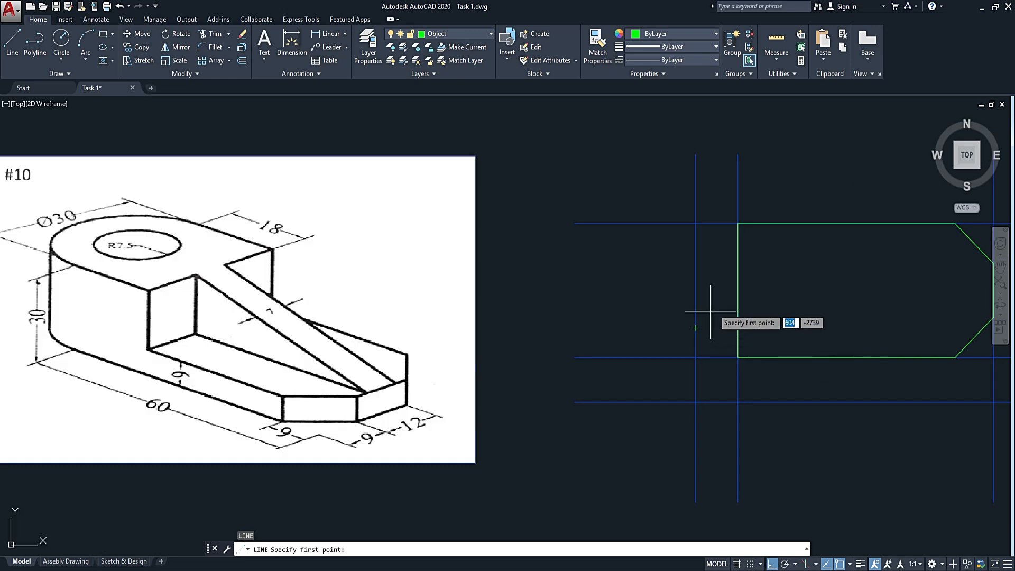
middle_drag(786, 299, 776, 283)
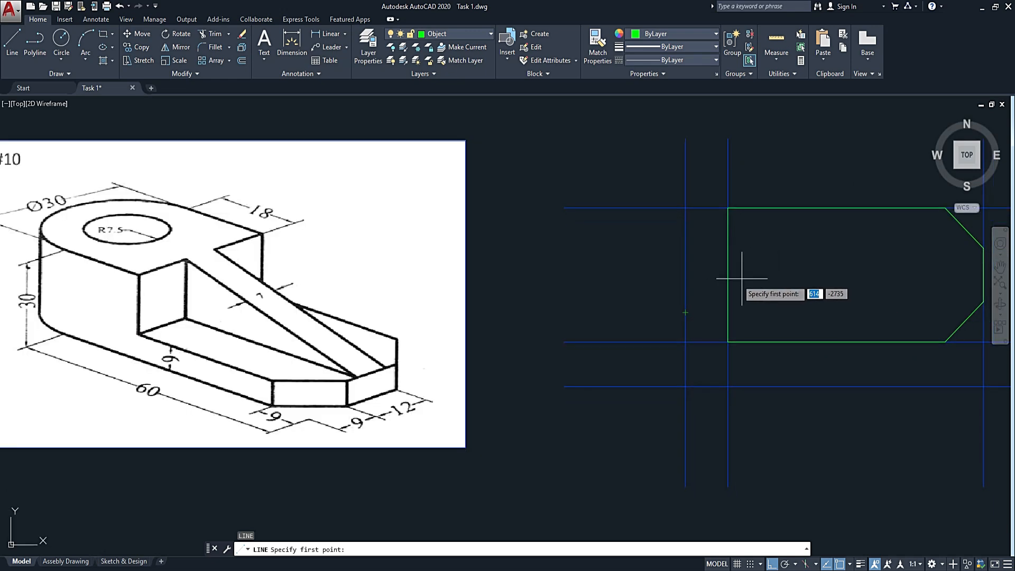
key(Escape)
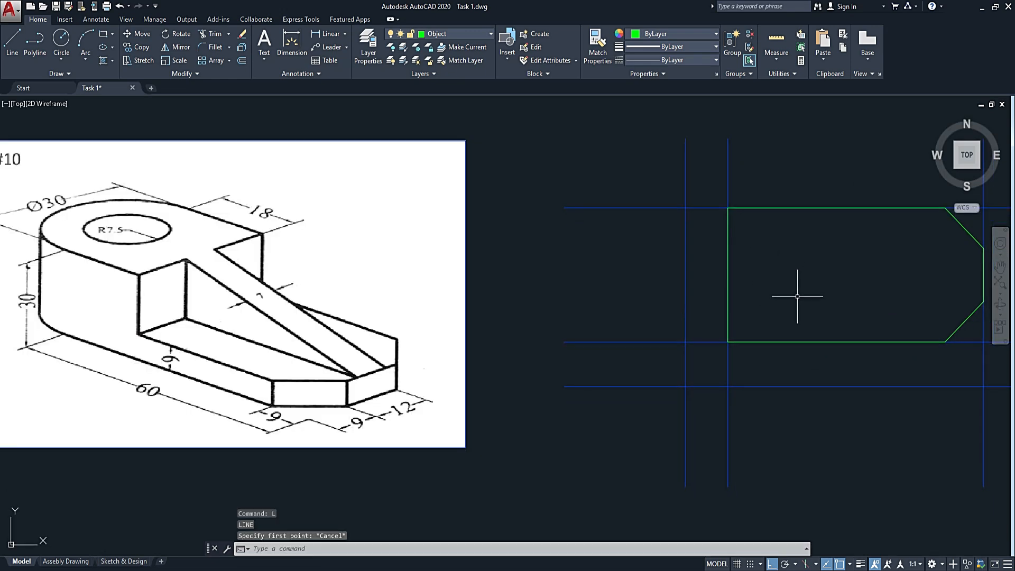
text(0)
key(Return)
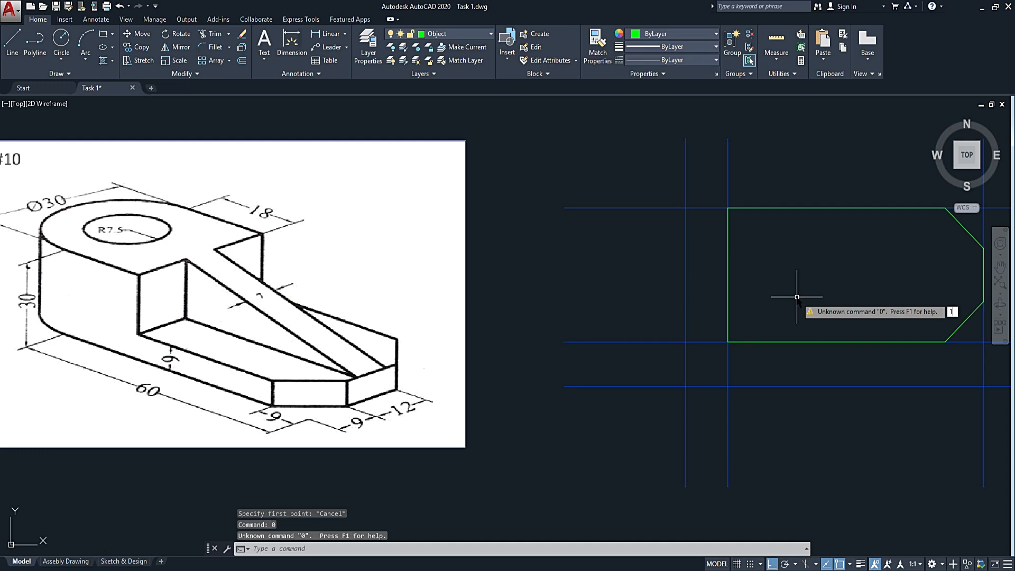
key(Return)
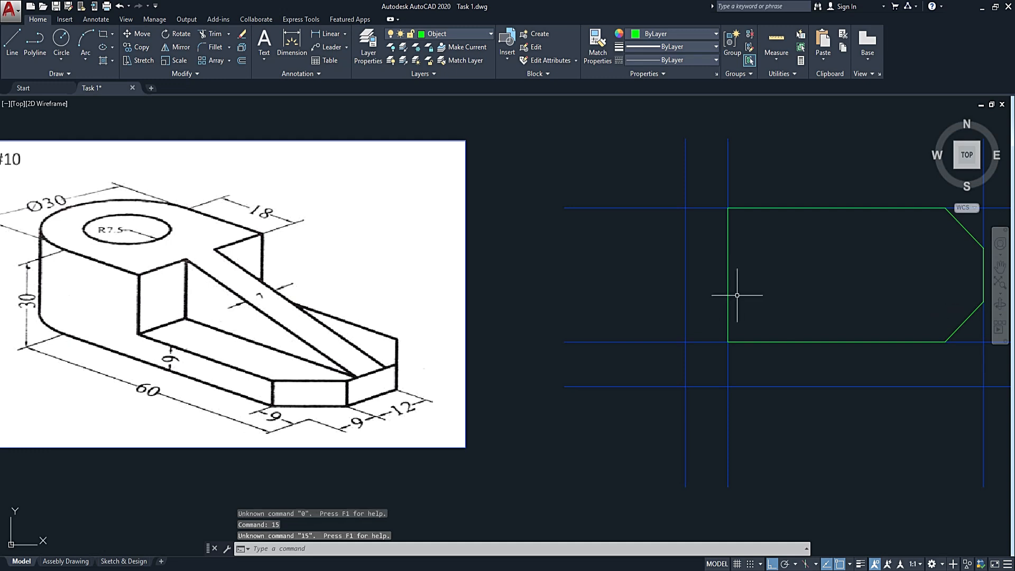
key(Escape)
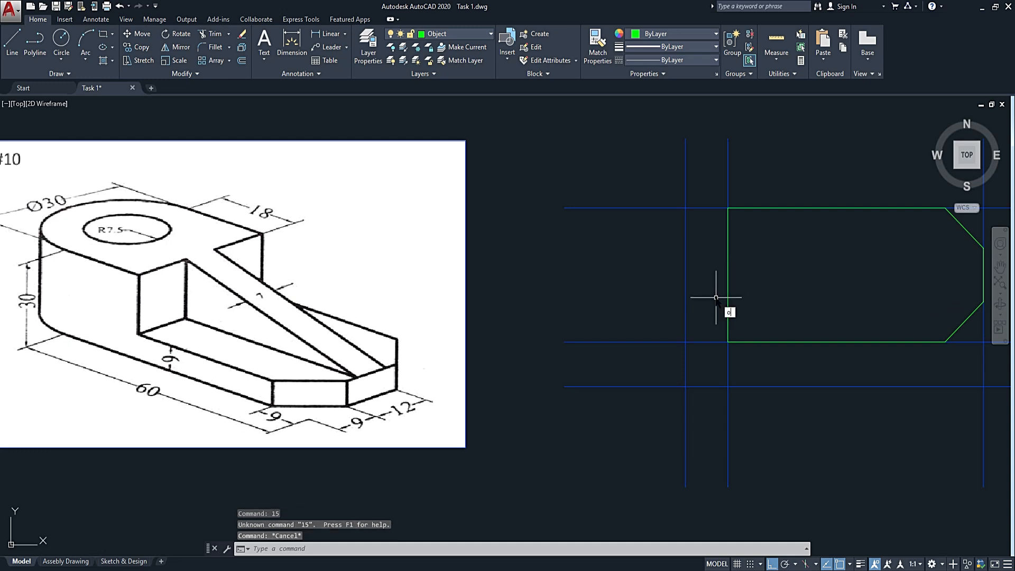
Offset the outline's left vertical edge 15 units inward.
key(Return)
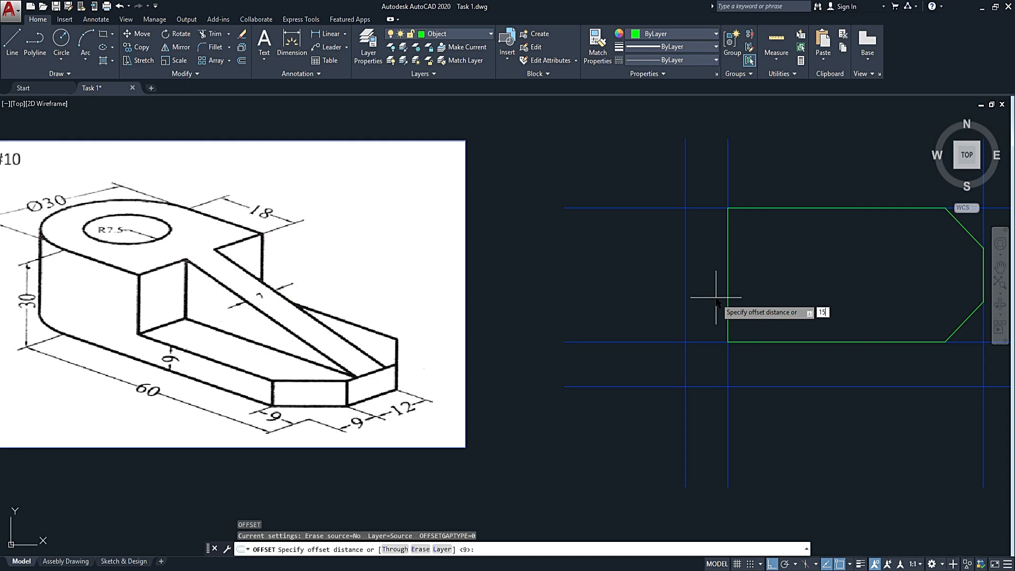
key(Return)
click(727, 284)
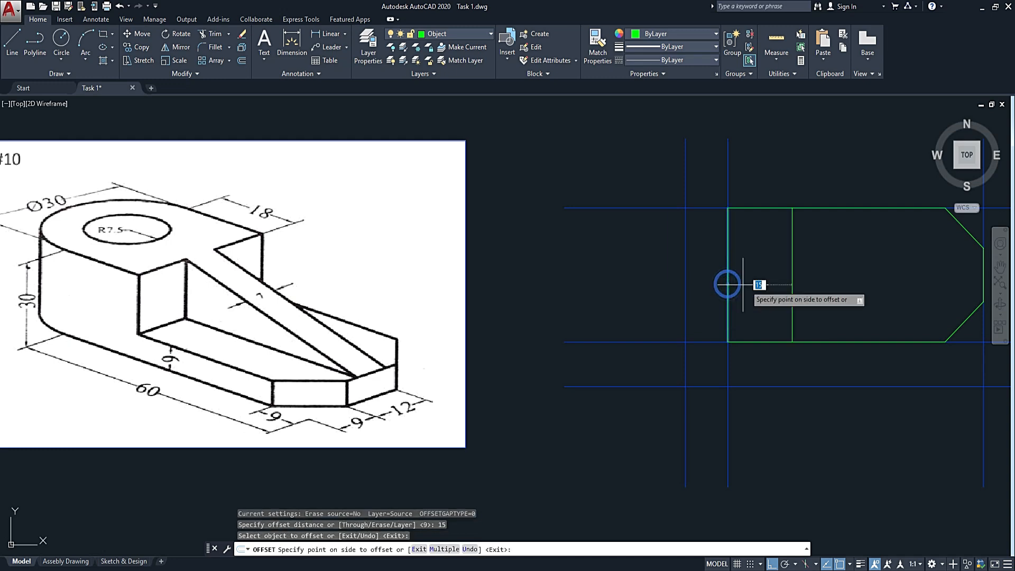
click(777, 280)
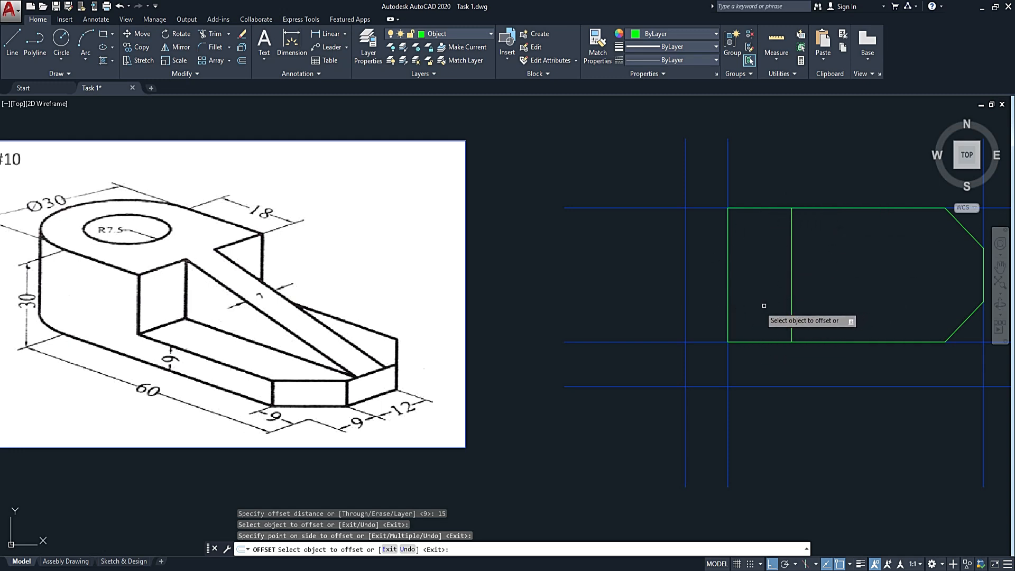
key(Escape)
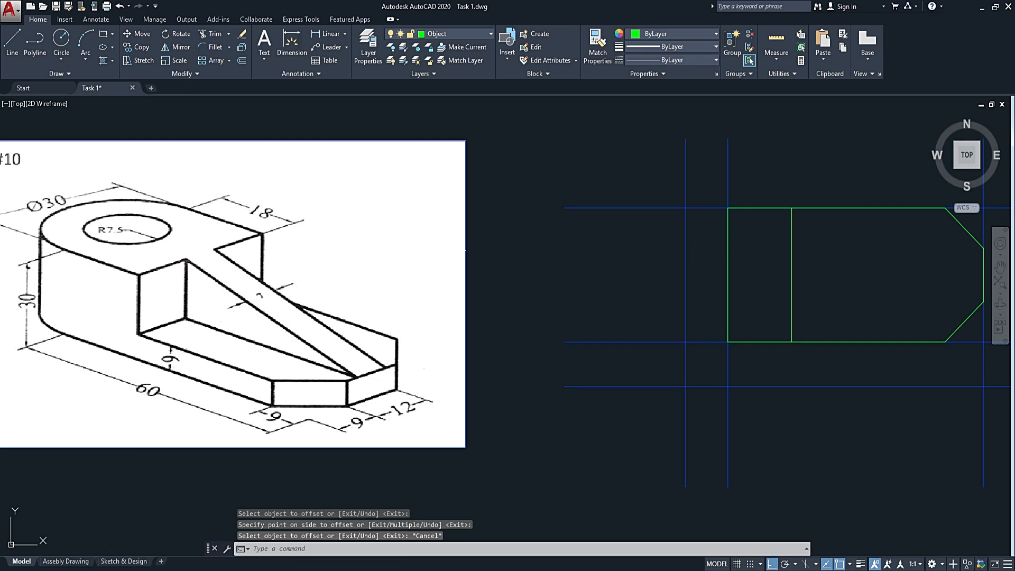
key(l)
key(Return)
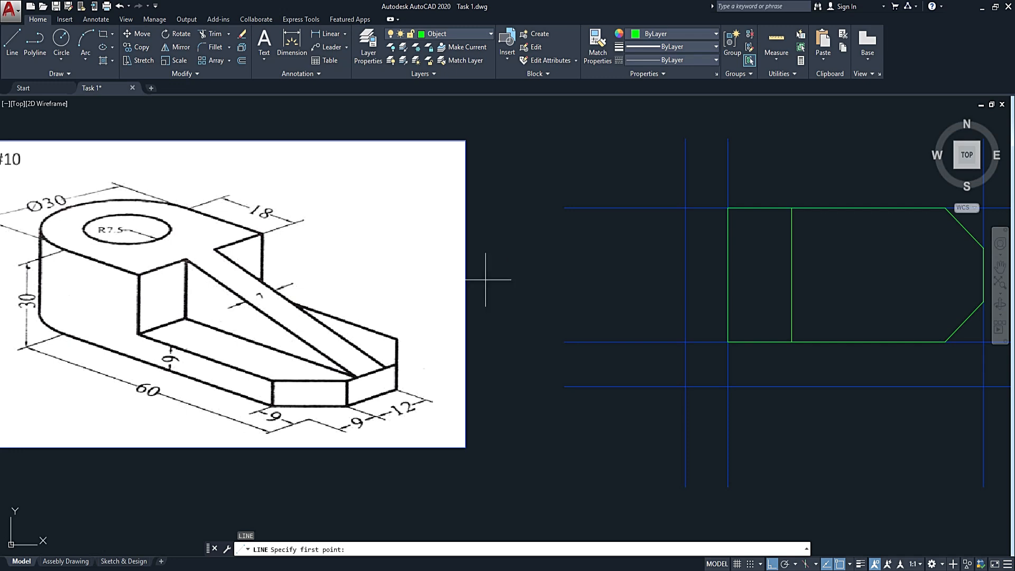
key(Escape)
Offset the inner vertical line 18 units toward the chamfered end of the outline.
key(Return)
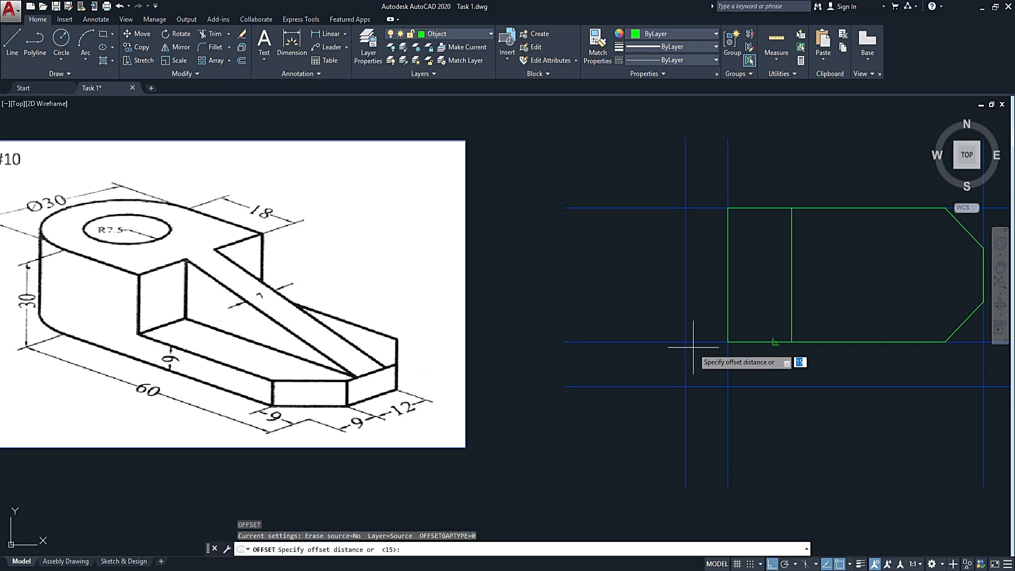
text(1)
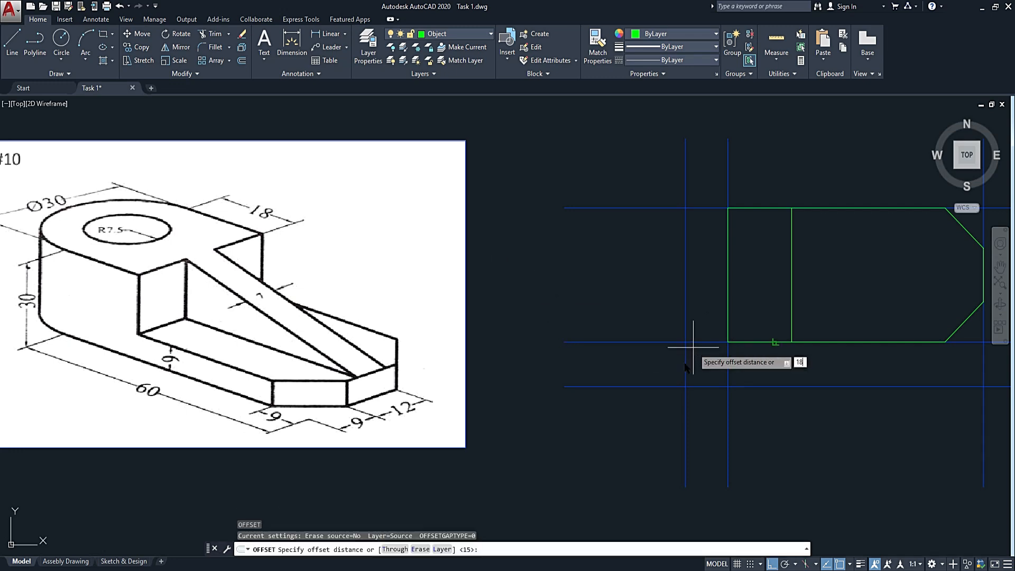
key(Return)
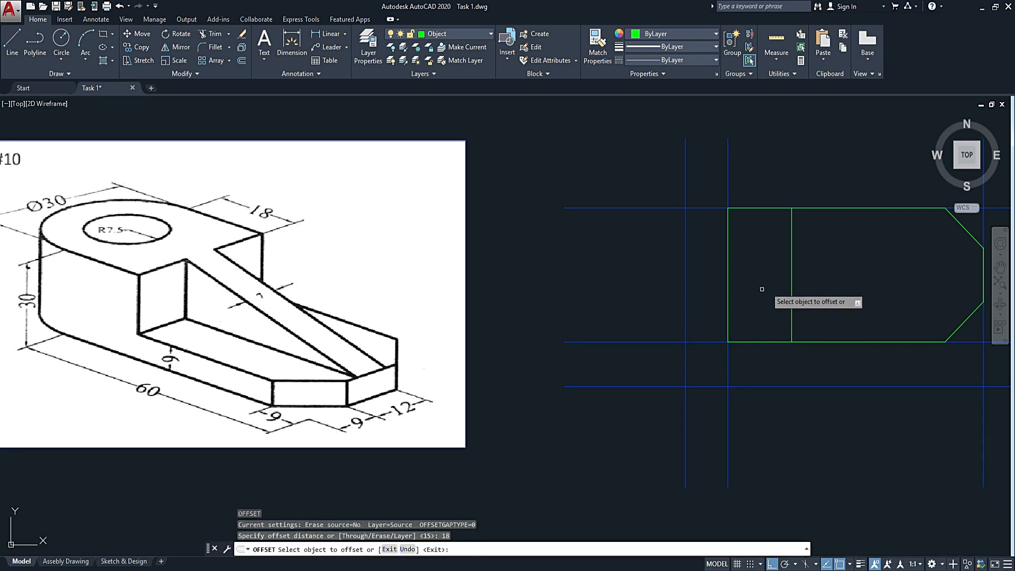
click(791, 296)
click(824, 269)
key(Escape)
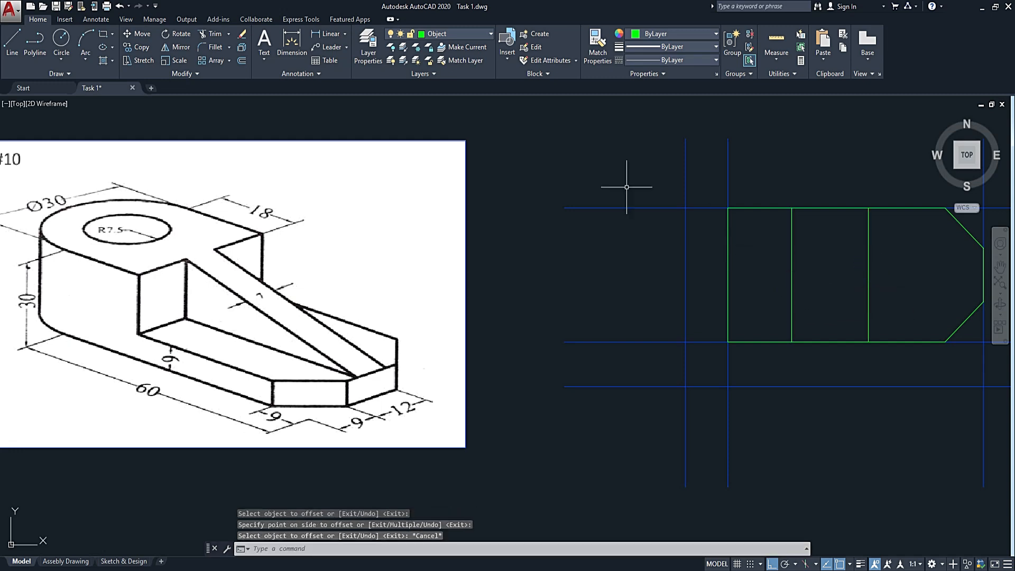
Draw a circle centred on the midpoint of the first inner vertical line, with its radius reaching that line's upper endpoint.
click(61, 38)
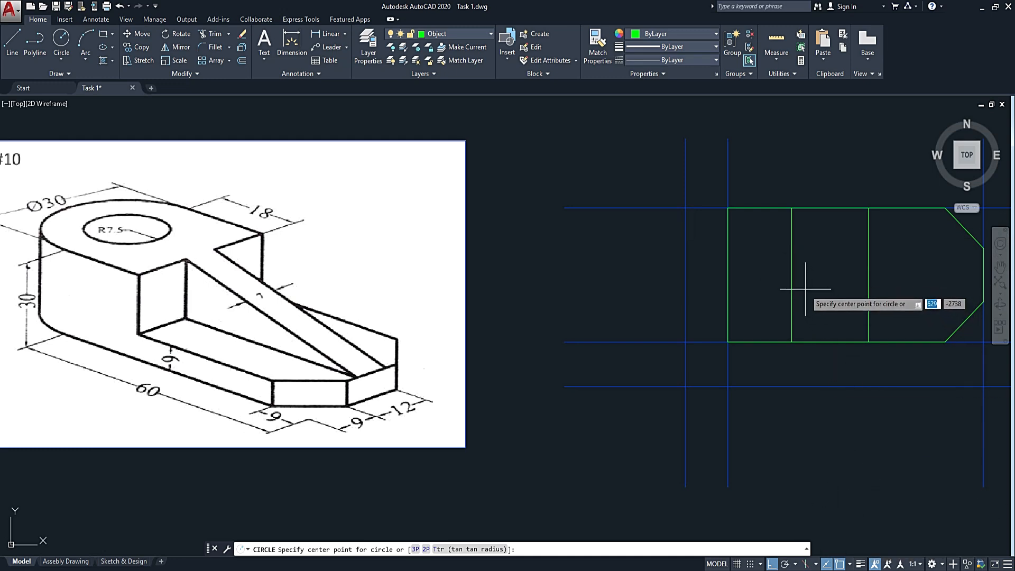
click(792, 275)
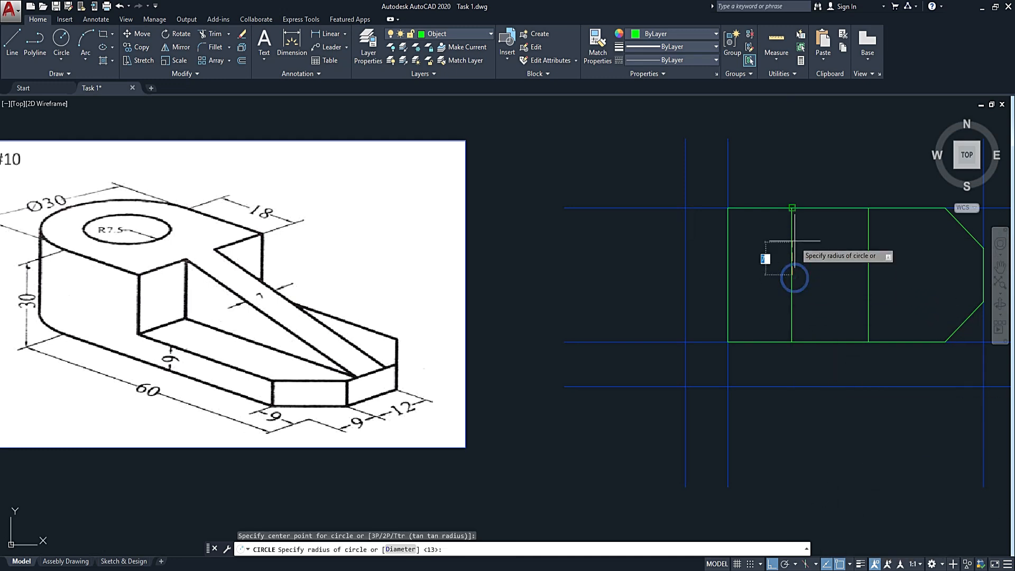
click(792, 208)
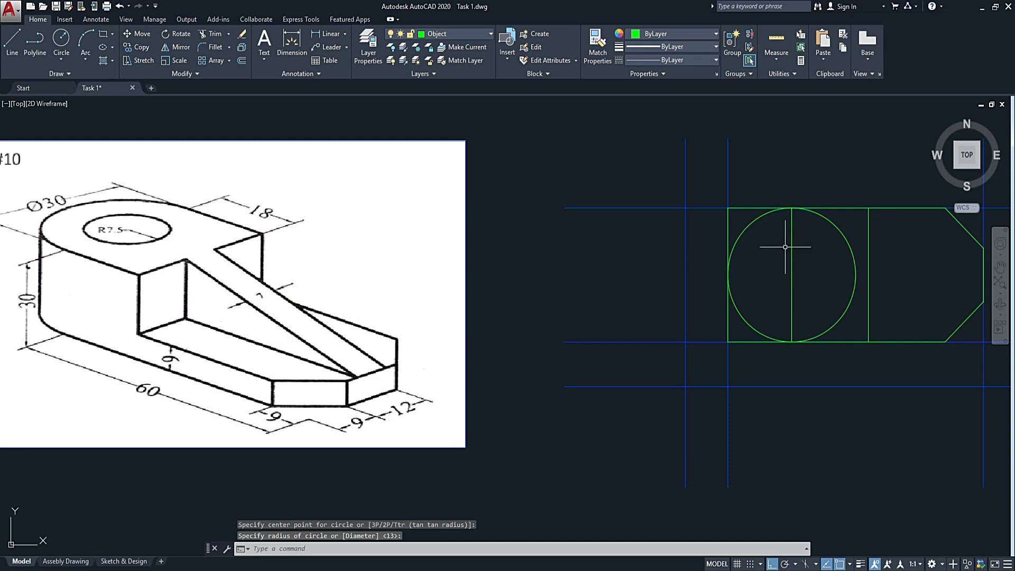
Trim away the circle's right half, using the vertical line through its centre as the cutting edge.
click(824, 285)
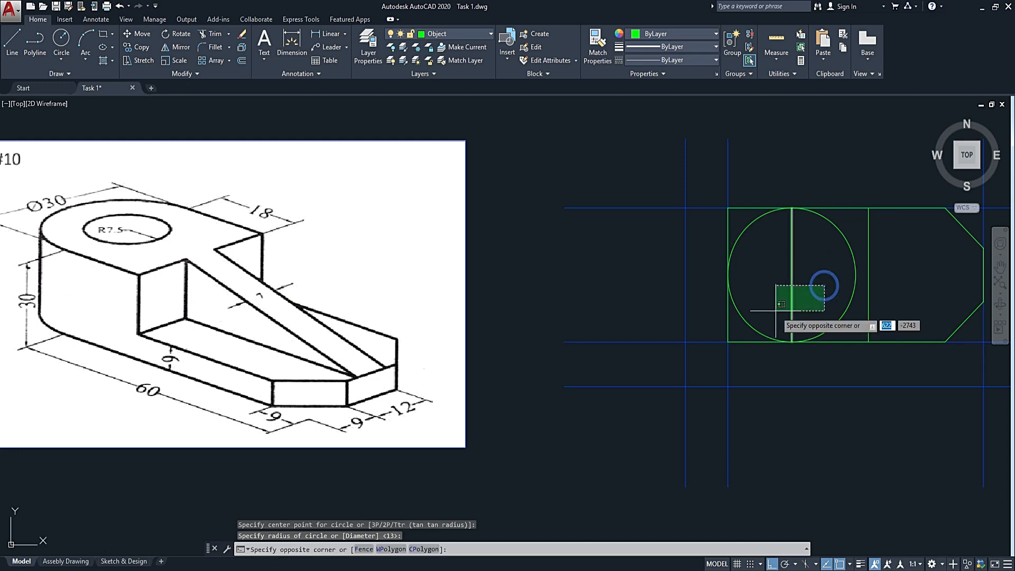
click(775, 310)
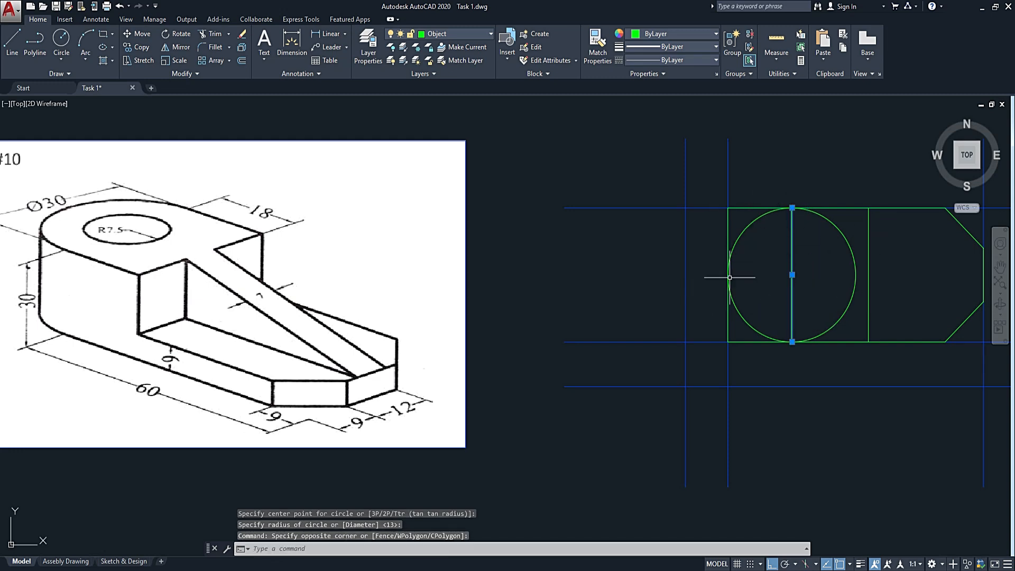
text(tr)
key(Return)
click(850, 222)
click(828, 248)
key(Escape)
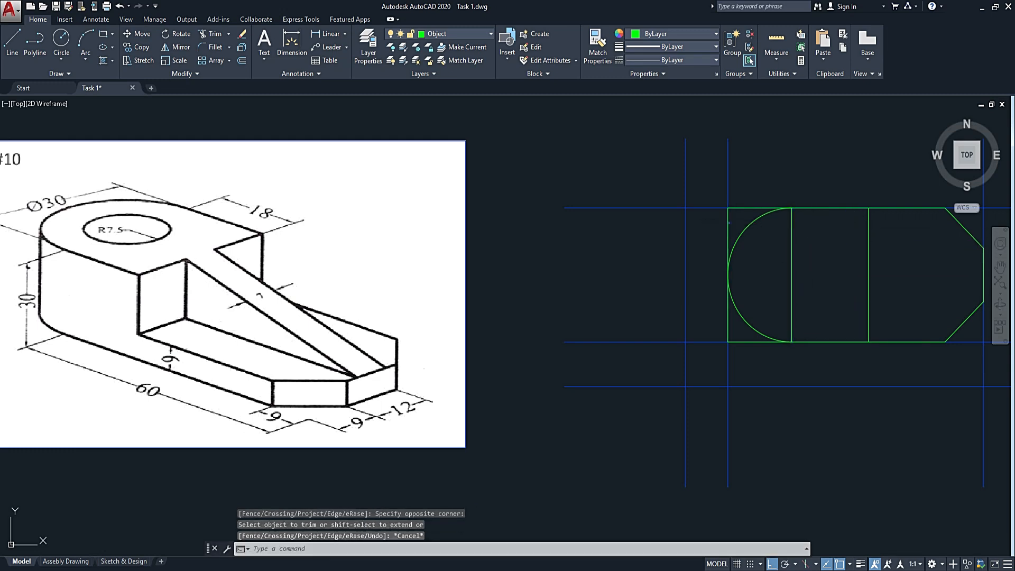
Delete the outline's left vertical edge and join the upper and lower horizontal edges to the arc with zero-radius fillets.
click(729, 222)
key(Delete)
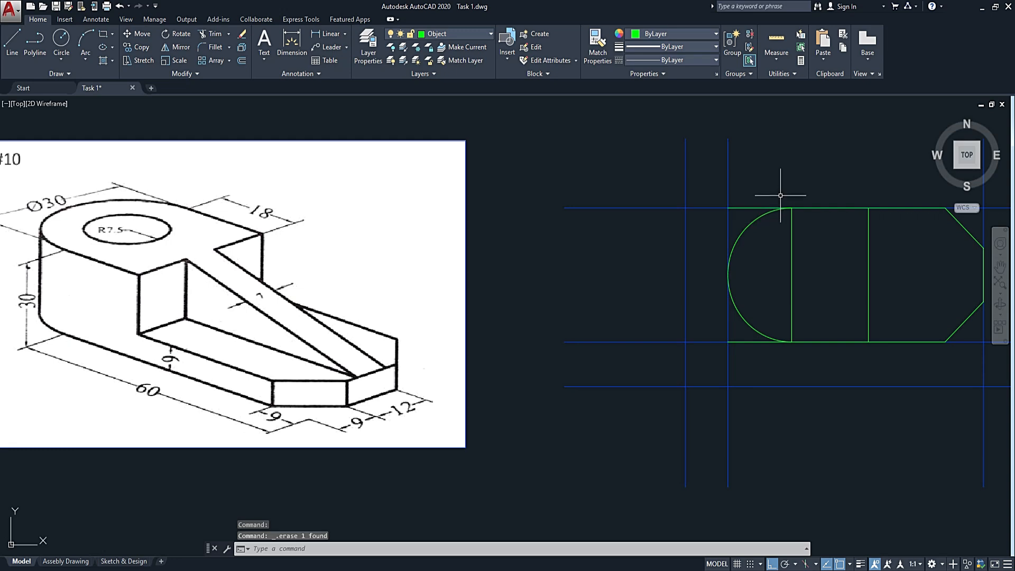
text(f)
key(Return)
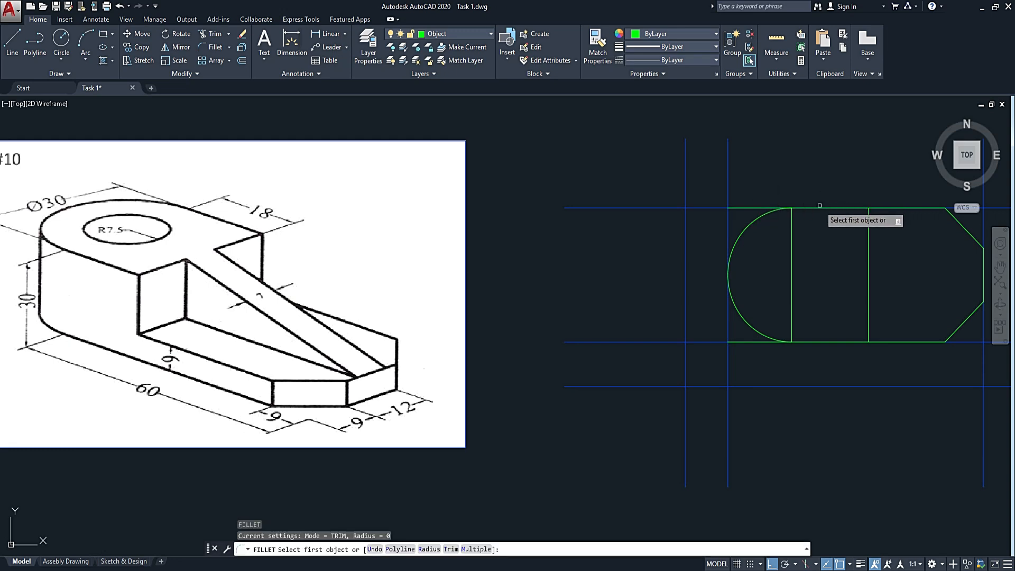
click(819, 206)
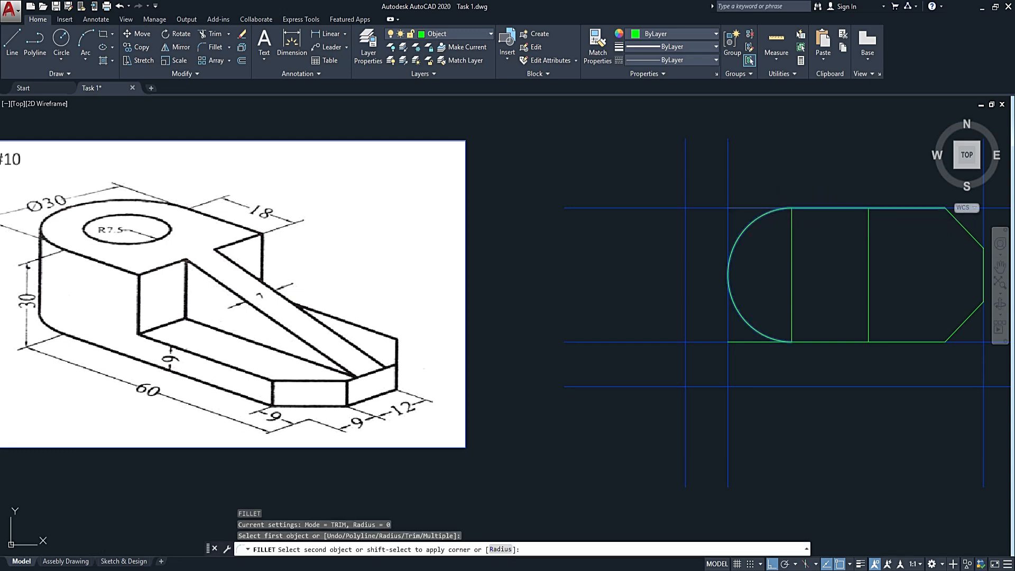
click(768, 213)
key(Return)
click(823, 342)
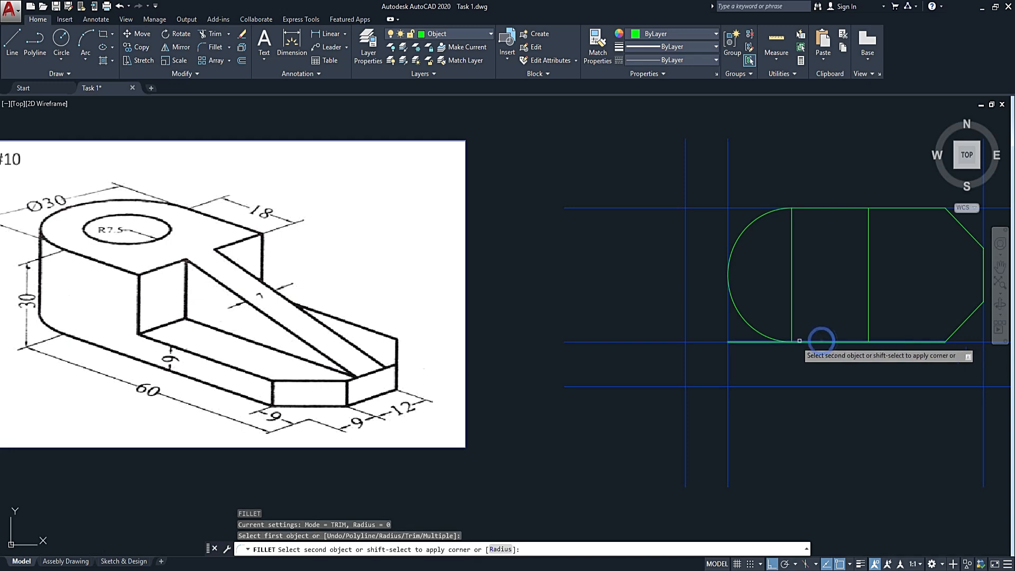
click(766, 335)
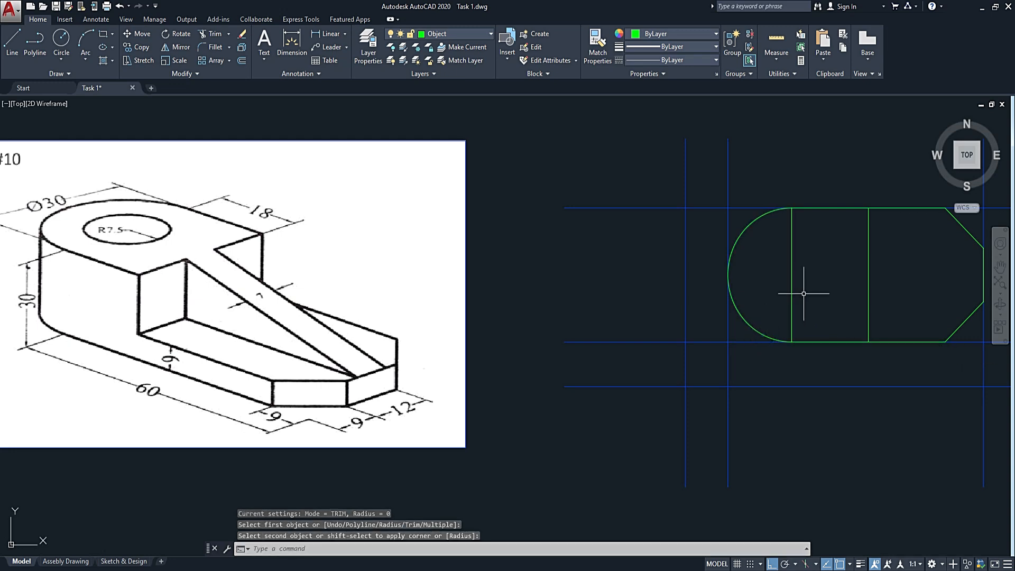
key(Escape)
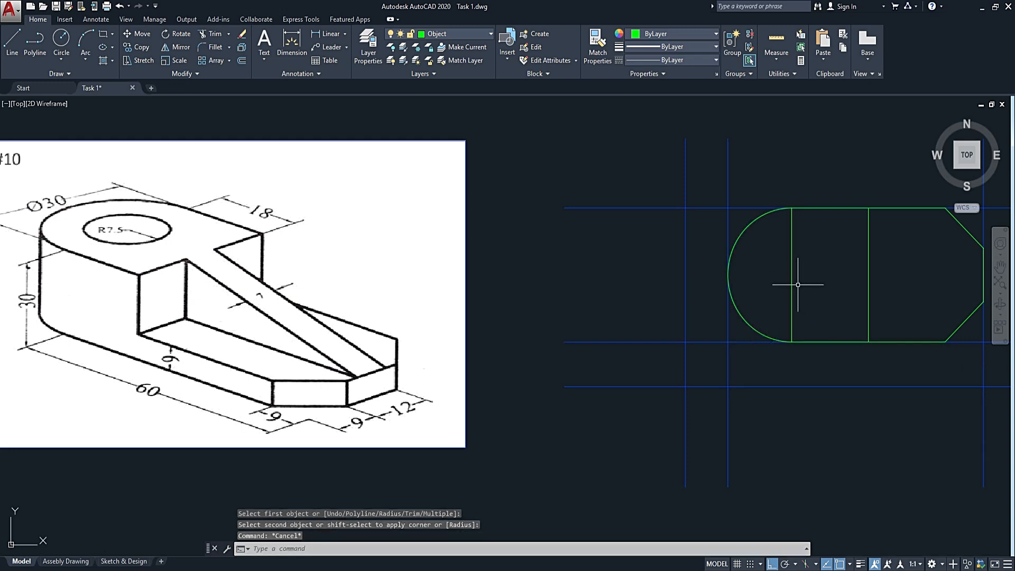
text(l)
key(Return)
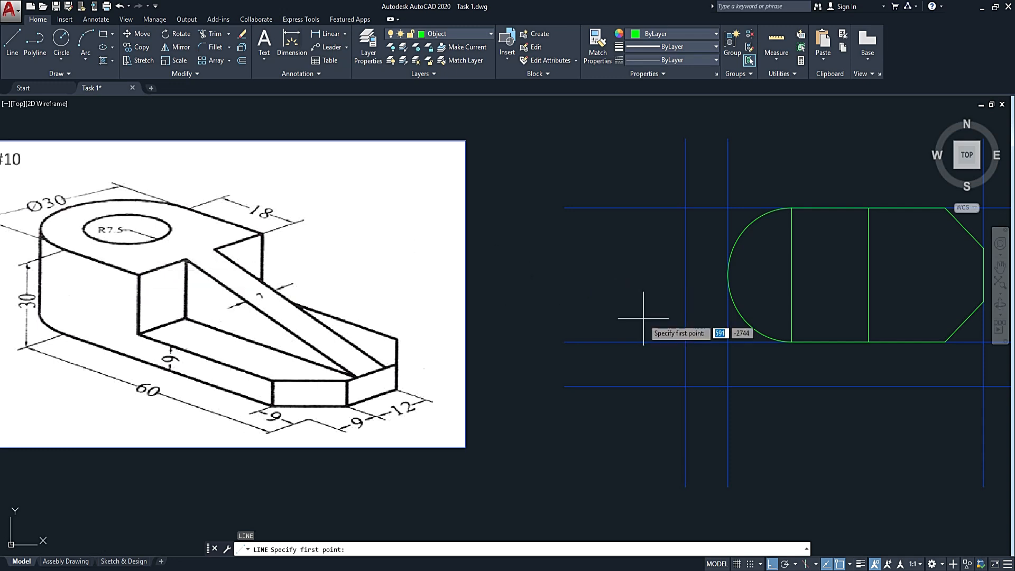
key(Escape)
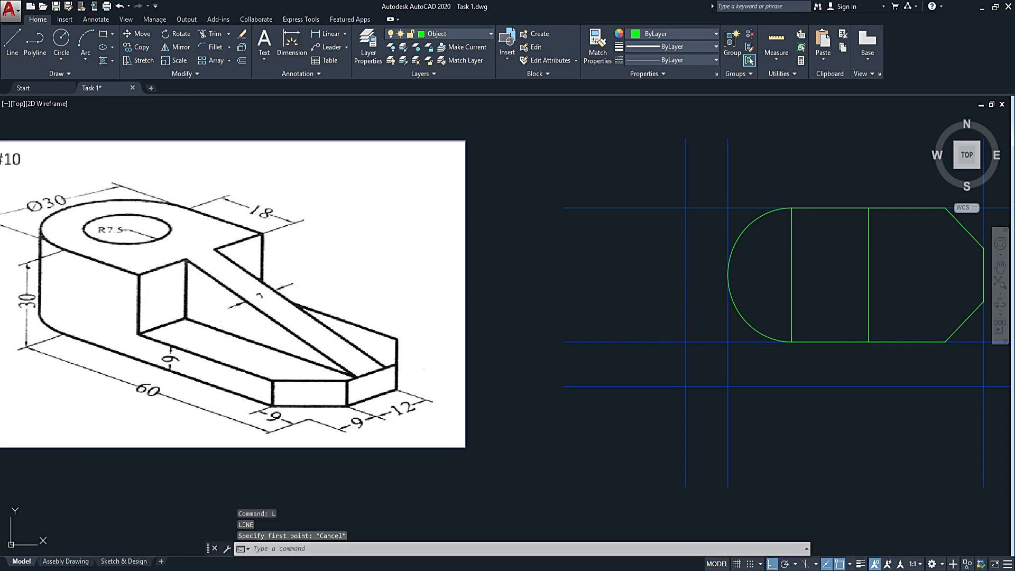
Draw a circle of radius 7.5 for the hole, concentric with the rounded end of the top view.
text(c)
key(Return)
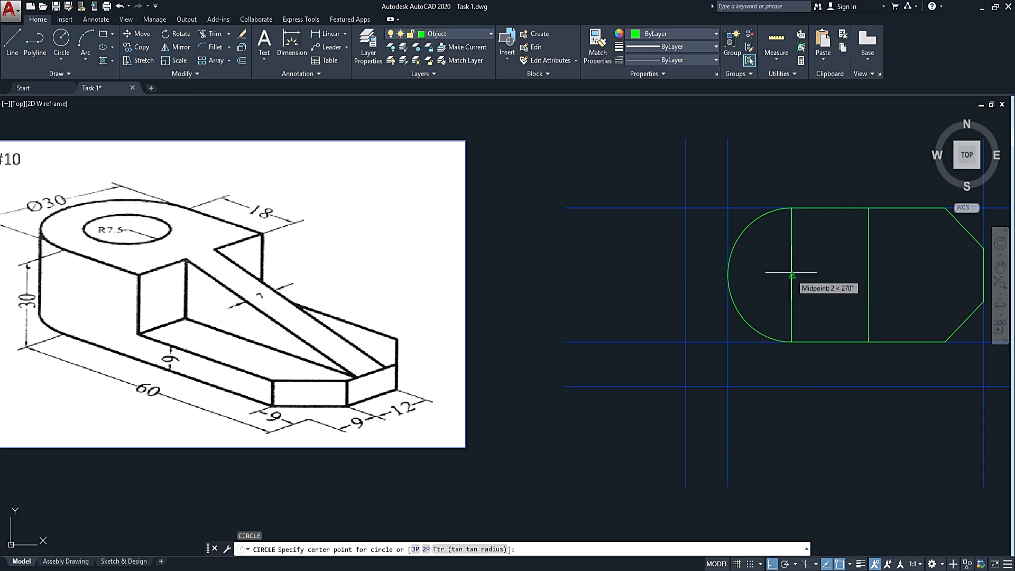
click(791, 274)
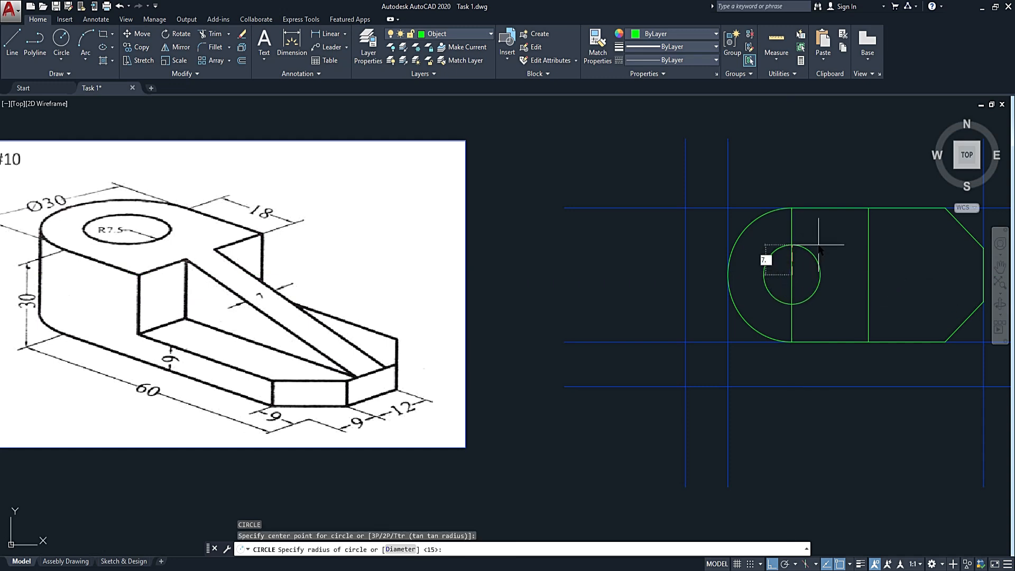
key(Return)
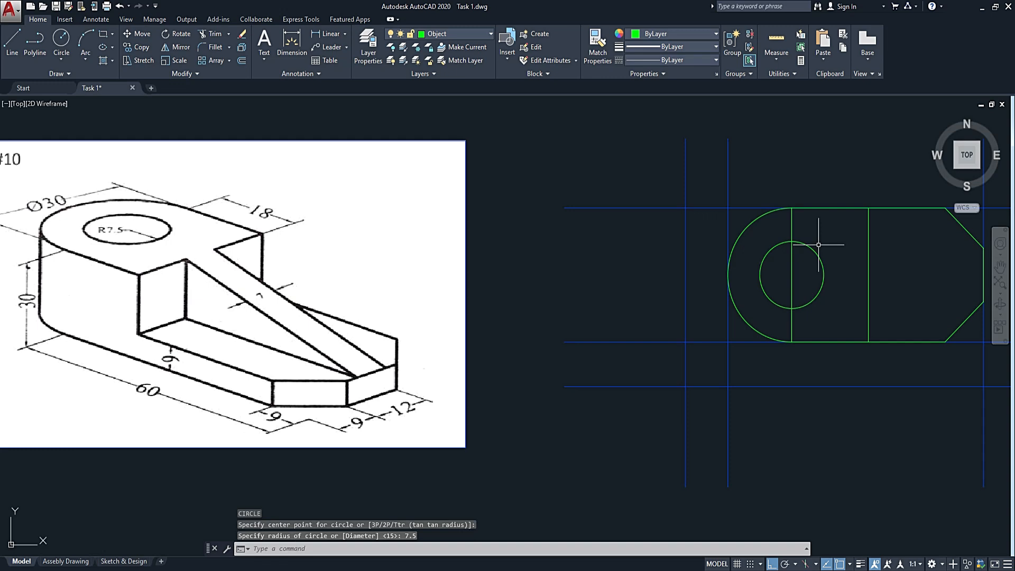
Move the vertical line through the hole's centre to the Centre line layer.
click(807, 288)
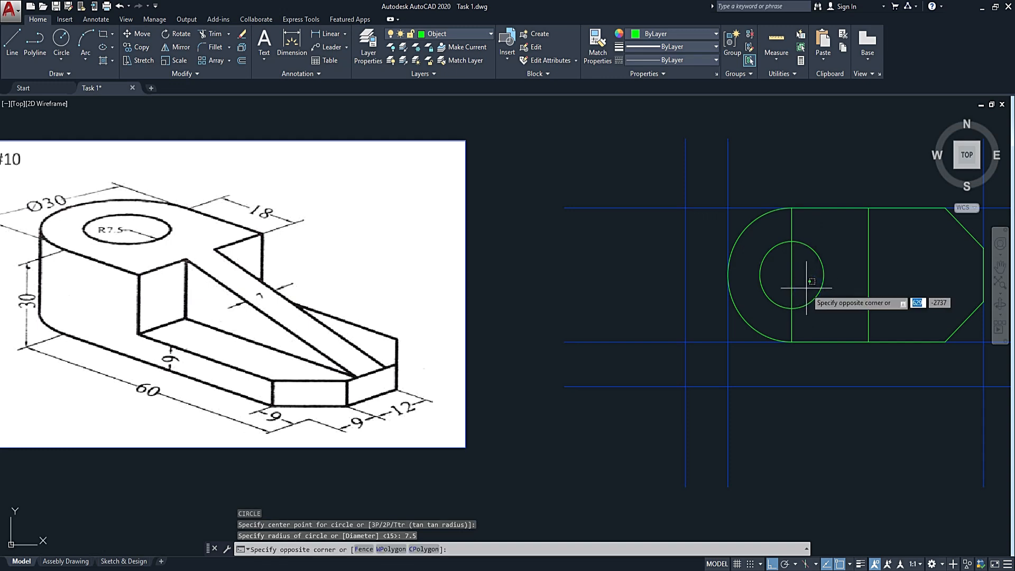
click(783, 291)
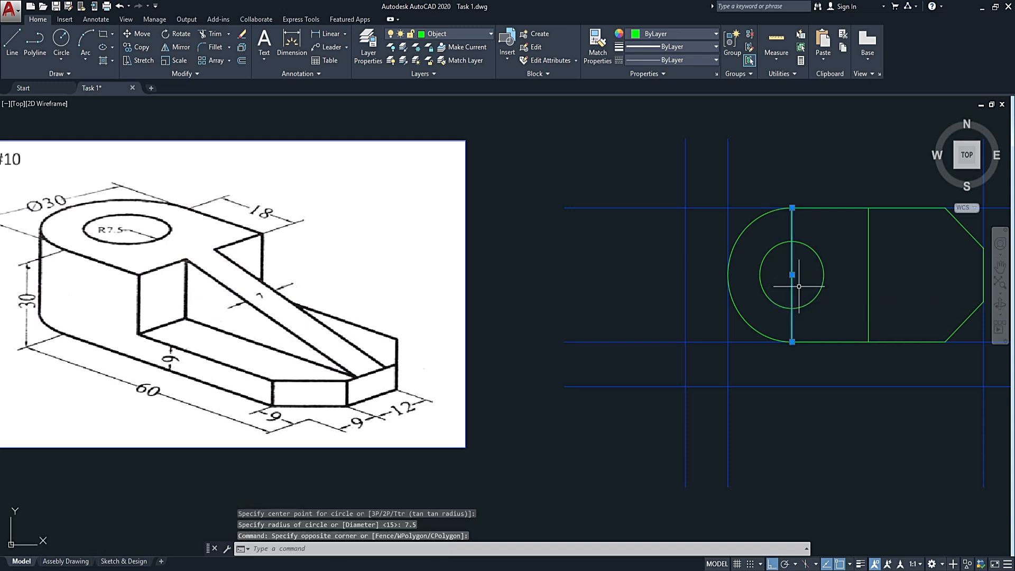
click(463, 34)
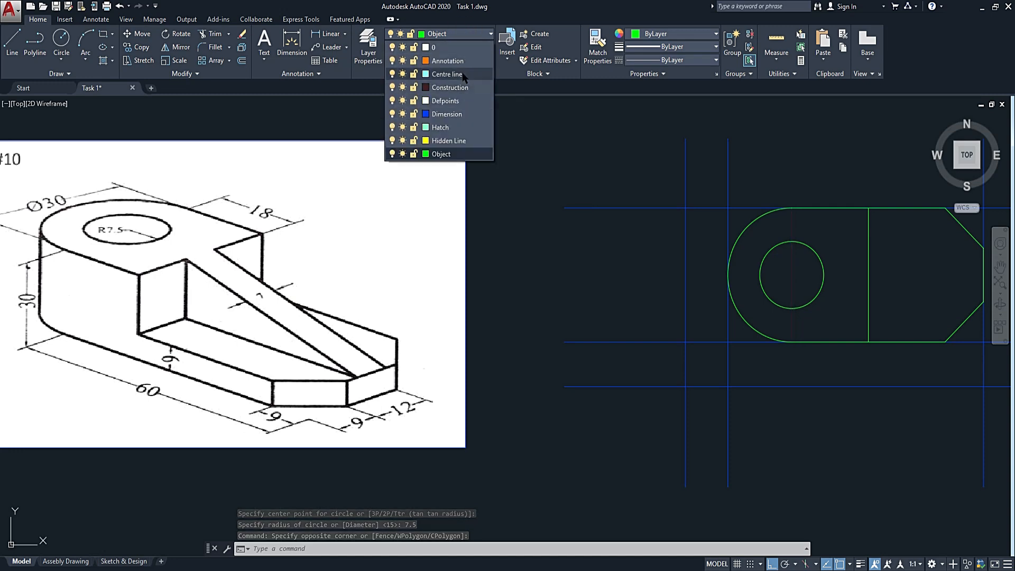
click(460, 74)
key(Escape)
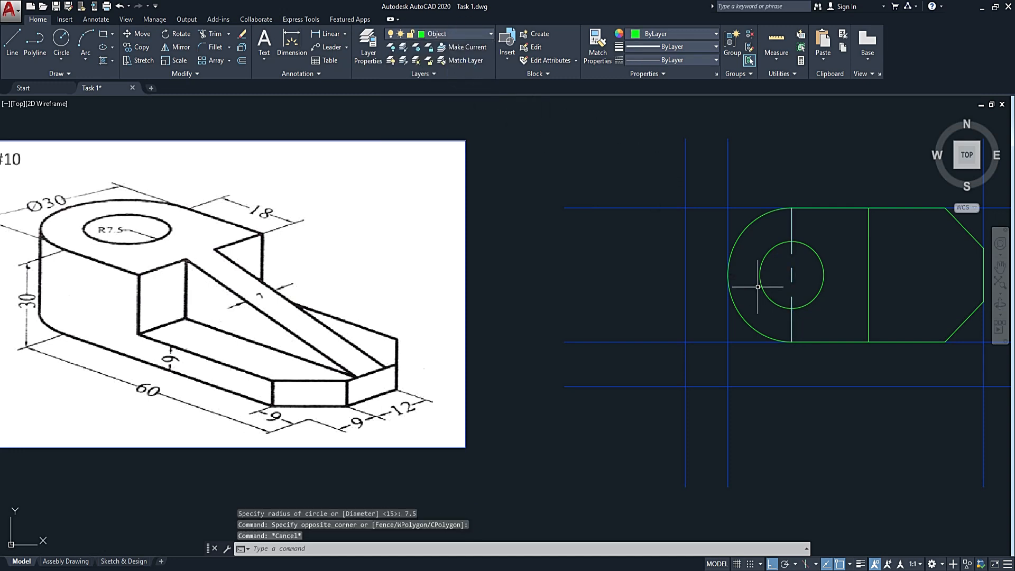
middle_drag(851, 309, 579, 327)
scroll(621, 316, down, 2)
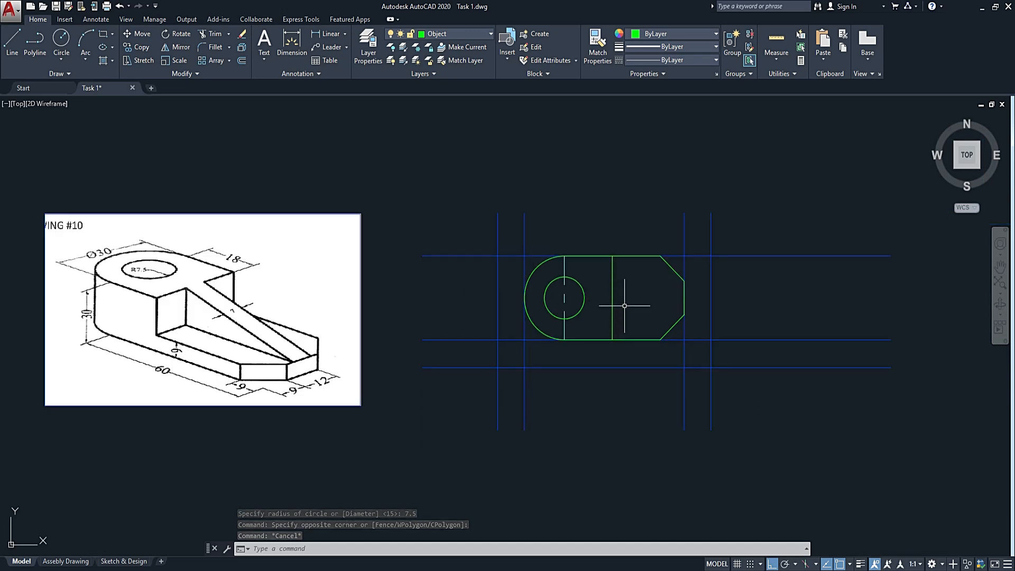
text(l)
key(Return)
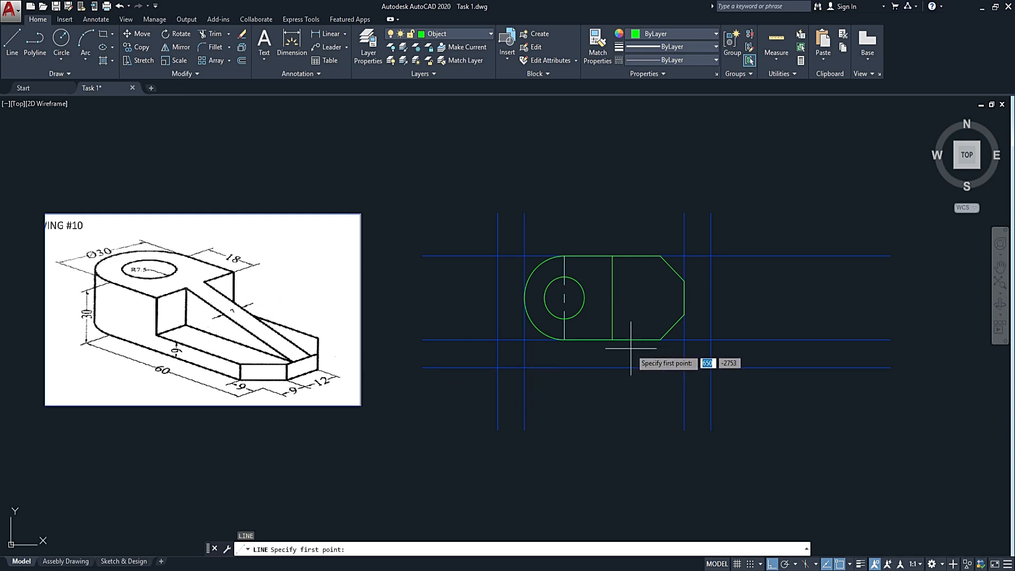
key(Escape)
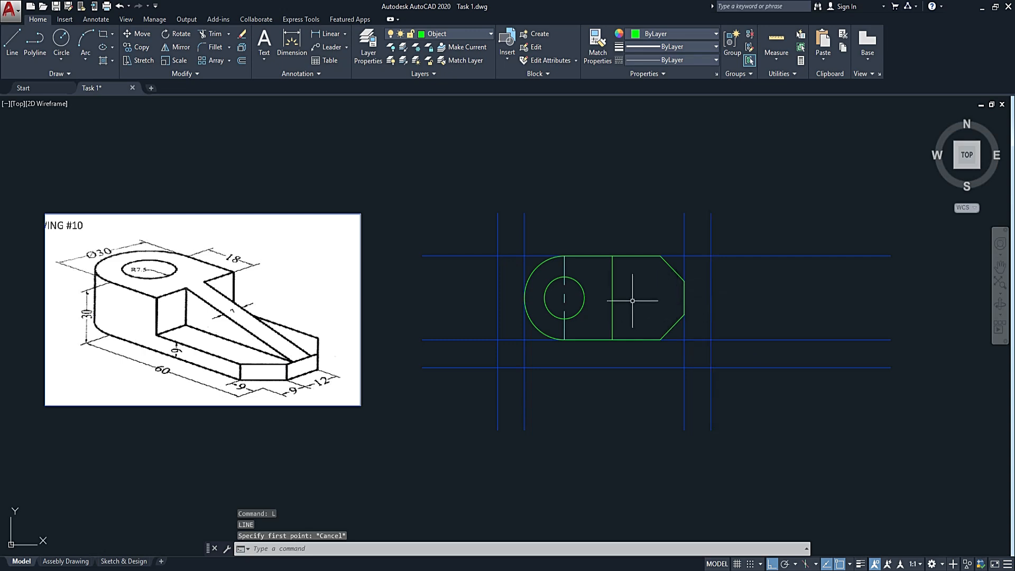
Draw a horizontal line from the midpoint of the short right edge to the midpoint of the solid inner vertical line.
key(Return)
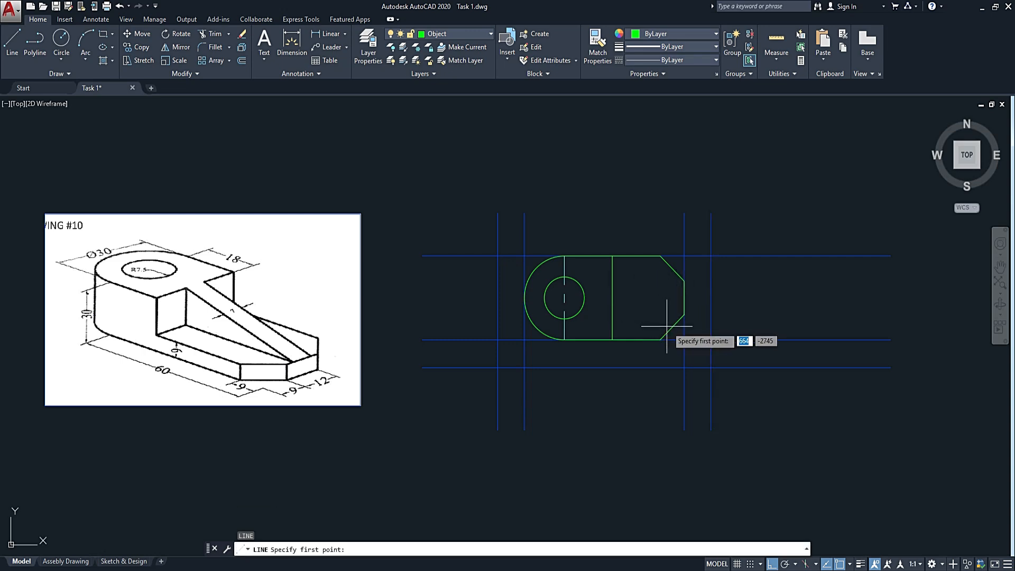
click(684, 298)
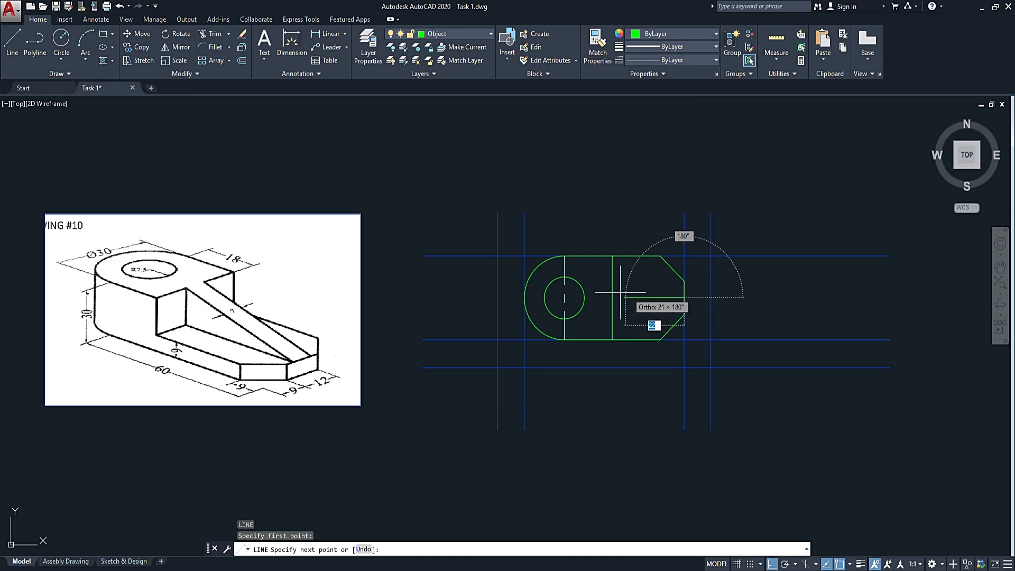
click(612, 297)
key(Escape)
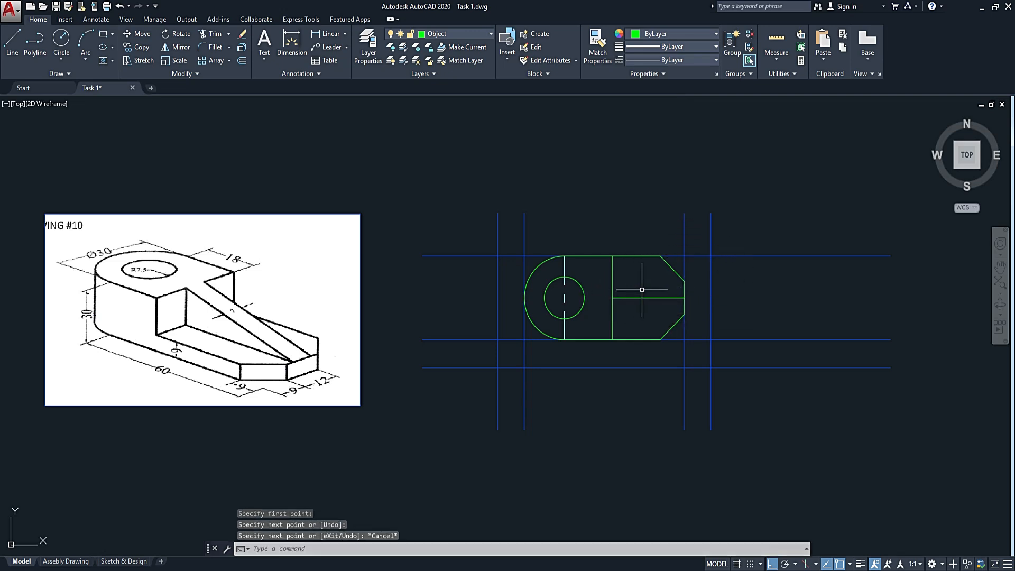
Offset the horizontal line at the rib's middle by 3.5 to both sides.
text(o)
key(Return)
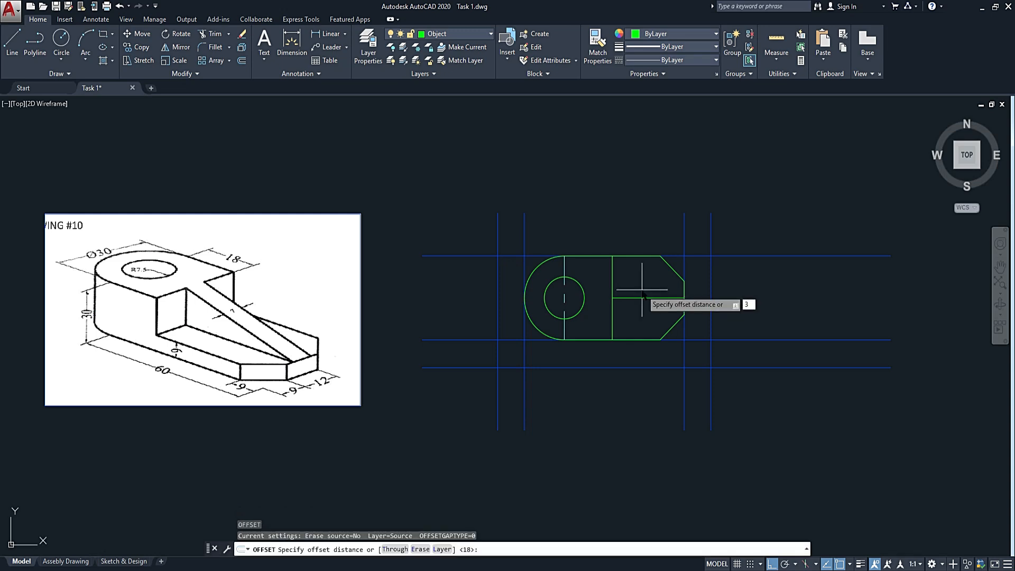
key(Return)
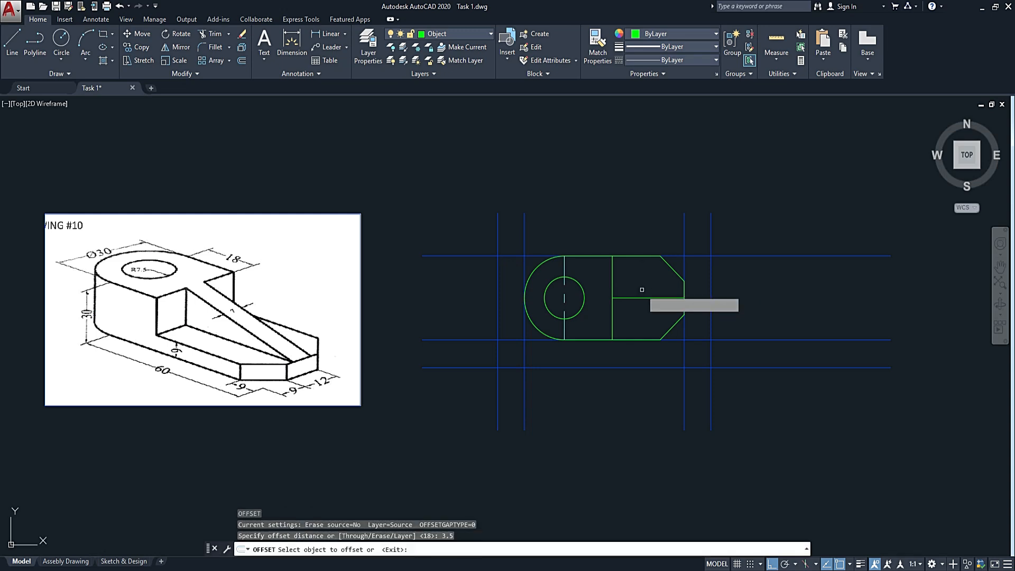
scroll(630, 298, up, 2)
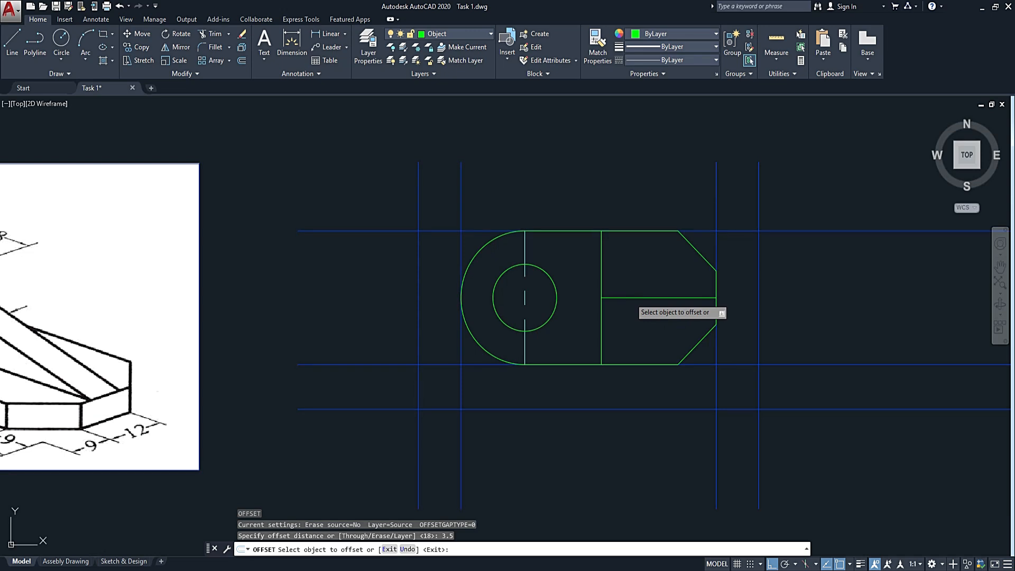
click(630, 297)
click(620, 261)
click(620, 298)
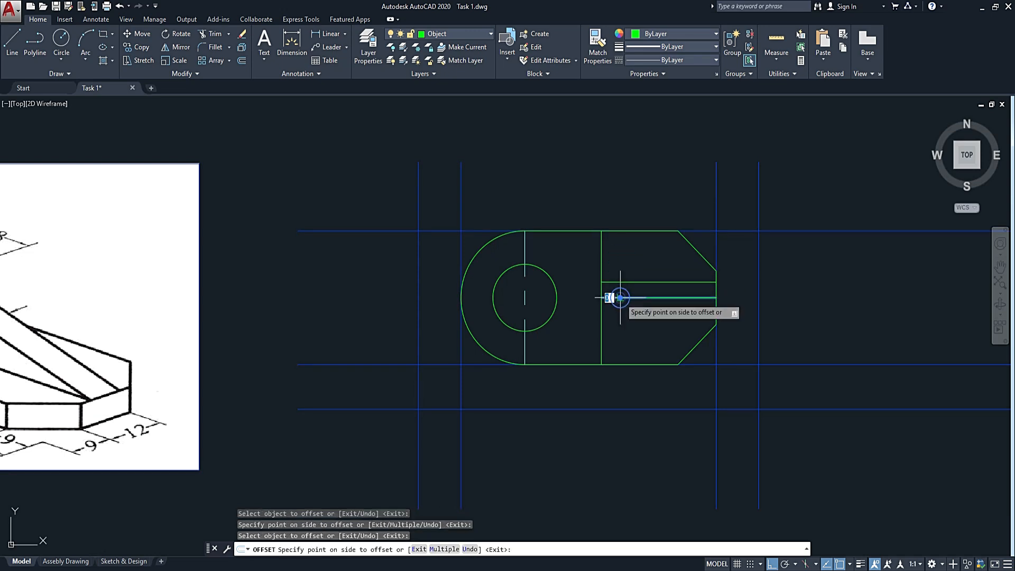
click(619, 314)
key(Escape)
Delete the original middle line between the two rib edges.
click(627, 288)
click(614, 302)
key(Delete)
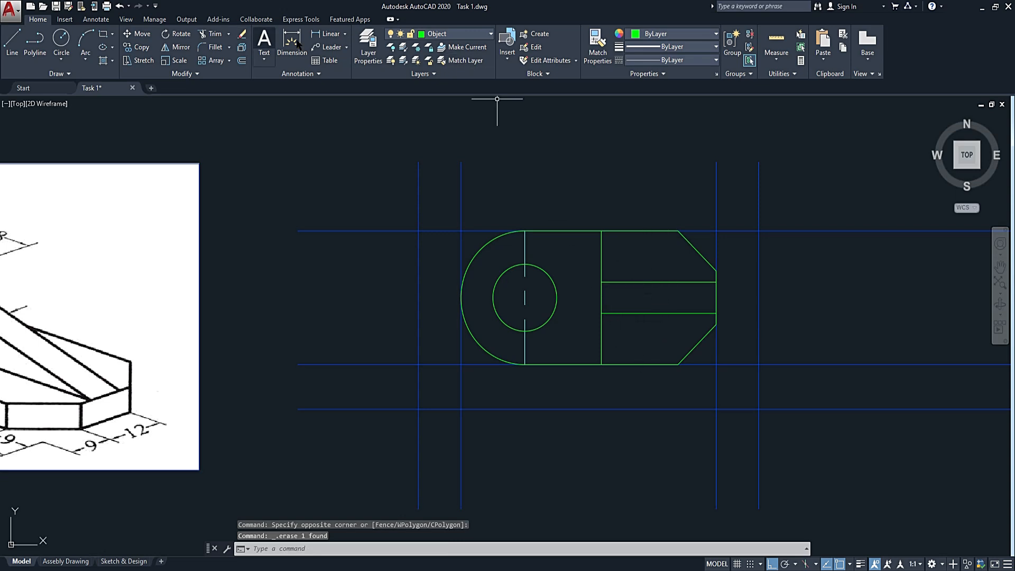
scroll(620, 223, down, 2)
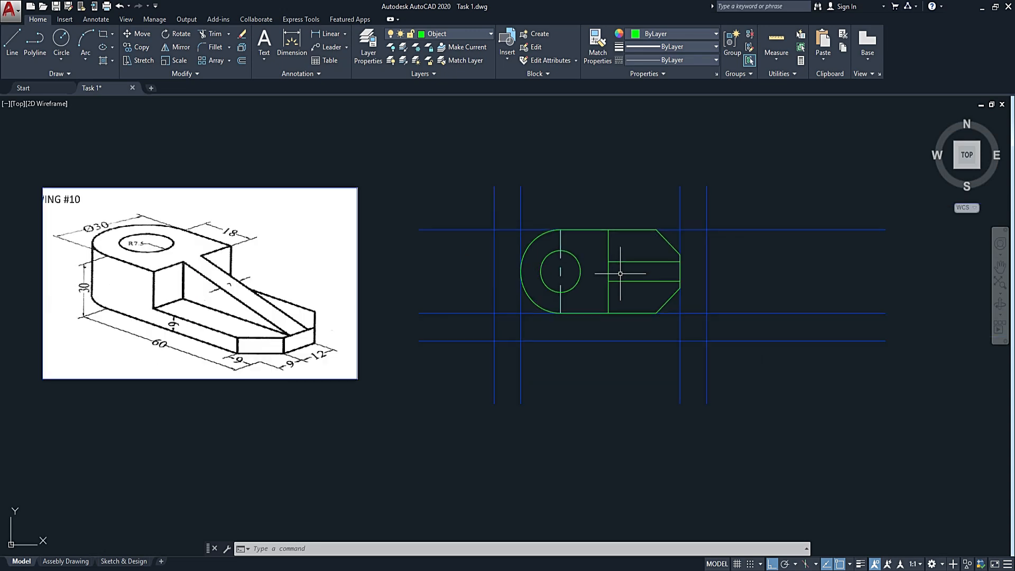
scroll(616, 270, up, 2)
scroll(611, 267, down, 2)
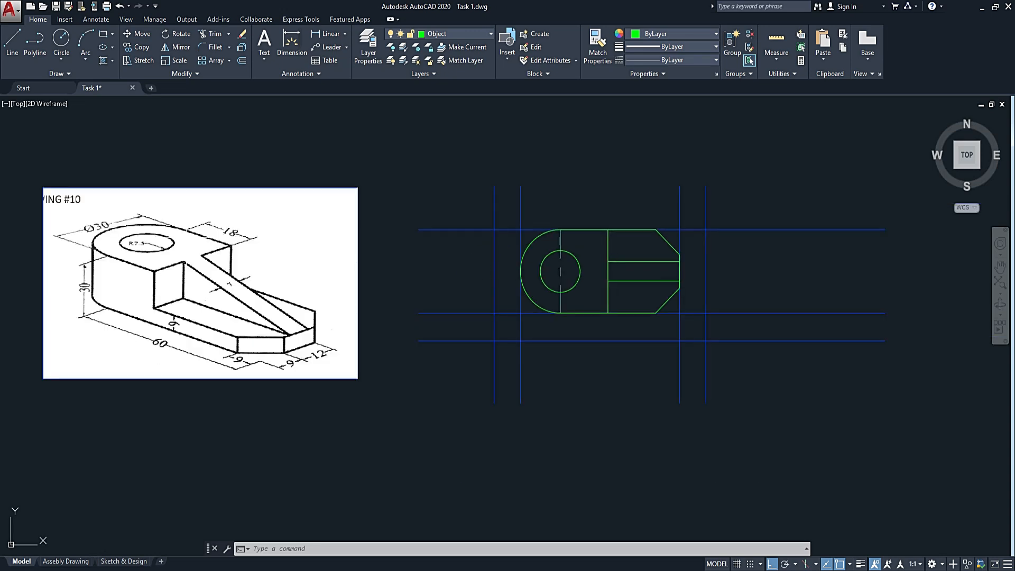
text(l)
key(Return)
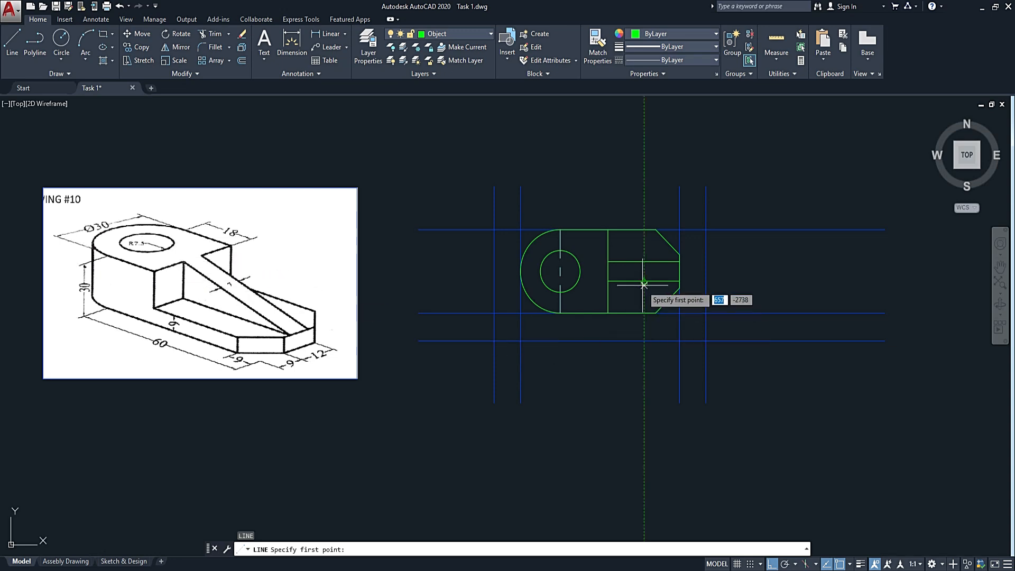
key(Escape)
Trim away the parts of the inner vertical line between the two rib edges in the top view.
click(641, 250)
click(612, 338)
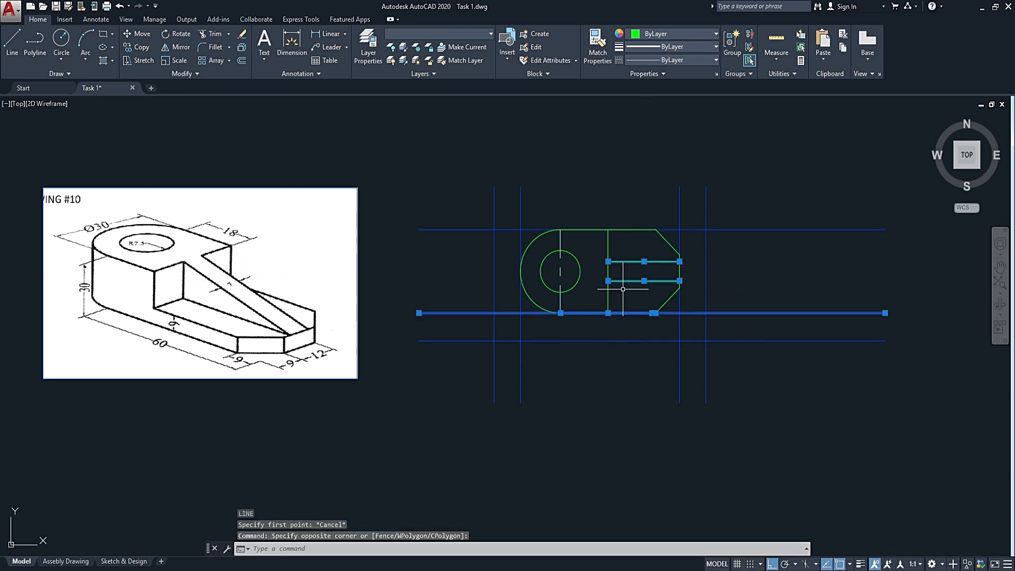
key(Return)
scroll(609, 289, up, 4)
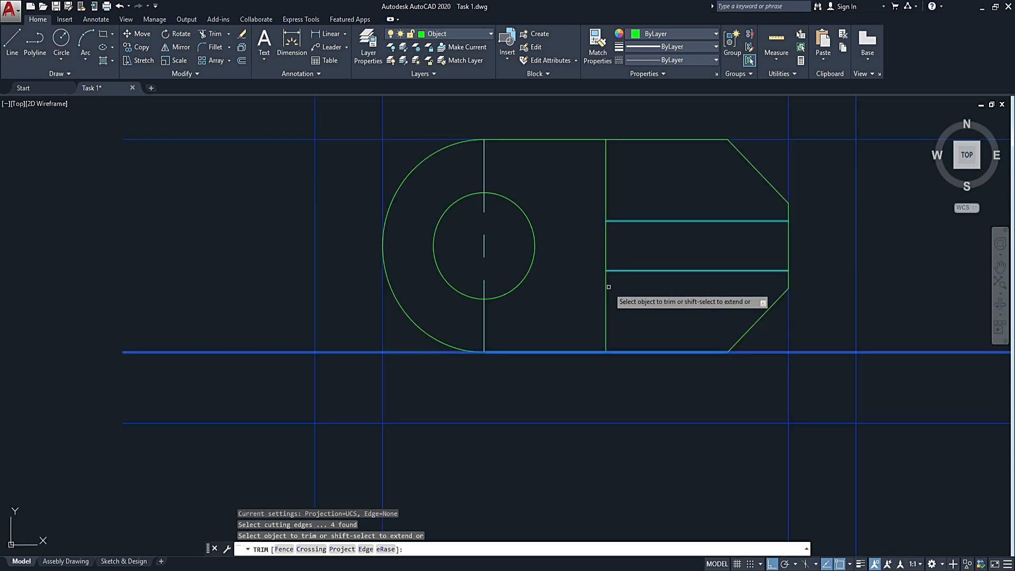
click(586, 245)
key(Escape)
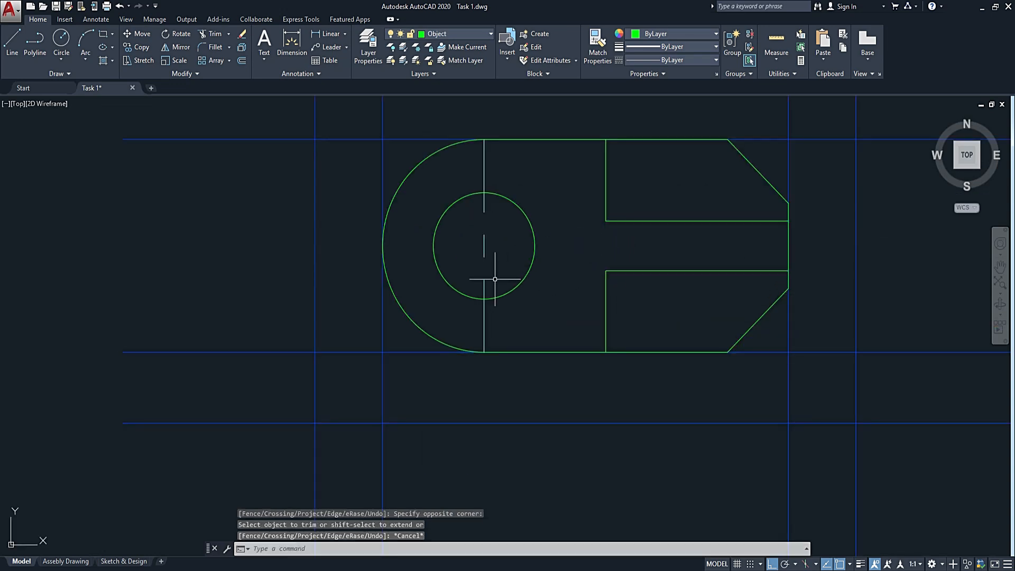
Draw a horizontal line through the hole's centre, extending past the hole and the rounded end.
text(l)
key(Return)
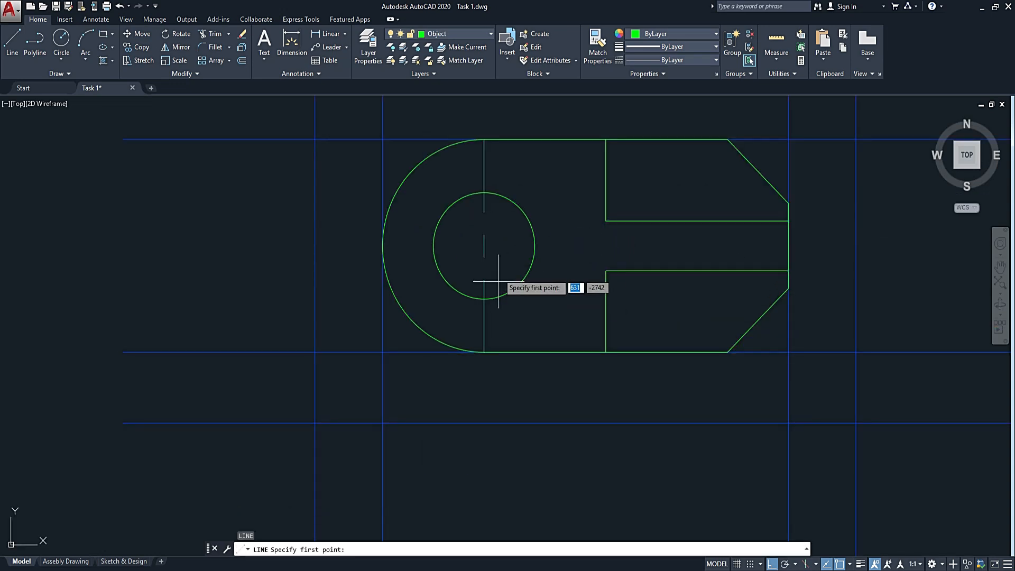
click(558, 245)
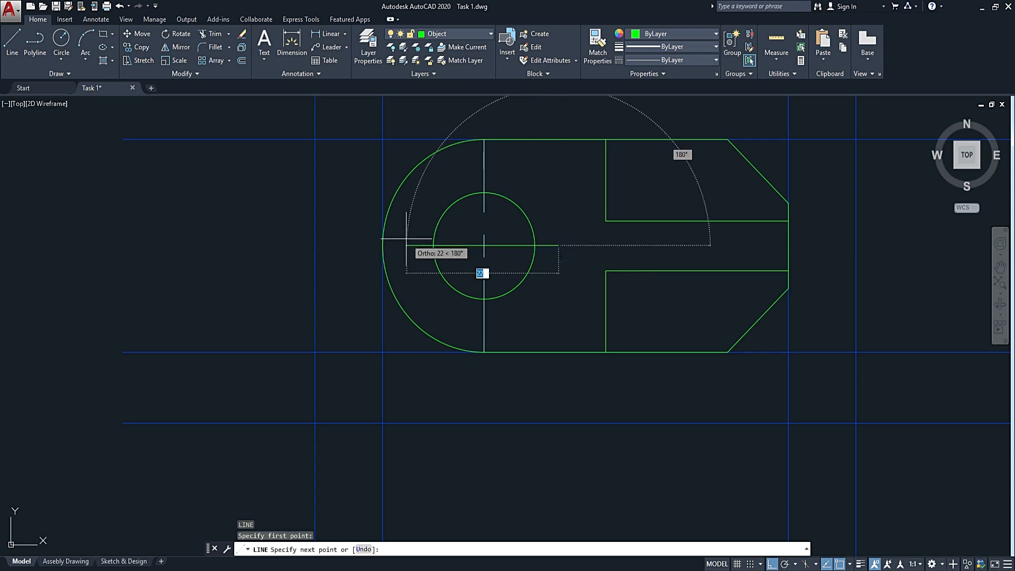
click(336, 245)
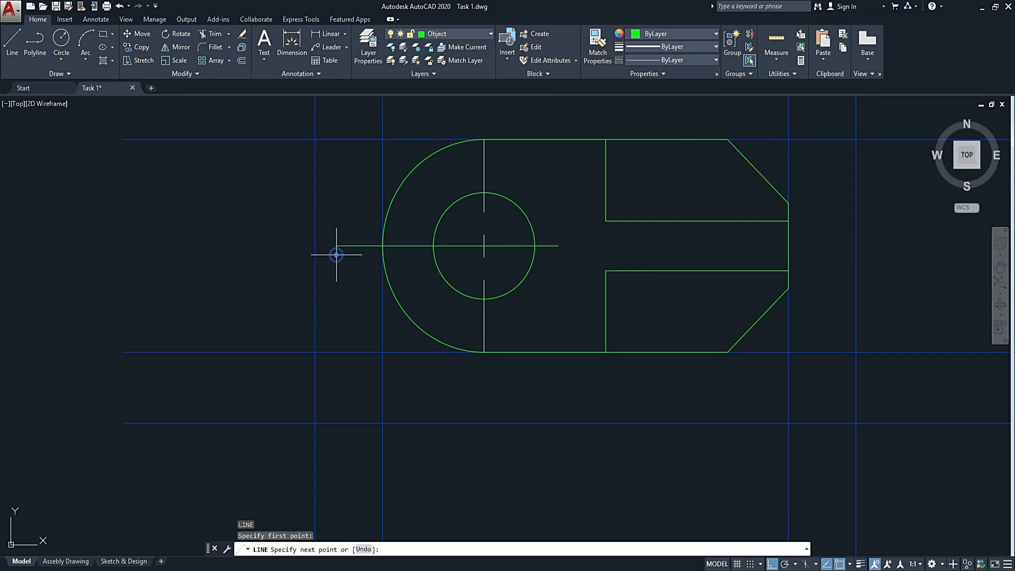
key(Escape)
Match the properties of the hole's vertical centre line onto the new horizontal line.
key(Return)
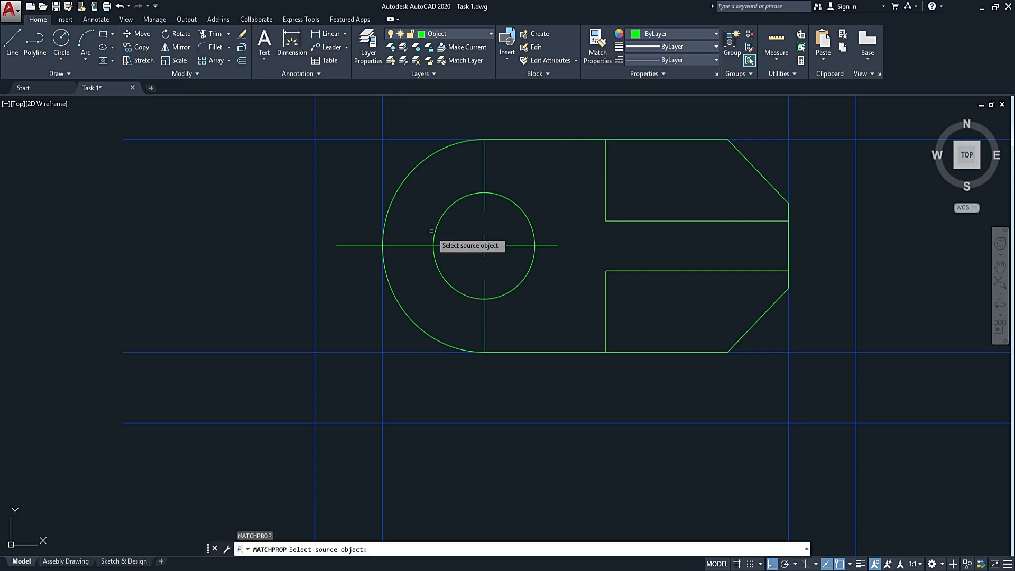
click(484, 225)
click(575, 279)
click(452, 244)
scroll(490, 272, down, 2)
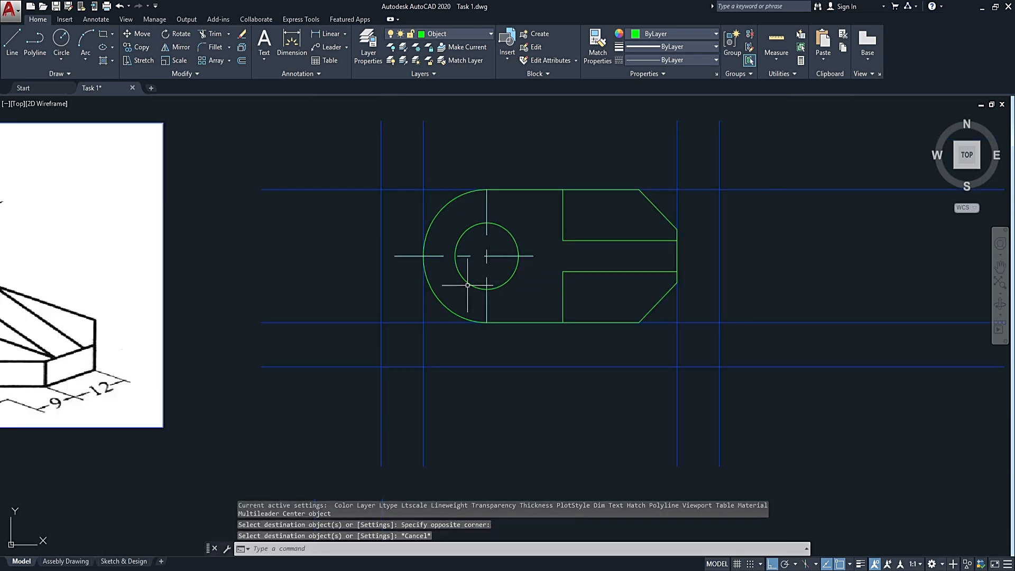
scroll(534, 315, down, 2)
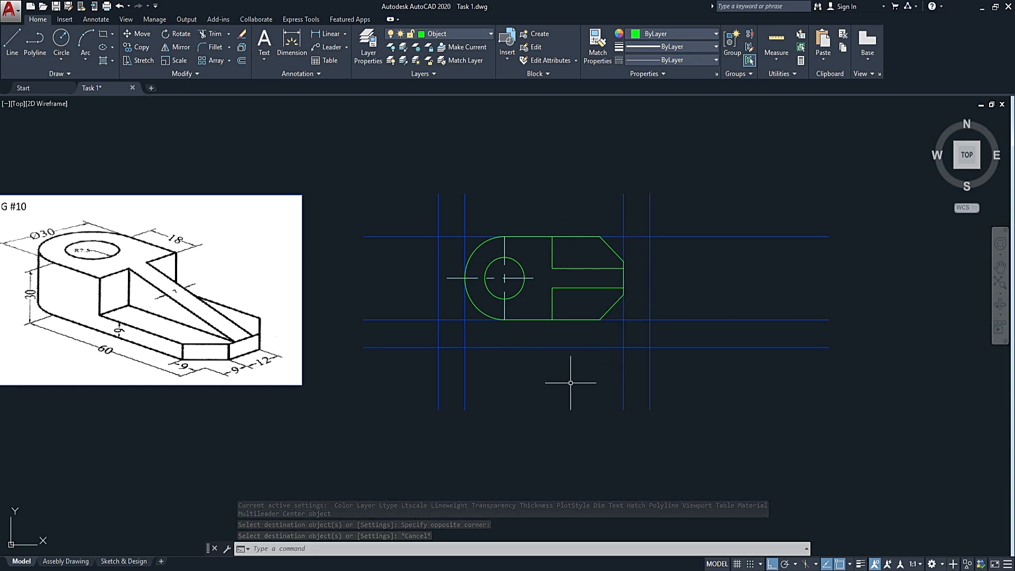
middle_drag(573, 388, 579, 335)
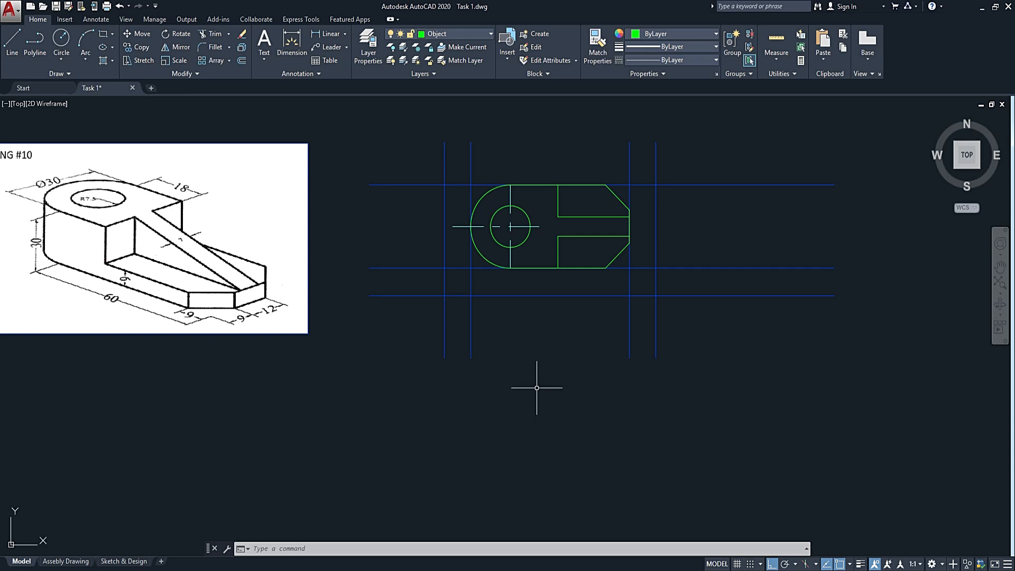
text(l)
key(Return)
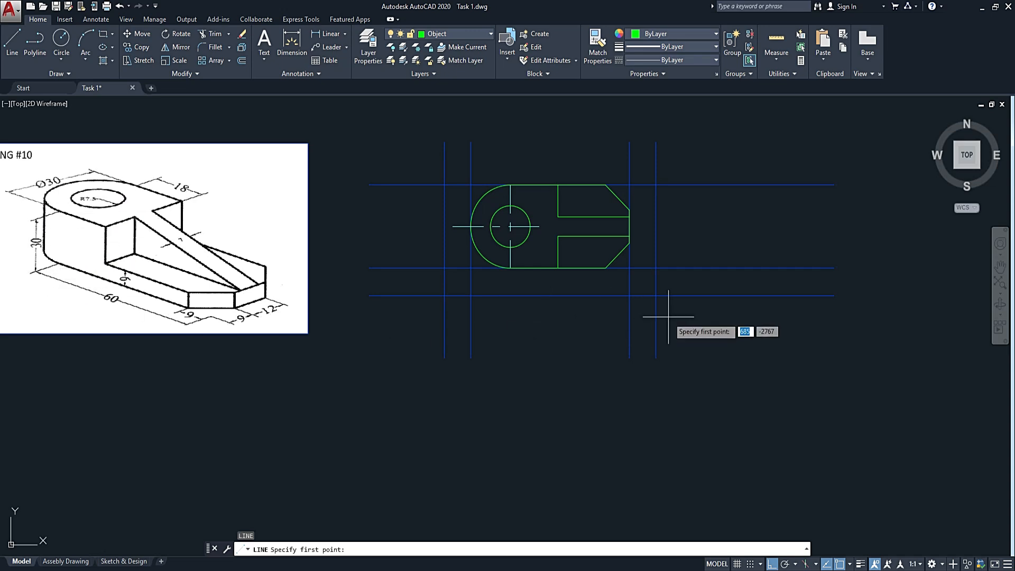
key(Escape)
Offset the lowest horizontal construction line downward by 30.
key(Return)
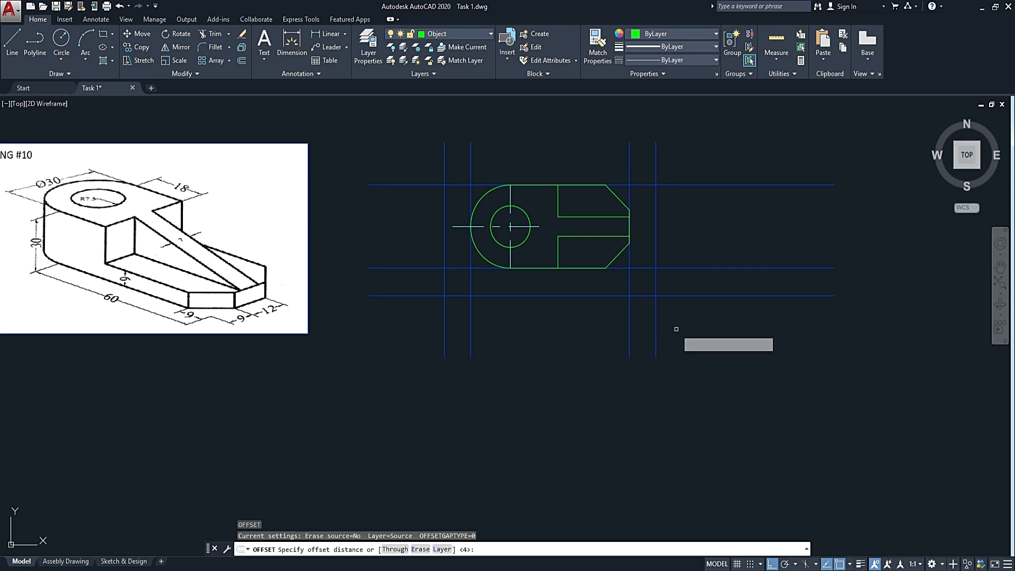
key(Return)
click(596, 294)
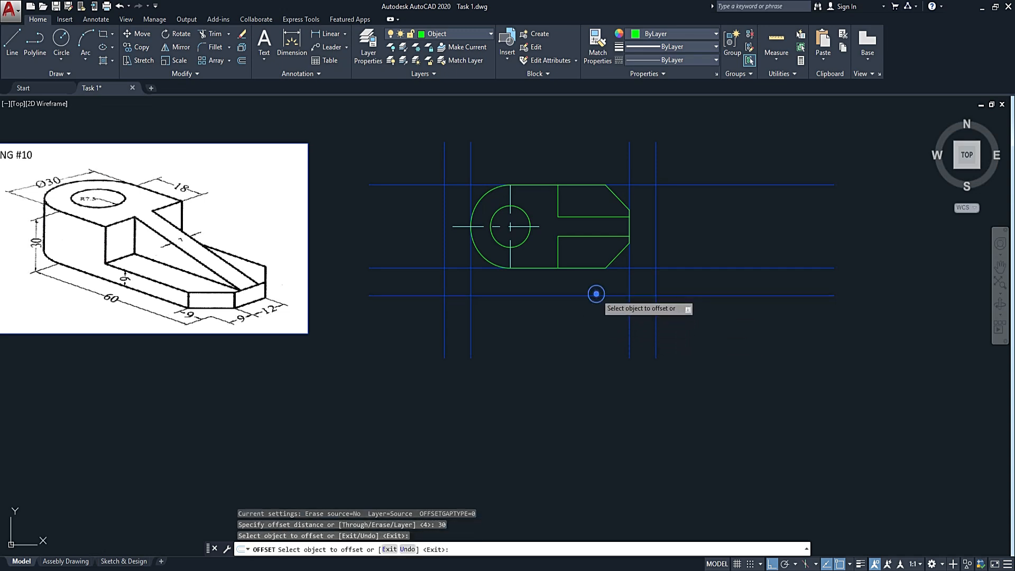
click(596, 398)
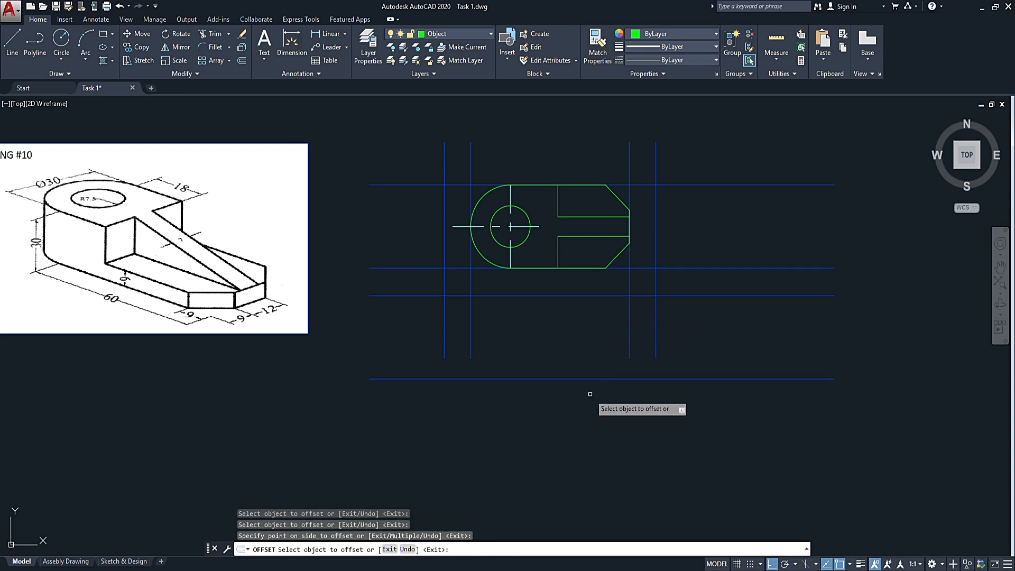
key(Escape)
Extend the four vertical construction lines down to the new lowest horizontal construction line.
click(588, 350)
click(585, 403)
text(e)
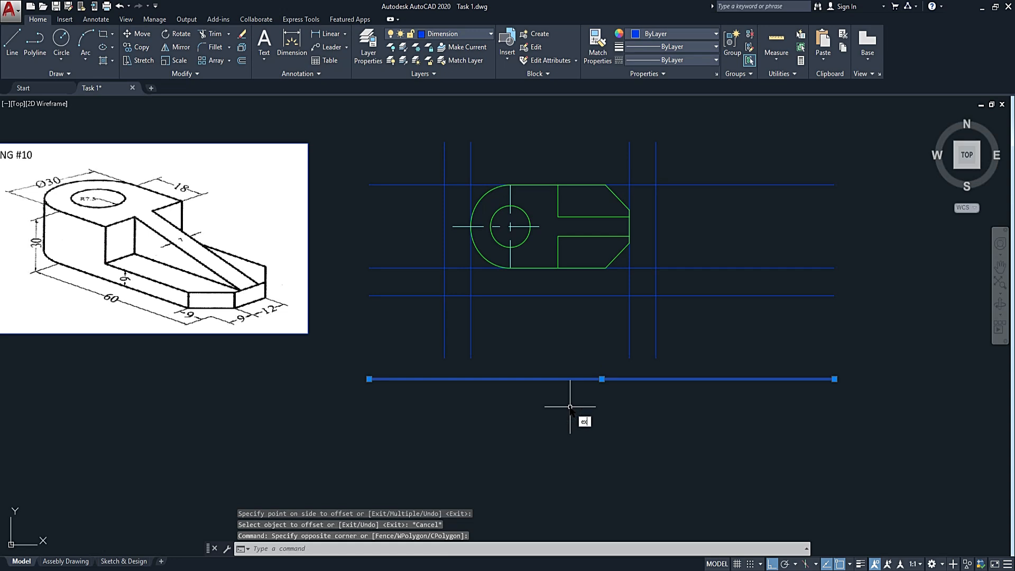
text(x)
key(Return)
click(672, 327)
click(409, 347)
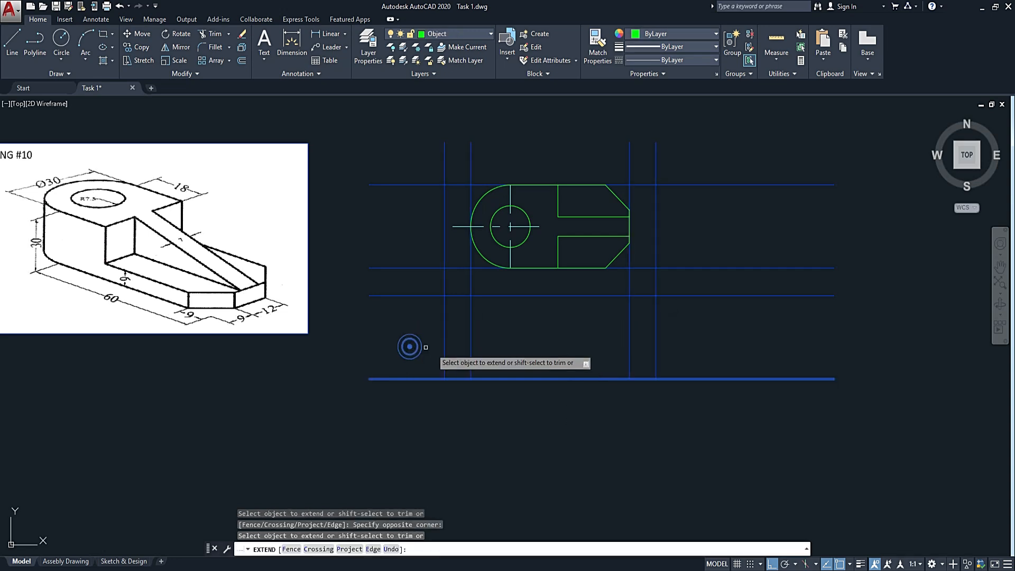
key(Escape)
Draw the front view's outline rectangle between the construction line intersections below the top view, spanning the part's full length and height.
mouse_move(552, 377)
middle_down()
mouse_move(579, 359)
mouse_move(672, 365)
mouse_move(679, 393)
middle_up()
text(re)
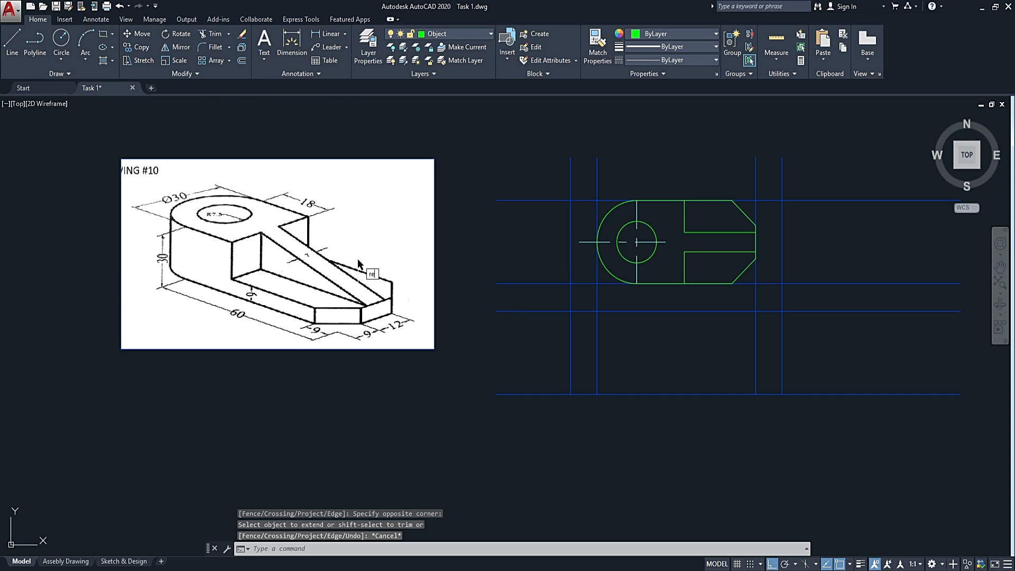
text(c)
key(Return)
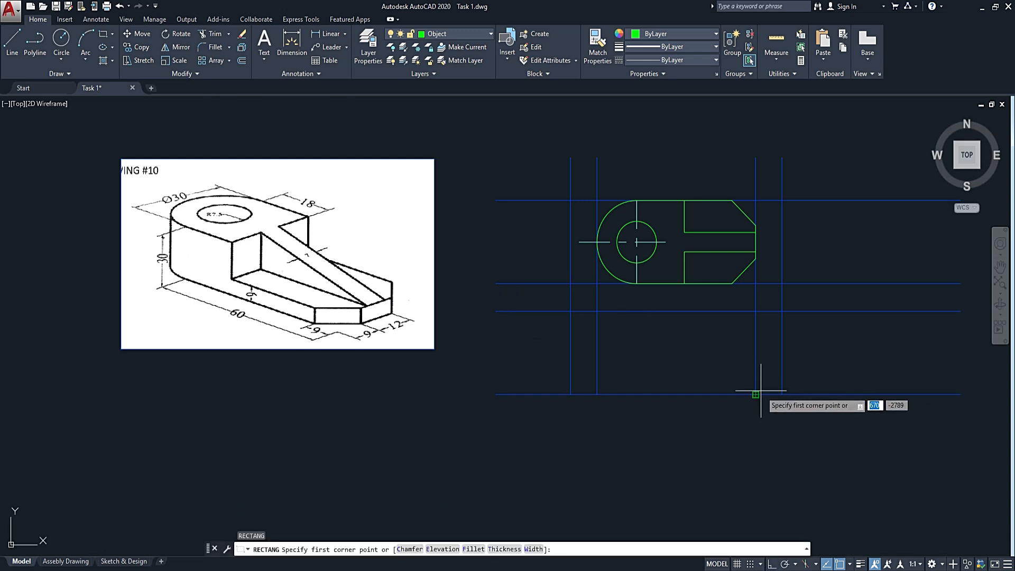
click(756, 393)
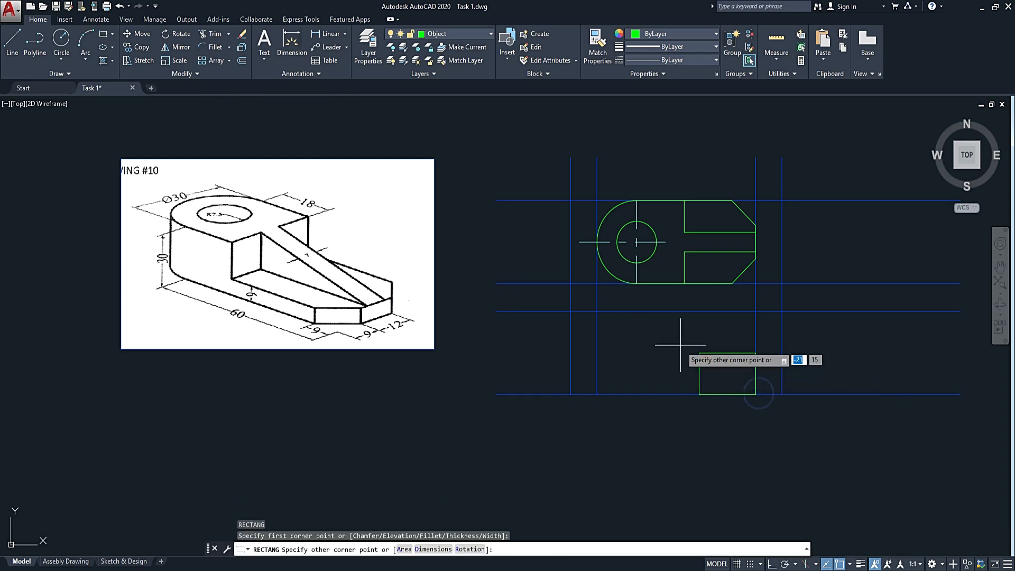
click(597, 309)
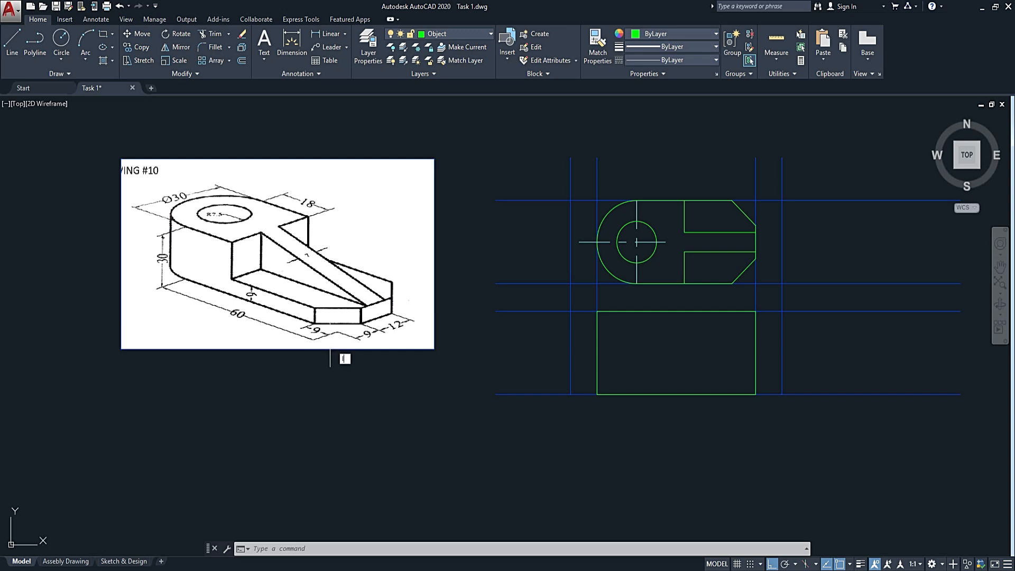
text(l)
key(Return)
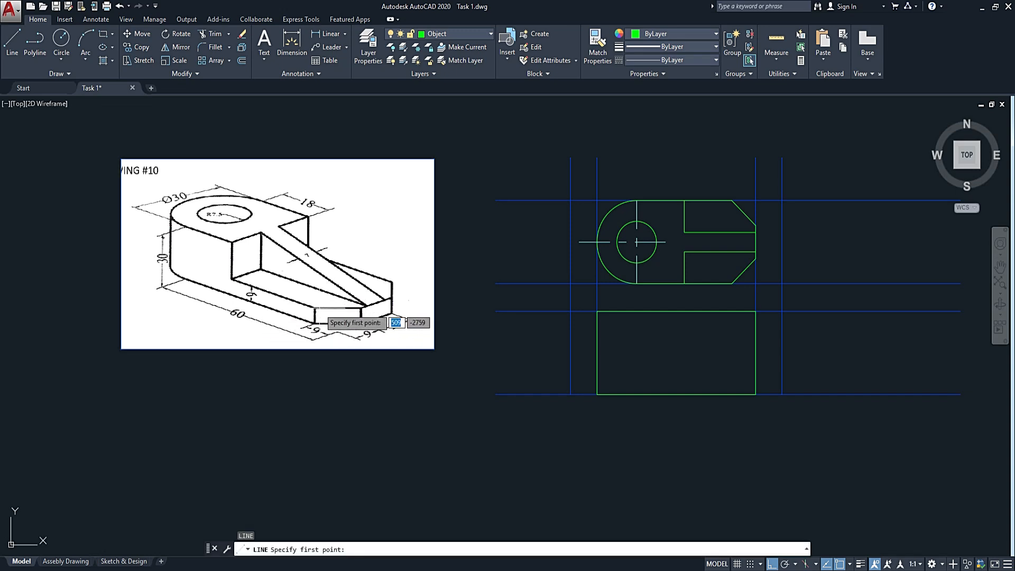
scroll(255, 297, up, 6)
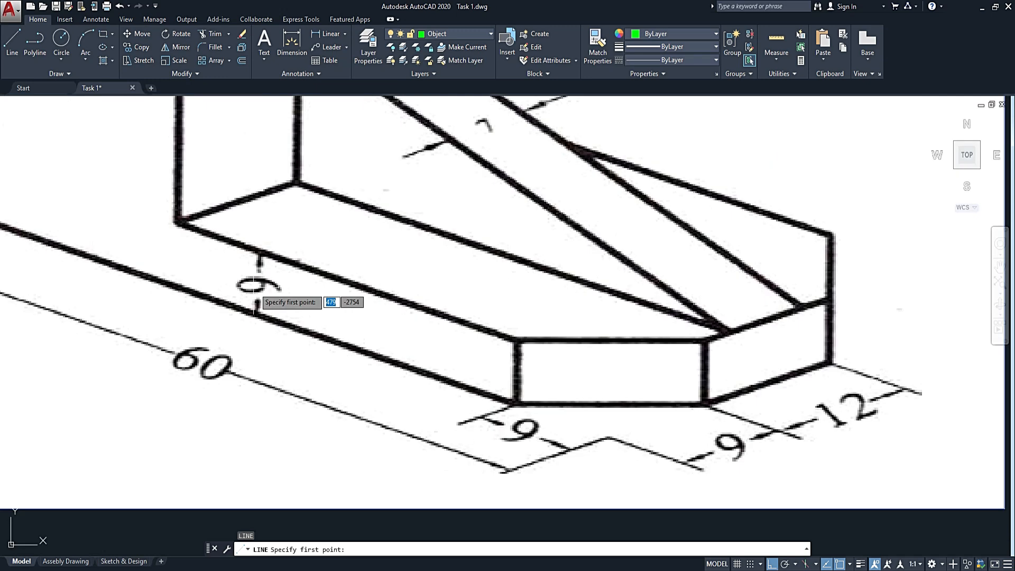
scroll(256, 302, down, 10)
scroll(424, 335, up, 6)
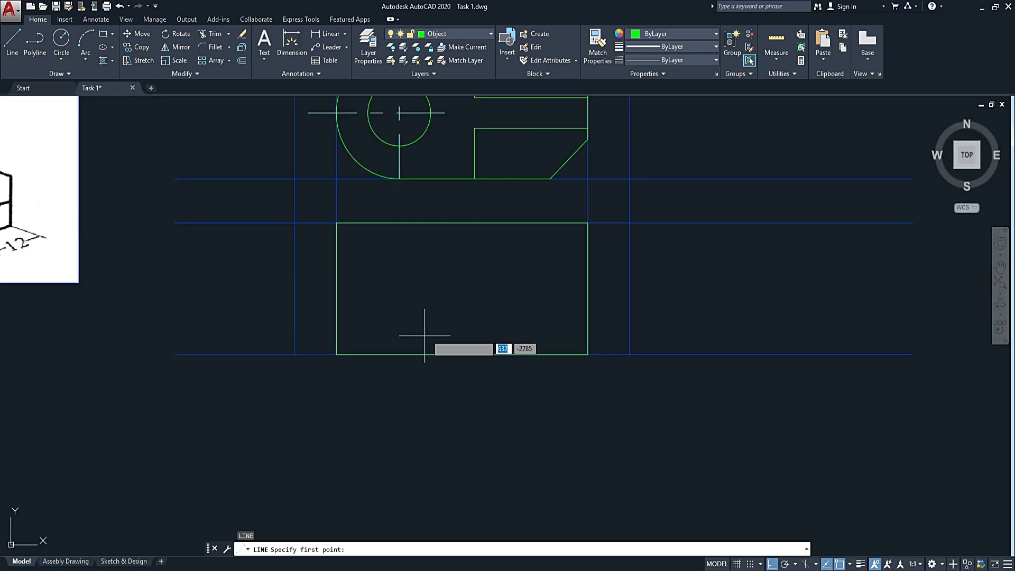
middle_drag(415, 355, 676, 392)
key(Escape)
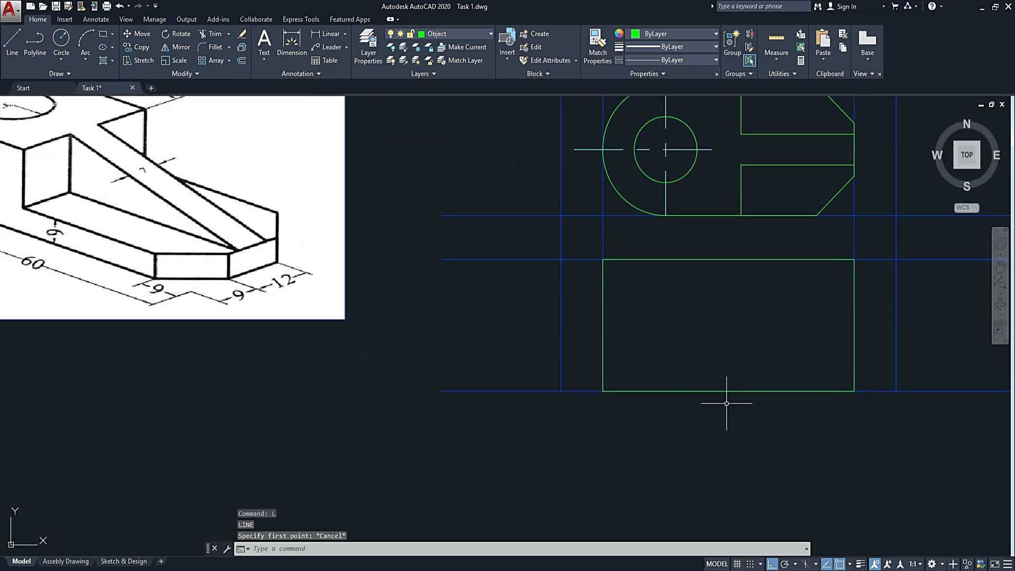
Explode the front view's outline rectangle into separate lines.
click(716, 391)
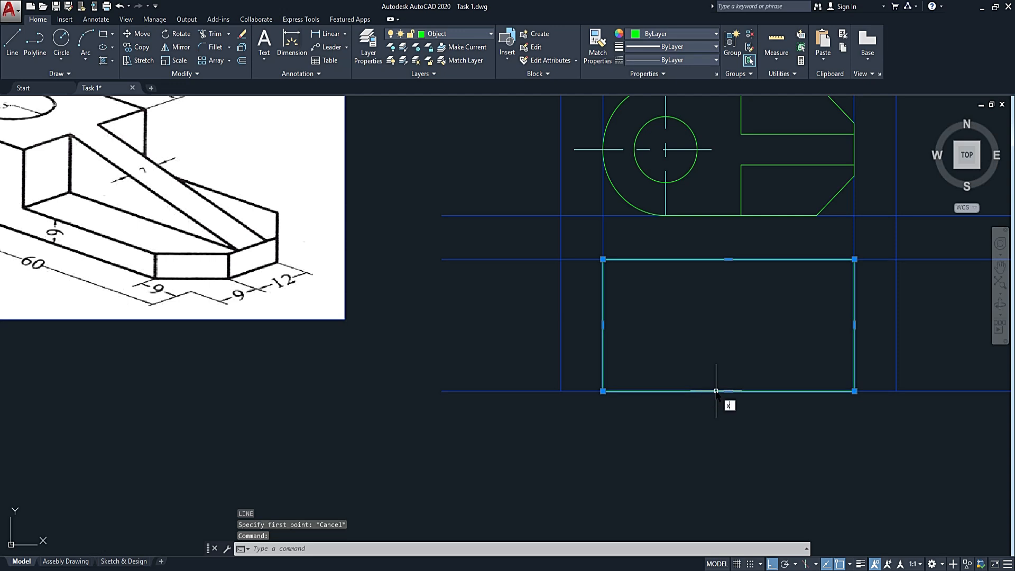
text(x)
key(Return)
Offset the front view's bottom edge upward by 6 to mark the top of the base plate.
key(Return)
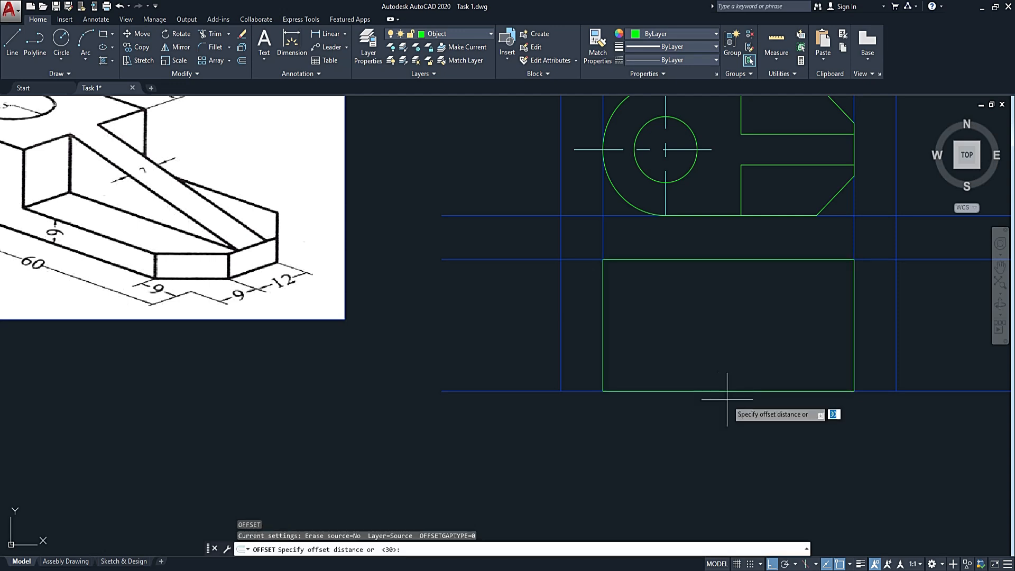
text(6)
key(Return)
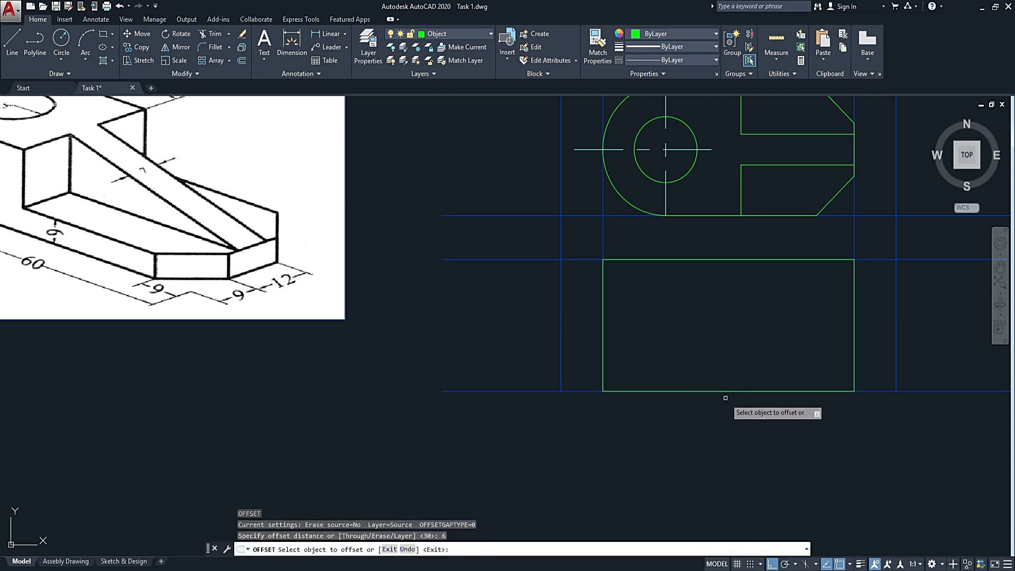
click(727, 391)
click(727, 362)
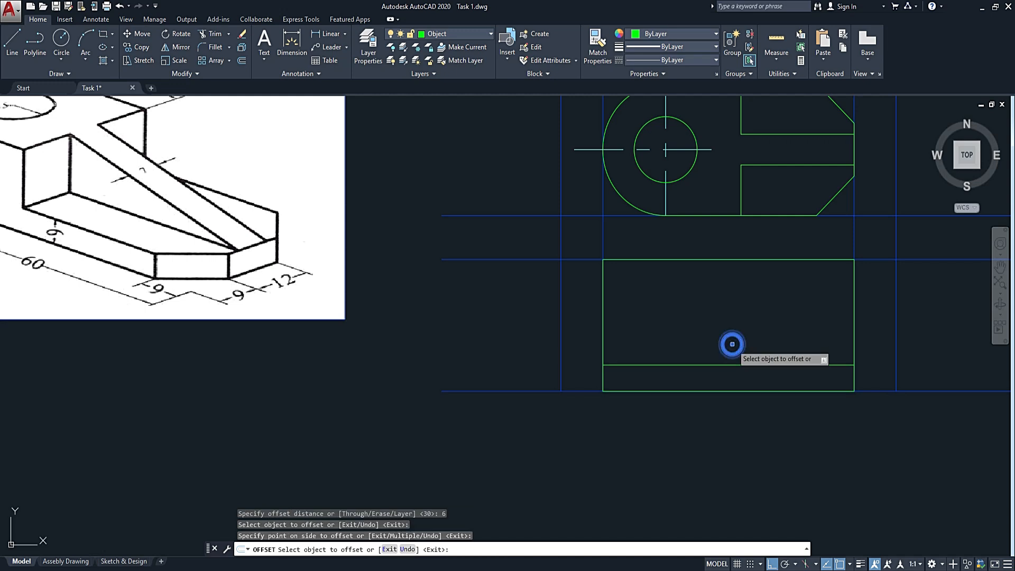
key(Escape)
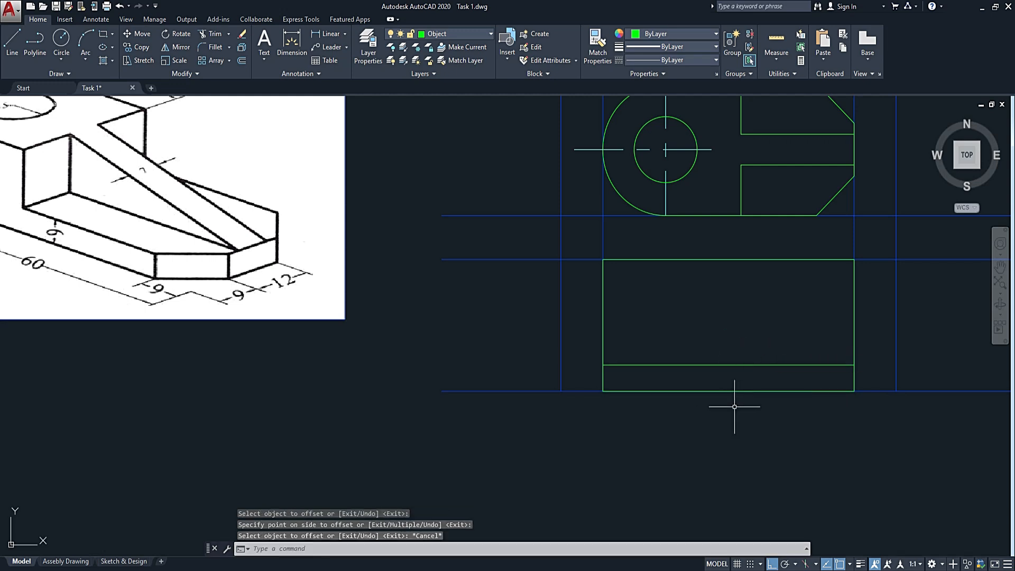
Draw a vertical projection line from the end of the top view's step edge down to the front view's base plate line.
scroll(715, 357, down, 2)
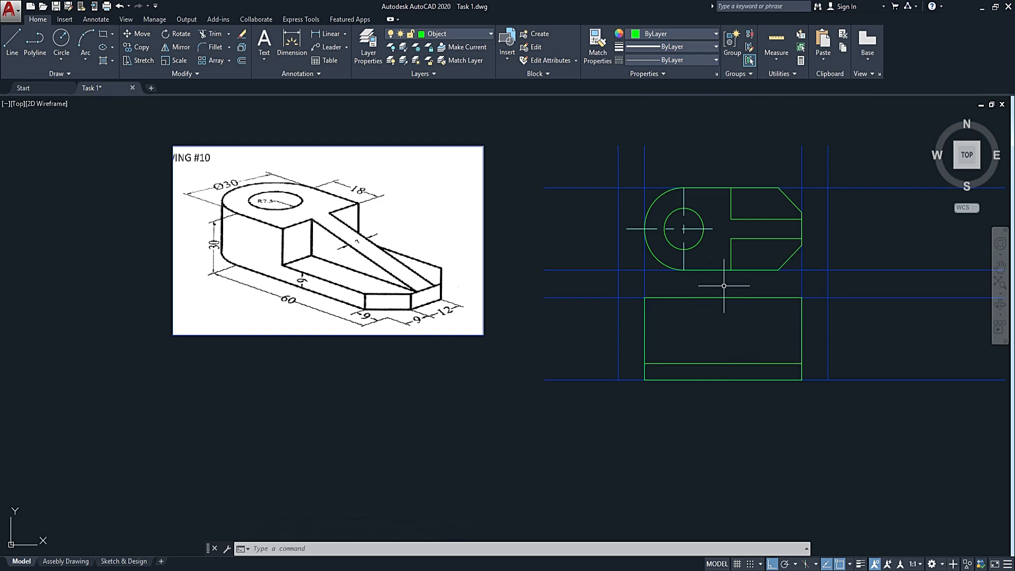
text(l)
key(Return)
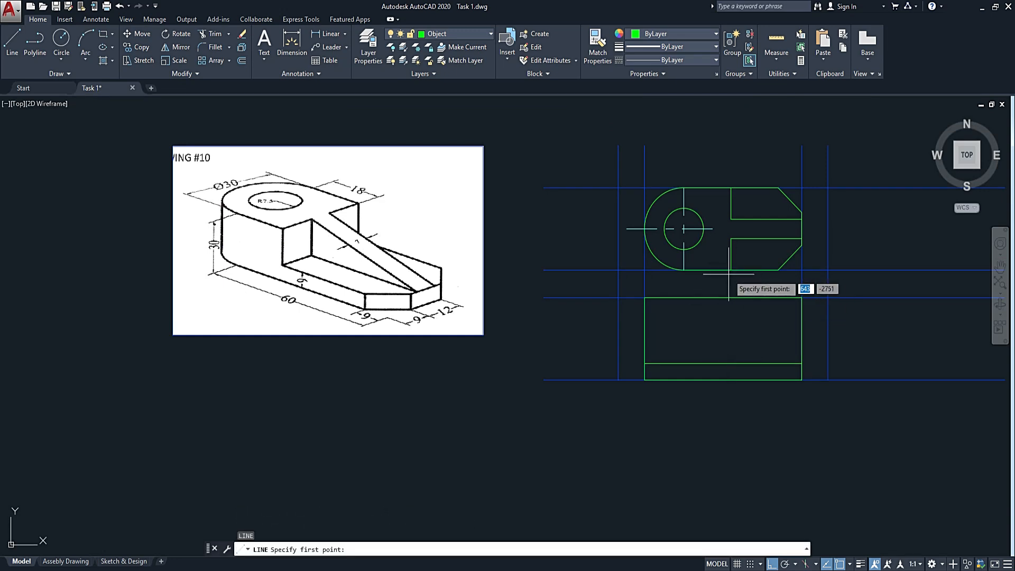
click(730, 270)
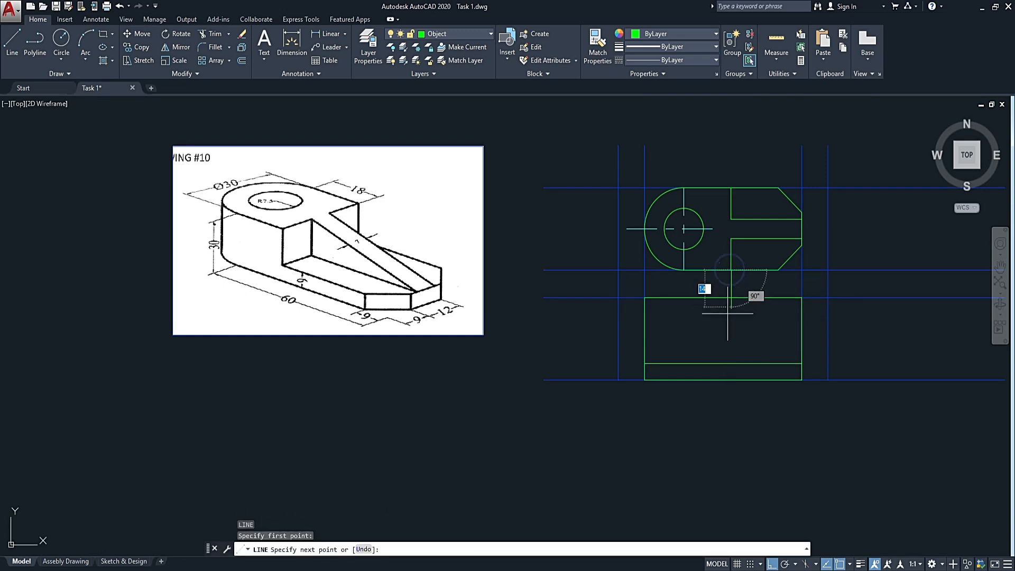
click(731, 363)
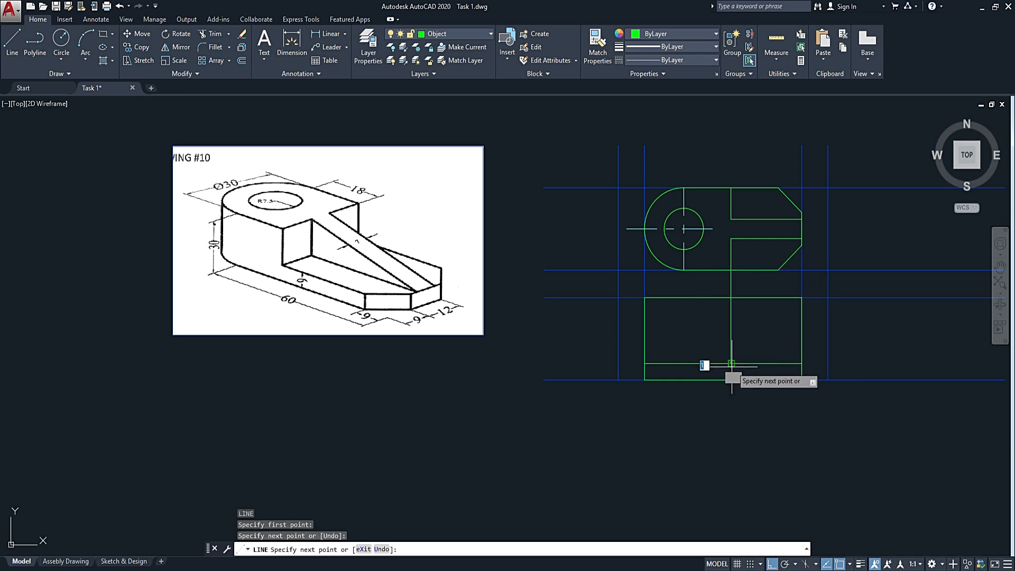
key(Escape)
Move the projection line below the top view's step edge to the Construction layer.
click(671, 370)
click(841, 267)
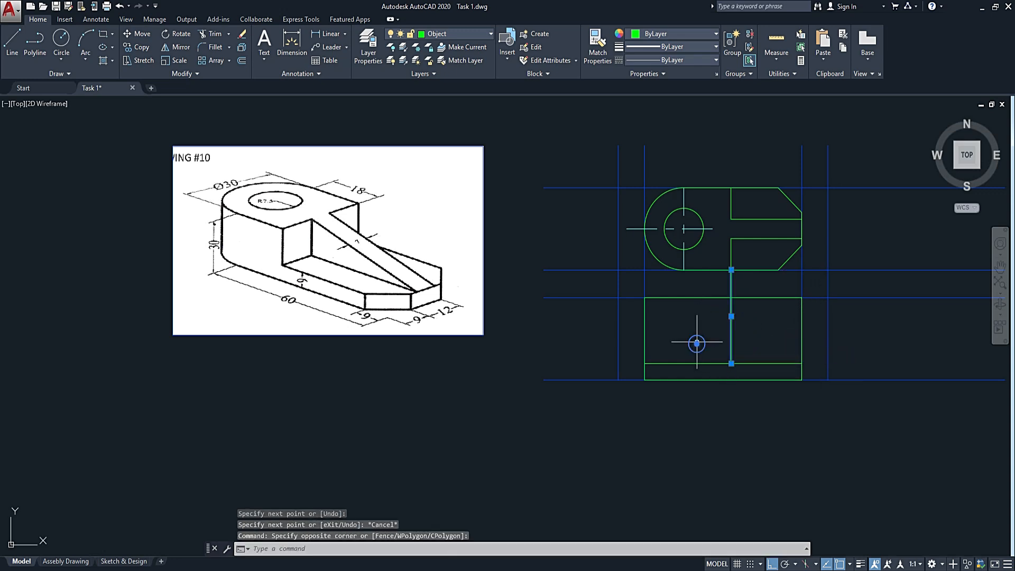
click(457, 34)
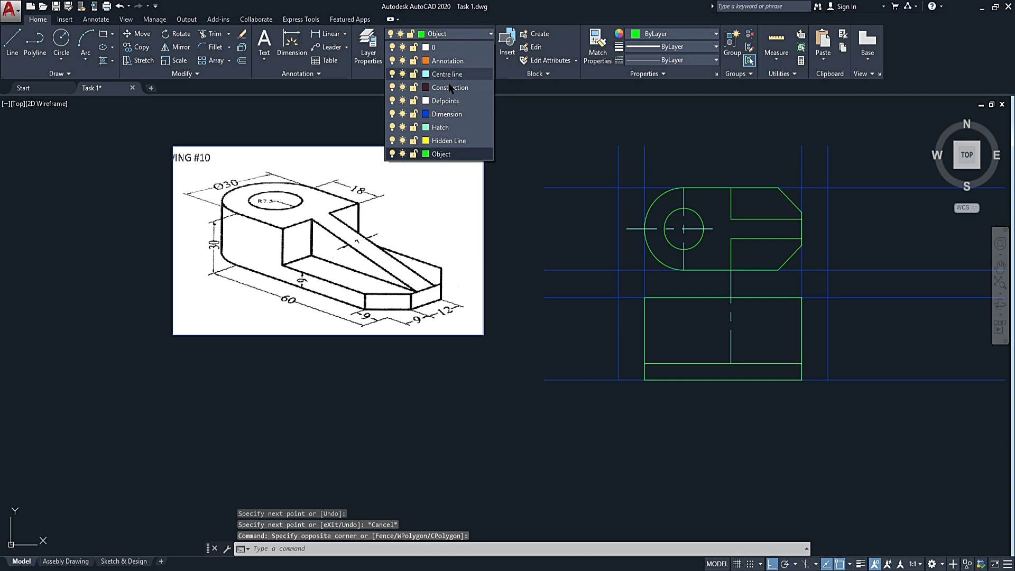
click(450, 88)
key(Escape)
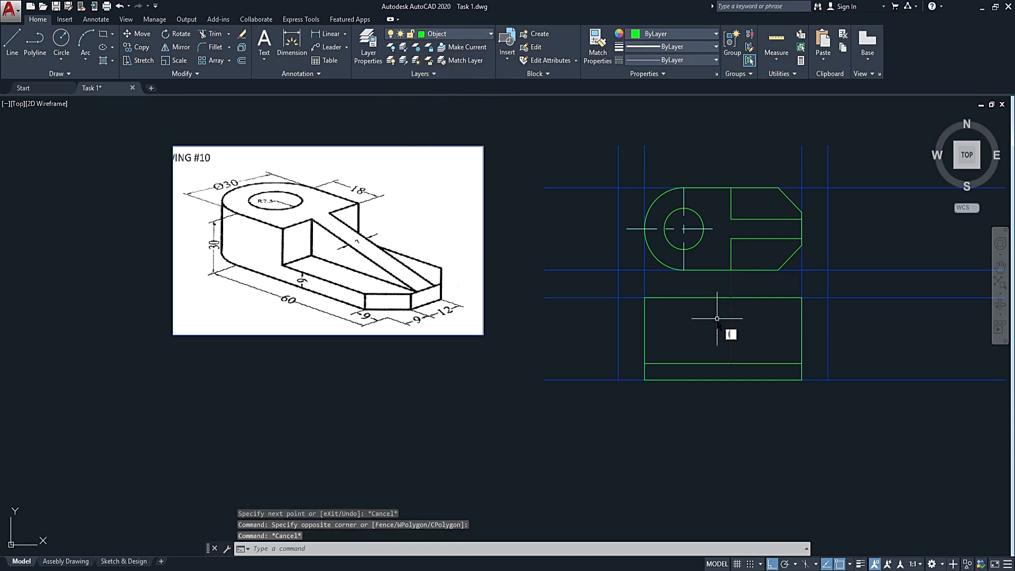
Draw the vertical step edge in the front view from the top edge down to the base plate line, along the projection line.
text(l)
key(Return)
click(732, 298)
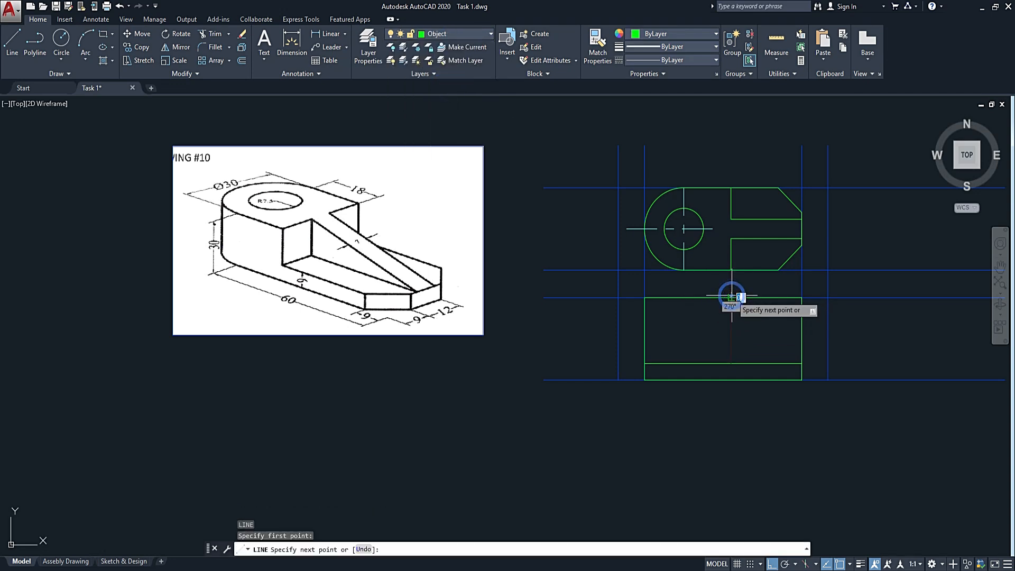
click(730, 363)
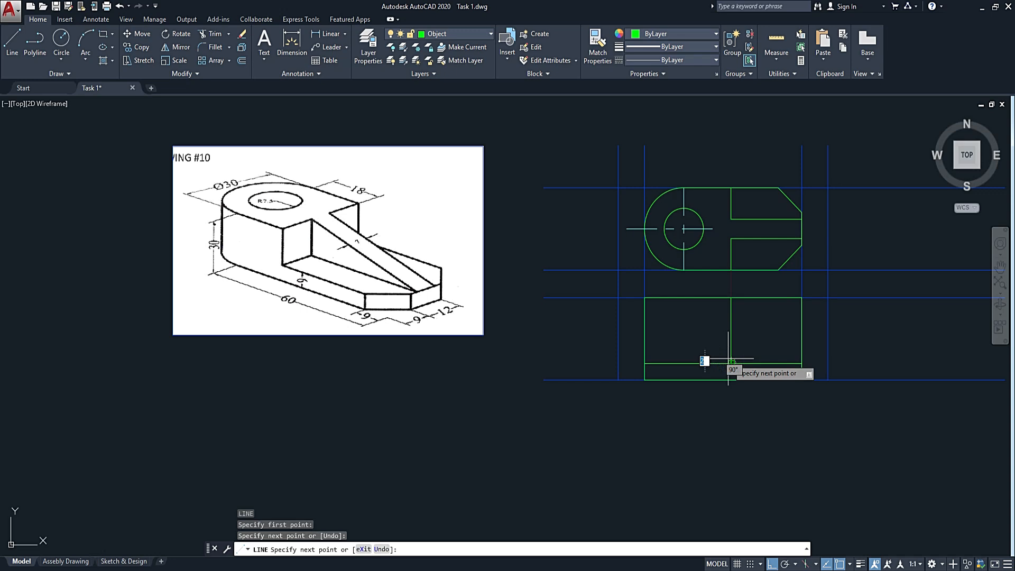
key(Escape)
Fillet the vertical step edge and the base plate line with radius 0, keeping the plate line's portion right of the step.
text(f)
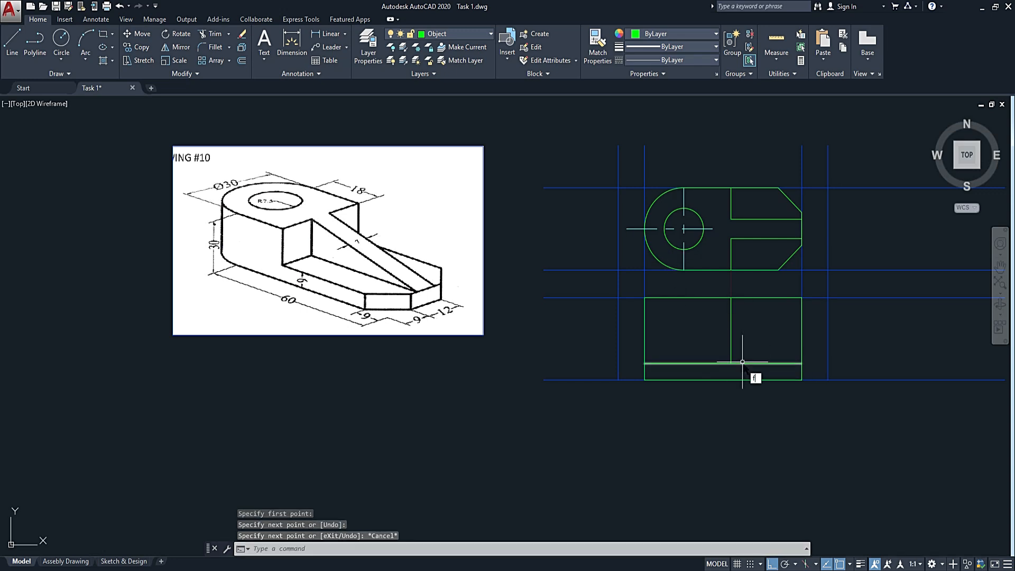
key(Return)
click(732, 355)
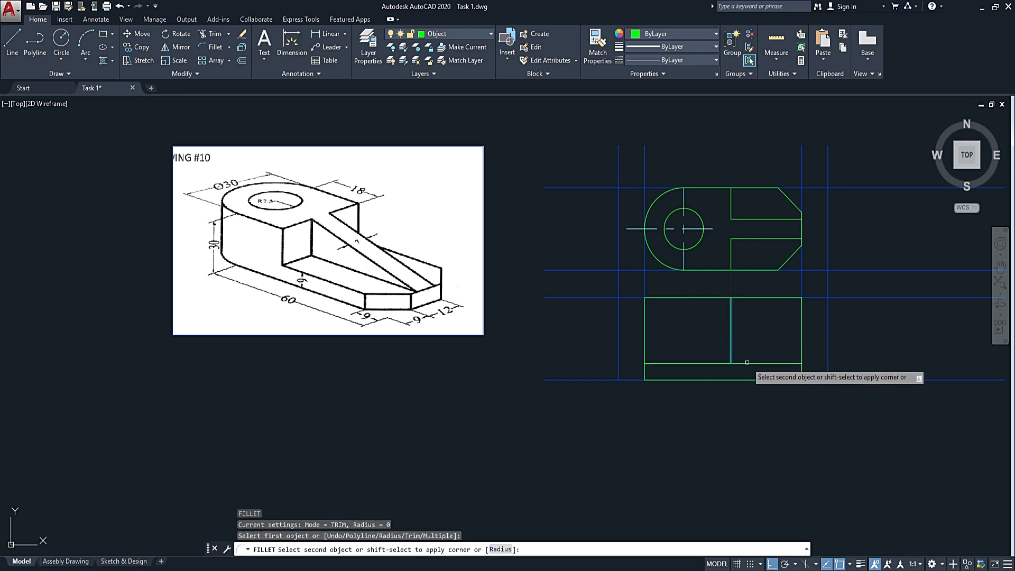
click(739, 362)
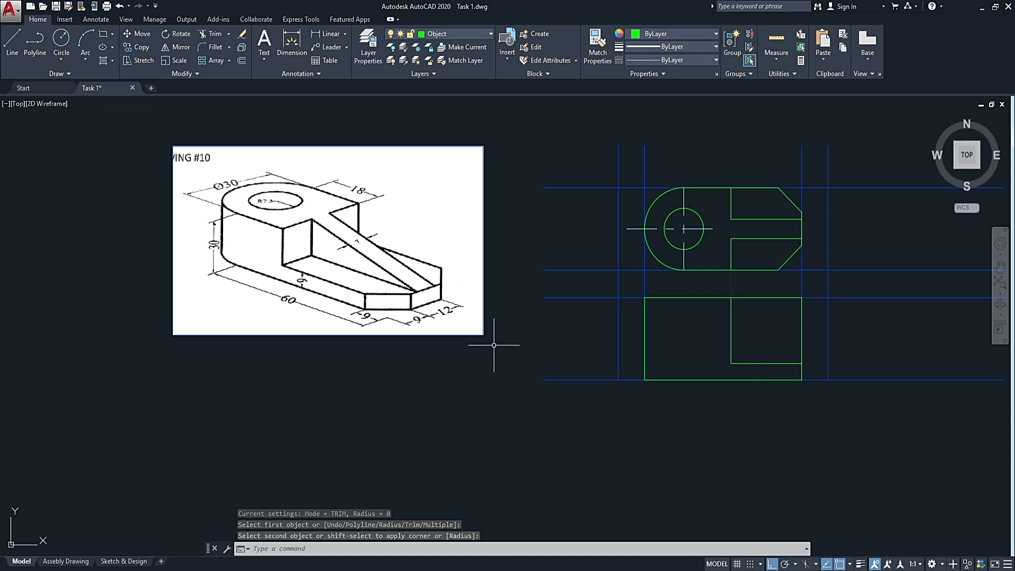
Draw a vertical projection line from the top view's lower chamfer corner down to the front view's bottom edge.
text(l)
key(Return)
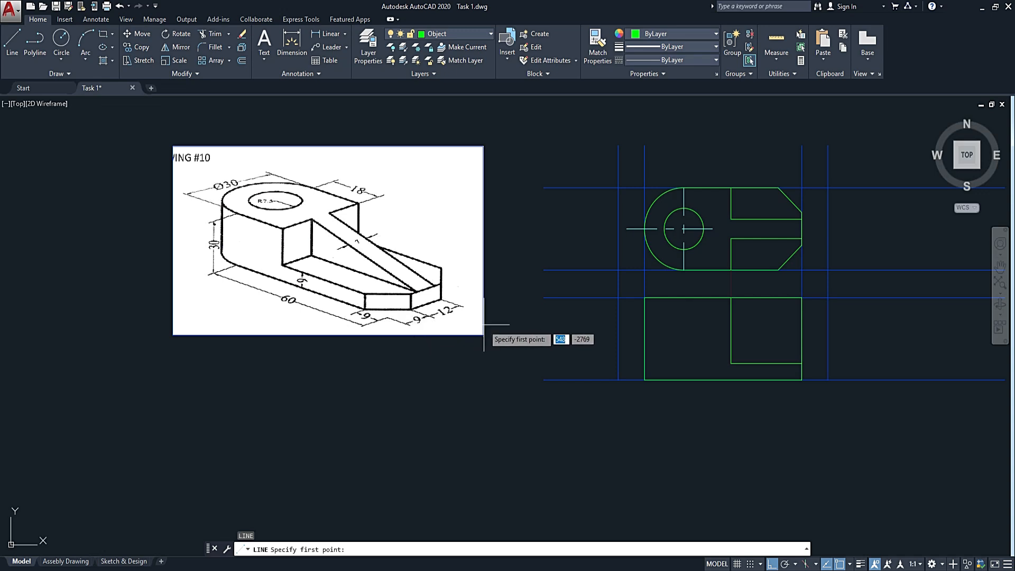
key(Escape)
key(Return)
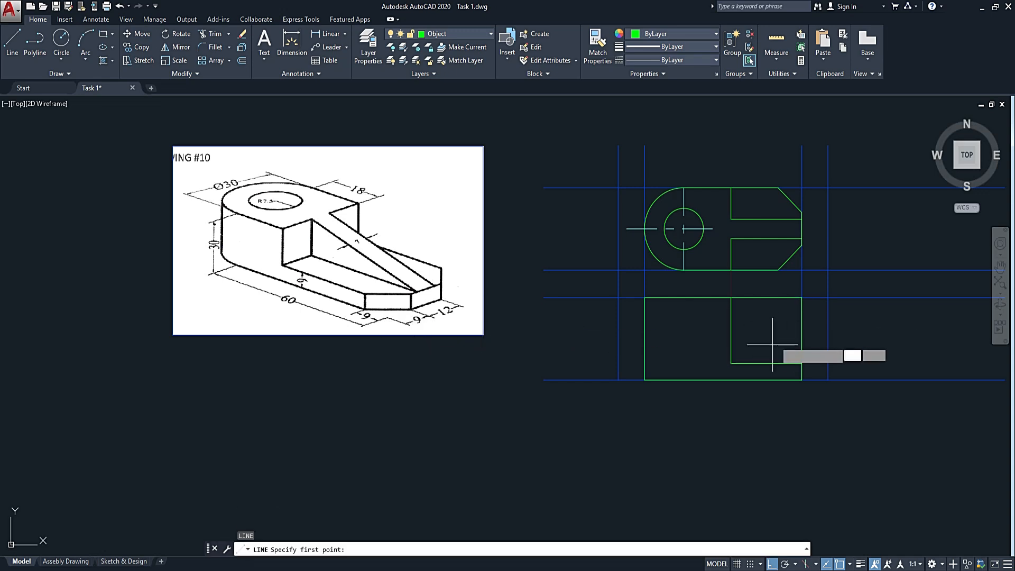
click(778, 270)
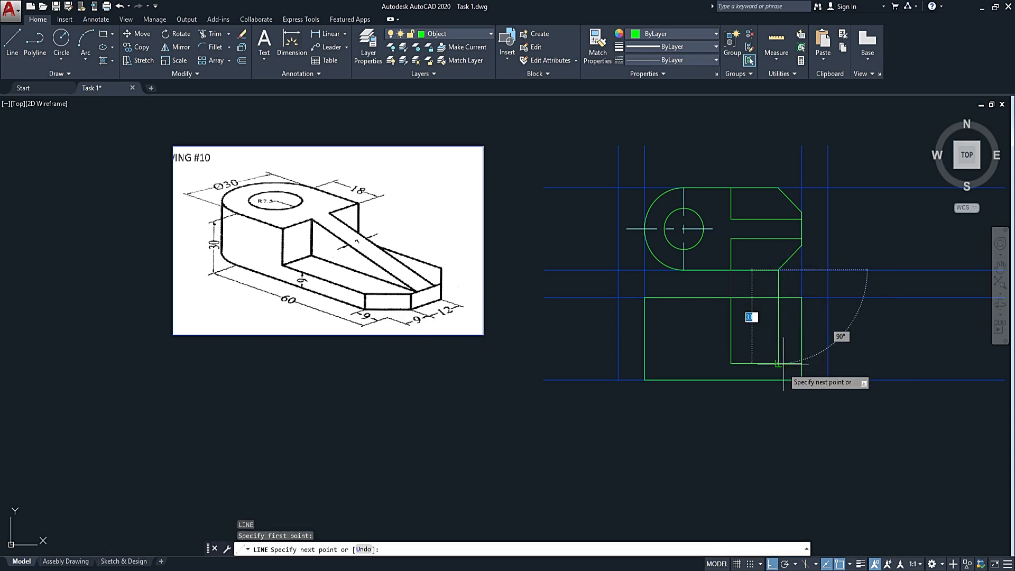
click(778, 380)
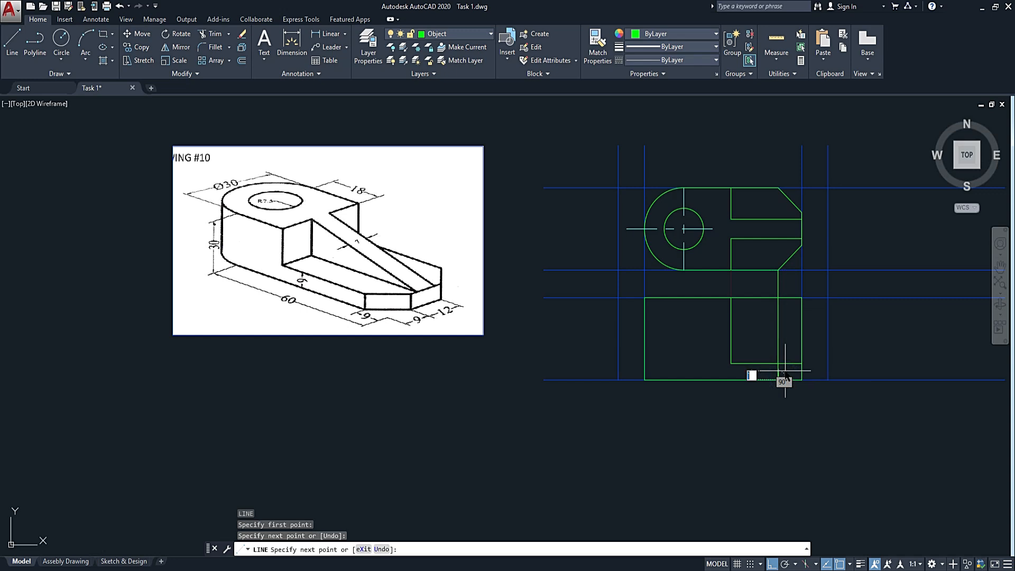
key(Escape)
key(Escape)
Move the projection line below the chamfer corner to the Construction layer.
click(784, 332)
click(774, 335)
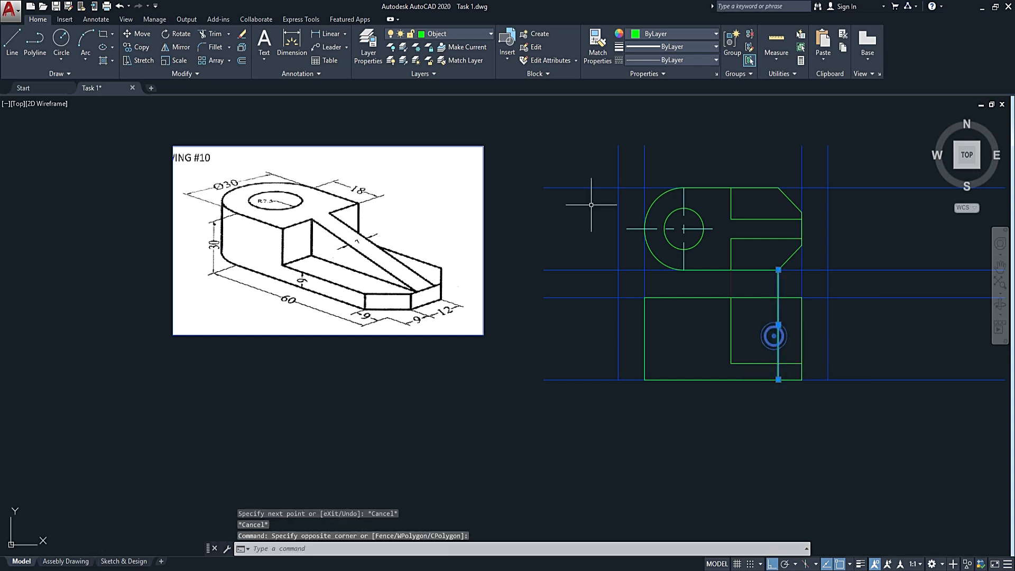
click(451, 34)
click(468, 88)
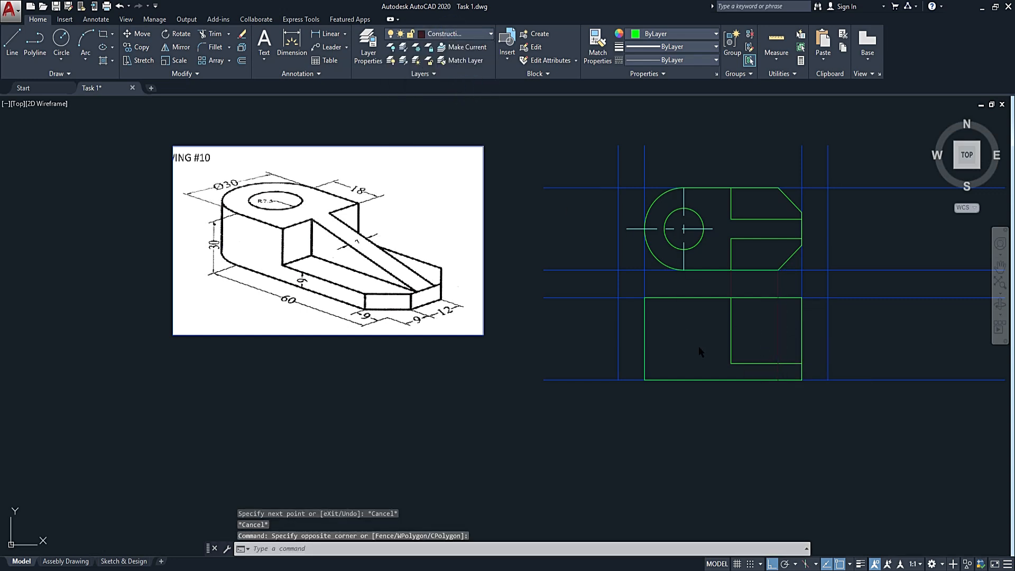
key(Escape)
Draw the chamfer's vertical edge in the front view from the base plate's top line to the bottom edge, along the projection line.
text(l)
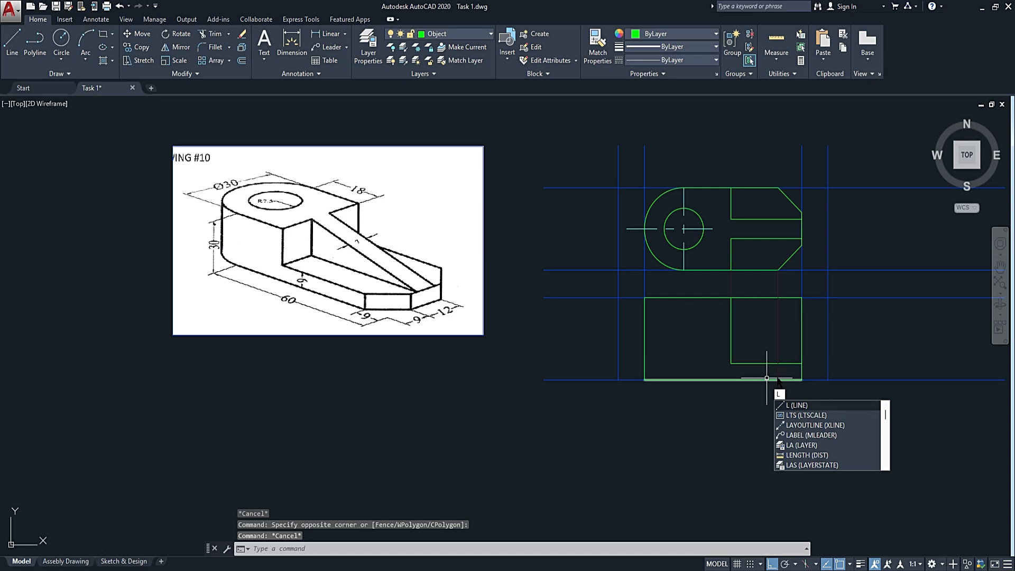
key(Return)
scroll(777, 357, up, 4)
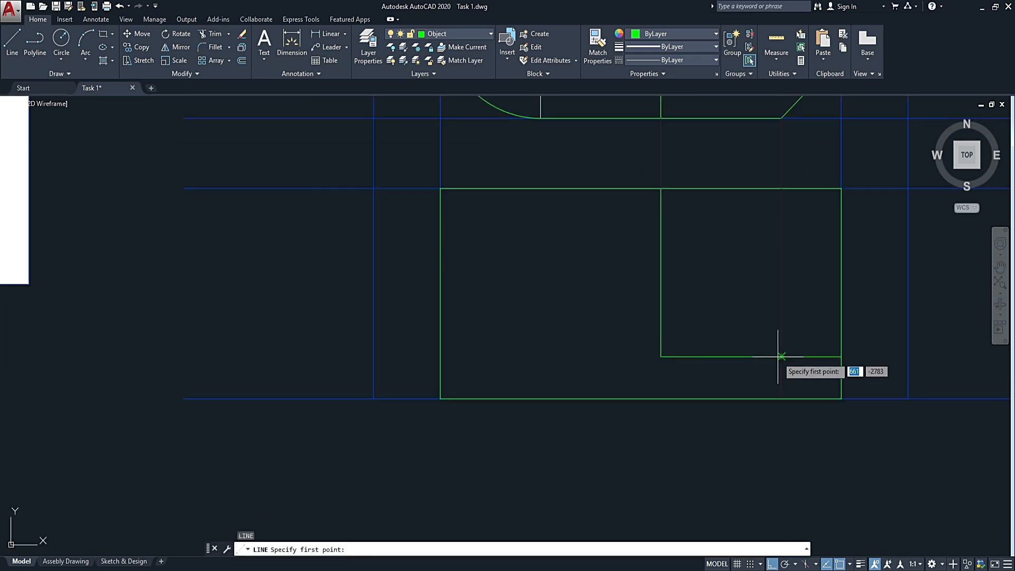
click(781, 357)
click(777, 389)
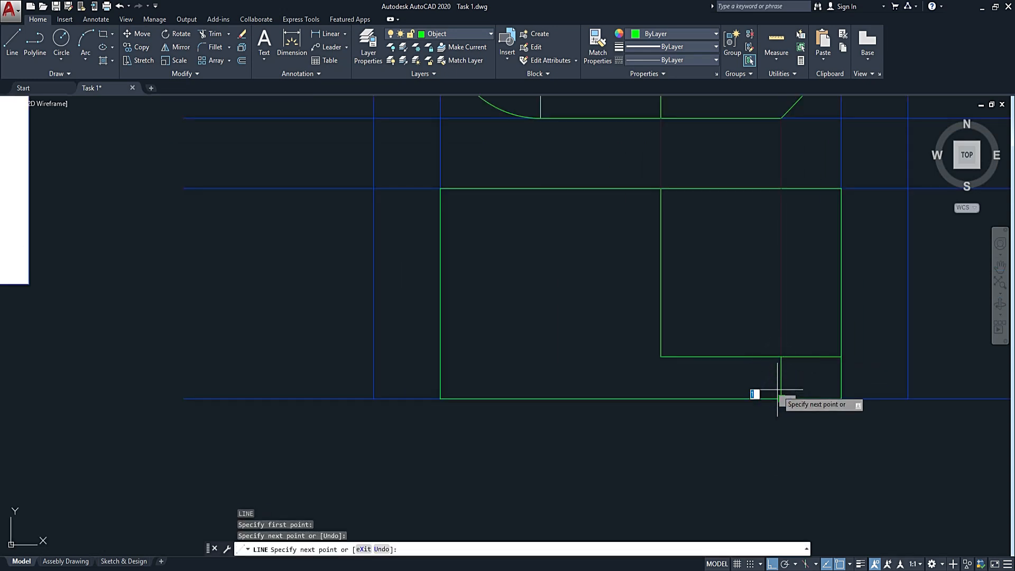
key(Escape)
scroll(791, 380, down, 4)
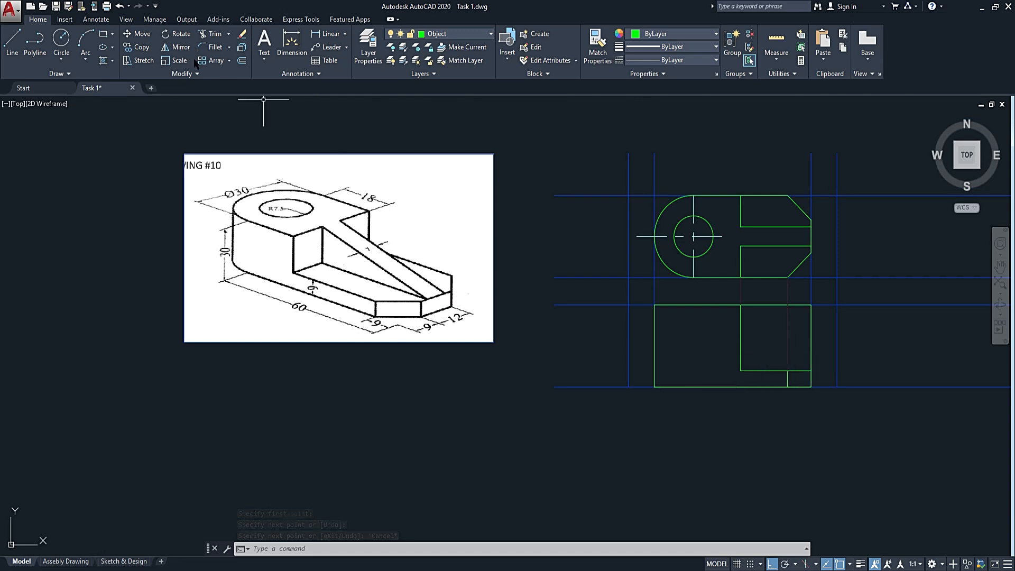
Draw the rib's sloping line from the base plate's upper right corner to the top end of the vertical step edge.
click(12, 41)
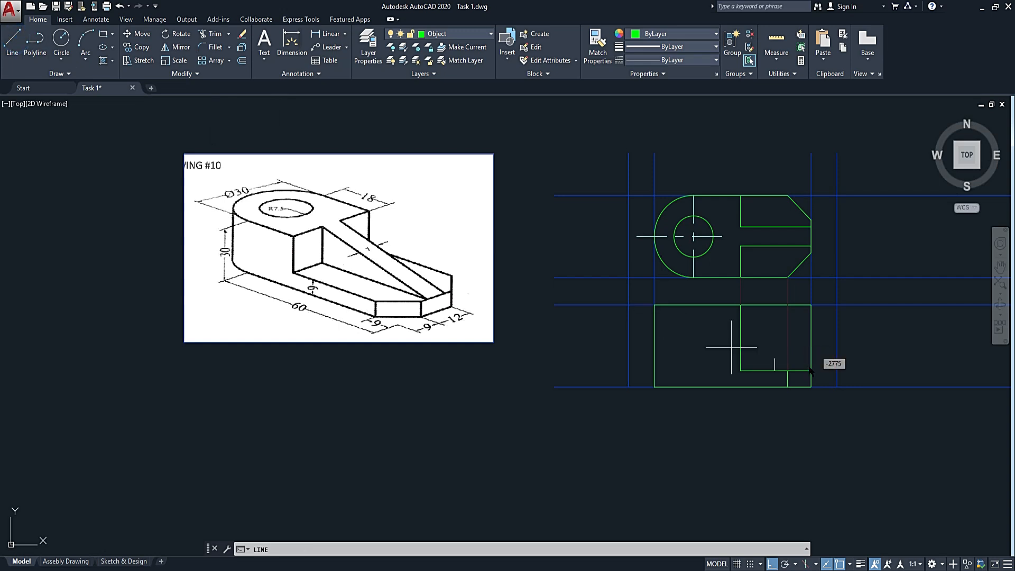
click(812, 370)
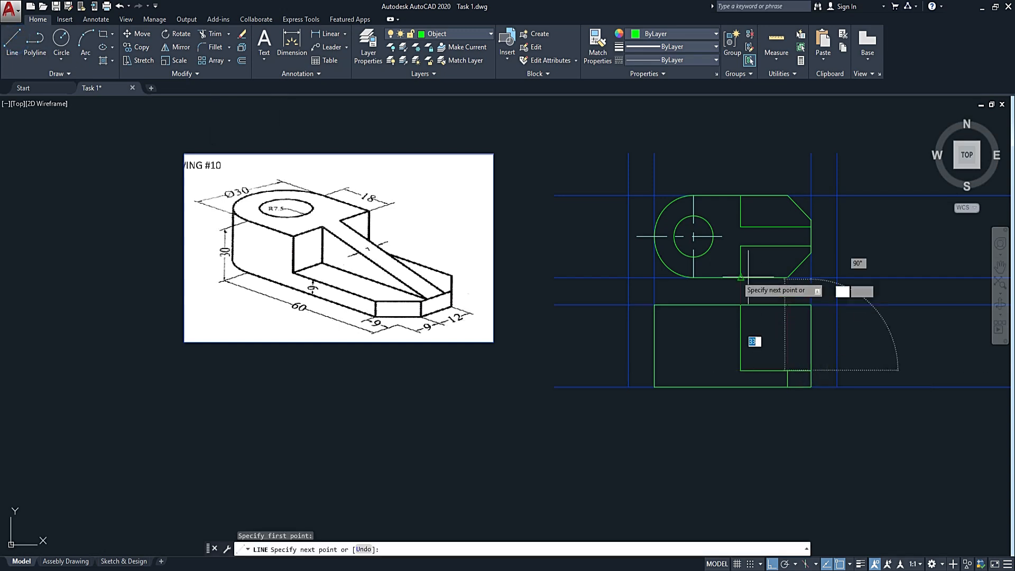
click(740, 305)
key(Escape)
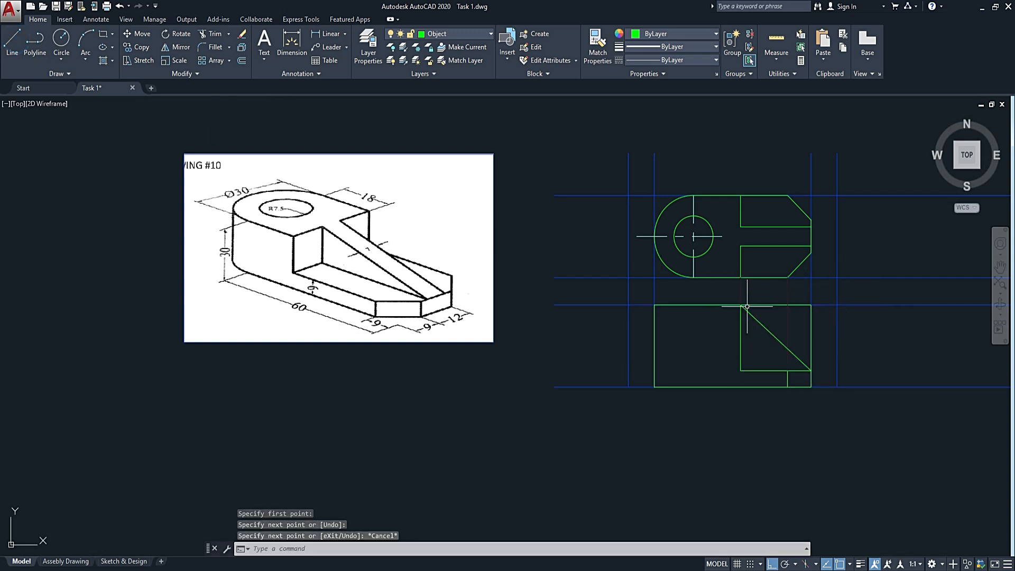
click(769, 304)
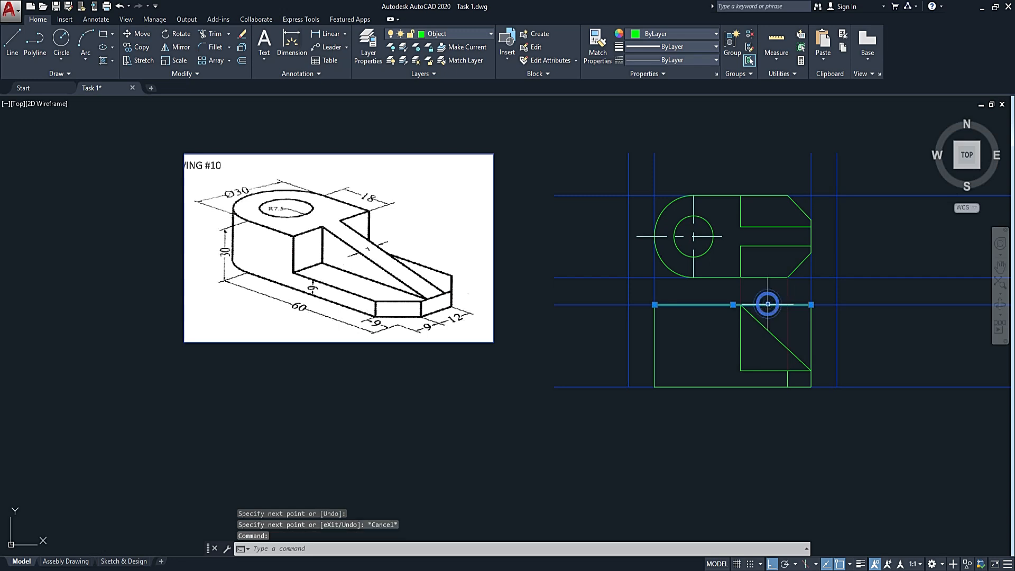
key(Escape)
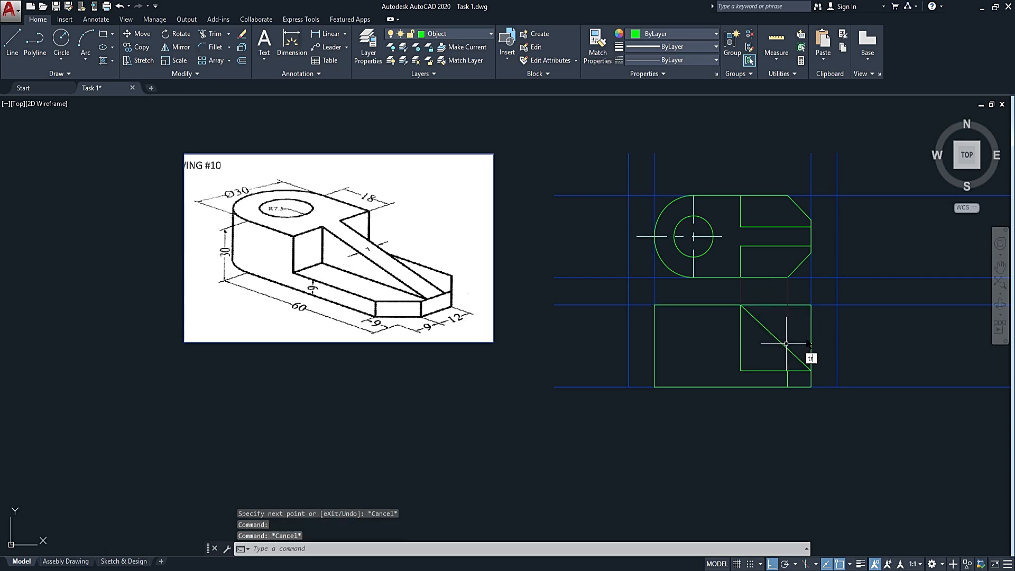
text(tr)
key(Return)
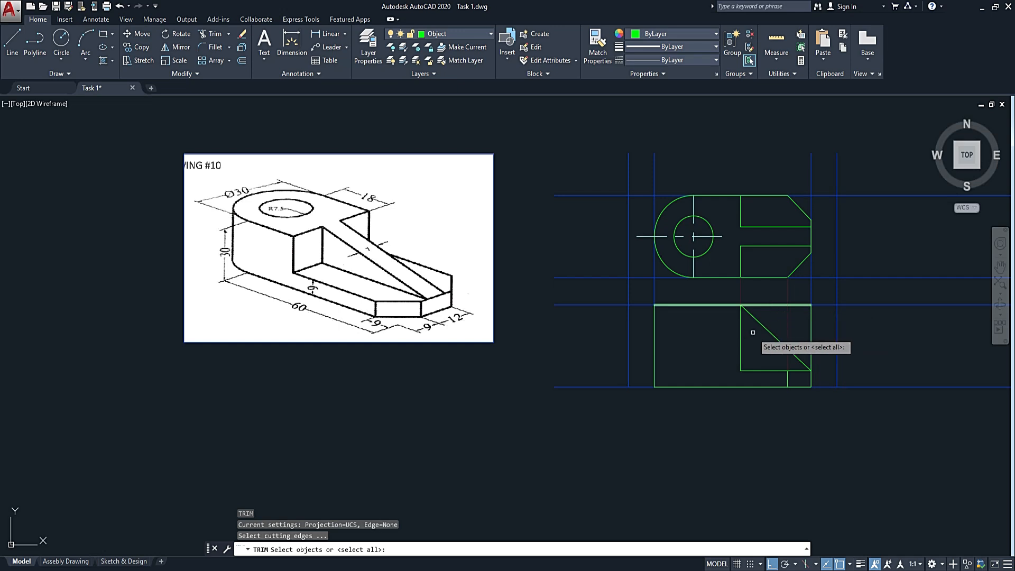
key(Return)
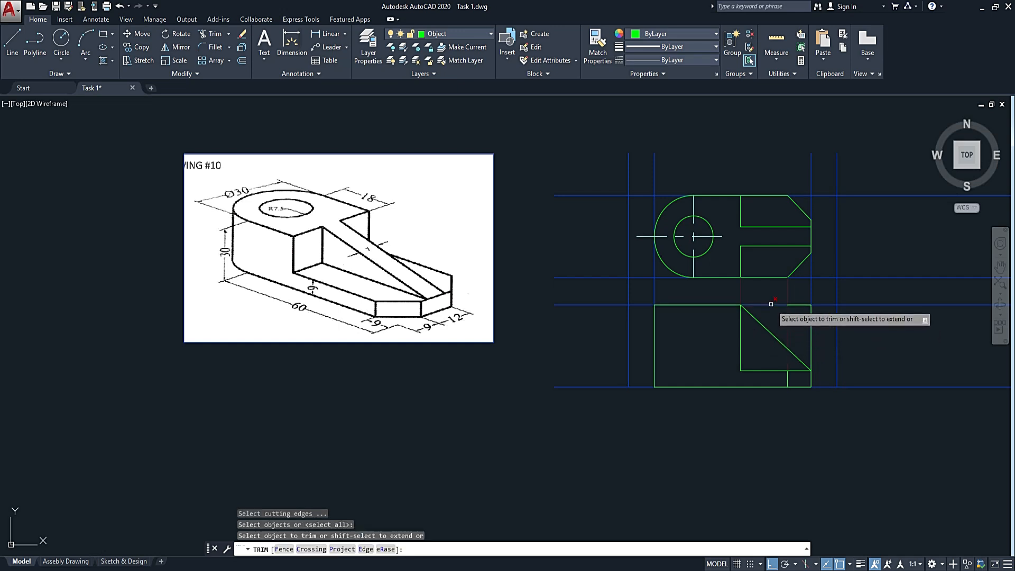
key(Escape)
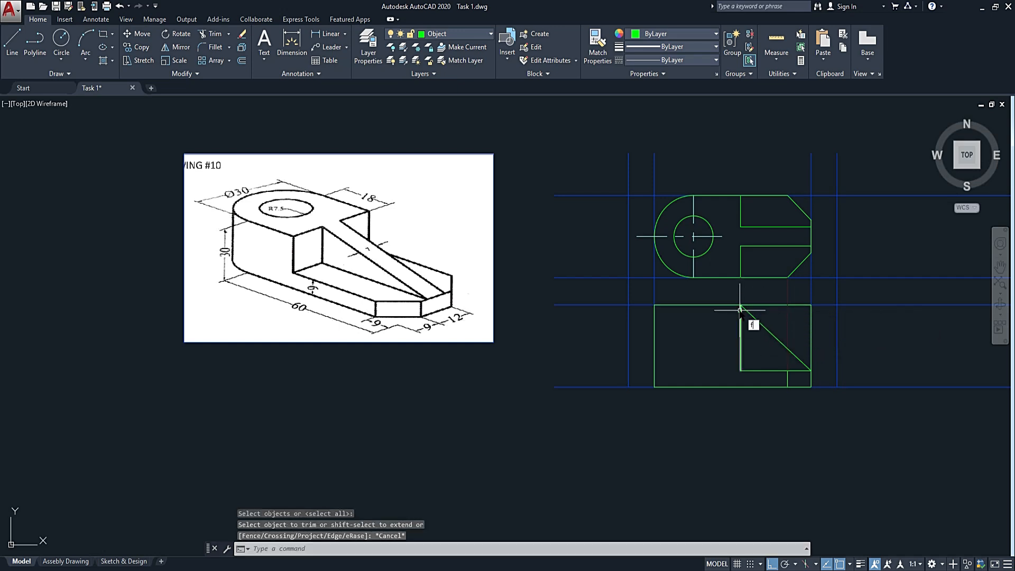
Clean up the front view's top edge and right edge where they meet the rib's sloping line using zero-radius fillets.
key(Return)
click(712, 305)
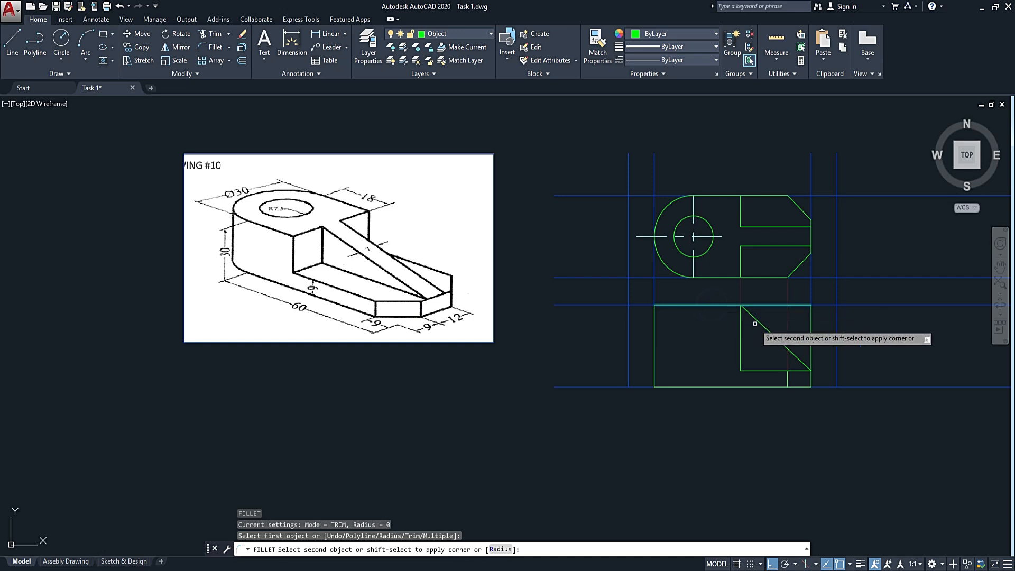
click(754, 323)
key(Return)
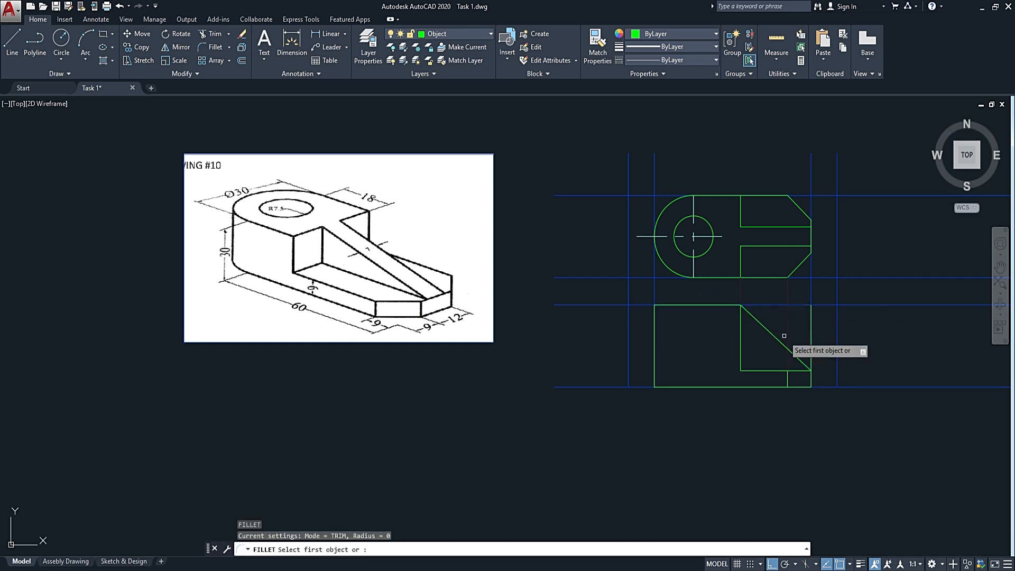
scroll(808, 385, up, 2)
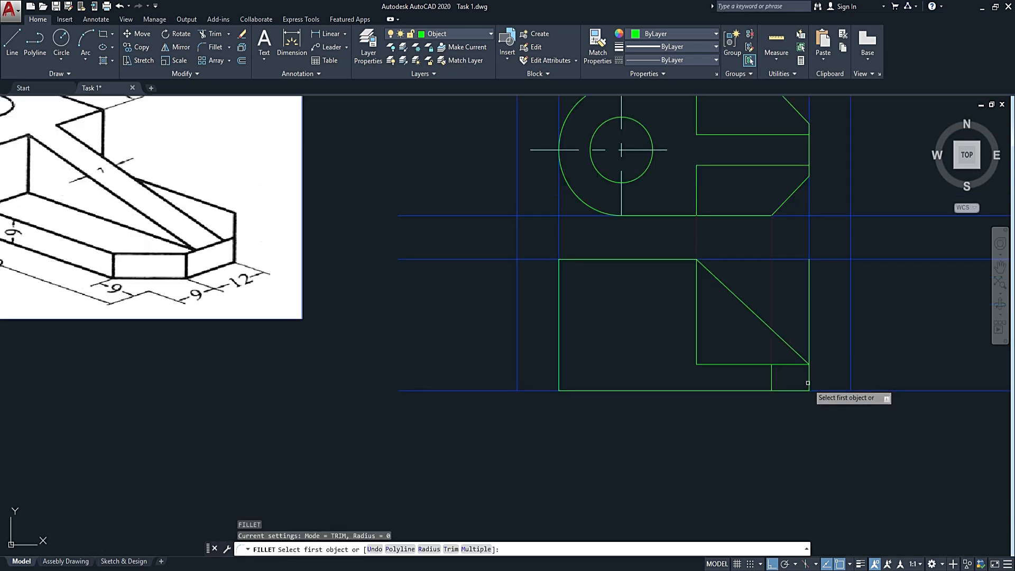
click(808, 383)
click(800, 355)
scroll(798, 357, down, 2)
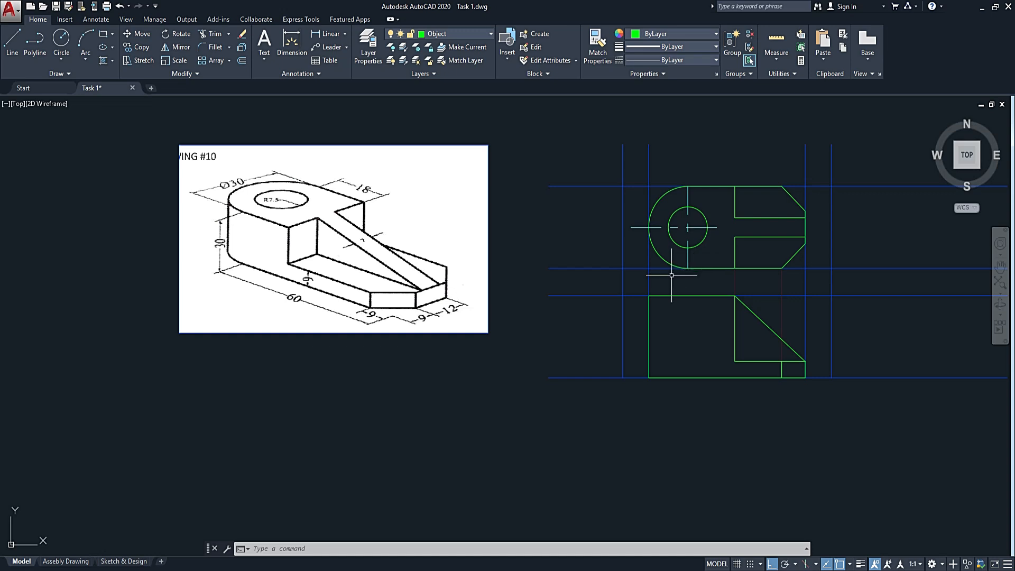
Draw a vertical line from the hole's right quadrant in the top view down to the front view's bottom edge.
text(l)
key(Return)
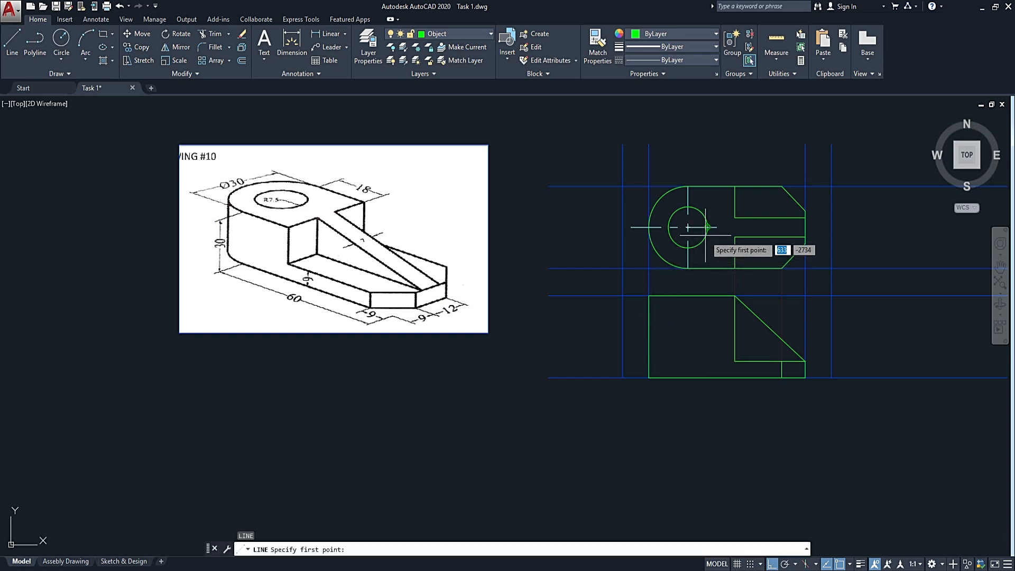
scroll(708, 236, up, 3)
click(708, 214)
scroll(708, 222, down, 3)
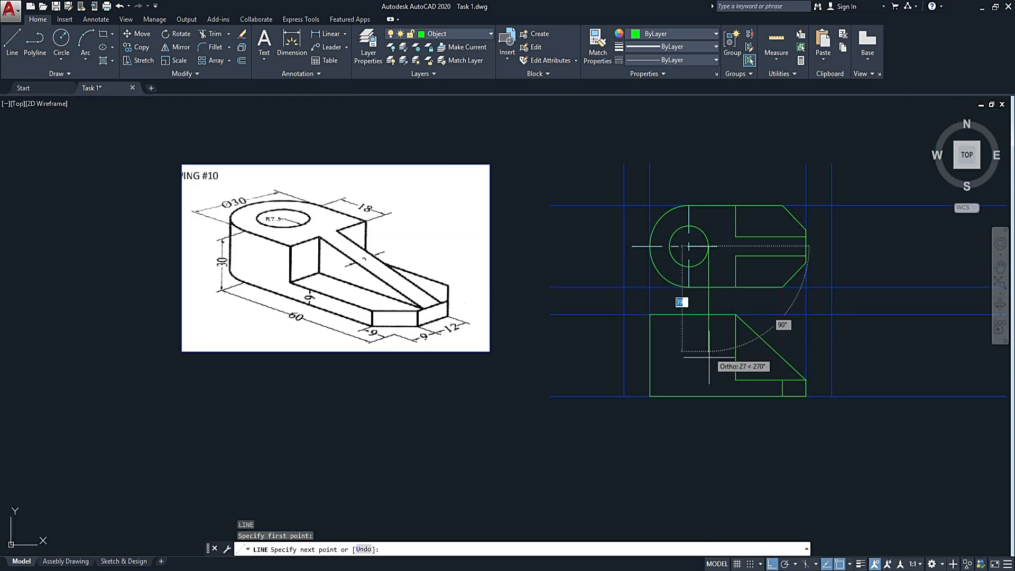
click(708, 397)
key(Return)
key(Return)
Draw a vertical line from the hole's left quadrant in the top view down to the front view's bottom edge.
scroll(689, 246, up, 2)
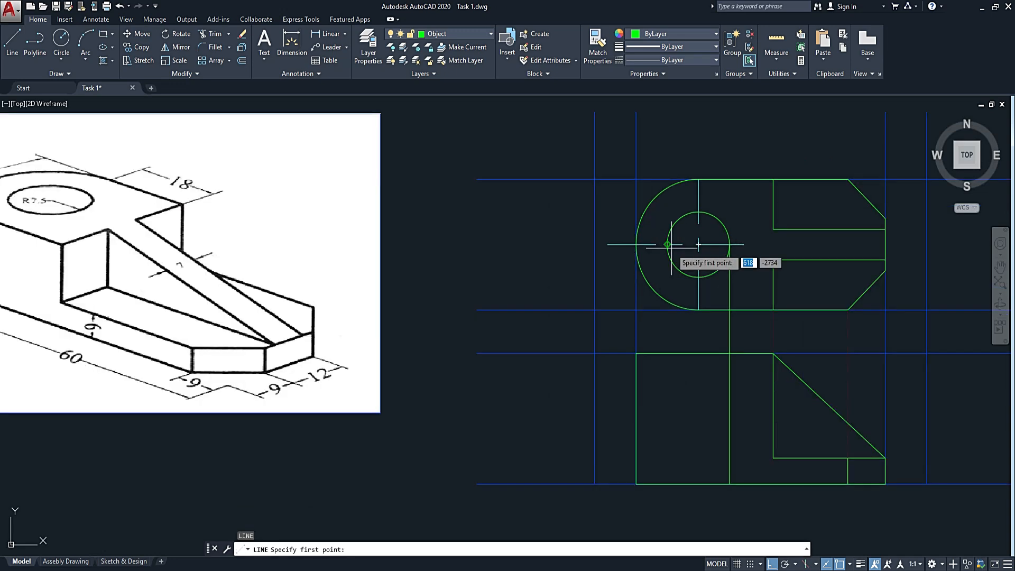
click(667, 244)
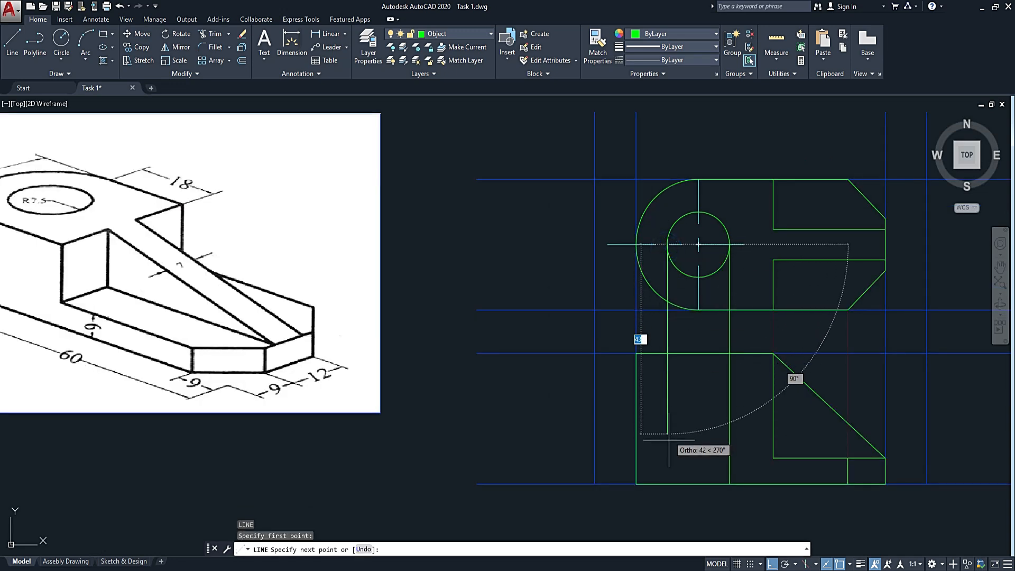
click(666, 482)
key(Escape)
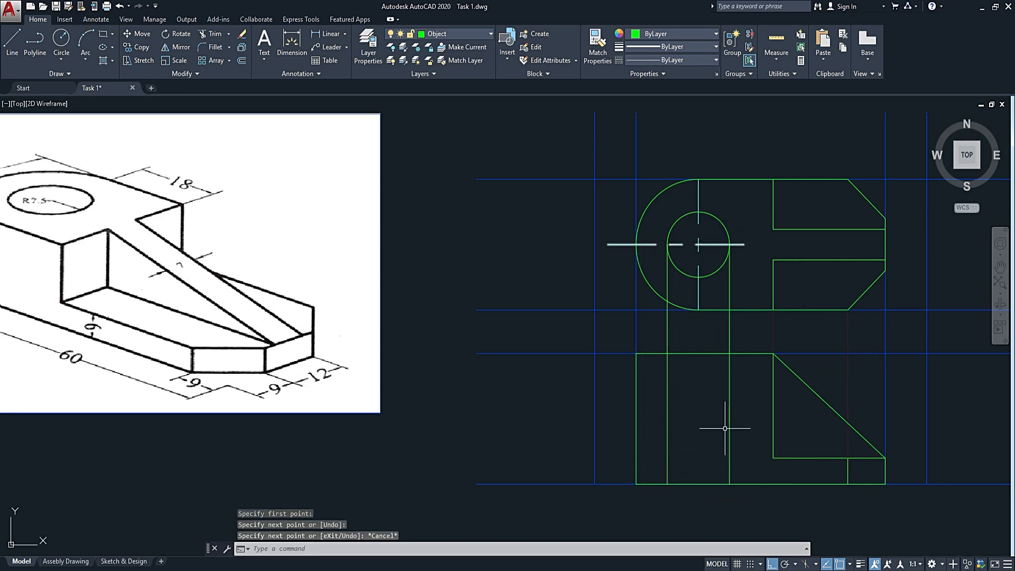
Trim the two hole projection lines above the front view's top edge.
click(715, 342)
click(689, 380)
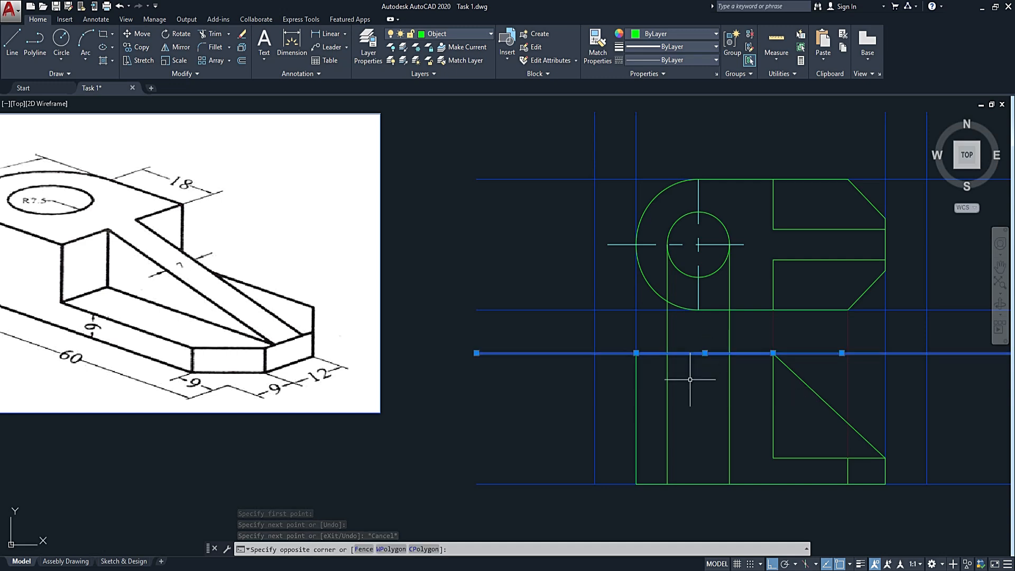
text(tr)
key(Return)
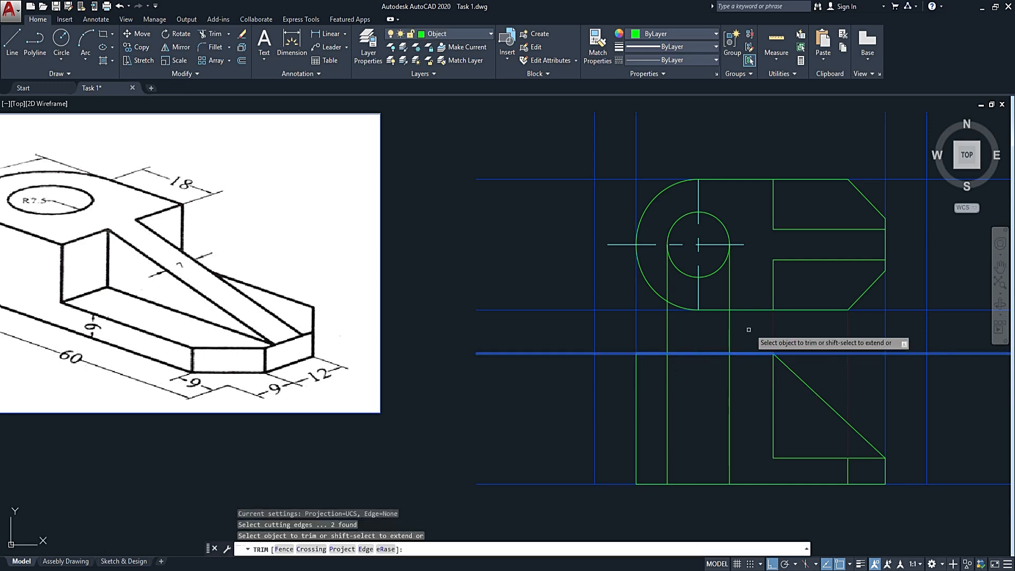
drag(743, 329, 660, 338)
key(Escape)
Move the two vertical hole edges in the front view to the Hidden Line layer.
click(743, 385)
click(661, 414)
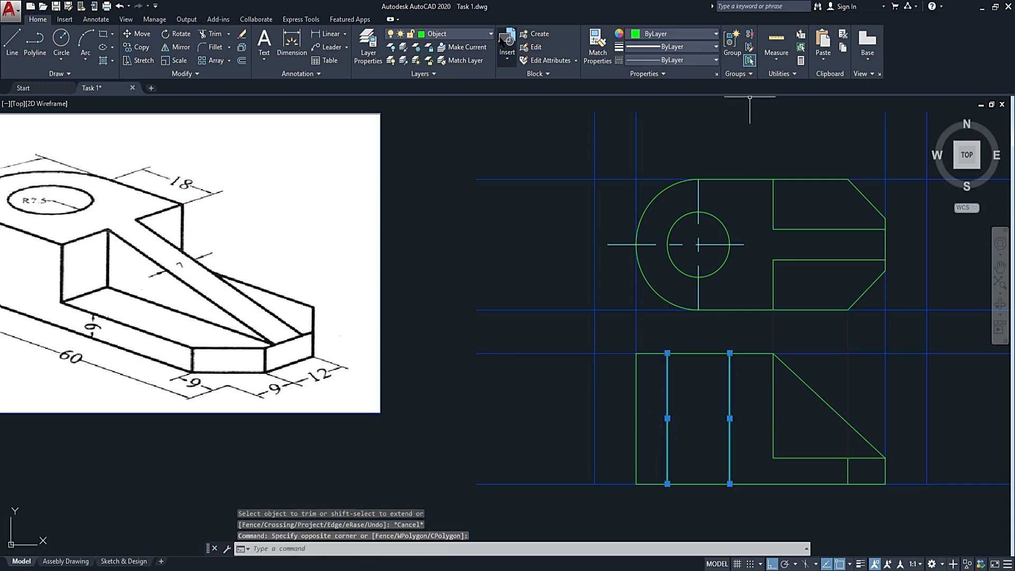
click(479, 36)
click(418, 140)
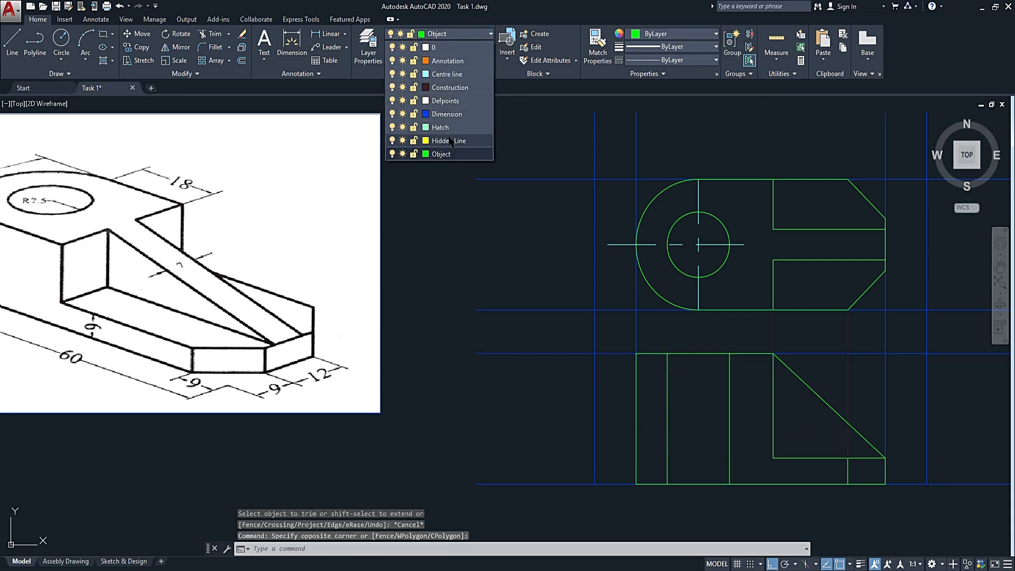
key(Escape)
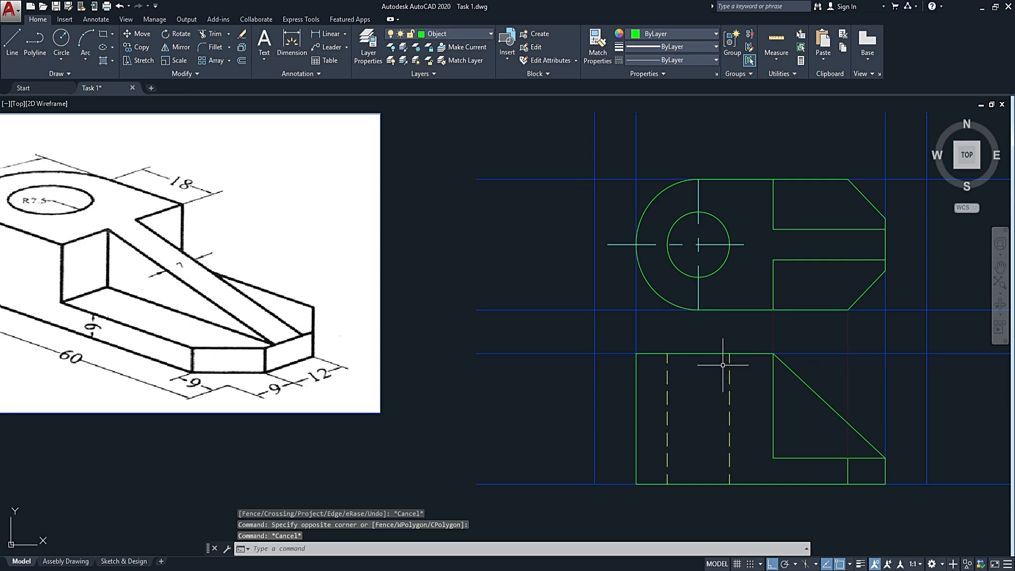
Draw a vertical line on the hole's axis from slightly above the front view's top edge to slightly below its bottom edge.
text(l)
key(Return)
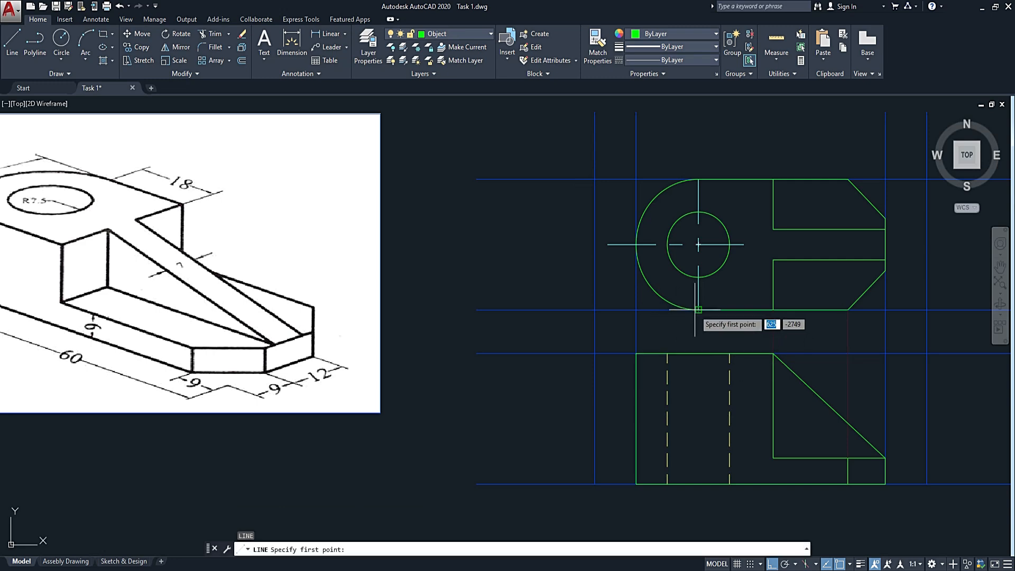
click(698, 329)
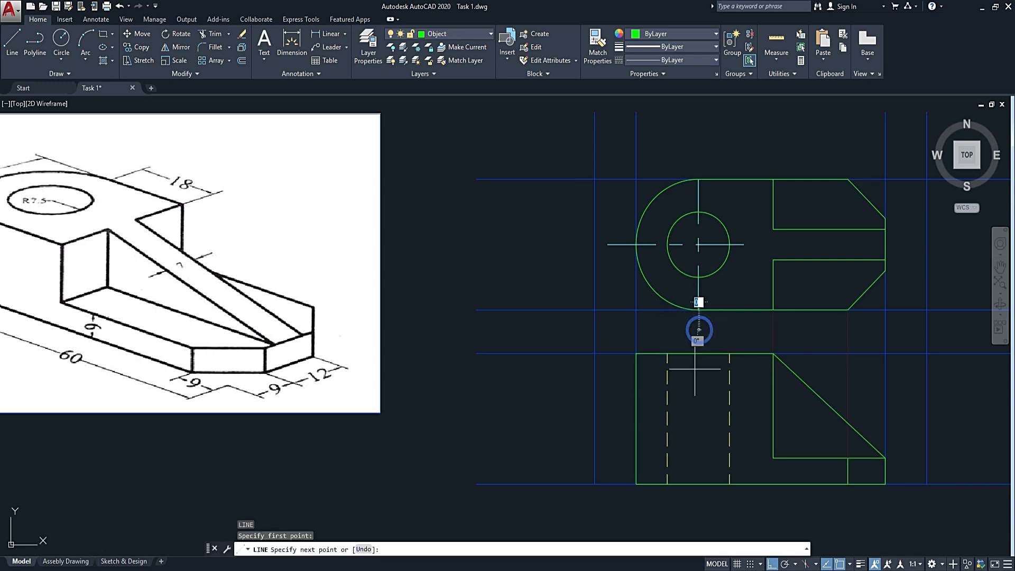
key(Escape)
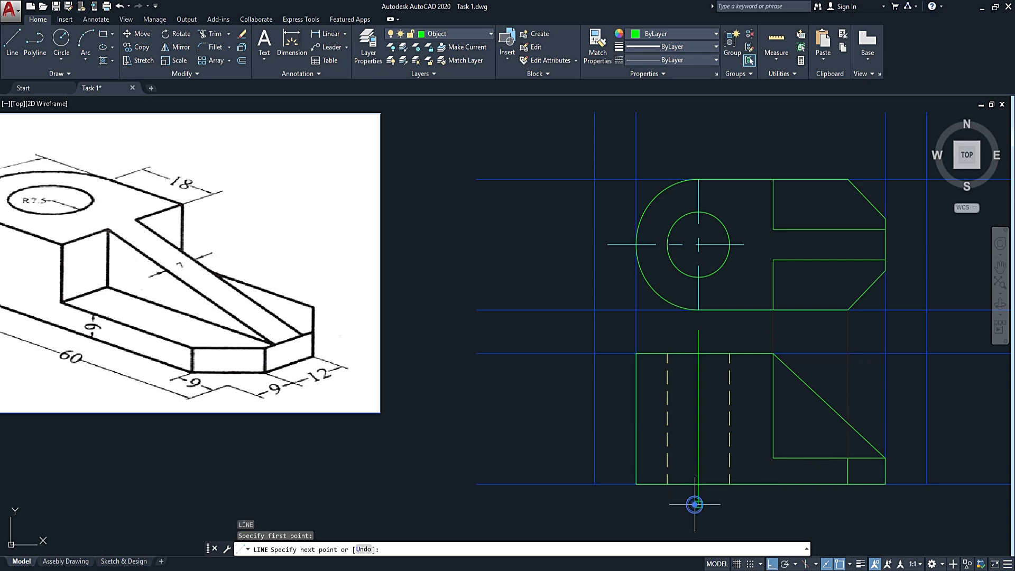
Match the front view's hole axis line to the properties of the top view's horizontal centre line.
key(Return)
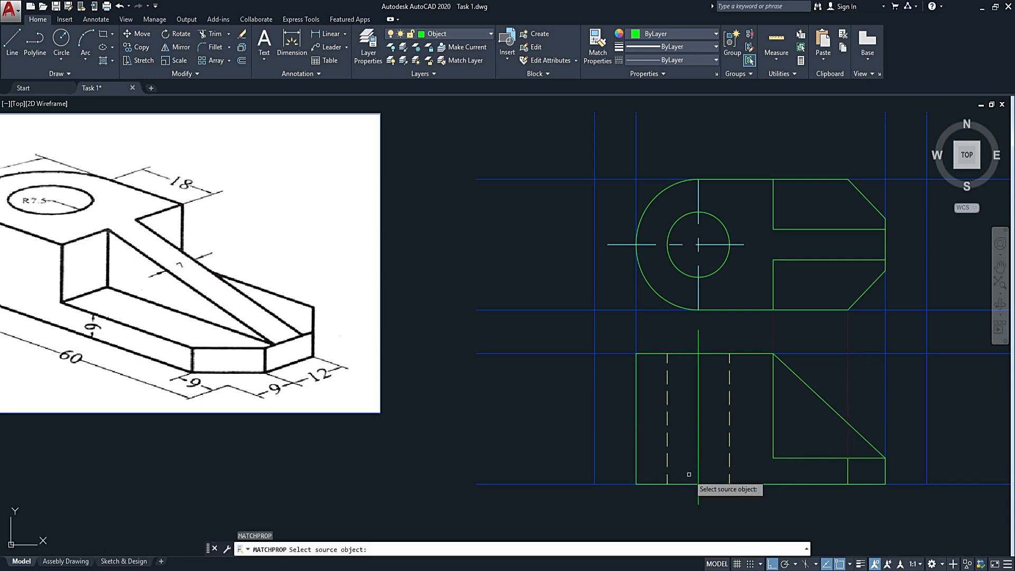
click(705, 246)
click(709, 375)
click(691, 395)
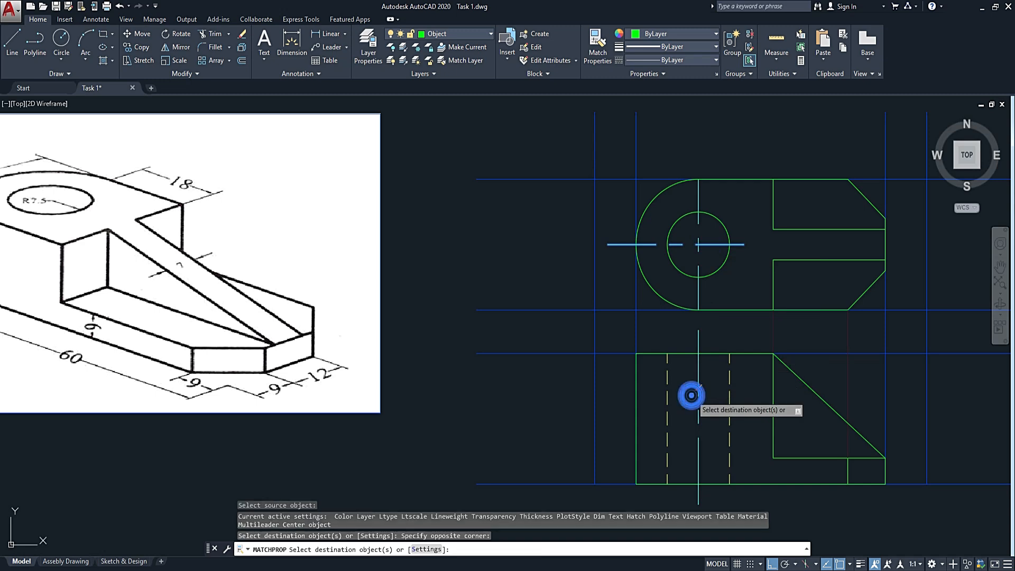
key(Escape)
scroll(698, 381, down, 2)
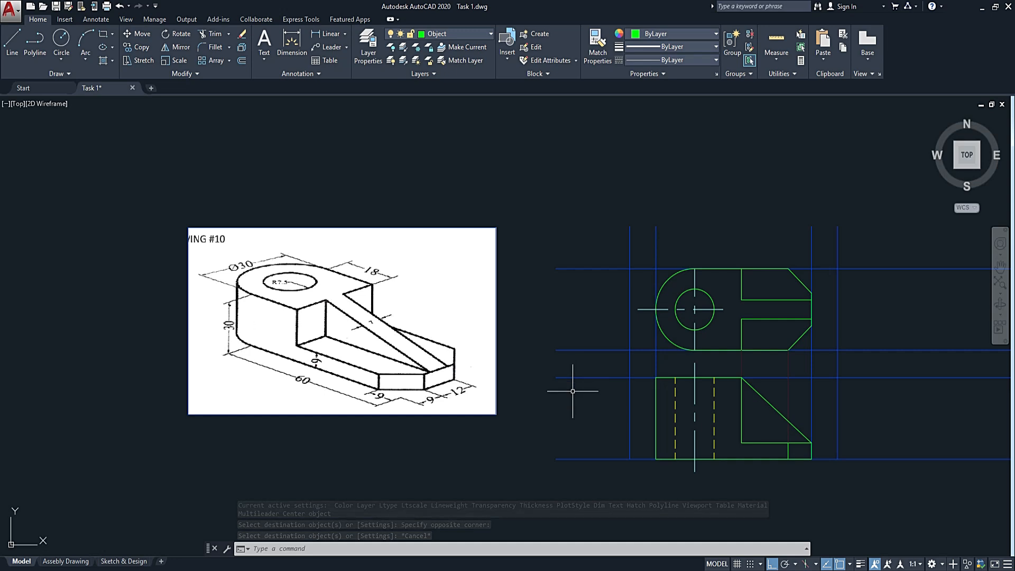
With polar tracking on, draw a 45° mitre line up and right from where the top view's lower construction line meets the rightmost vertical construction line.
middle_drag(856, 436, 718, 404)
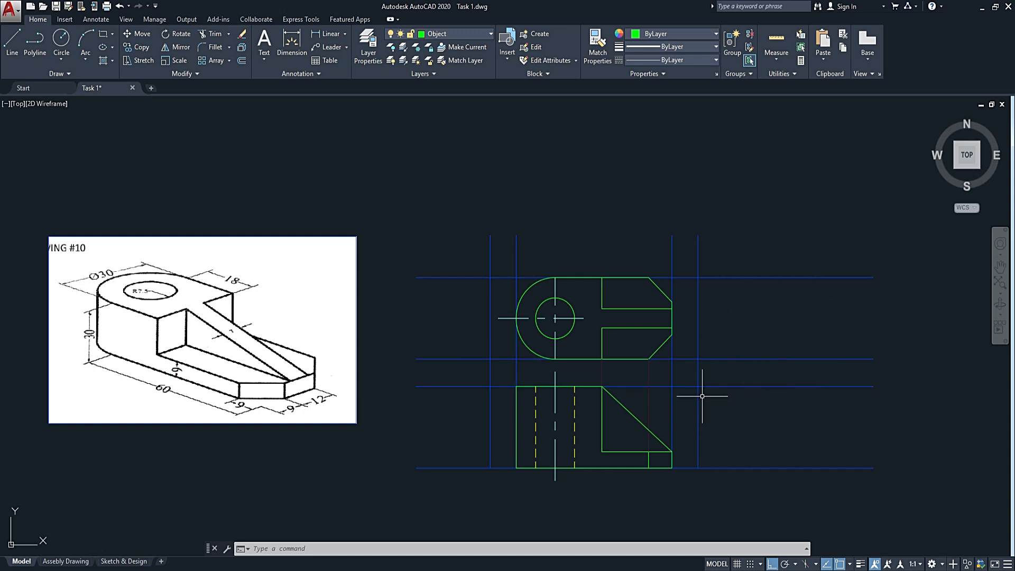
middle_drag(753, 405, 662, 453)
text(l)
key(Return)
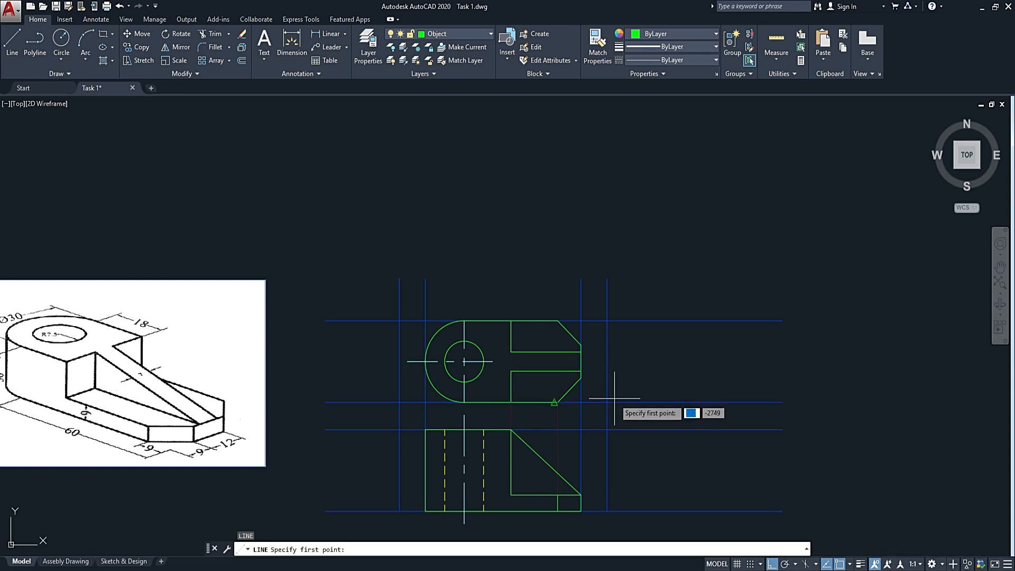
click(606, 402)
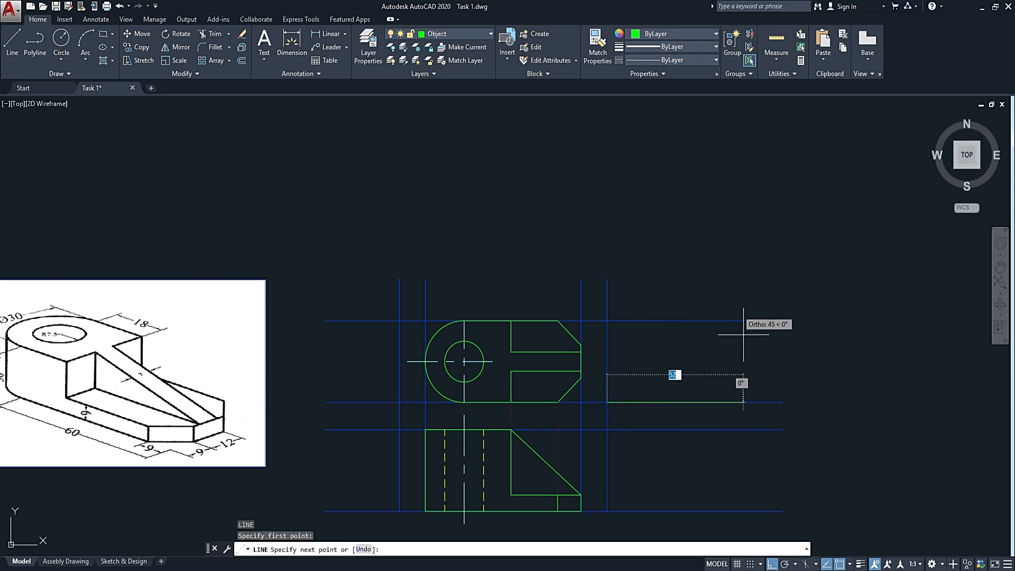
click(785, 564)
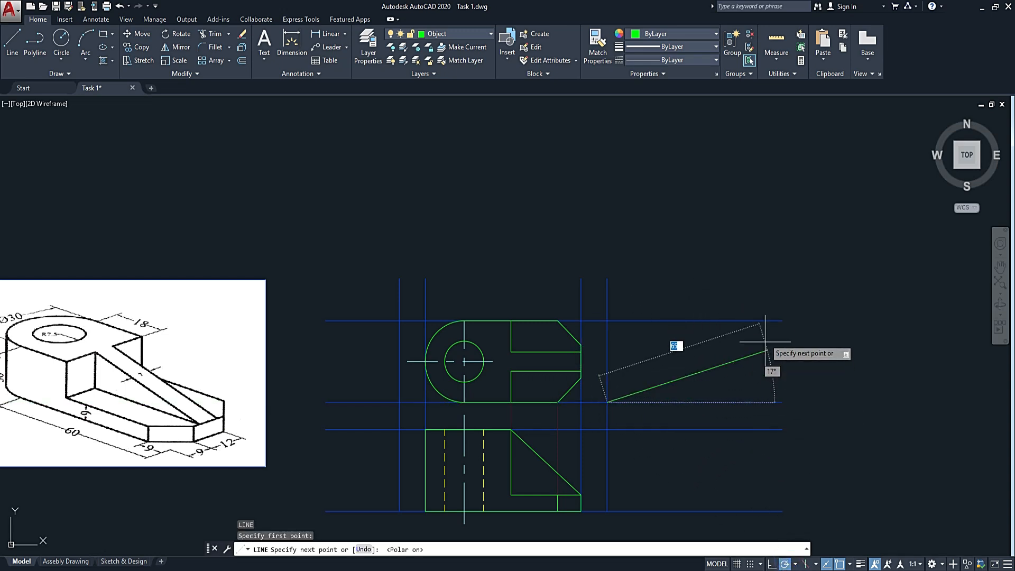
click(715, 287)
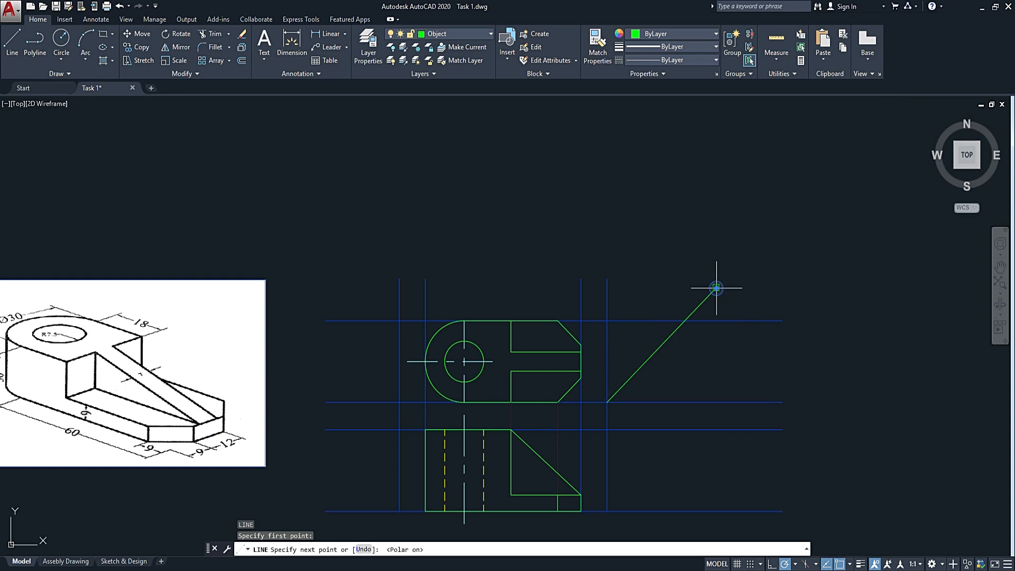
key(Escape)
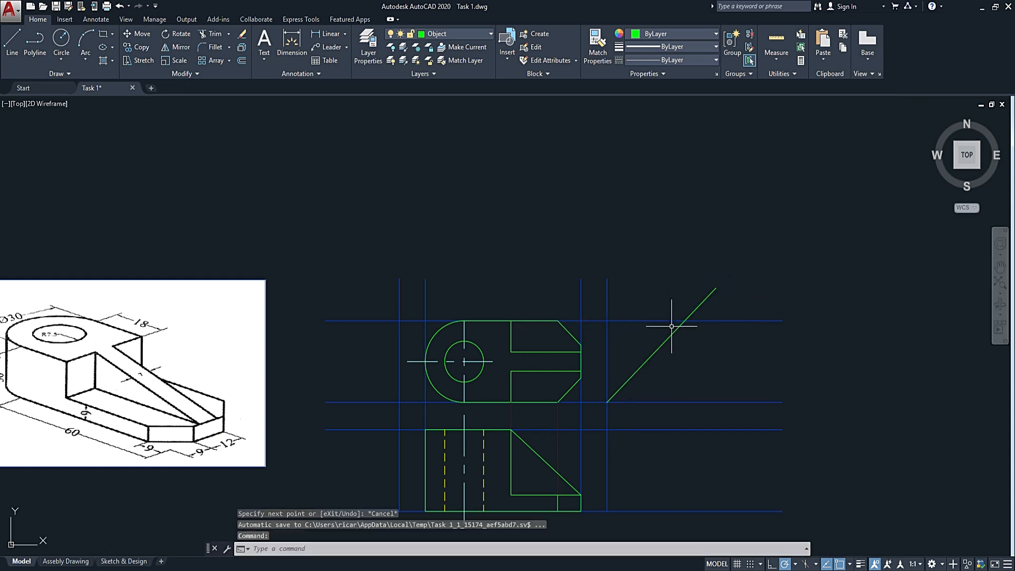
Draw a vertical projection line from the mitre line's crossing with the top view's upper construction line down to the front view's bottom construction line.
text(l)
key(Return)
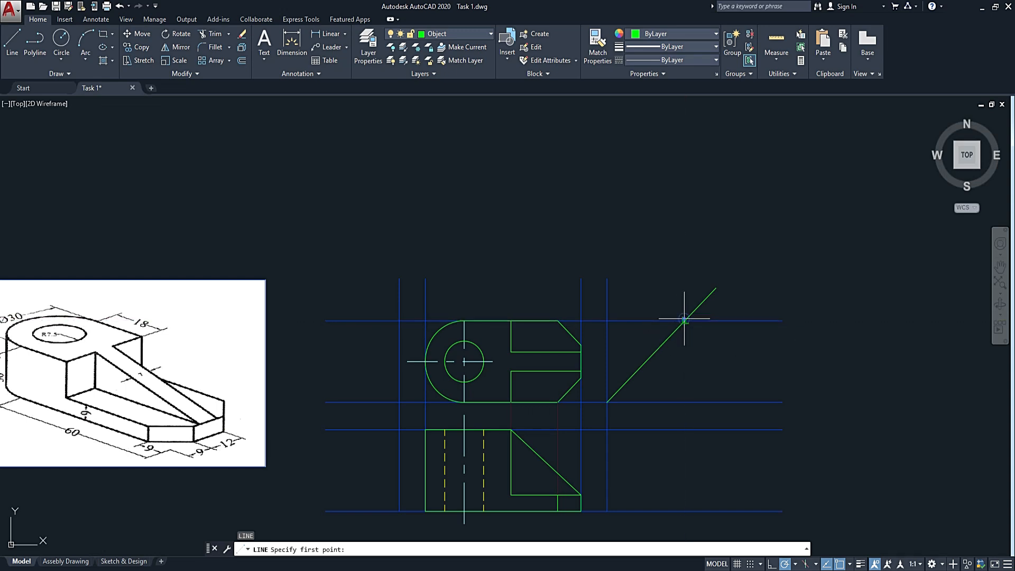
click(684, 319)
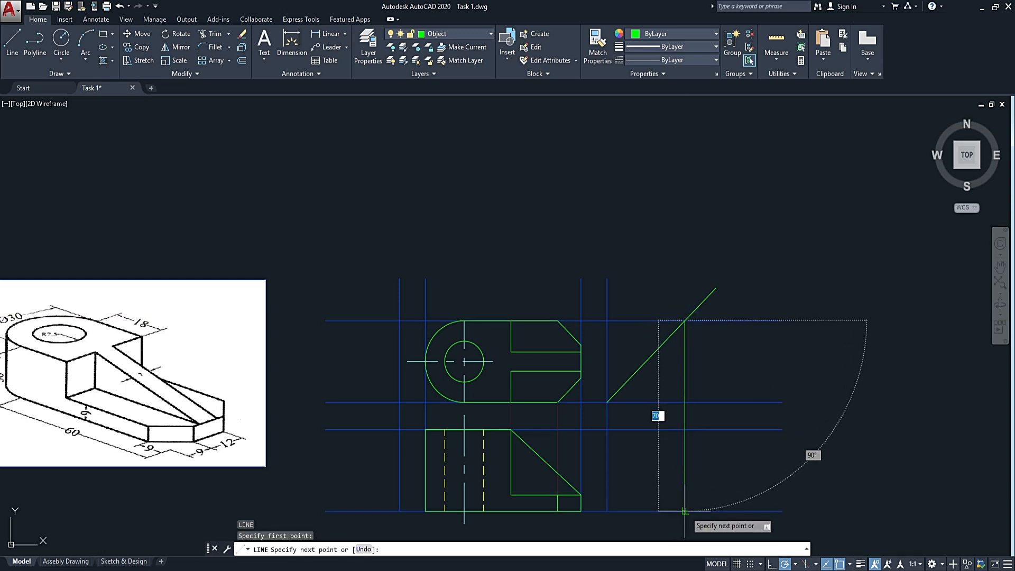
click(684, 511)
key(Escape)
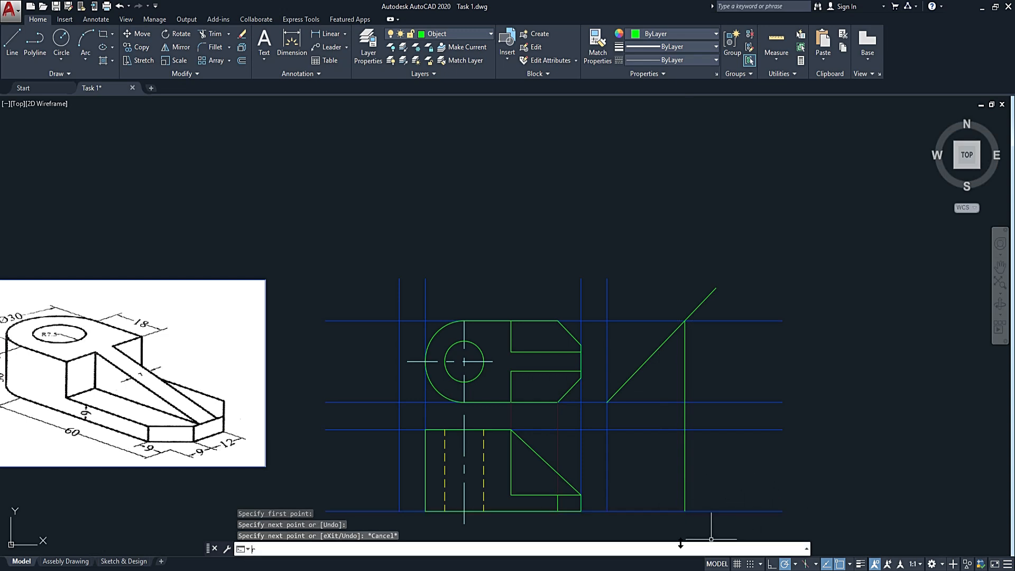
Draw the side view's outline rectangle from the projection line's lower end to the rightmost vertical construction line near the front view's top level.
text(rec)
key(Return)
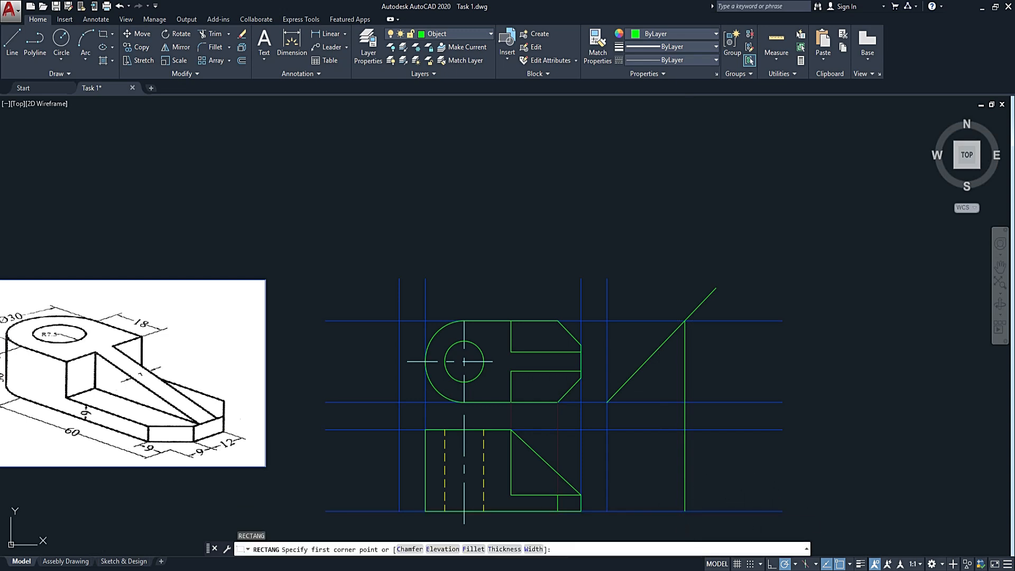
click(685, 511)
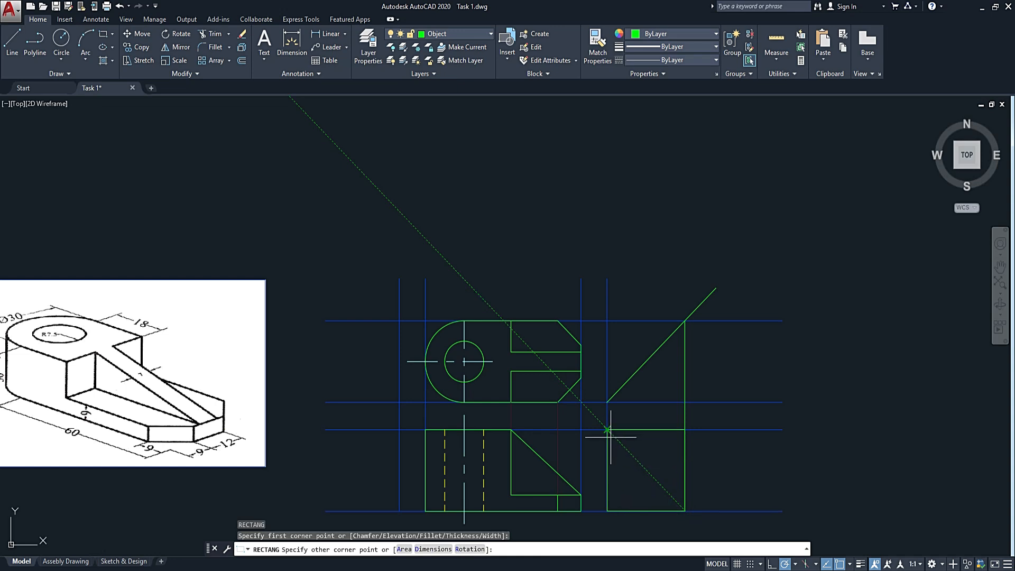
click(607, 431)
Stretch the side view rectangle's two upper corners up to the front view's top construction line, meeting the rightmost construction line and the projection line.
scroll(610, 431, up, 8)
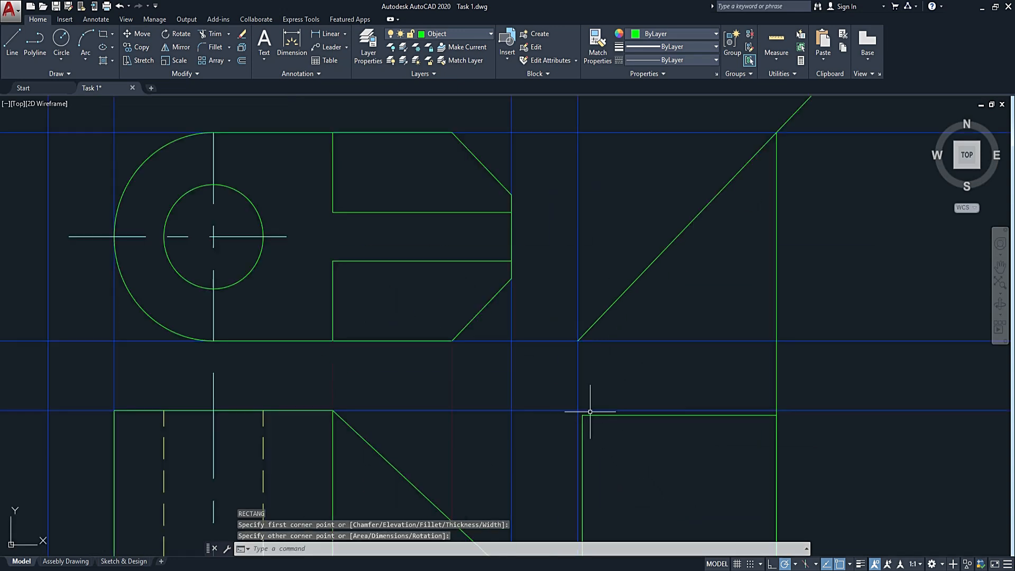
click(618, 427)
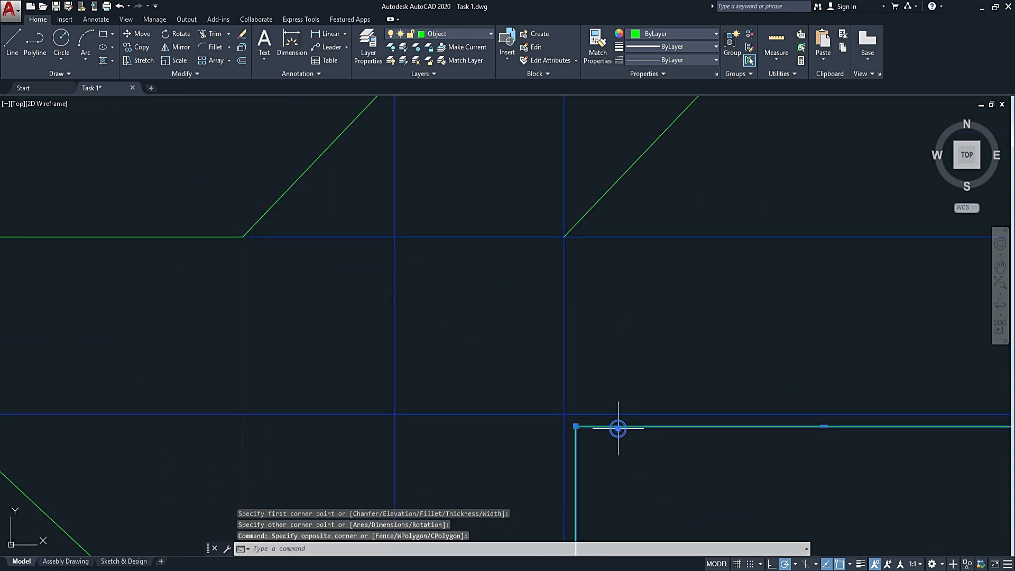
click(575, 427)
scroll(661, 441, down, 4)
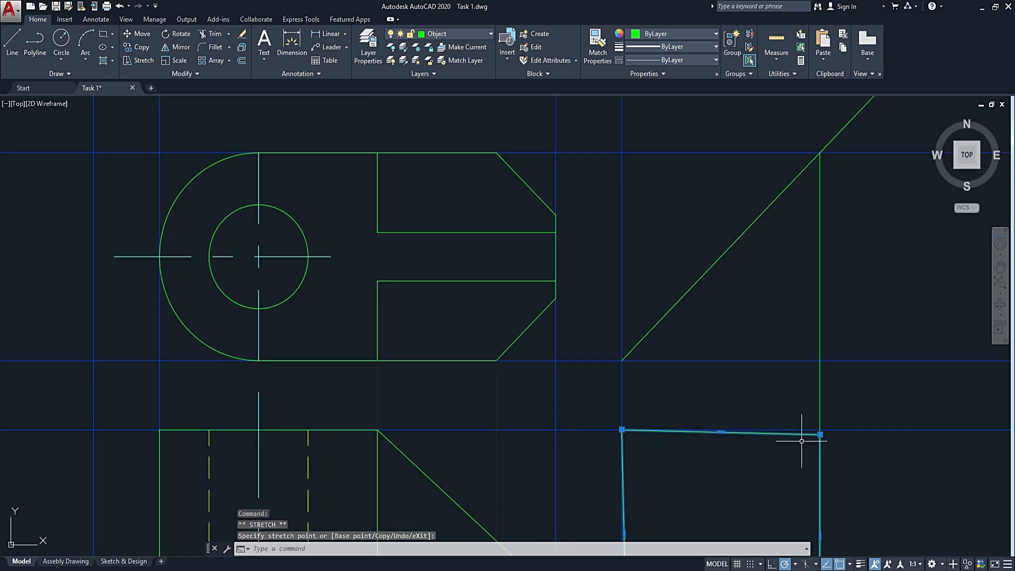
click(820, 434)
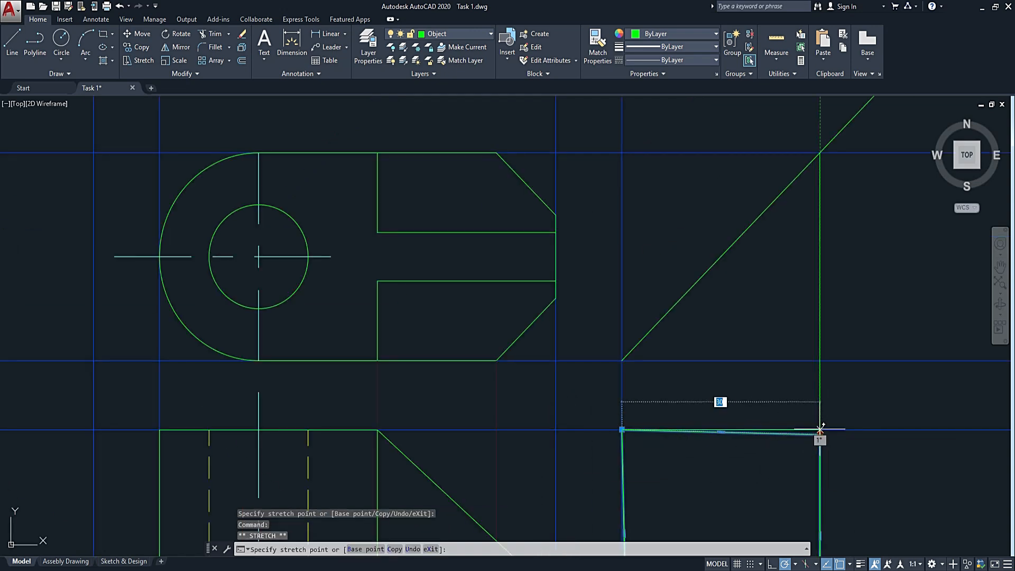
scroll(819, 431, up, 4)
click(817, 430)
scroll(817, 430, down, 8)
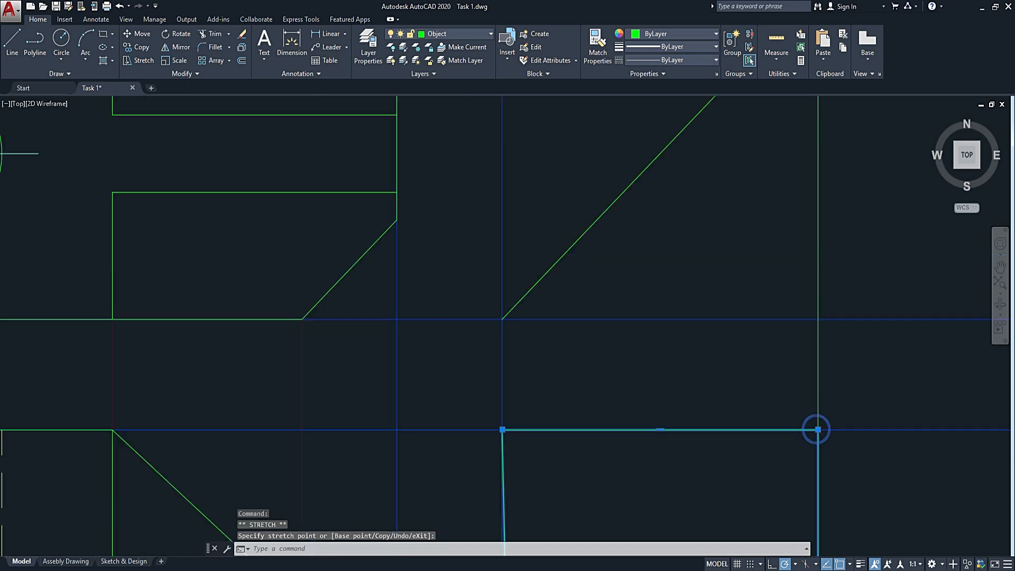
Stretch the side view rectangle's lower-left corner to where the rightmost vertical construction line meets the bottom construction line.
scroll(744, 516, up, 12)
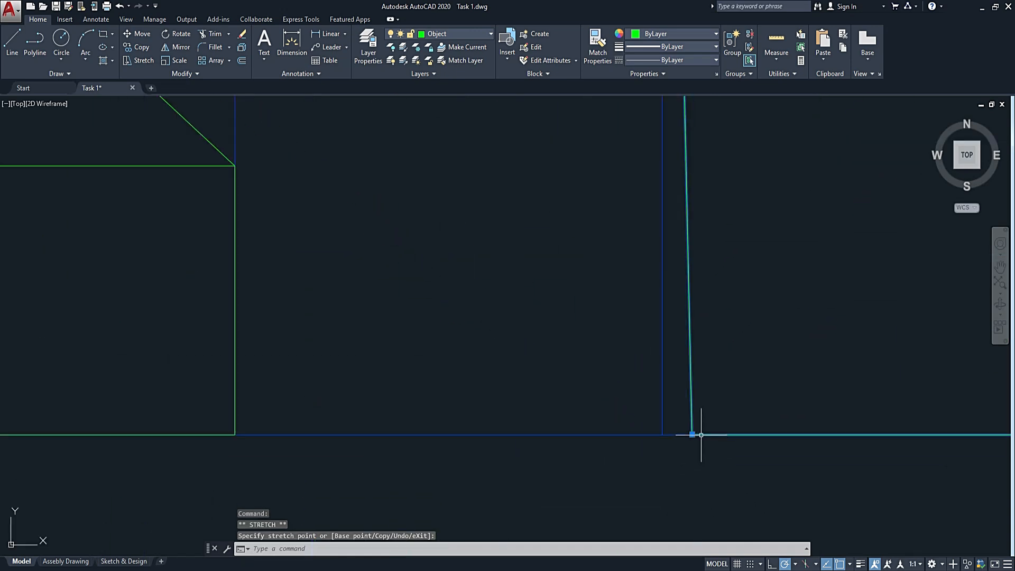
click(692, 434)
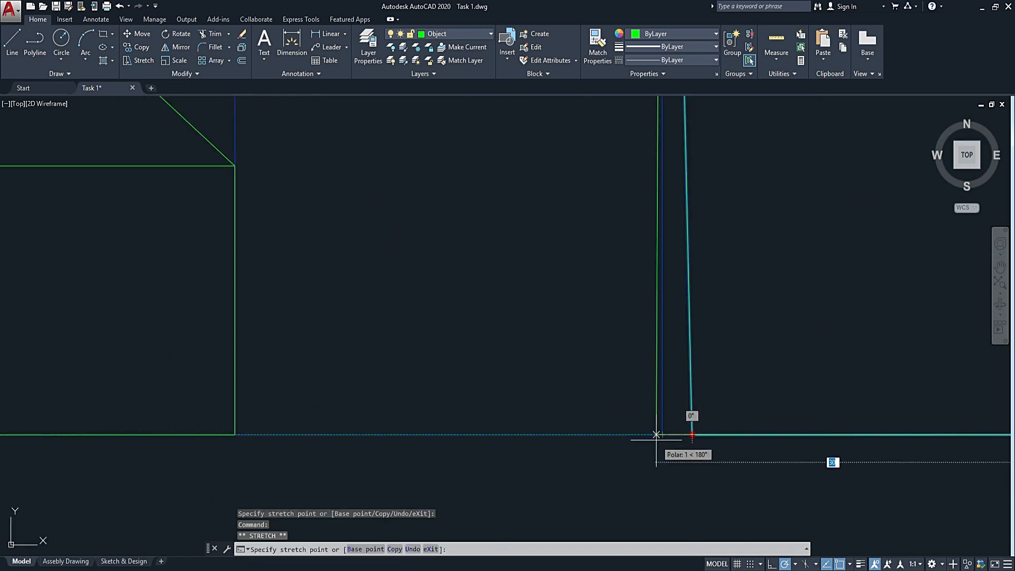
click(663, 435)
scroll(685, 463, down, 4)
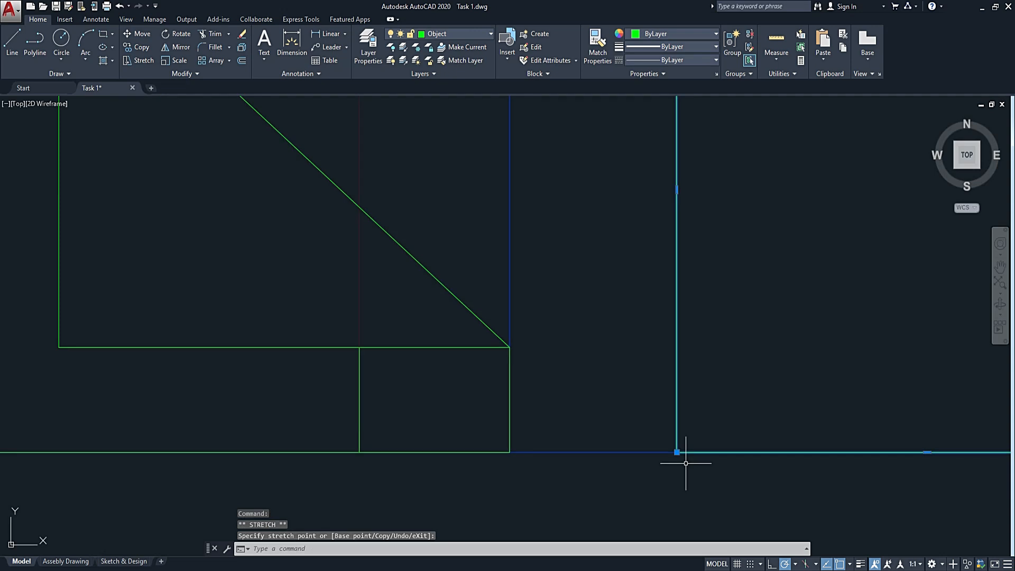
key(Escape)
scroll(684, 459, down, 6)
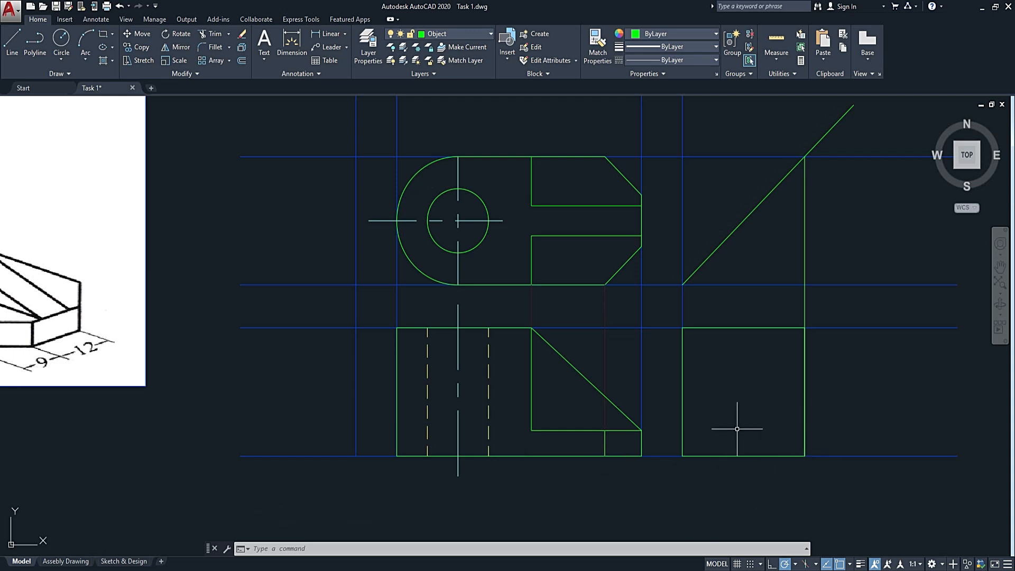
Draw a horizontal projection line from the foot of the front view's sloped edge to the side view's far vertical edge.
middle_drag(688, 434, 795, 437)
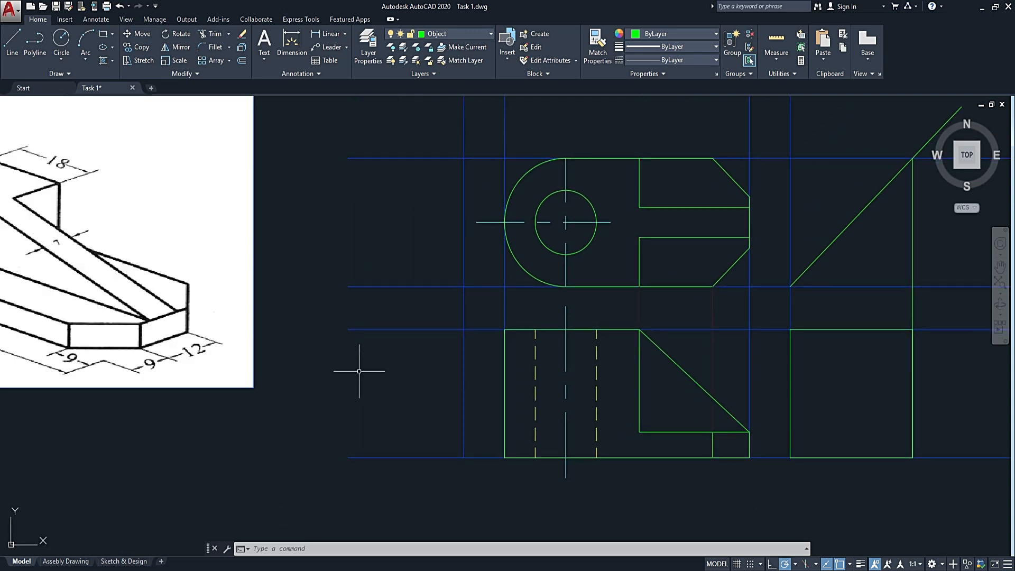
key(Return)
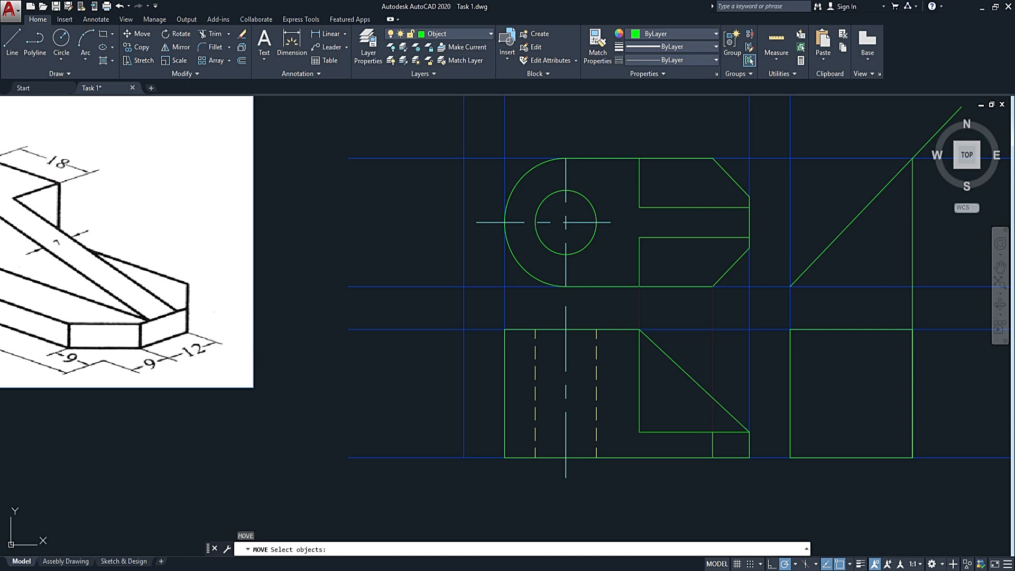
key(Escape)
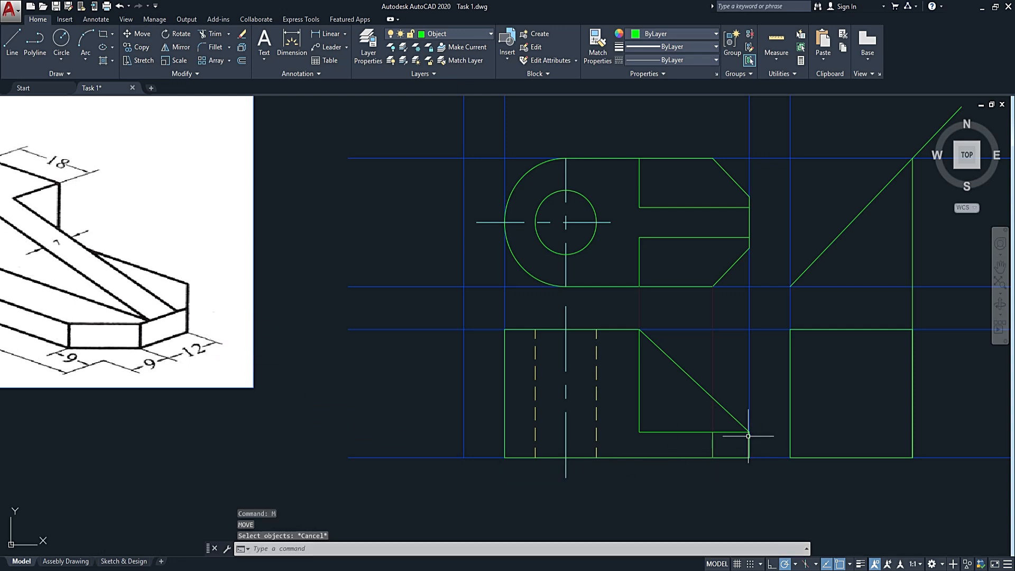
text(l)
key(Return)
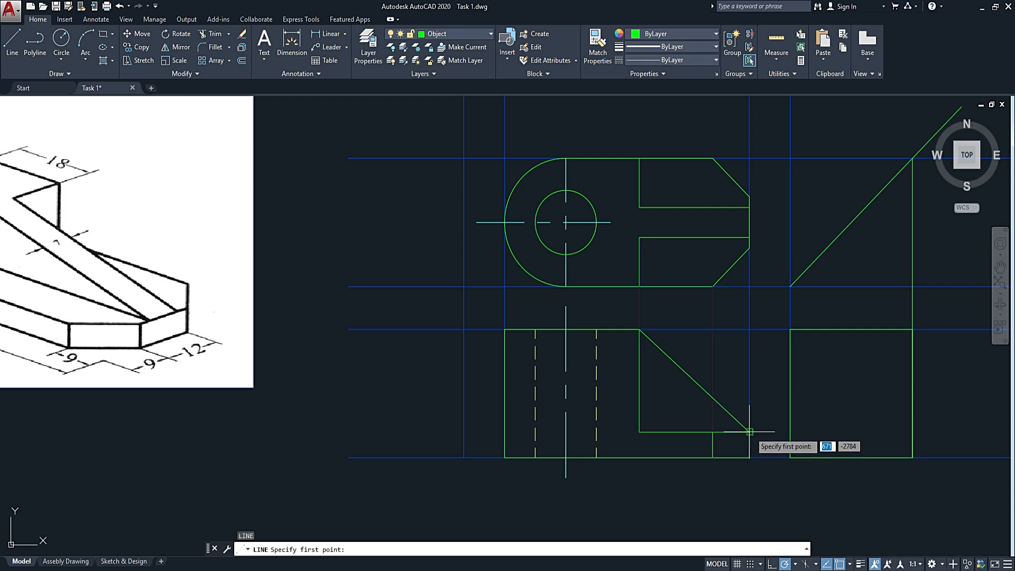
click(748, 432)
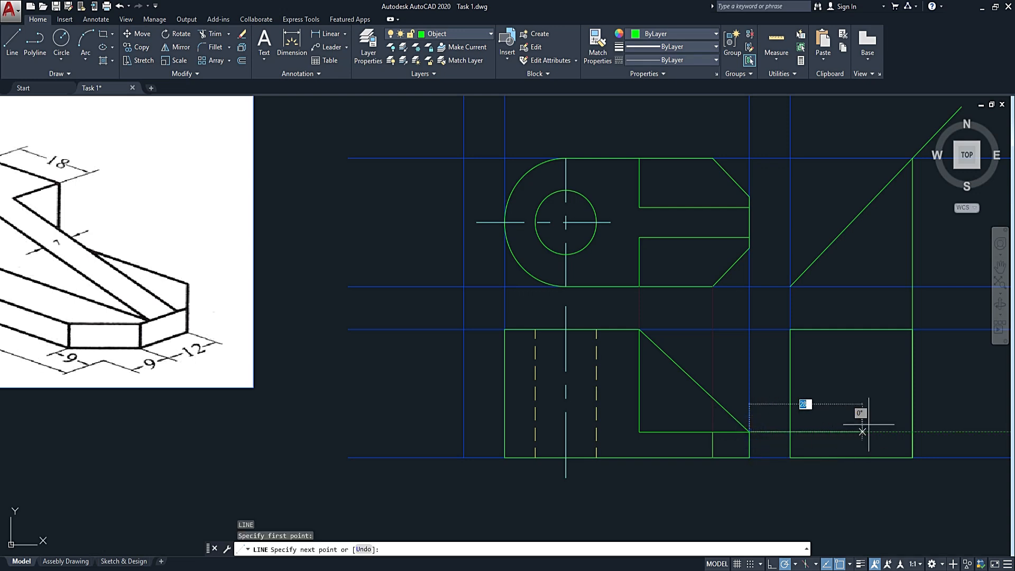
click(915, 432)
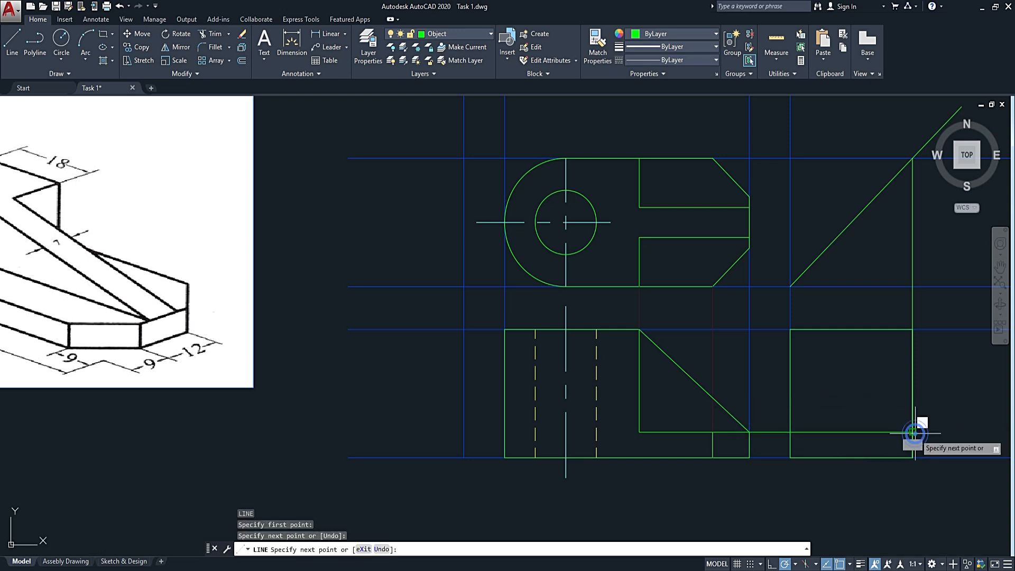
key(Escape)
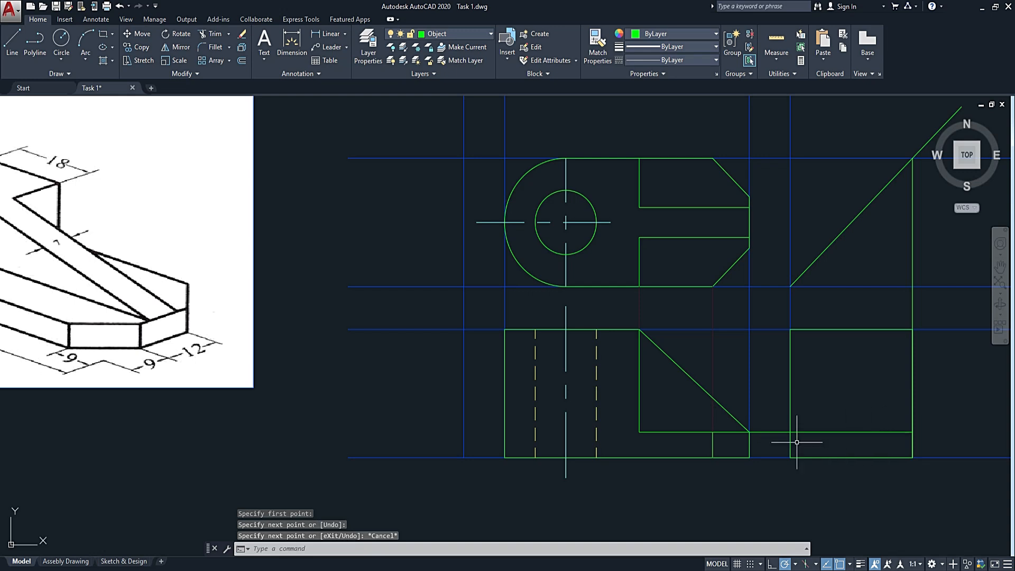
Put the new horizontal projection line and the front view's bottom construction line on the Construction layer.
middle_drag(850, 434, 719, 436)
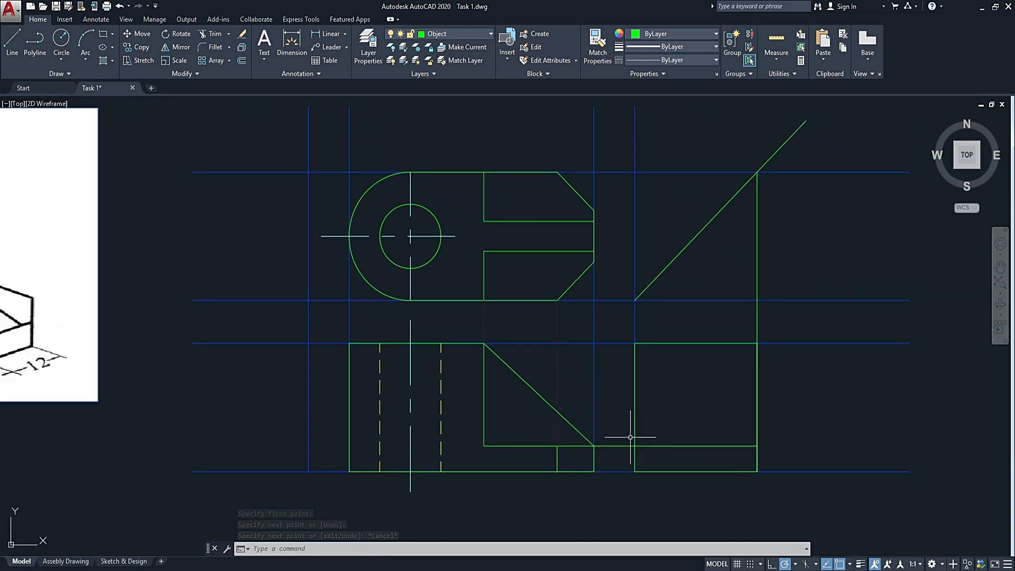
click(613, 446)
click(801, 470)
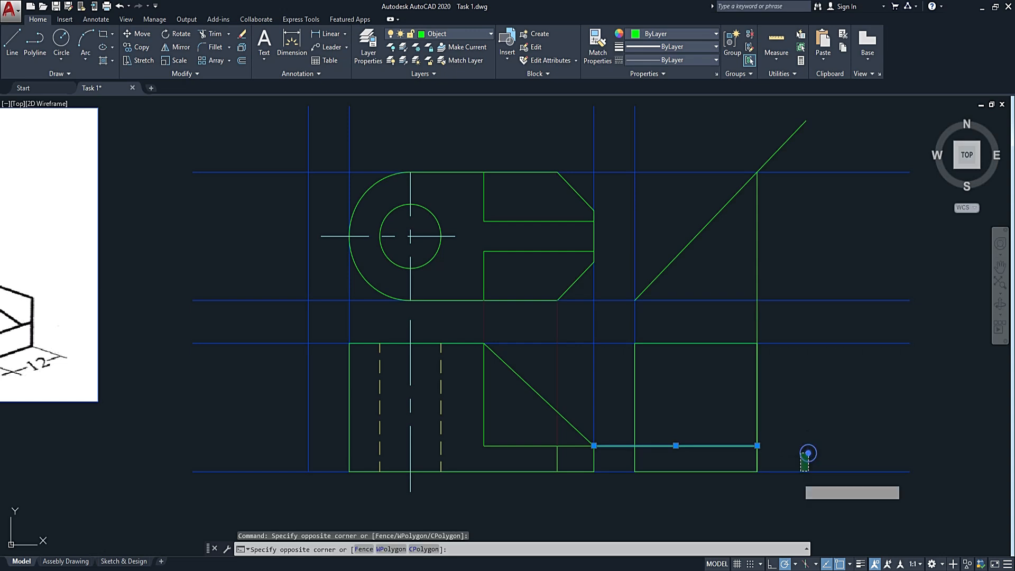
click(790, 485)
click(459, 35)
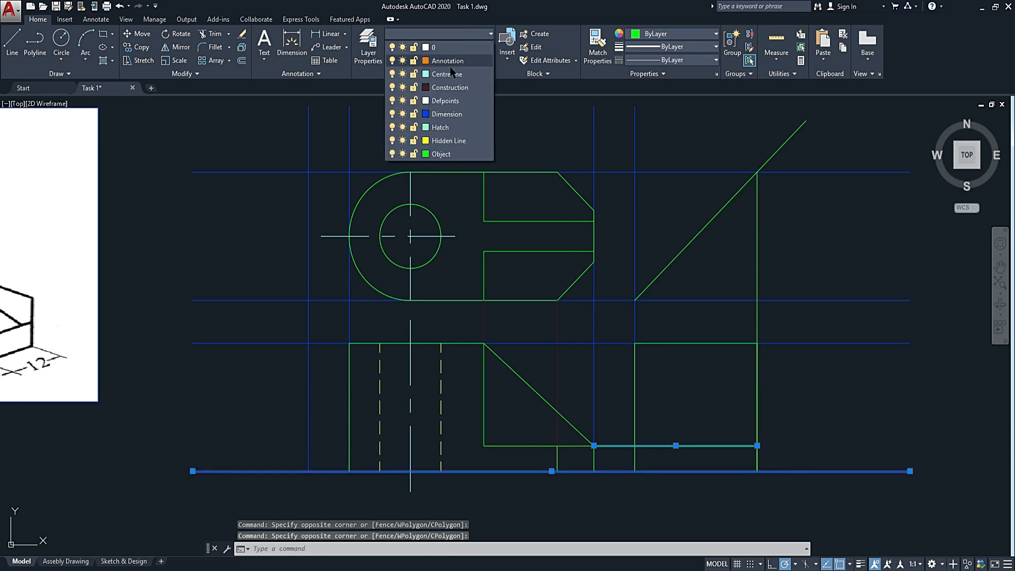
click(448, 73)
key(Escape)
key(Escape)
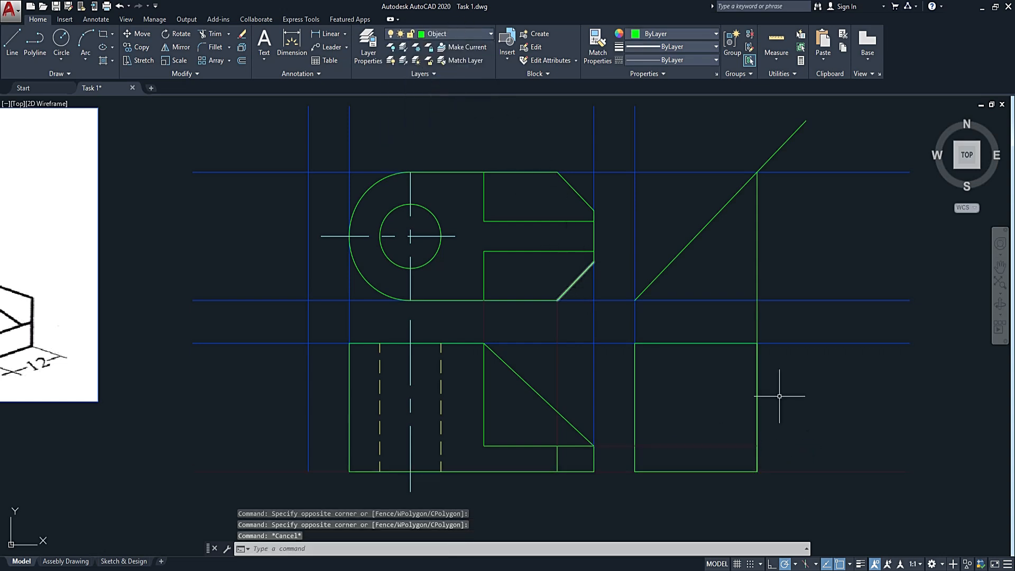
Draw the base's top edge across the side view rectangle at the height of the horizontal projection line.
text(l)
key(Return)
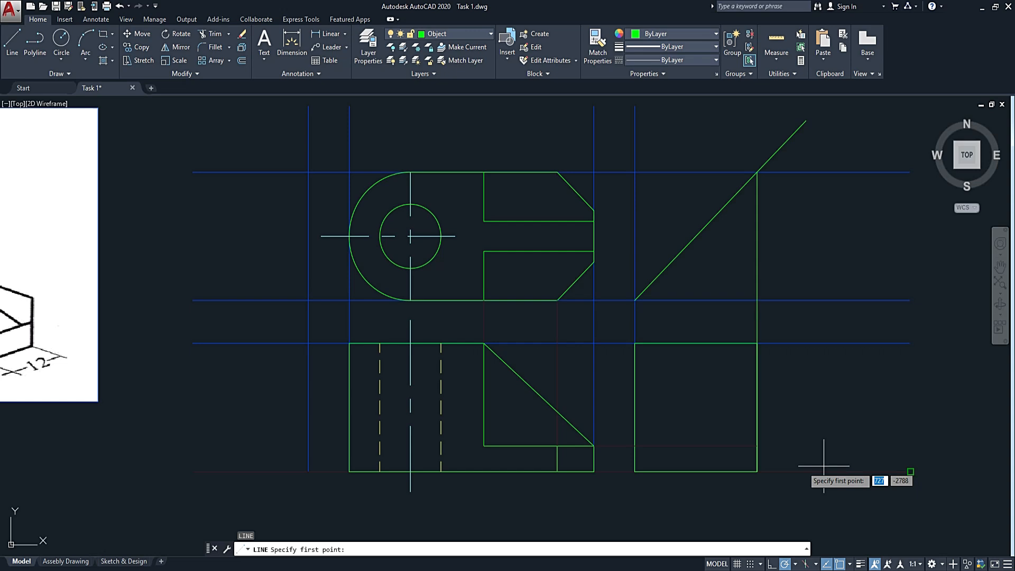
click(633, 446)
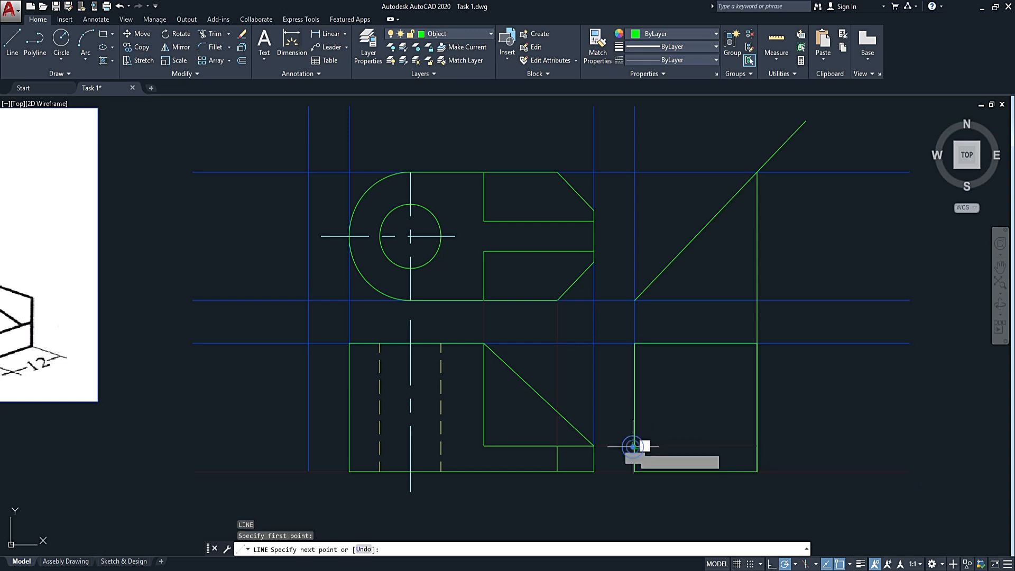
click(756, 446)
key(Escape)
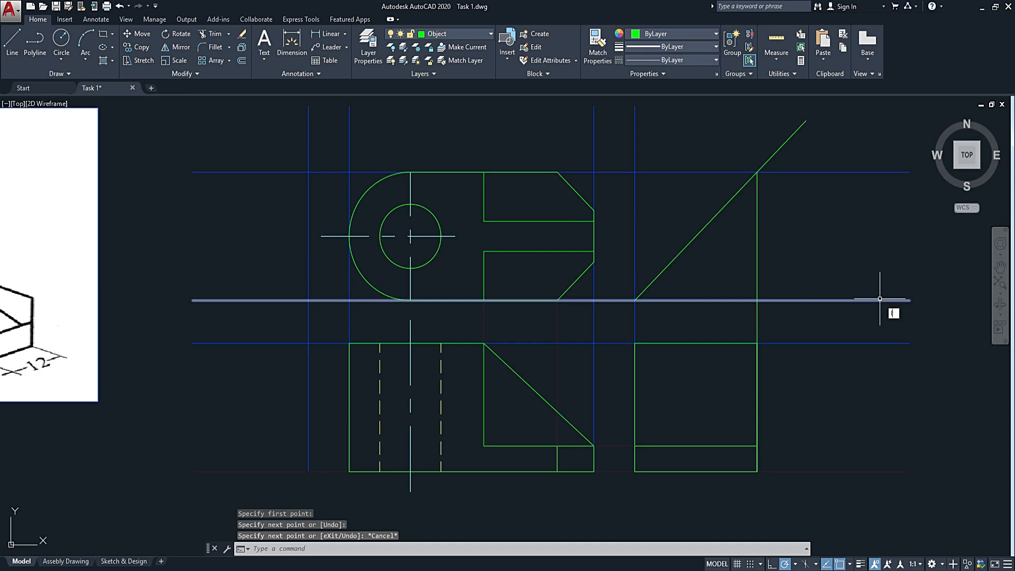
Project the top view's lower chamfer corner at the right end horizontally to the mitre line and down to the side view's bottom edge.
key(space)
scroll(597, 268, up, 2)
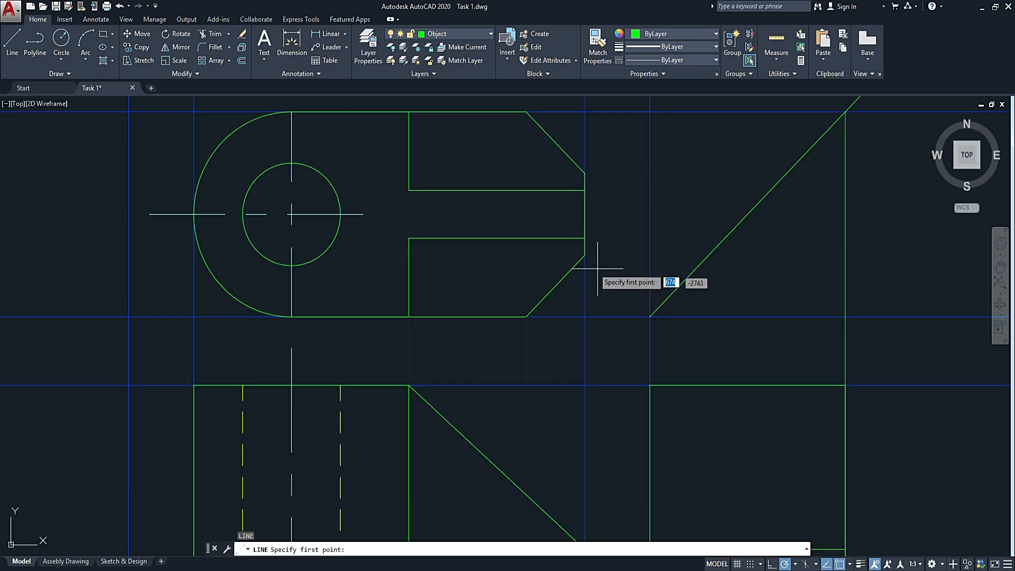
click(584, 255)
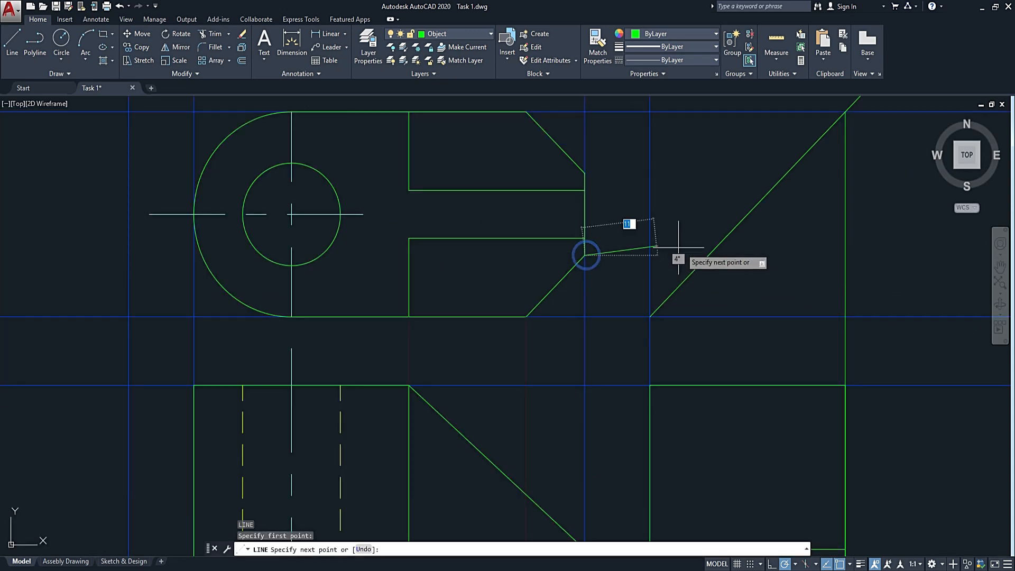
click(708, 255)
middle_drag(733, 431, 706, 216)
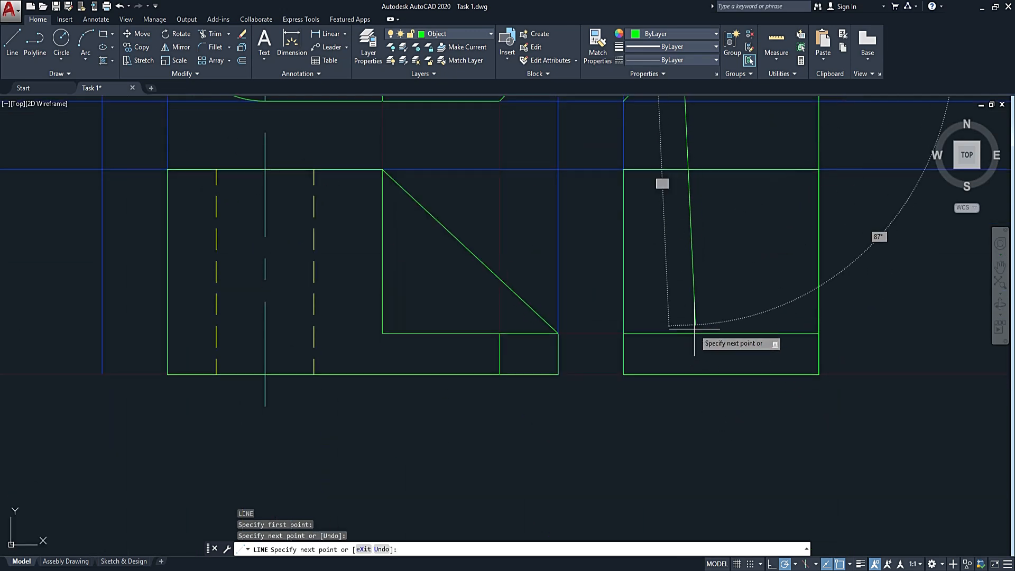
click(681, 375)
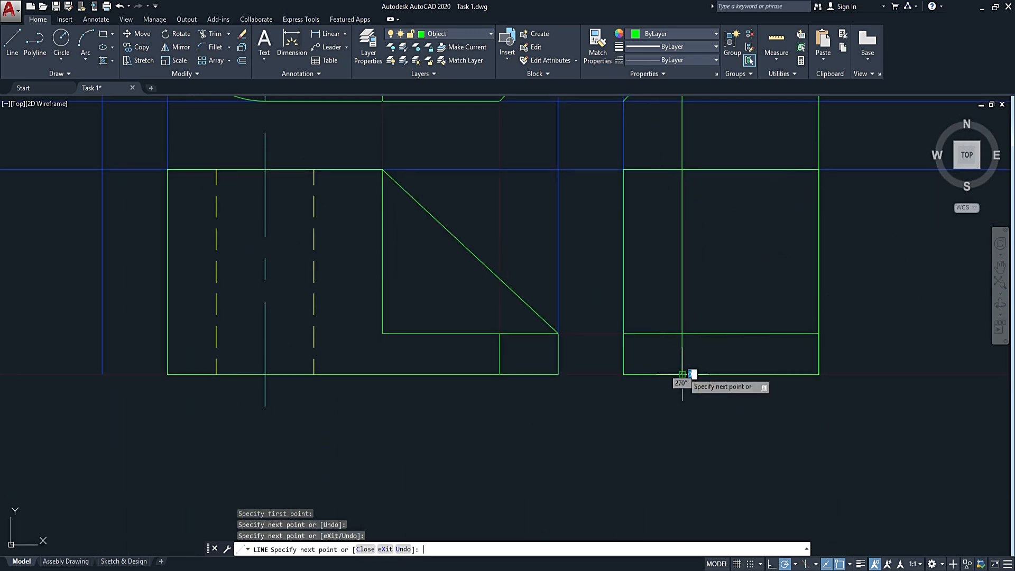
key(Return)
scroll(687, 370, down, 3)
Draw a horizontal projection line from the top view's upper chamfer corner at the right end to just past the mitre line.
text(l)
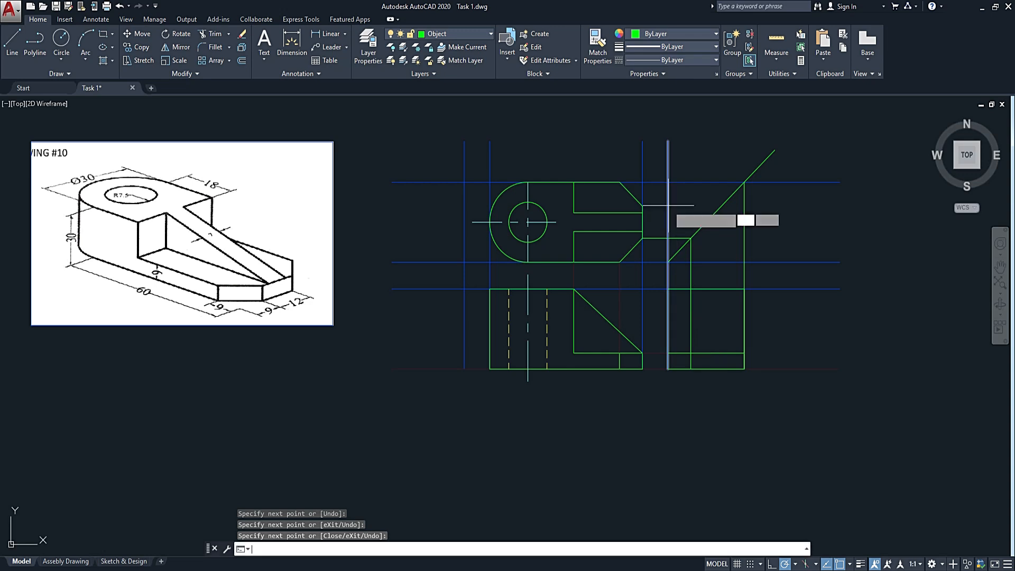
key(Return)
scroll(661, 212, up, 5)
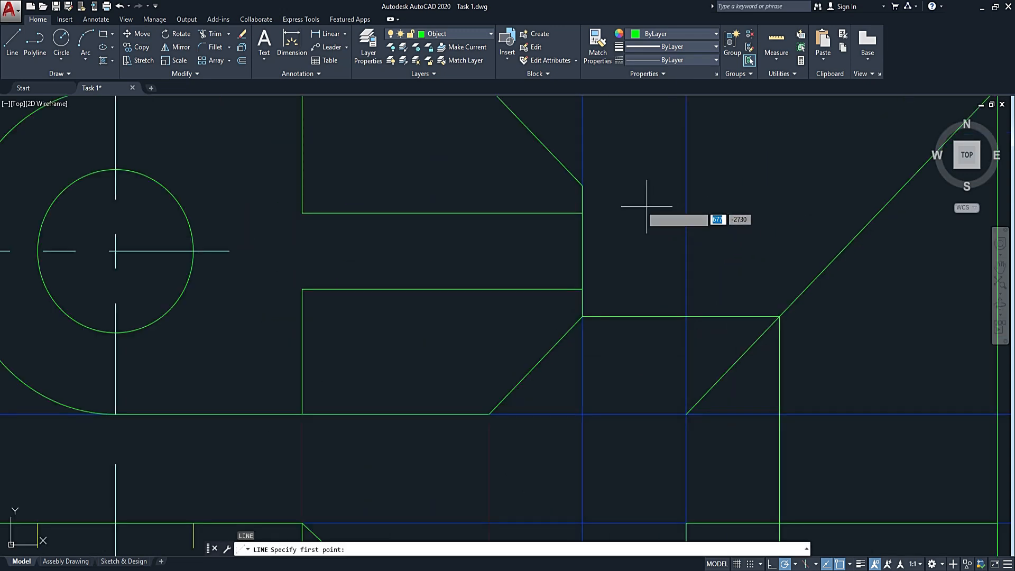
click(582, 186)
mouse_move(916, 163)
middle_down()
mouse_move(787, 210)
mouse_move(679, 231)
middle_up()
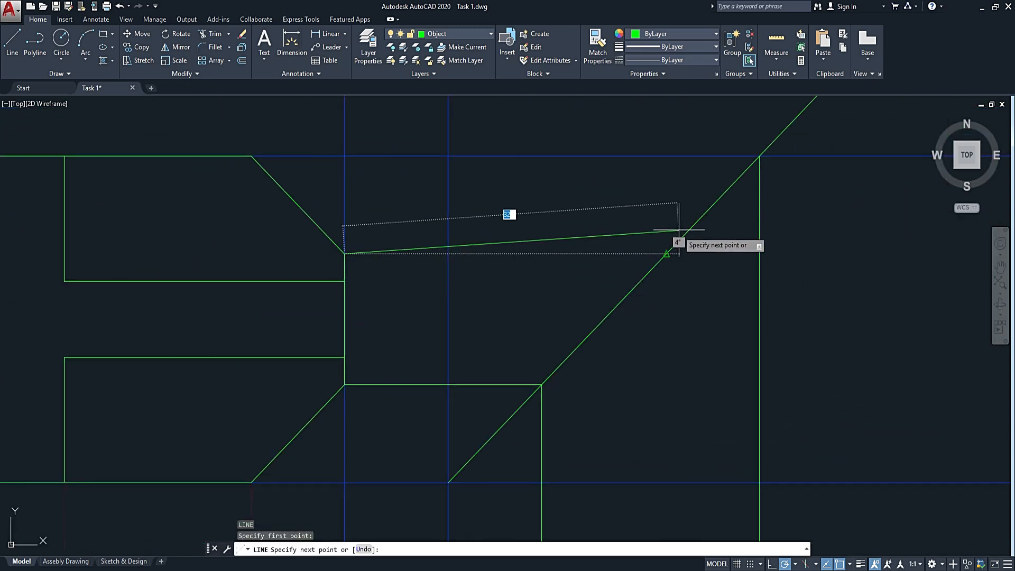
click(667, 254)
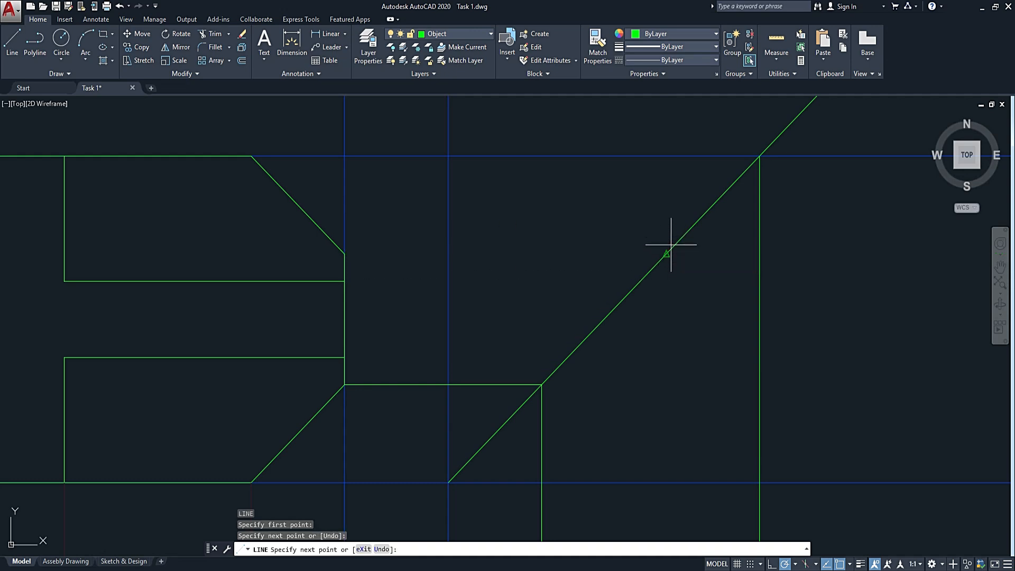
key(ctrl+z)
click(695, 251)
key(Return)
key(Return)
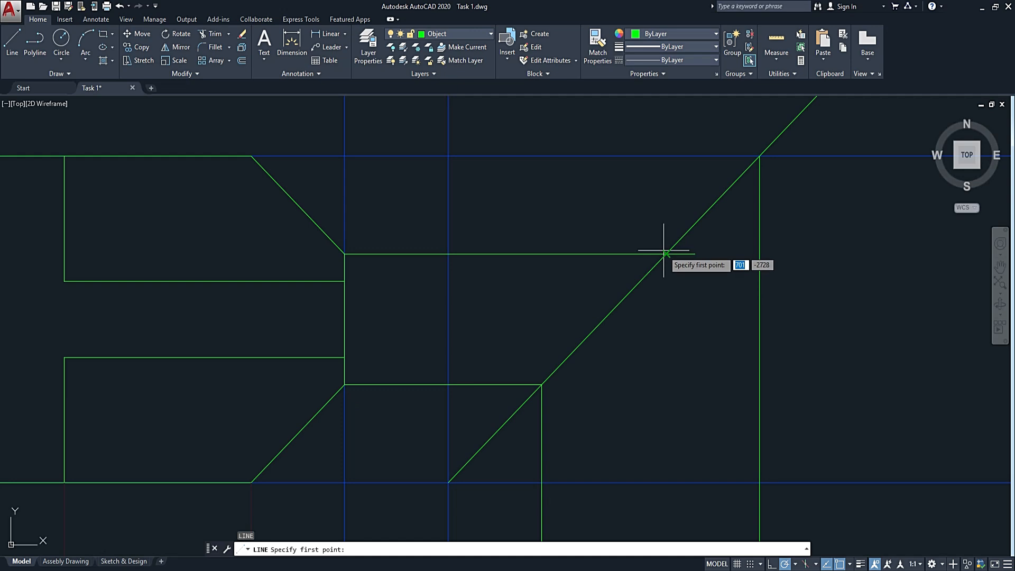
Draw a vertical projection line from the upper chamfer projection's crossing with the mitre line down to the side view's bottom edge.
click(665, 252)
scroll(649, 312, down, 5)
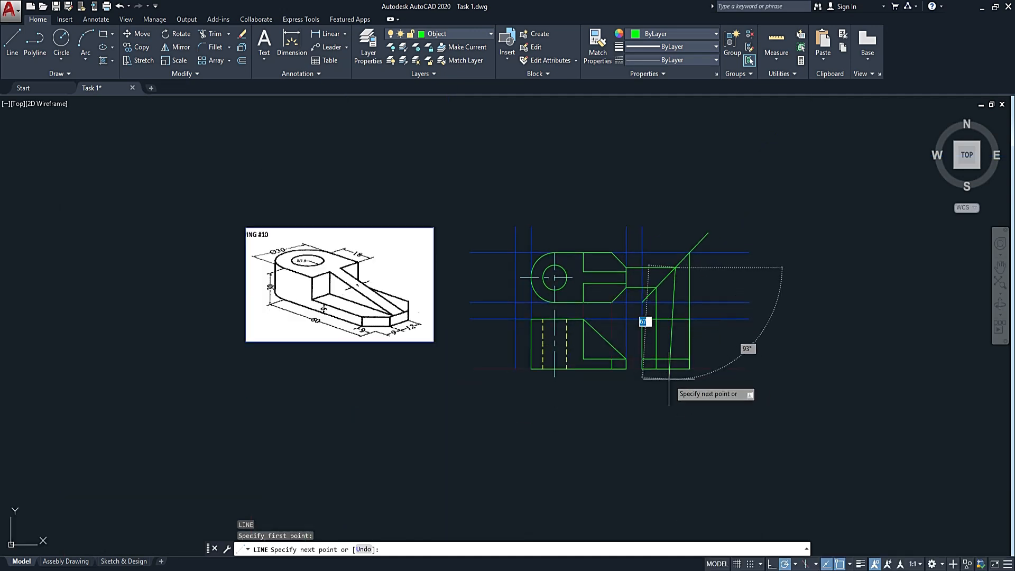
scroll(668, 378, up, 5)
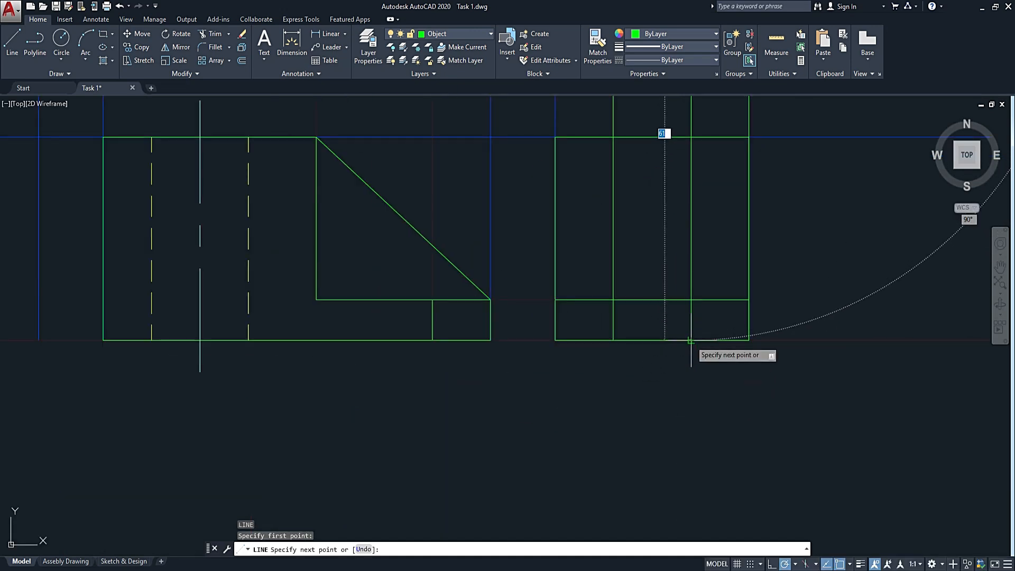
click(686, 340)
key(Escape)
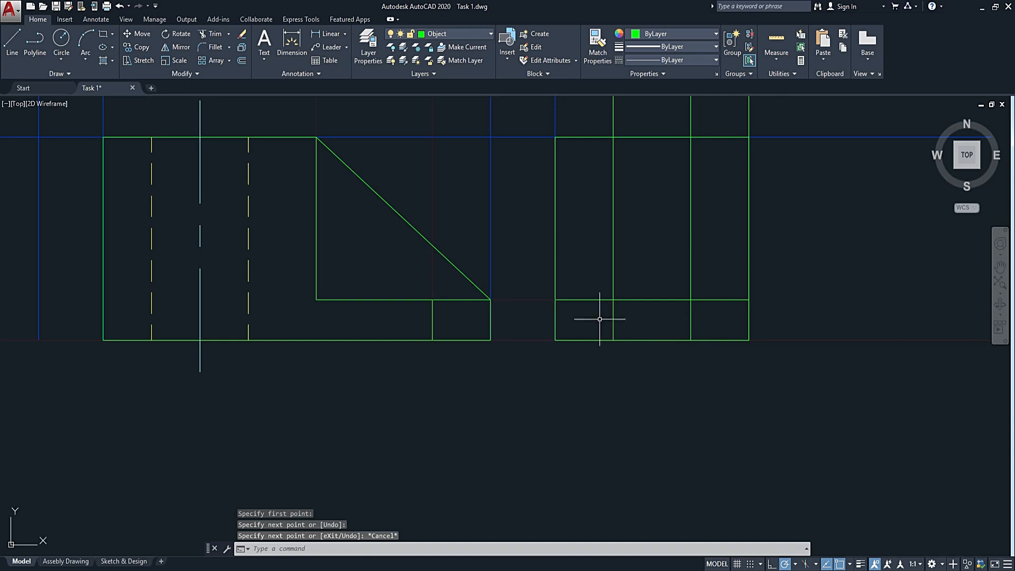
Draw a vertical object line along the left chamfer projection in the side view, from the base's top edge to its bottom edge.
key(space)
scroll(666, 361, down, 4)
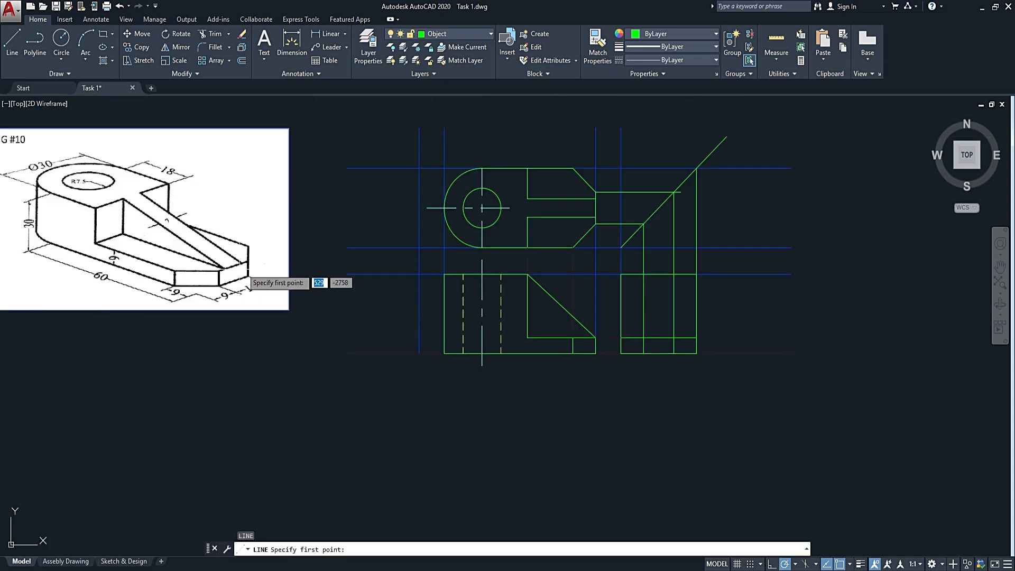
scroll(650, 348, up, 6)
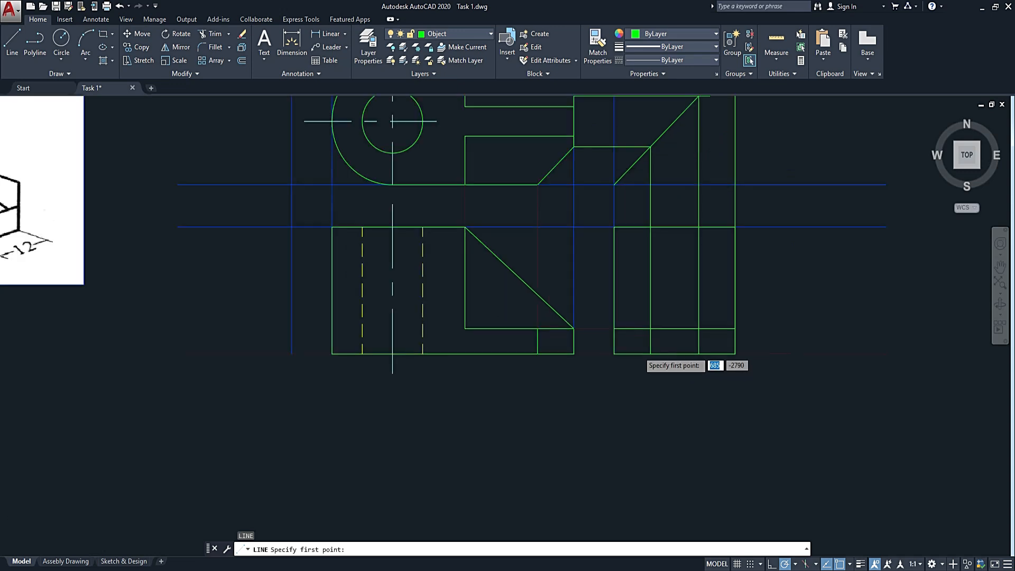
scroll(666, 323, up, 3)
click(650, 310)
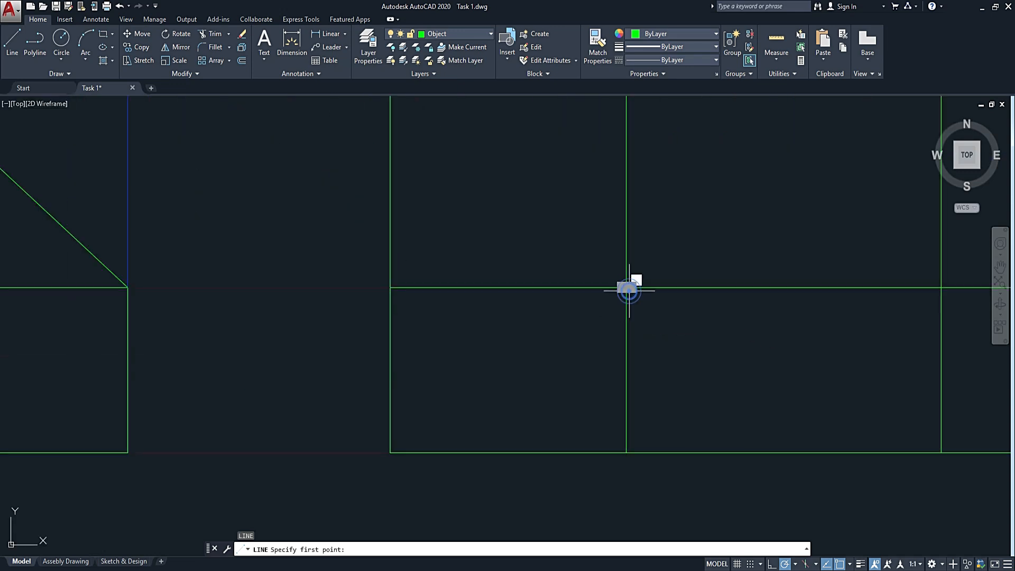
click(625, 451)
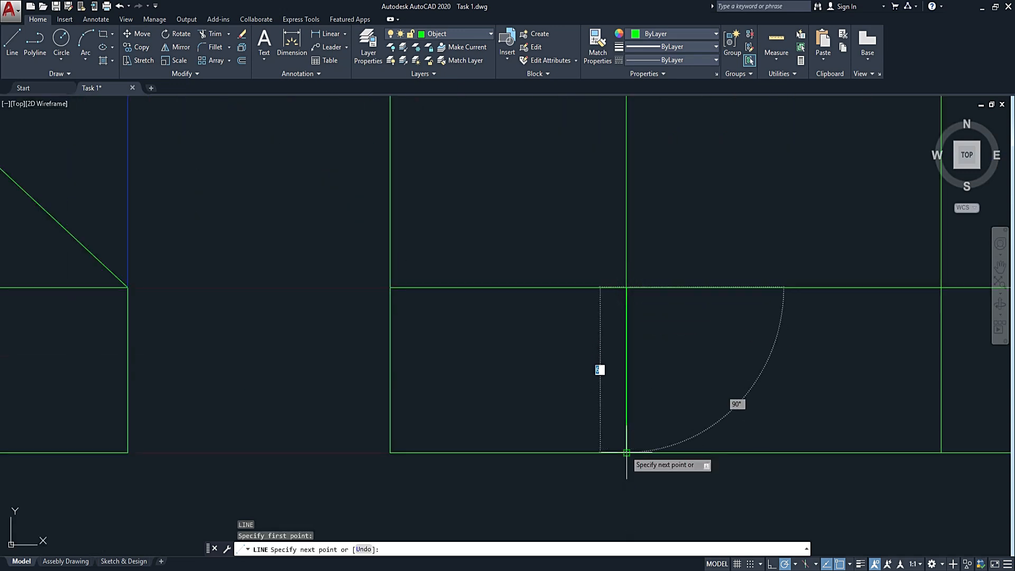
key(Return)
key(Return)
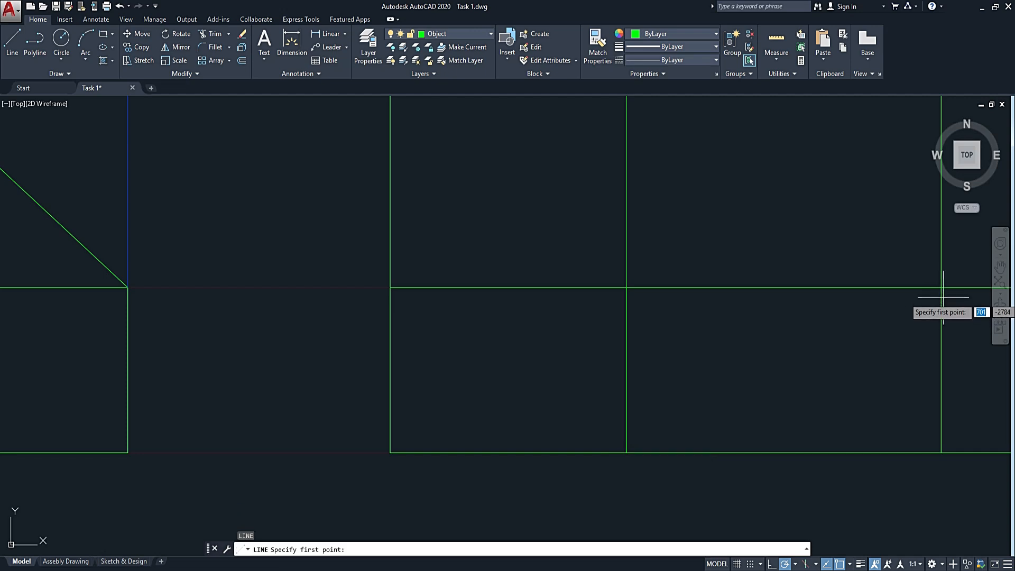
Draw a vertical object line along the right chamfer projection in the side view, between the base's top and bottom edges.
click(940, 288)
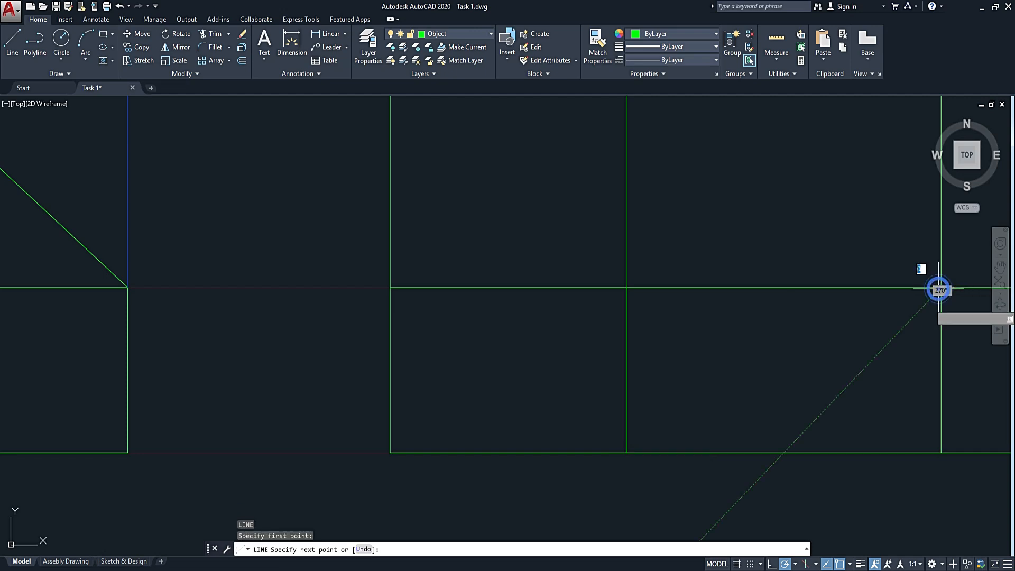
click(943, 453)
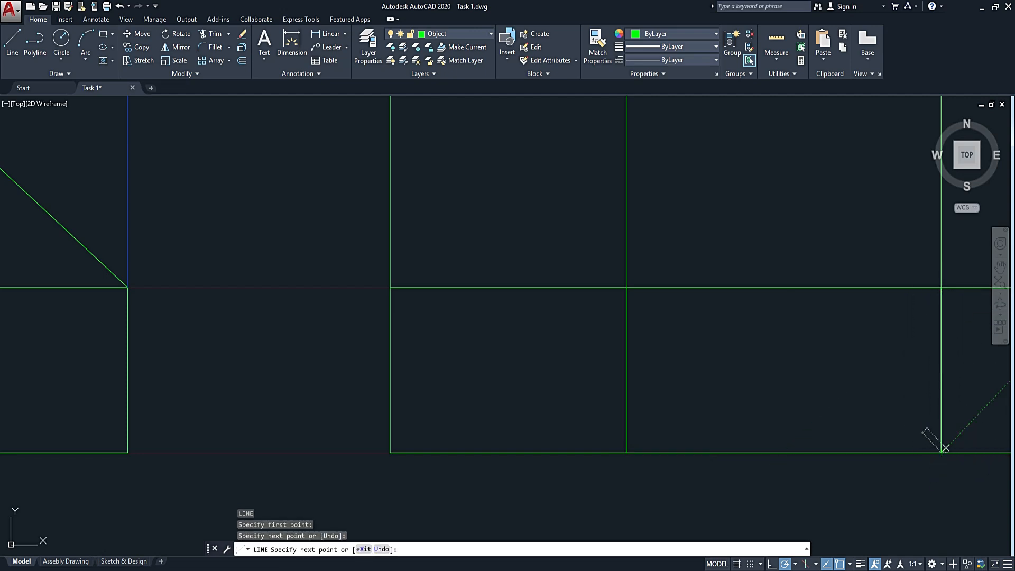
key(Escape)
Move the two long vertical chamfer projection lines crossing the side view to the Construction layer.
scroll(819, 414, down, 3)
click(886, 303)
click(710, 341)
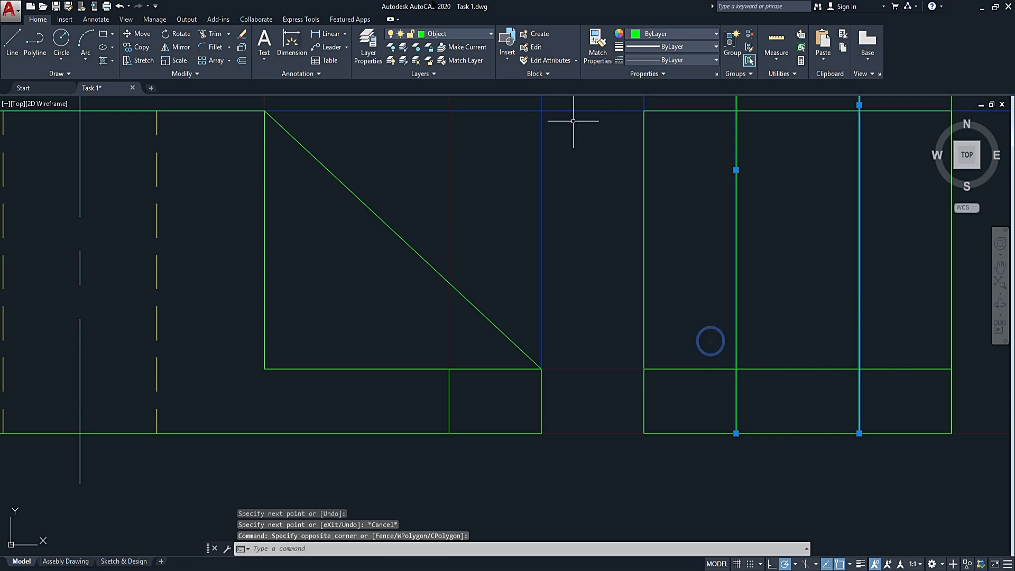
click(473, 33)
click(460, 90)
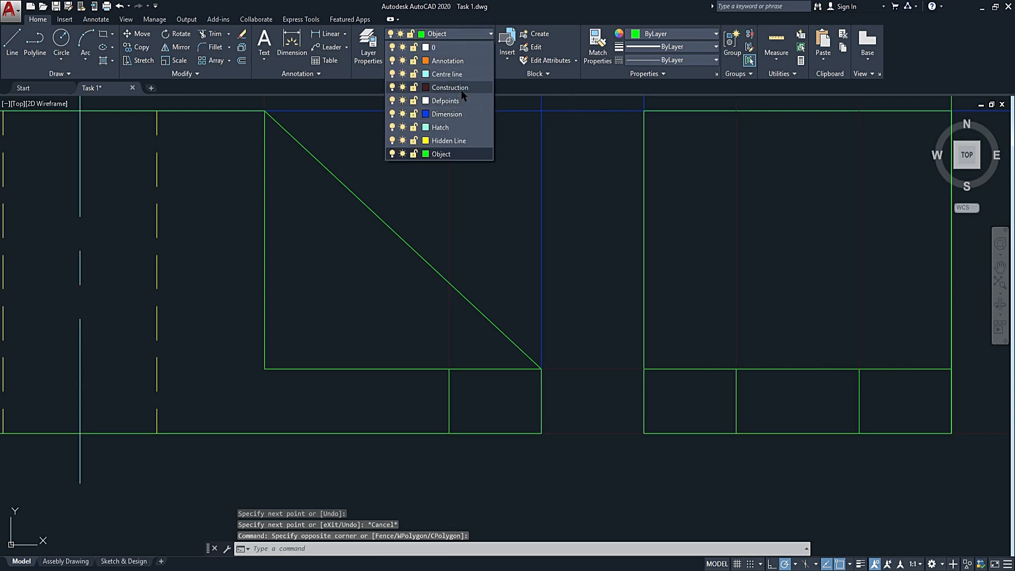
key(Escape)
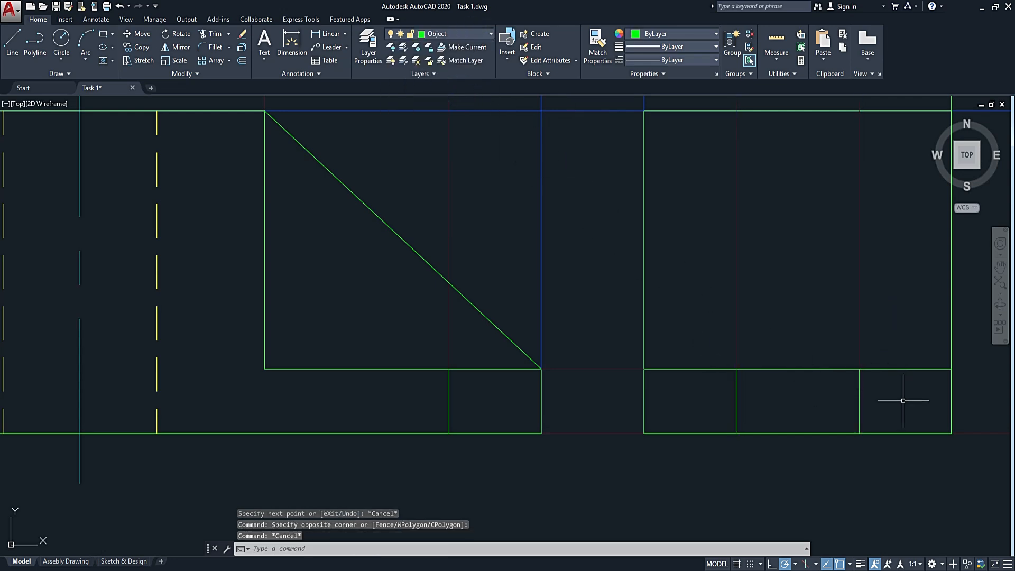
Start a line for projecting the rib's edge from the top view towards the side view.
scroll(902, 404, down, 4)
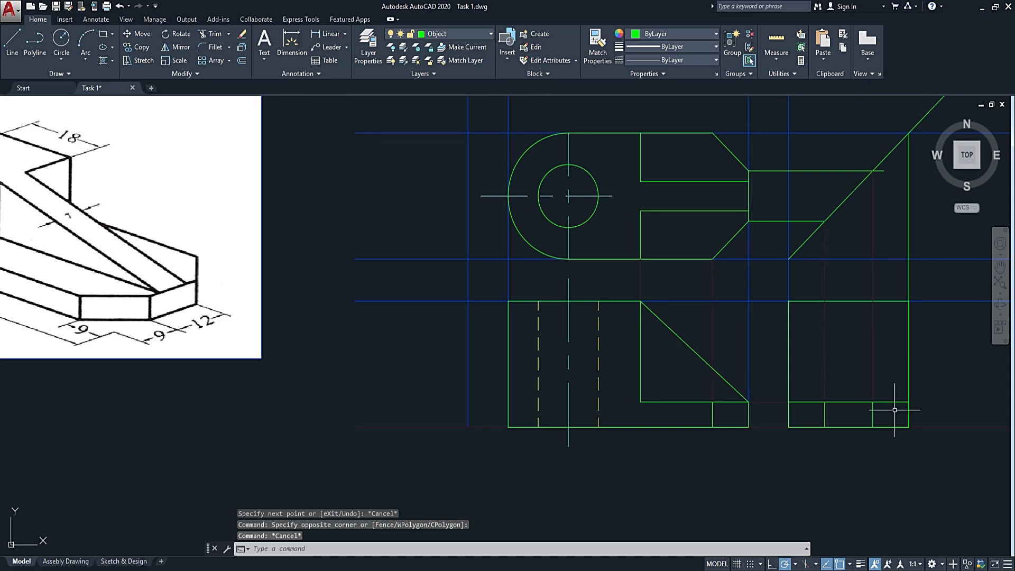
text(l)
key(Return)
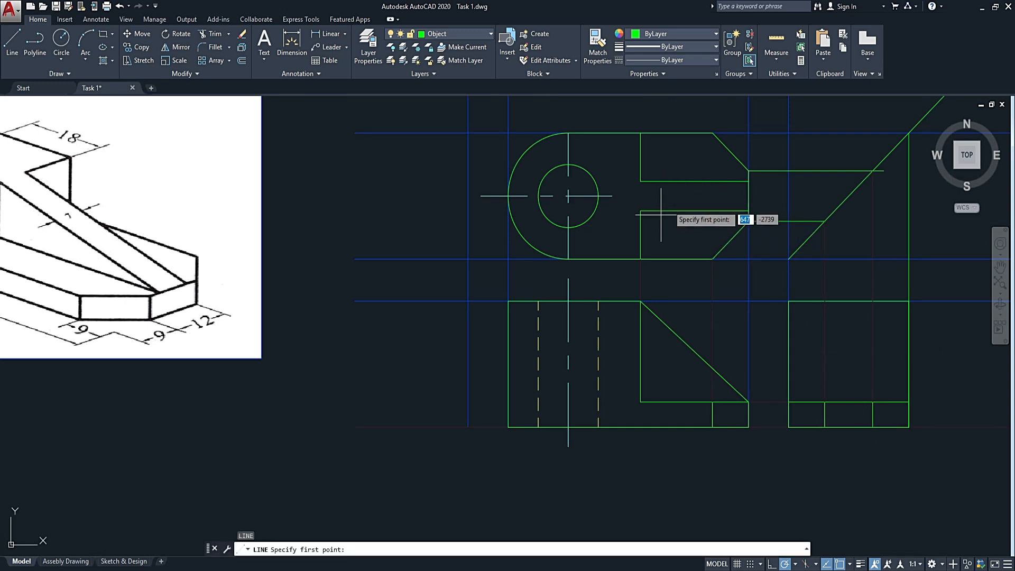
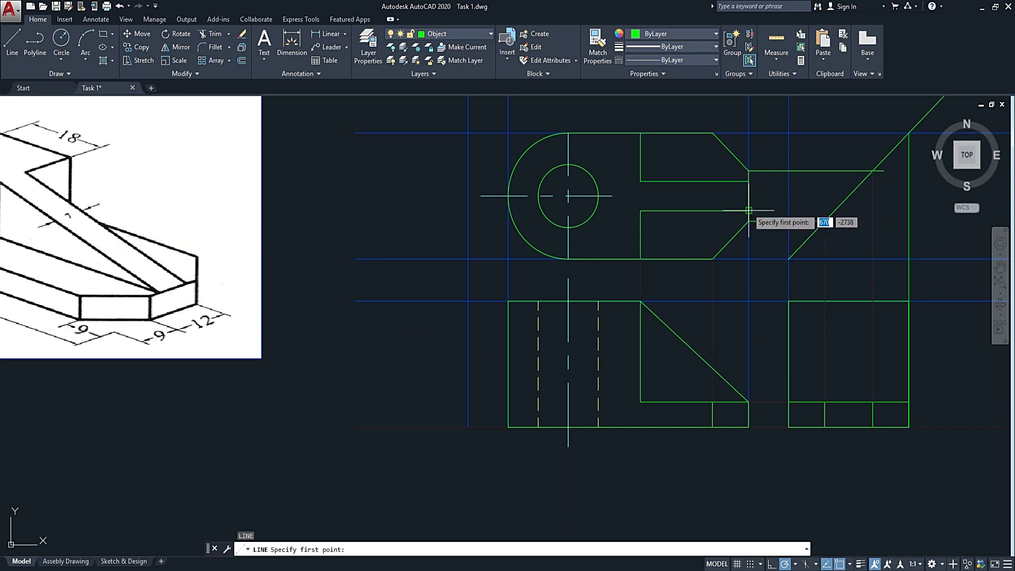
Project the rib's lower edge from the top view to the 45° line and down to the base's top edge in the side view.
click(748, 210)
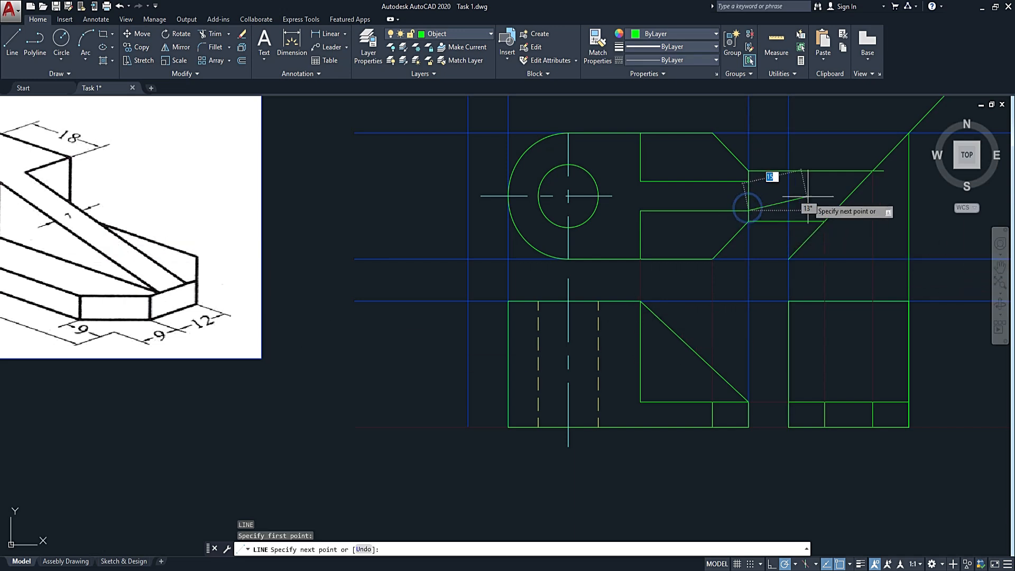
click(834, 210)
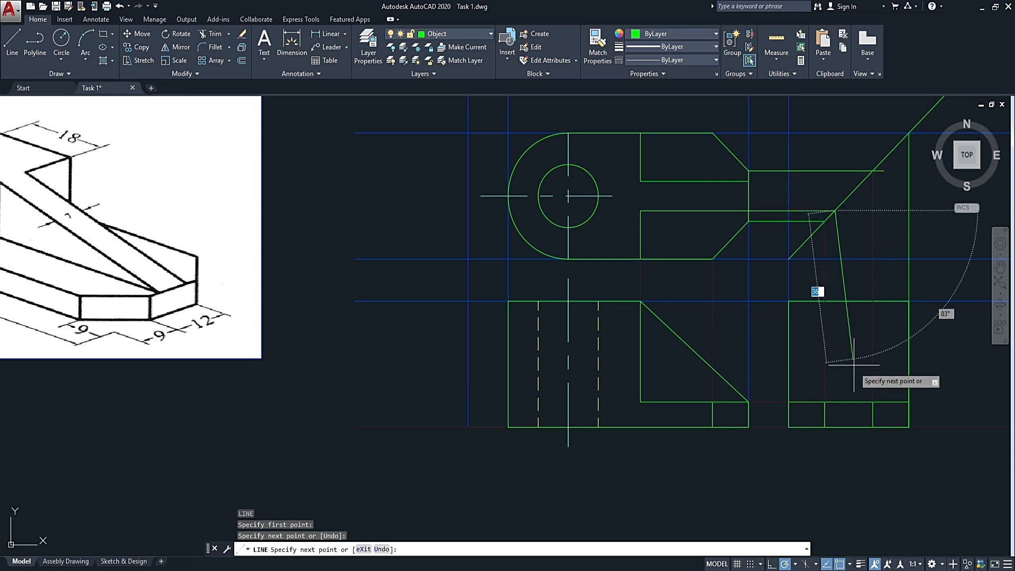
click(833, 401)
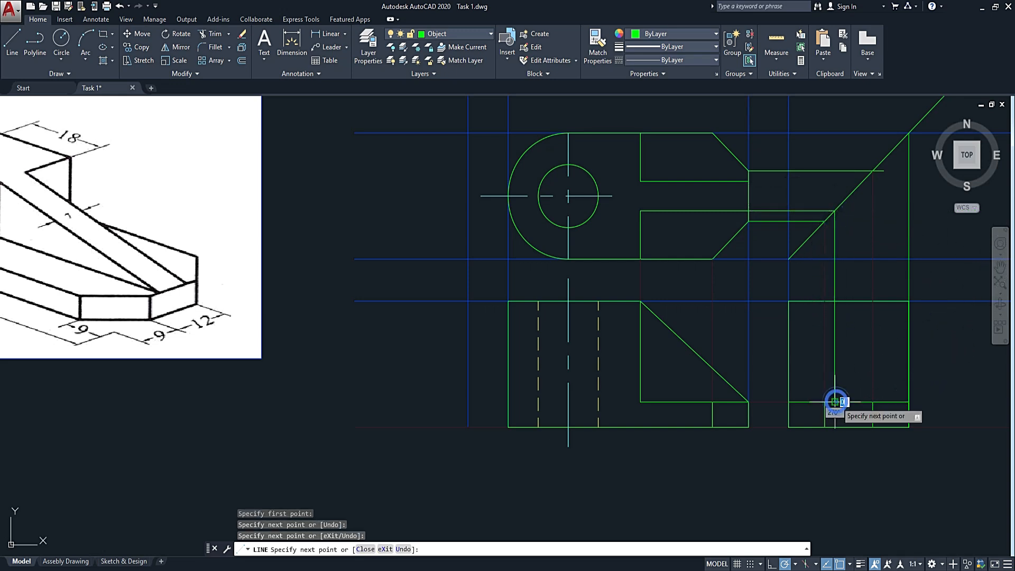
key(Return)
key(Return)
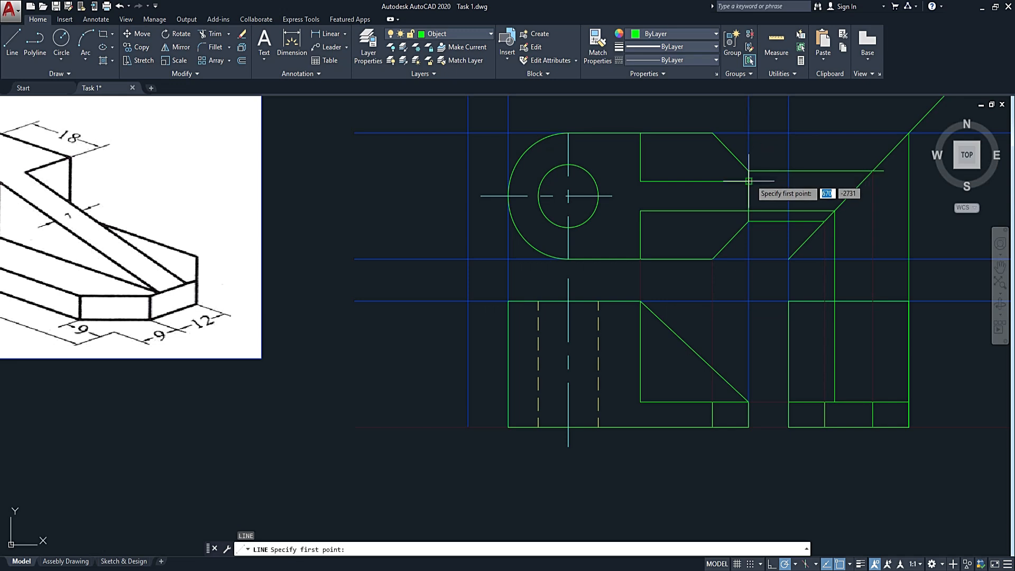
Project the rib's upper edge from the top view to the 45° line and down to the base's top edge in the side view.
click(748, 181)
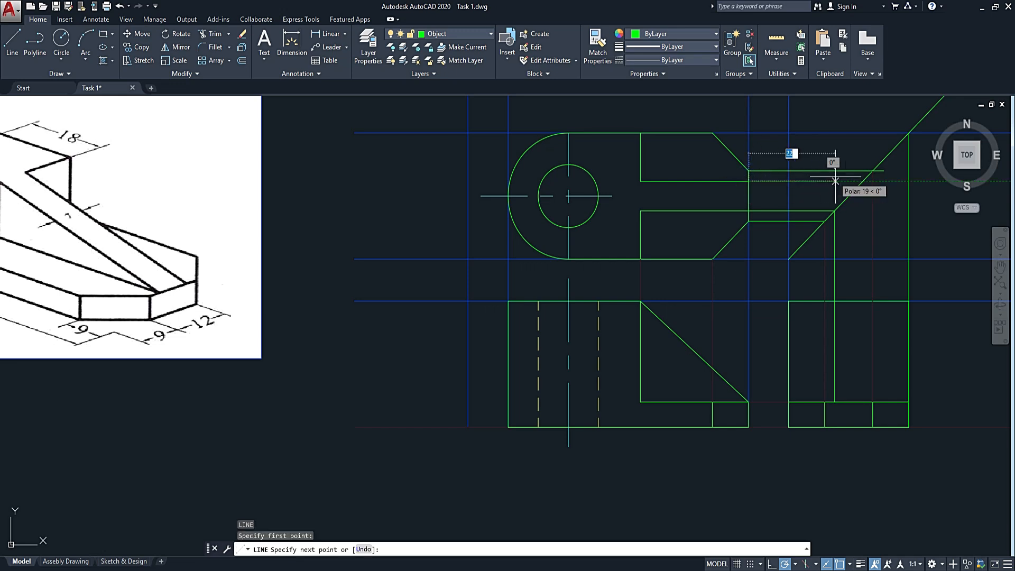
click(862, 181)
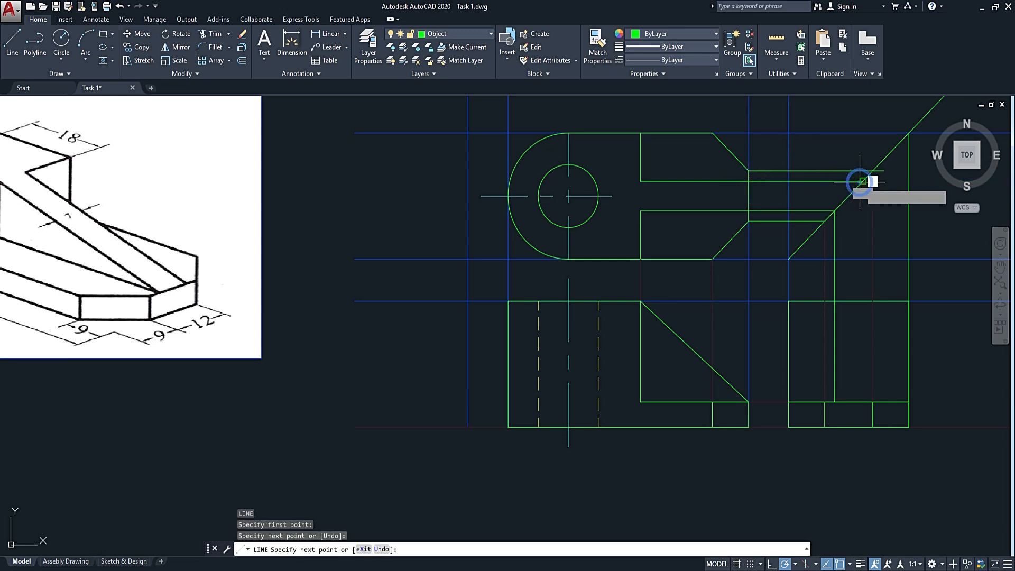
click(862, 401)
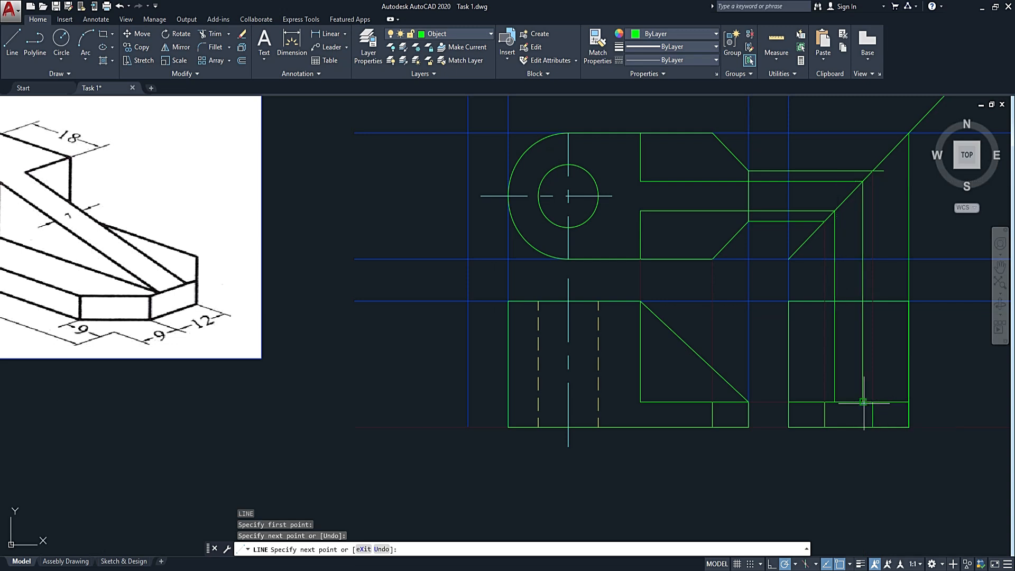
key(Escape)
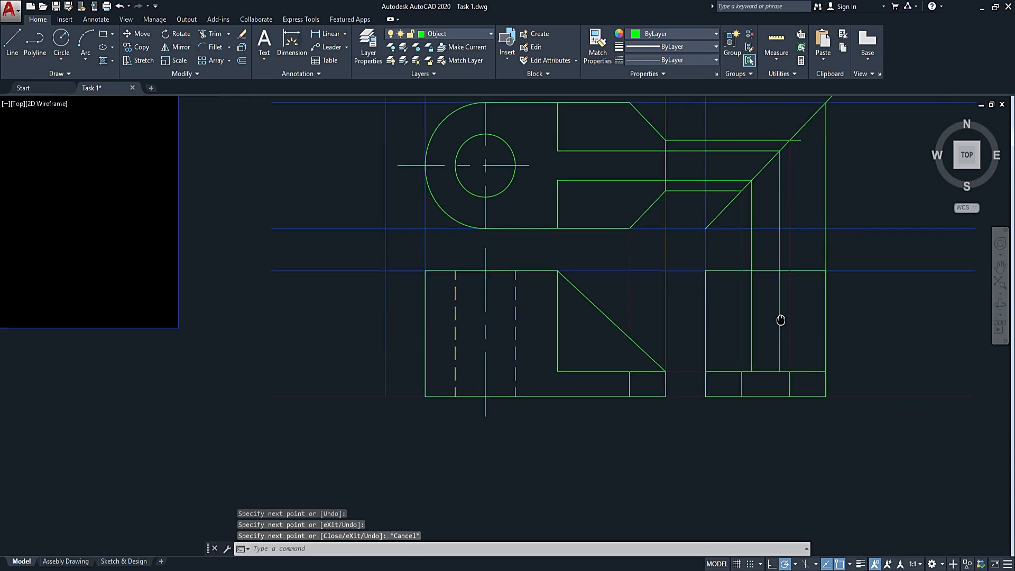
Move the two vertical rib projection lines in the side view to the Construction layer.
scroll(774, 291, up, 4)
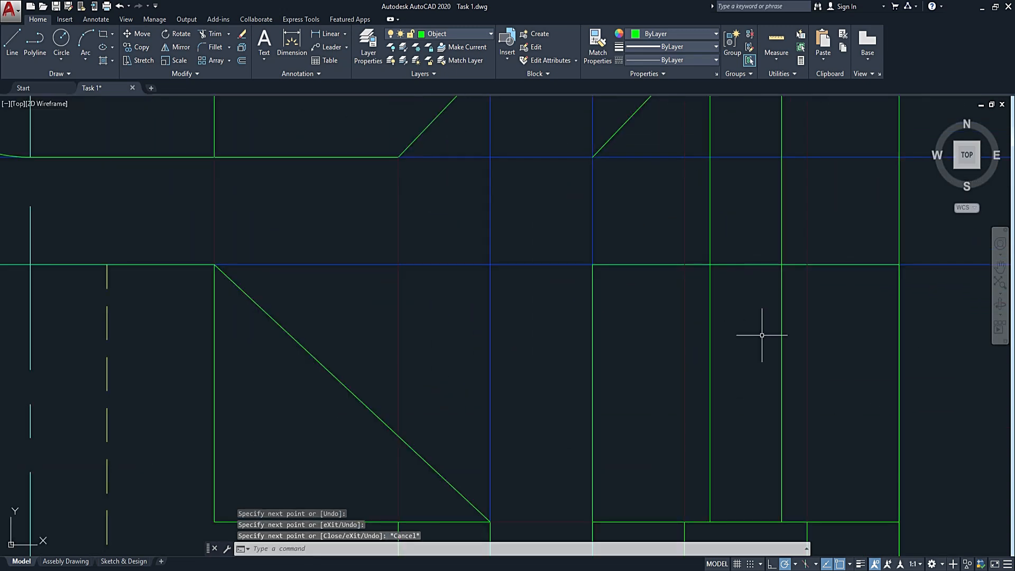
click(802, 323)
click(701, 357)
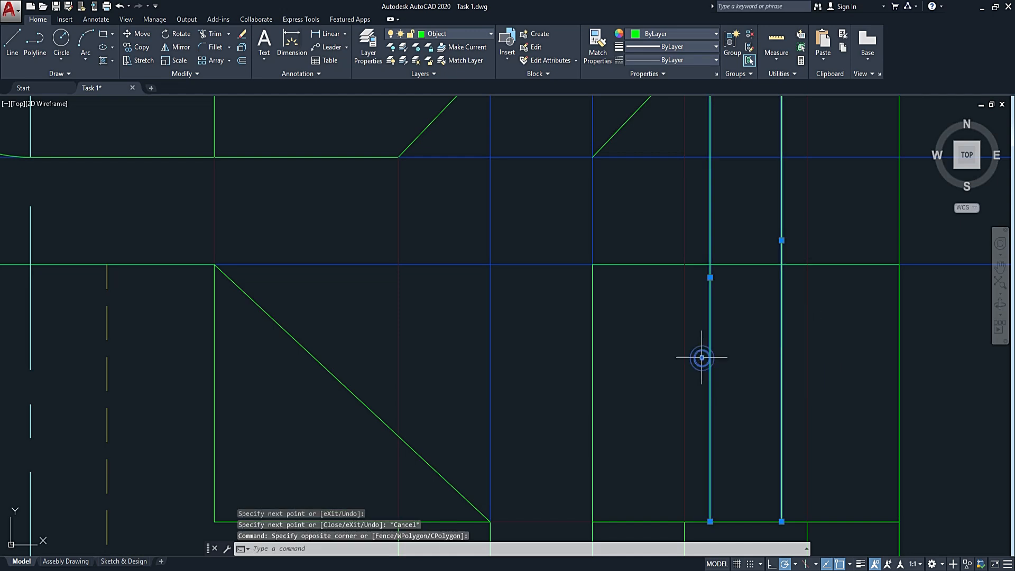
click(450, 34)
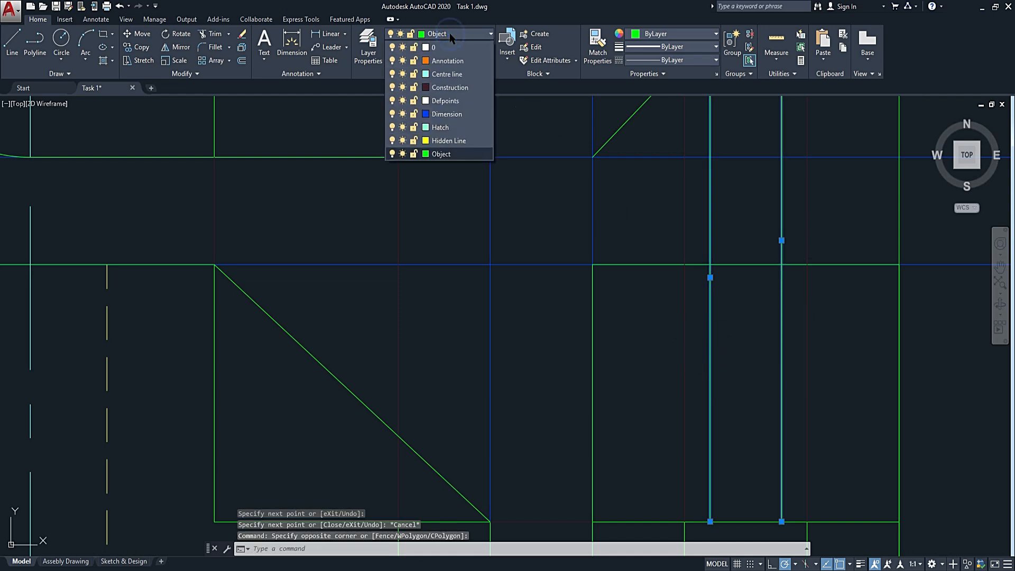
click(447, 76)
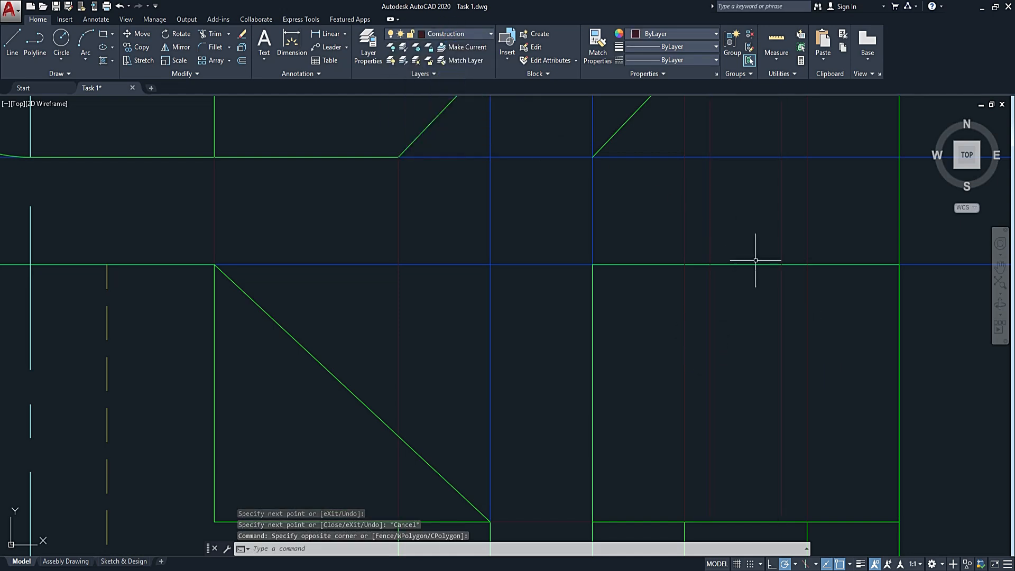
key(Escape)
Draw the rib in the side view as a 7 by 24 rectangle between the rib projection lines, from the base's top edge to the view's top edge.
text(l)
key(Escape)
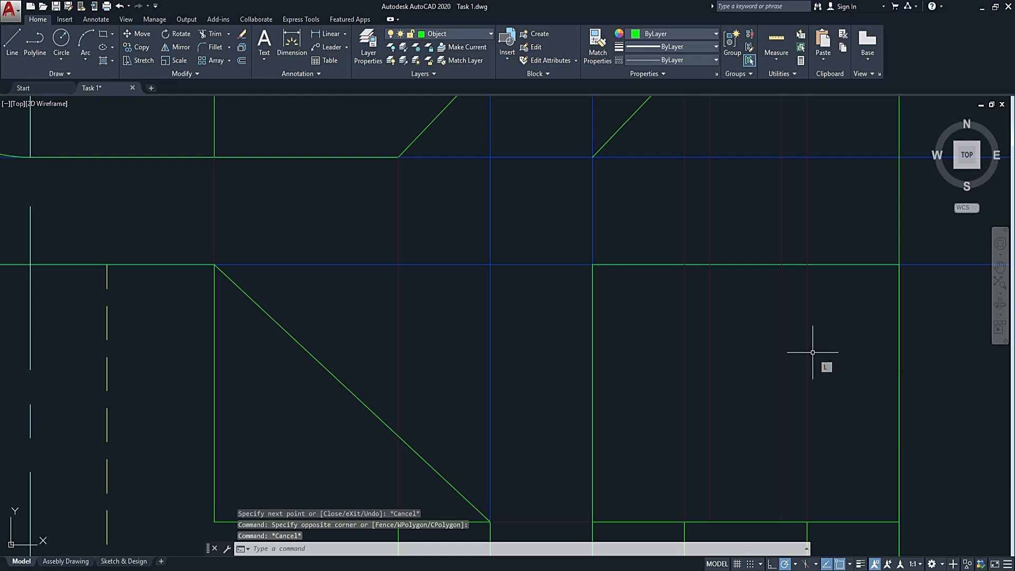
key(Return)
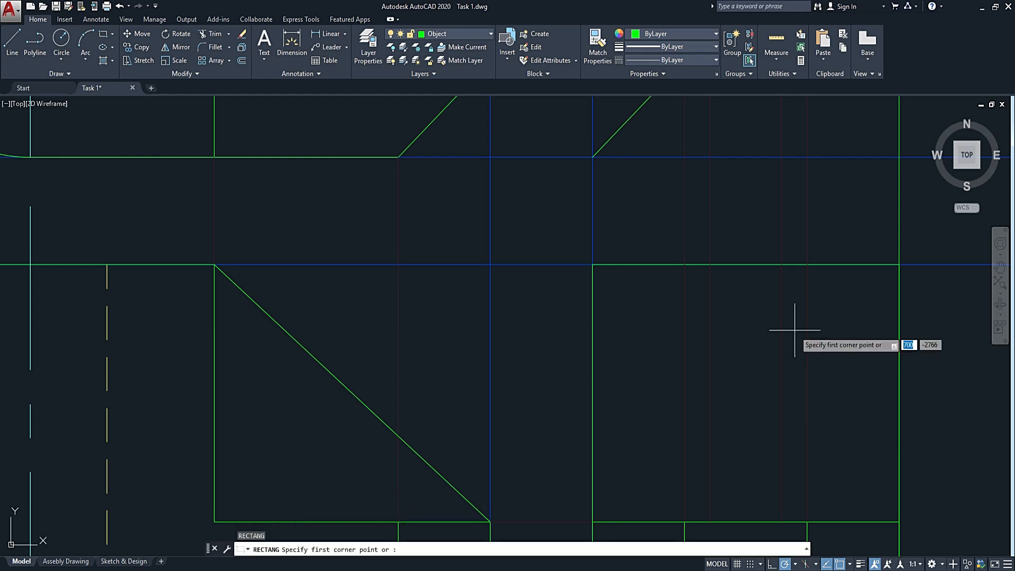
click(782, 522)
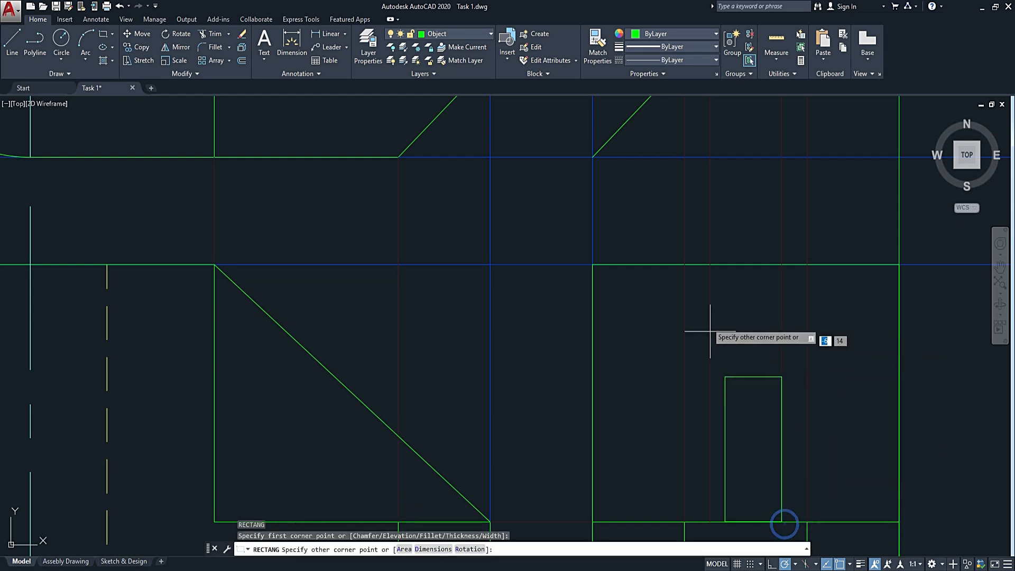
click(710, 264)
Move the 45° line and all projection and guide lines crossing the area beside the top view to the Construction layer.
scroll(737, 275, down, 4)
scroll(754, 328, down, 3)
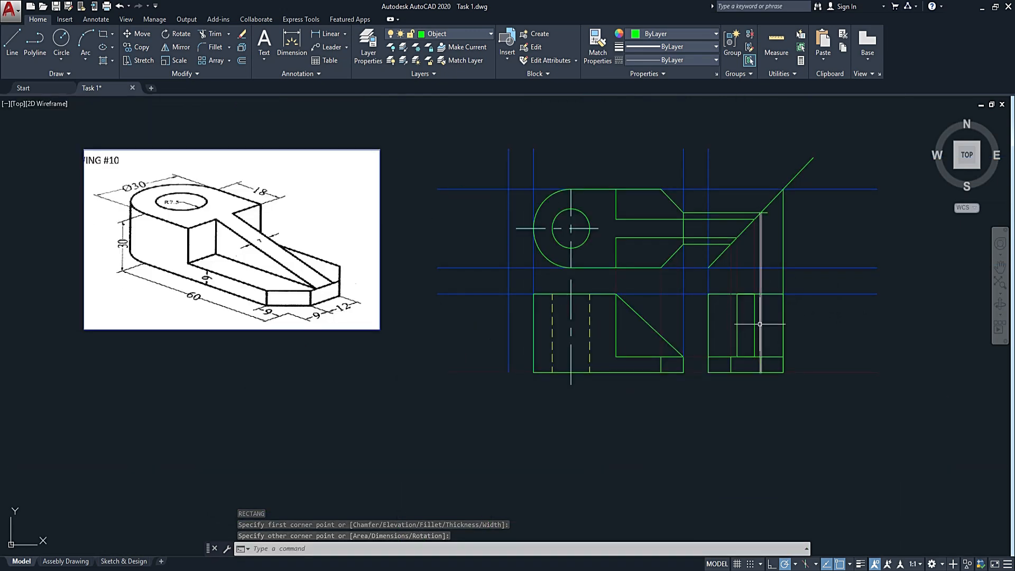
scroll(776, 217, up, 2)
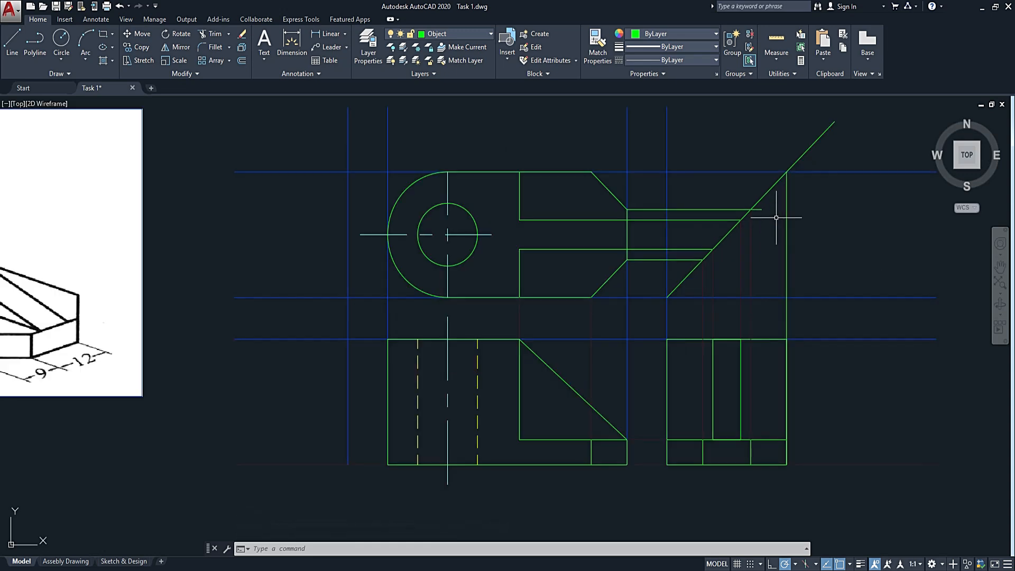
click(868, 148)
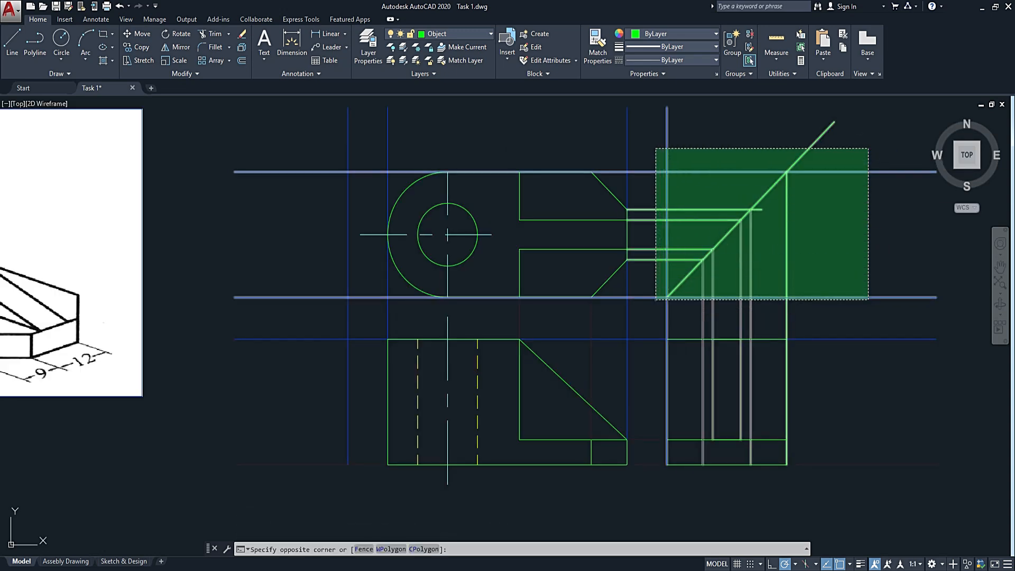
click(658, 301)
click(472, 34)
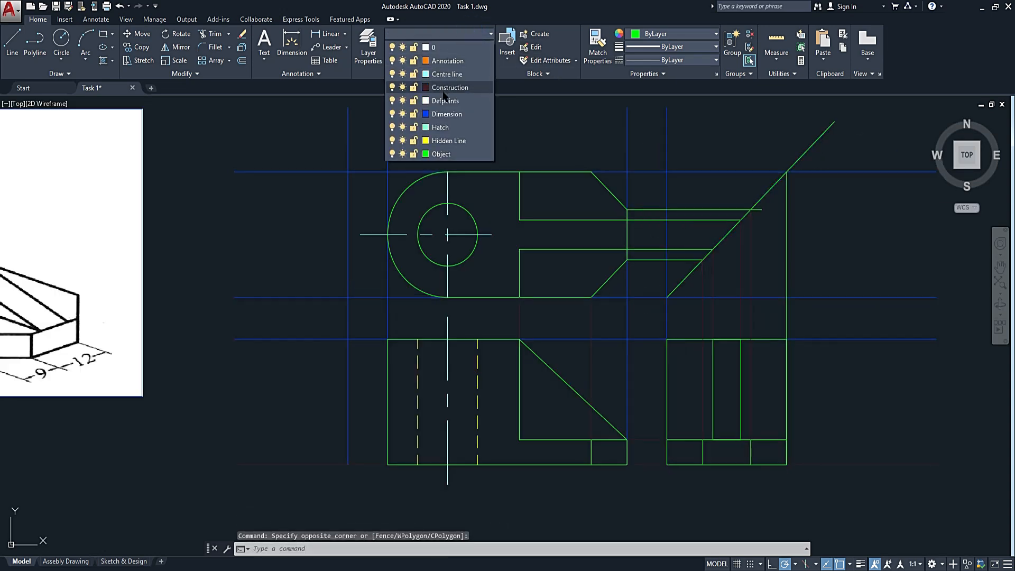
click(444, 98)
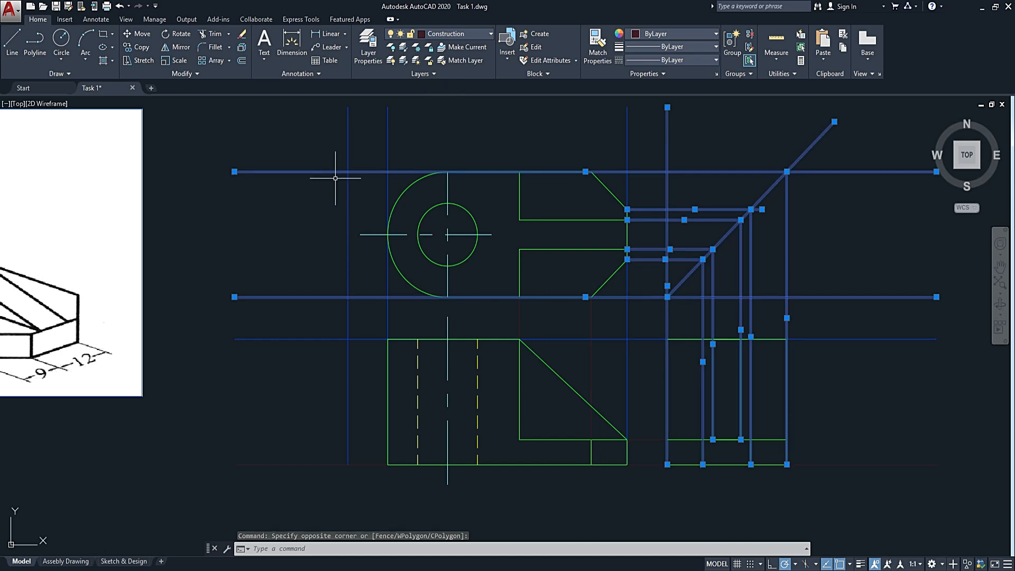
key(Escape)
Draw a horizontal projection line from the hole's upper quadrant in the top view to just past the 45° line.
mouse_move(721, 299)
middle_down()
mouse_move(611, 285)
mouse_move(603, 344)
mouse_move(630, 335)
middle_up()
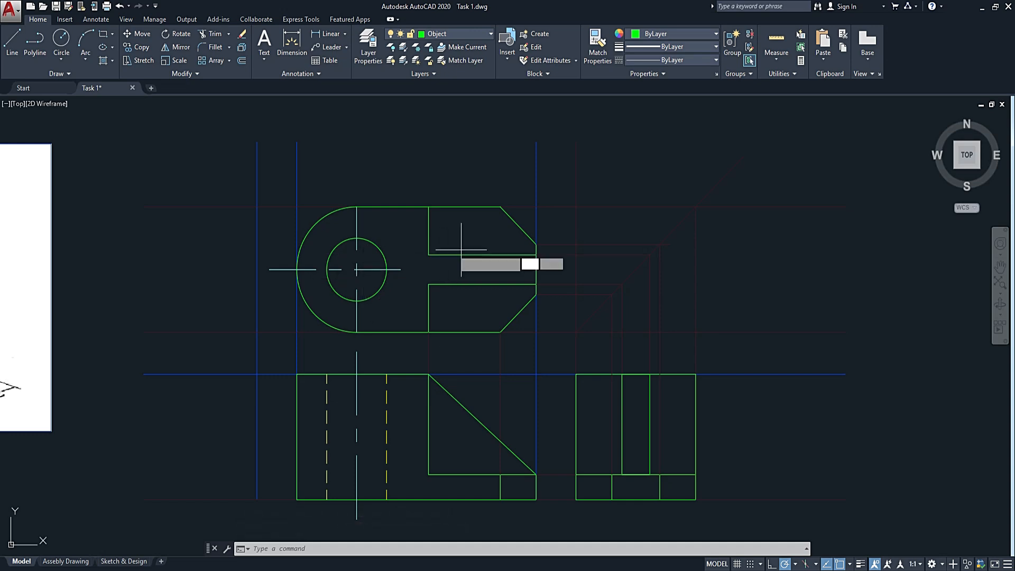
text(l)
key(Return)
click(357, 239)
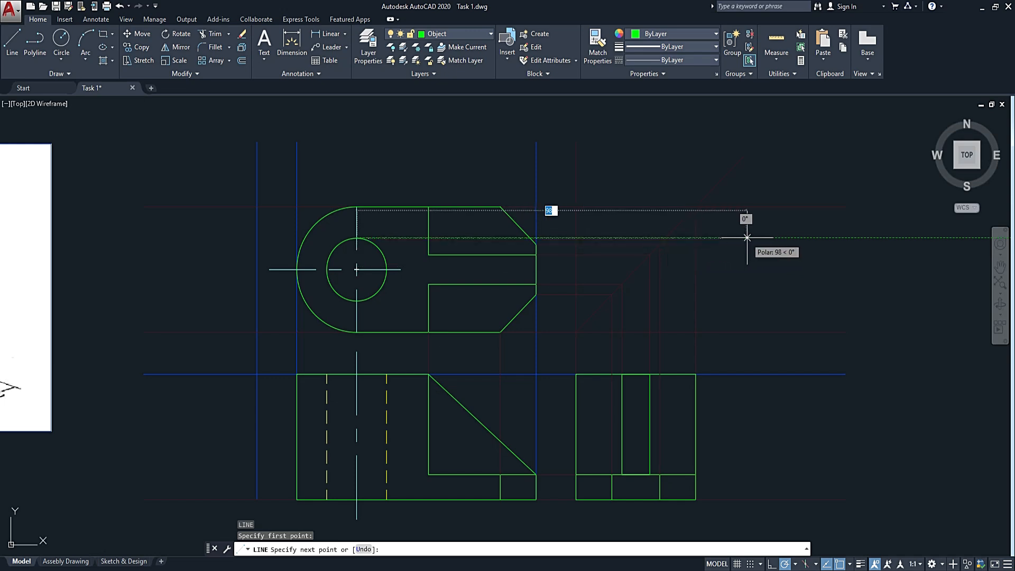
scroll(706, 244, up, 2)
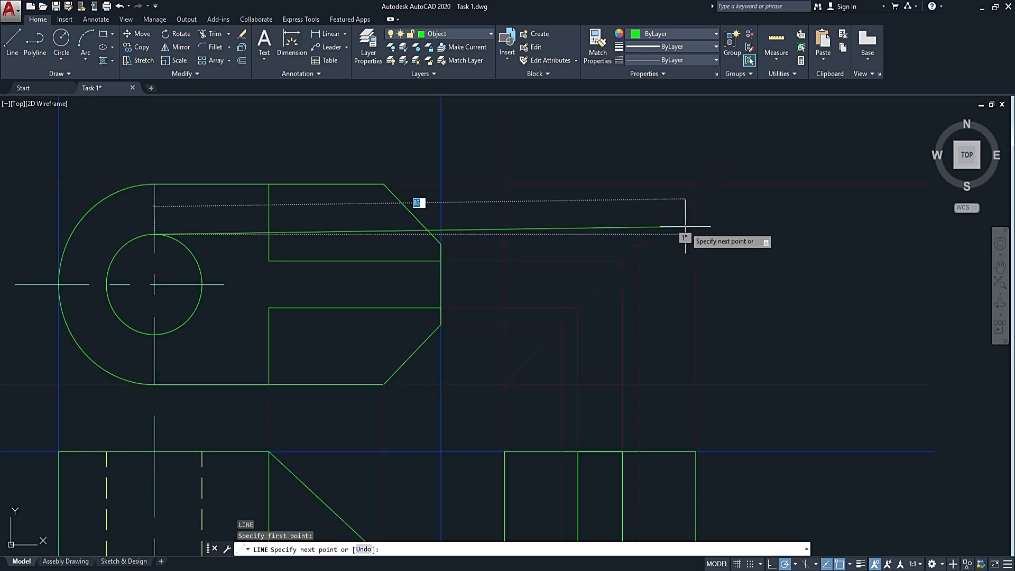
click(672, 233)
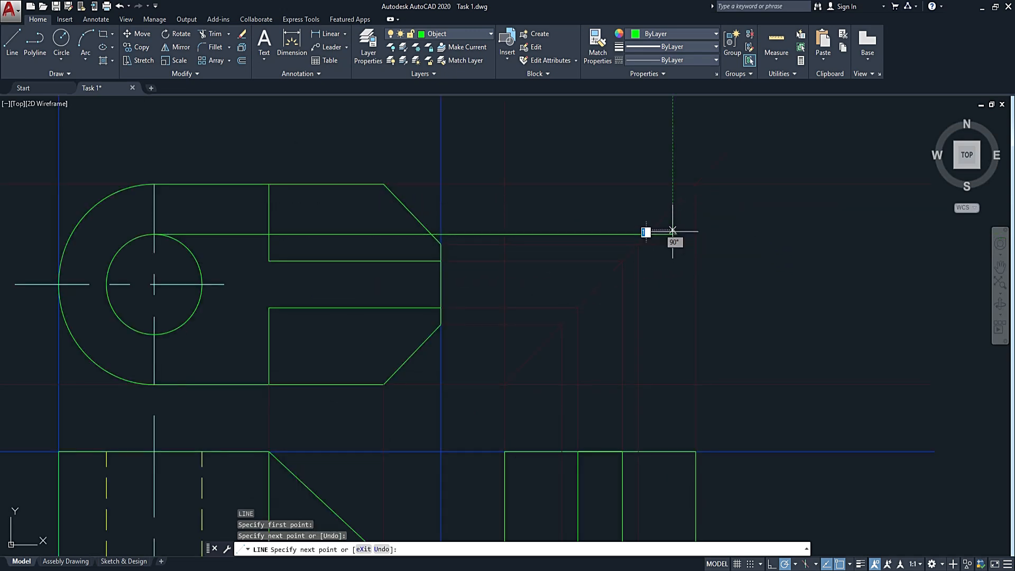
key(Return)
key(Return)
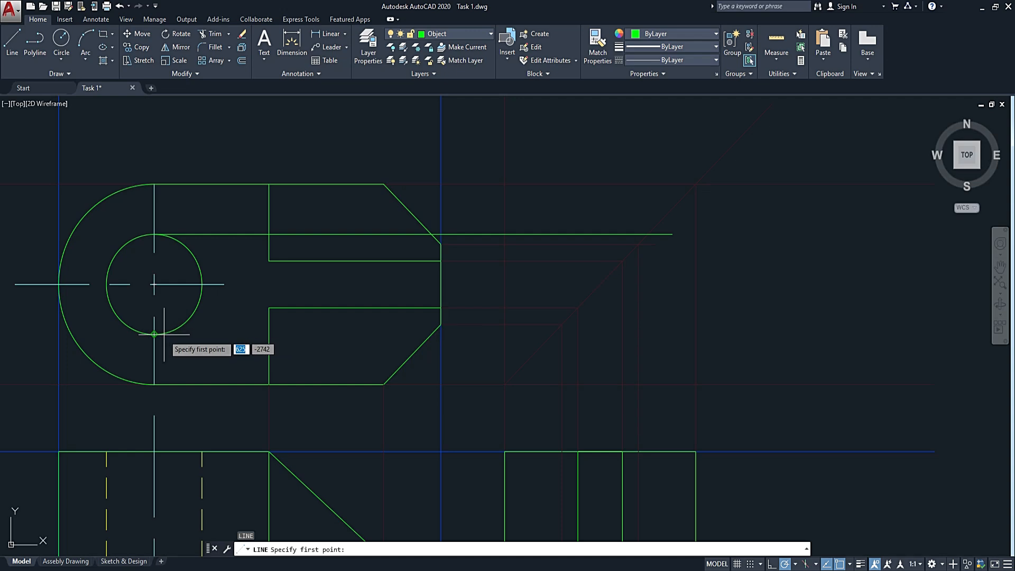
Draw a horizontal projection line about 69 long from the hole's lower quadrant in the top view past the 45° line.
click(162, 334)
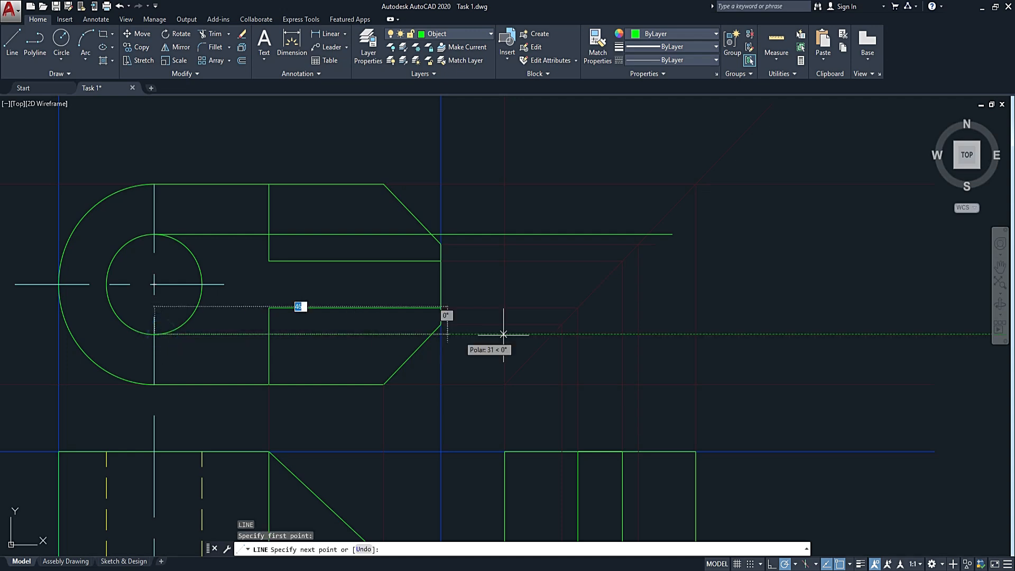
click(595, 334)
key(Escape)
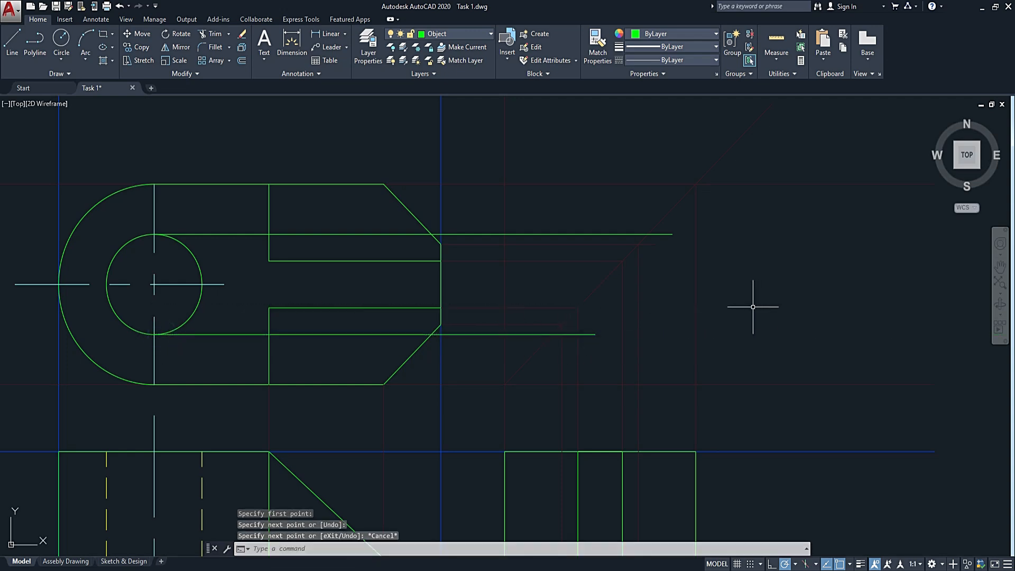
Draw a vertical line from where the upper hole projection meets the 45° line down to the side view's bottom edge.
key(space)
scroll(653, 242, up, 5)
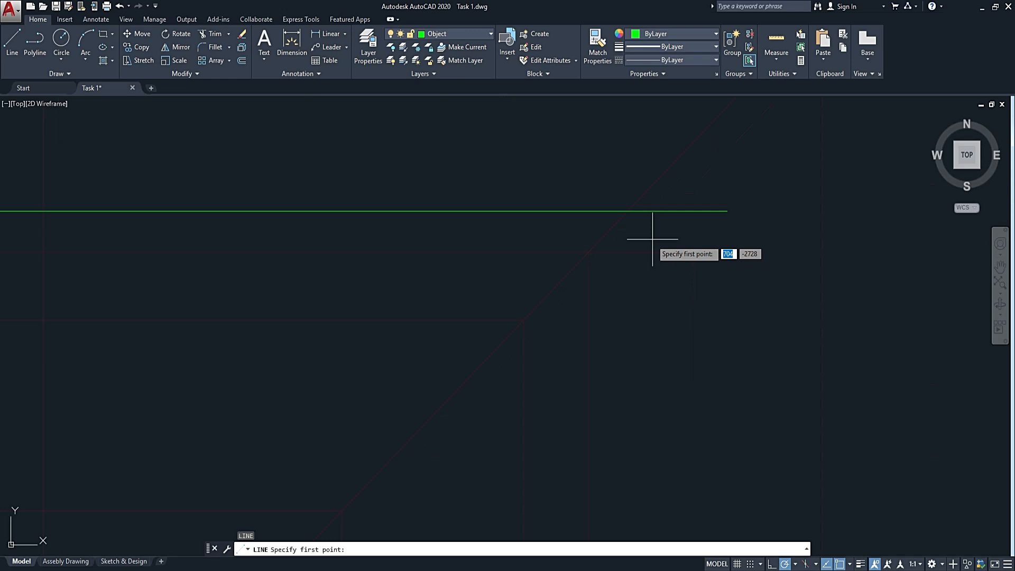
click(625, 213)
scroll(631, 286, down, 6)
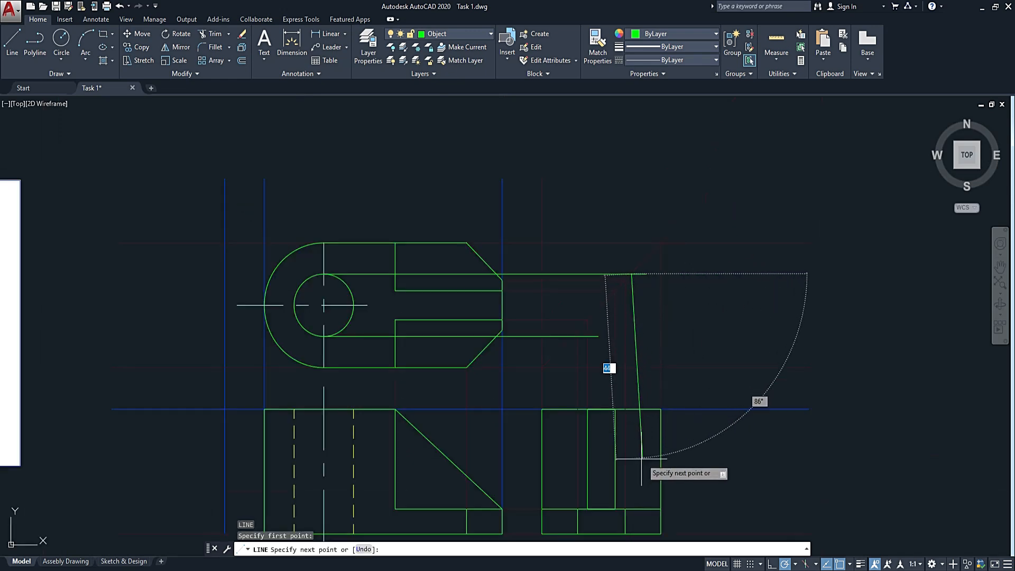
middle_drag(641, 459, 610, 356)
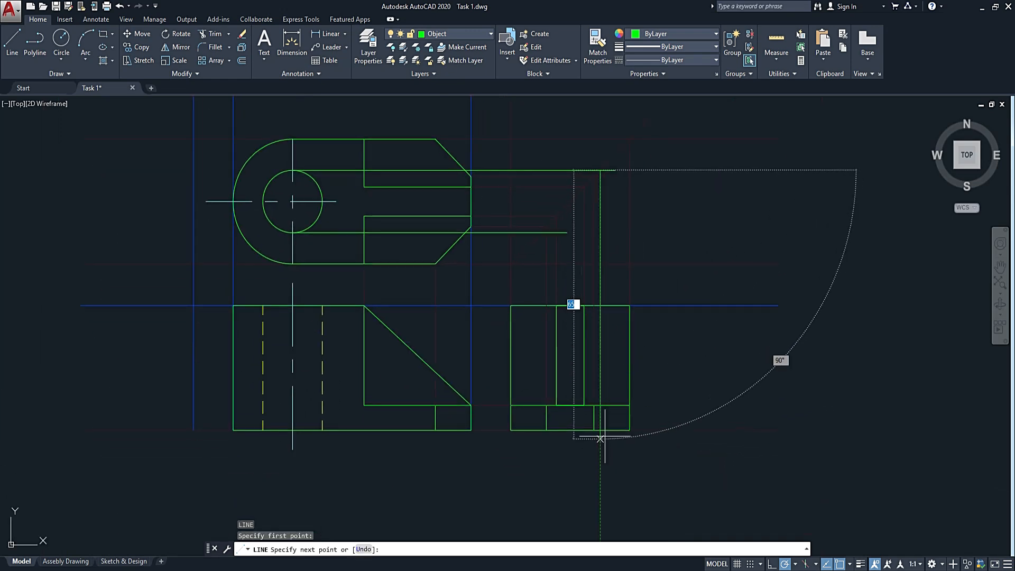
scroll(602, 430, up, 3)
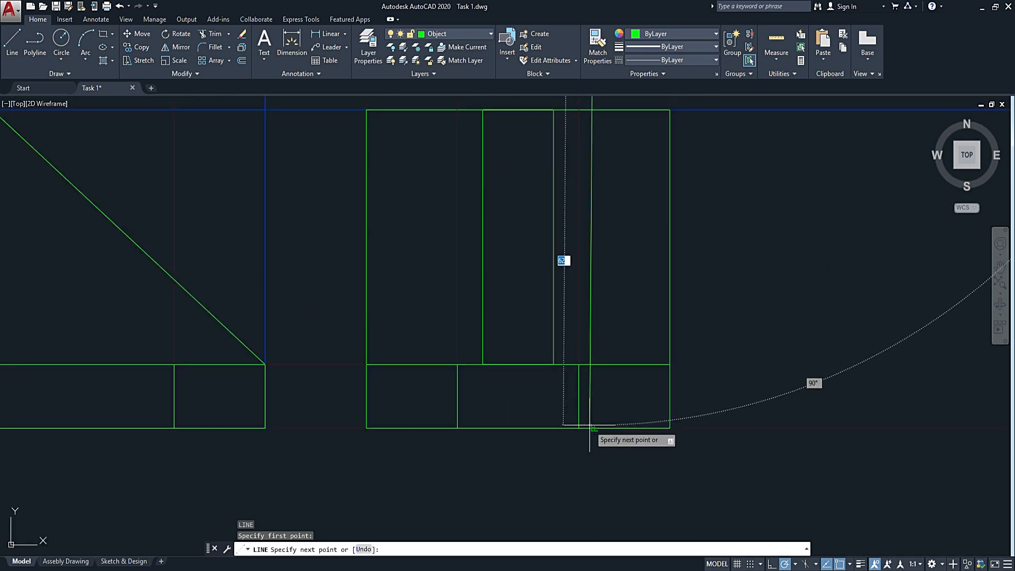
click(591, 425)
key(Return)
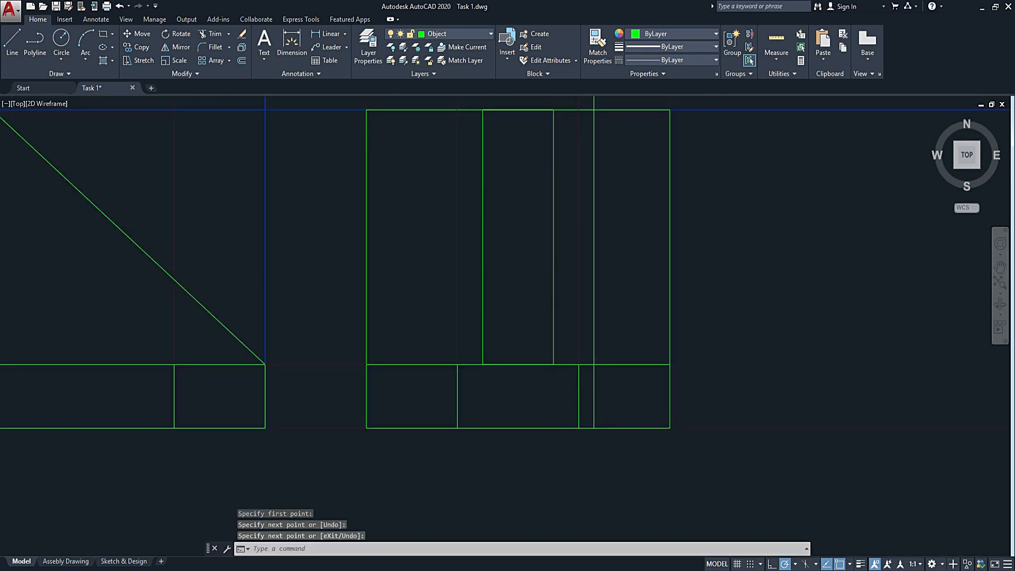
Draw a vertical line from where the lower hole projection meets the 45° line down to the side view's bottom edge.
scroll(568, 398, down, 3)
key(Return)
scroll(533, 214, up, 5)
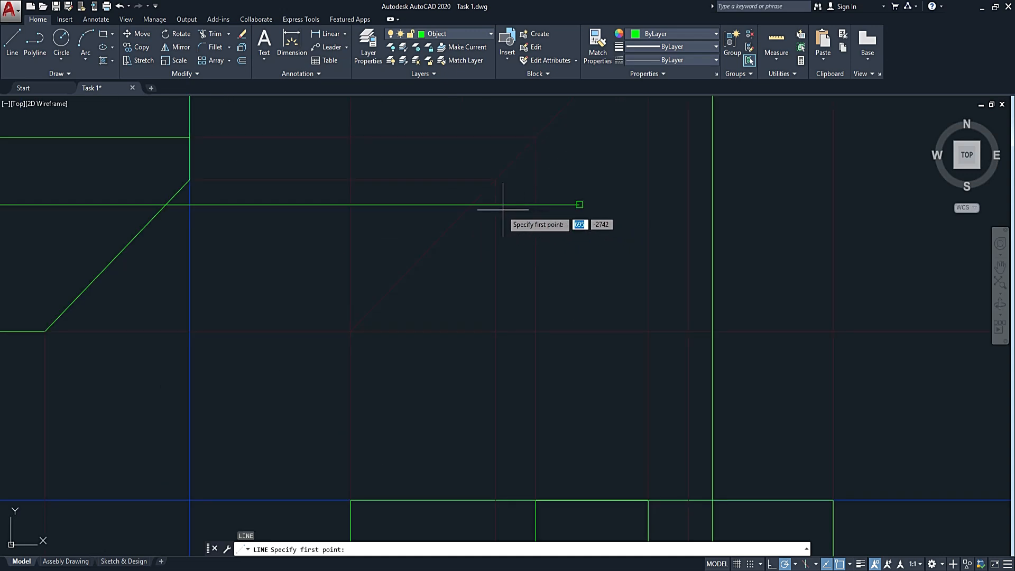
click(471, 205)
scroll(454, 238, down, 5)
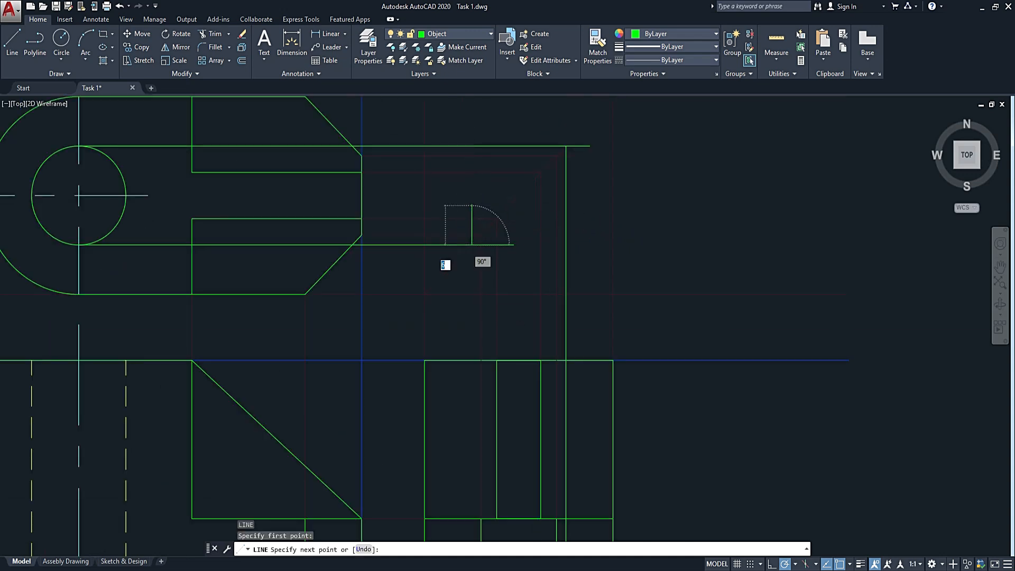
scroll(443, 370, up, 5)
scroll(485, 288, up, 3)
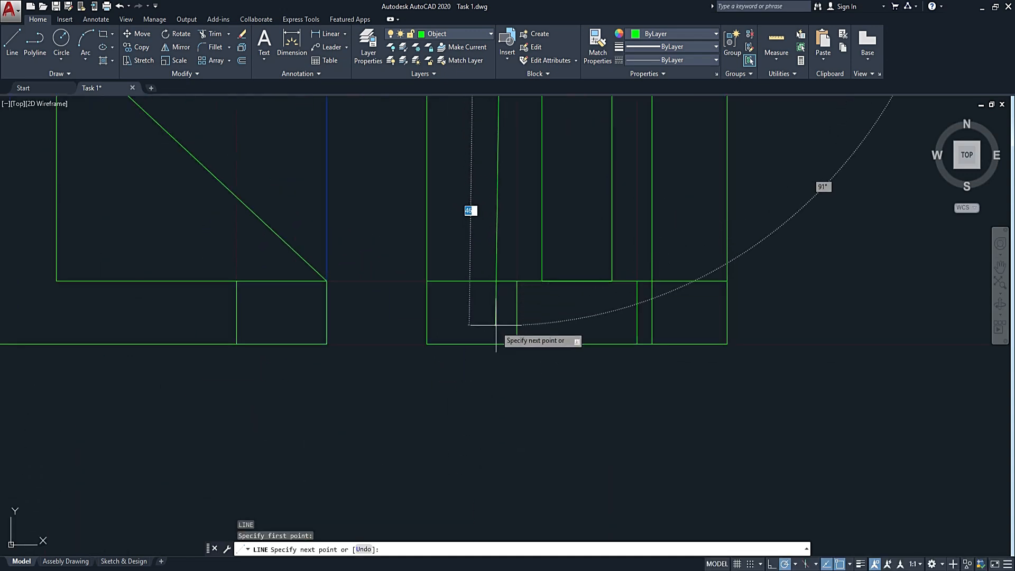
click(502, 343)
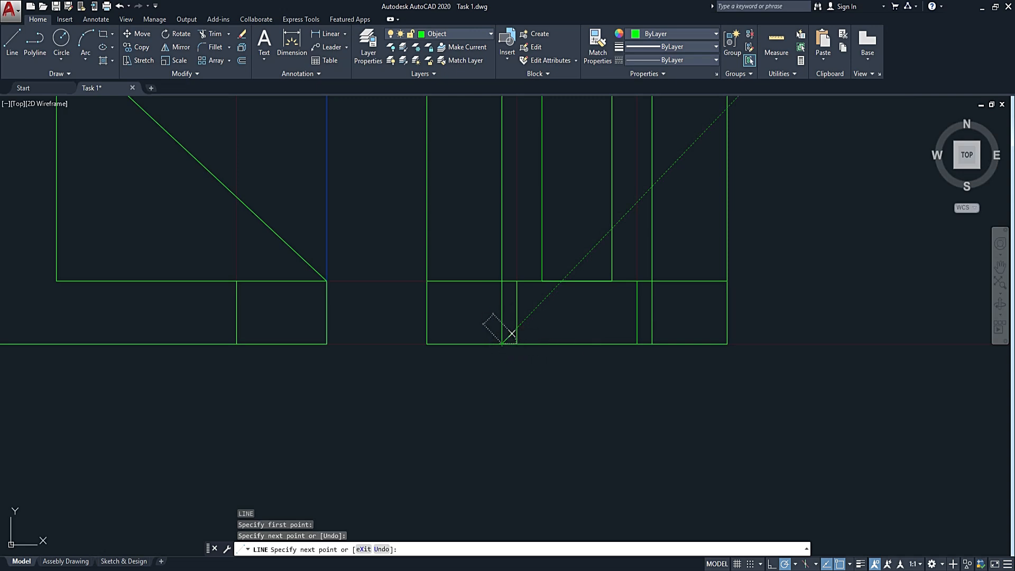
key(Escape)
scroll(482, 367, down, 4)
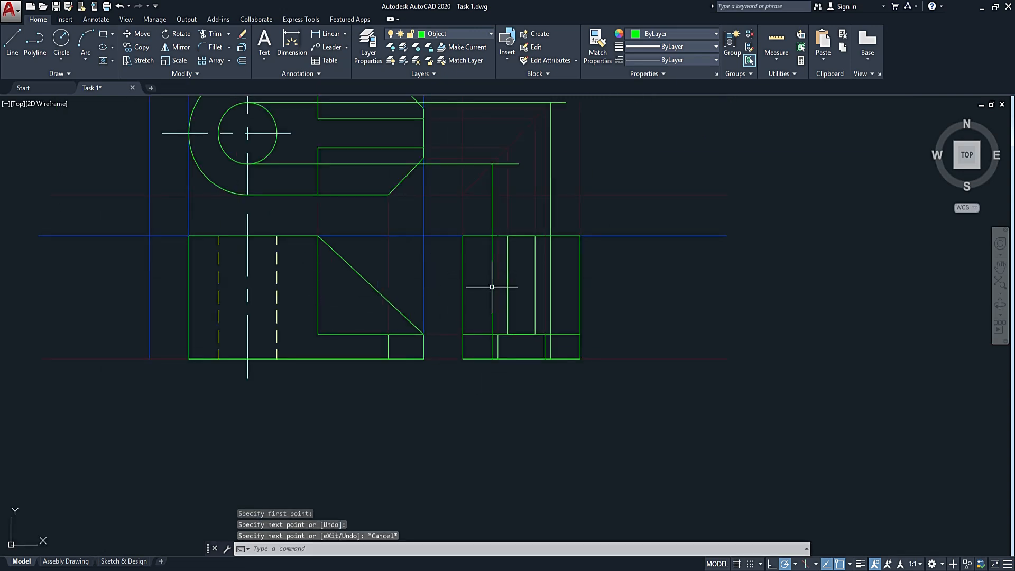
Make Hidden Line the current layer and trace the side view's right hole edge from the top edge to the bottom edge.
mouse_move(559, 210)
middle_down()
mouse_move(545, 234)
mouse_move(534, 226)
middle_up()
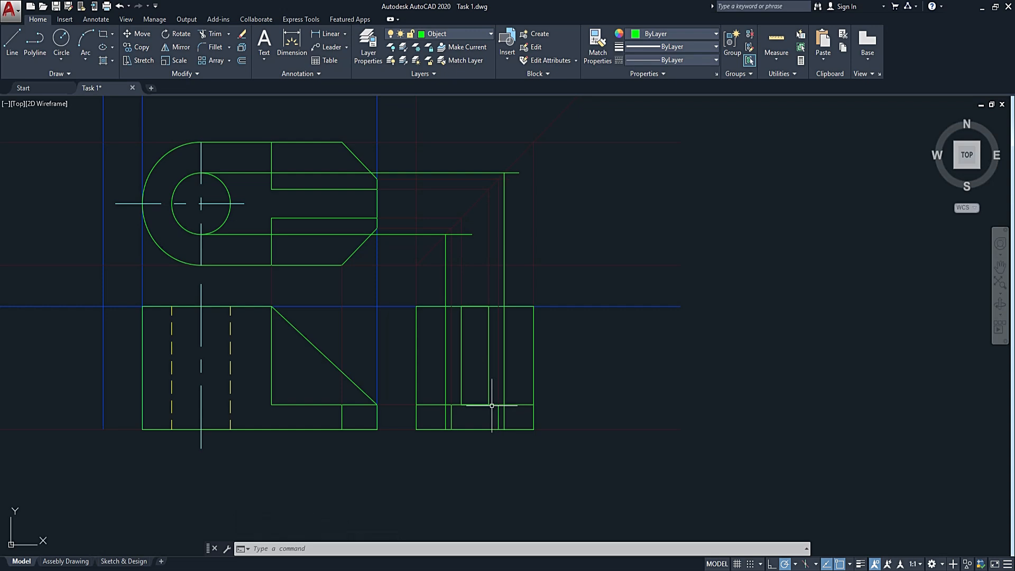
click(453, 36)
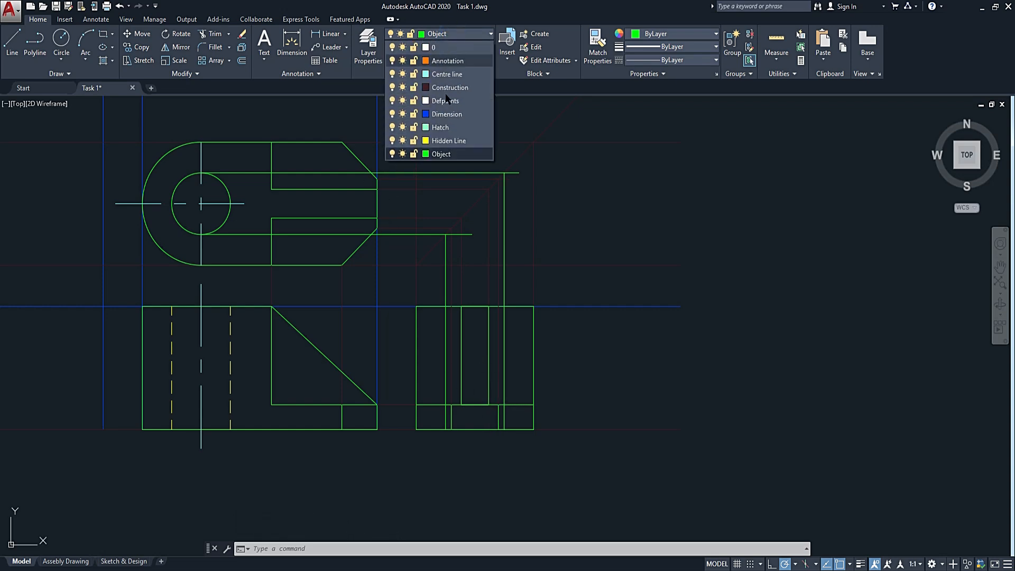
click(448, 139)
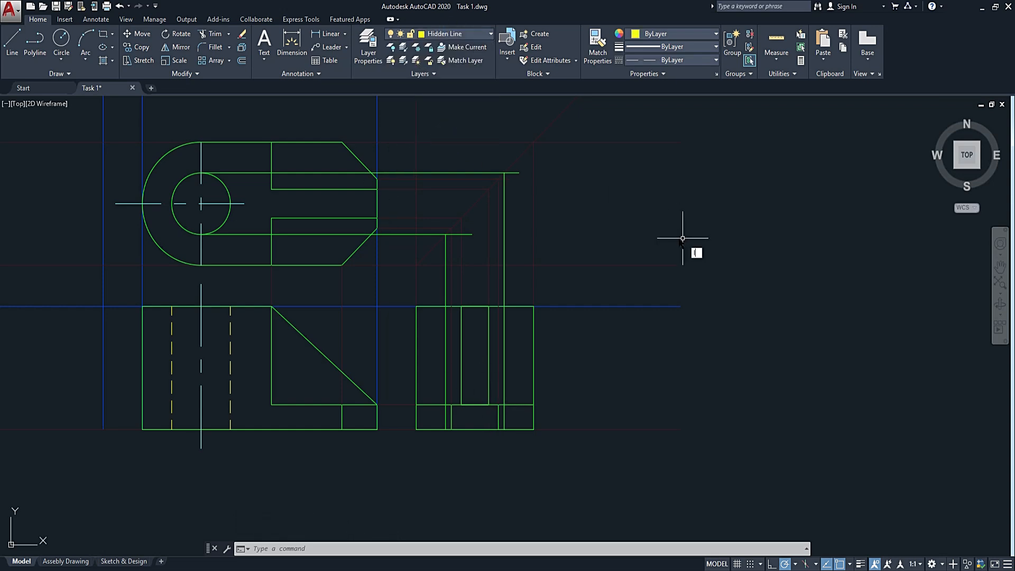
text(l)
key(Return)
scroll(489, 320, up, 4)
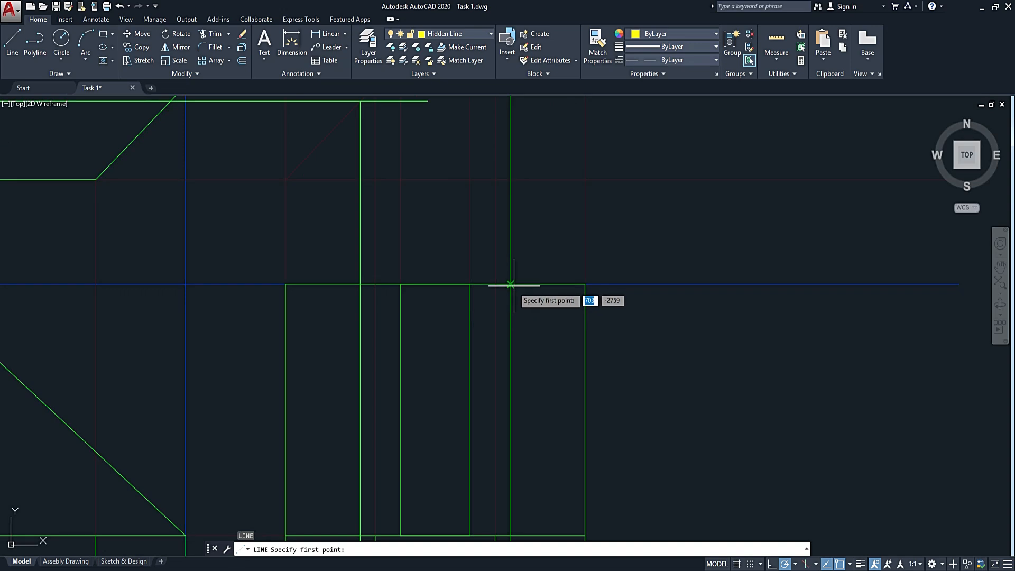
click(510, 285)
middle_drag(537, 432, 588, 239)
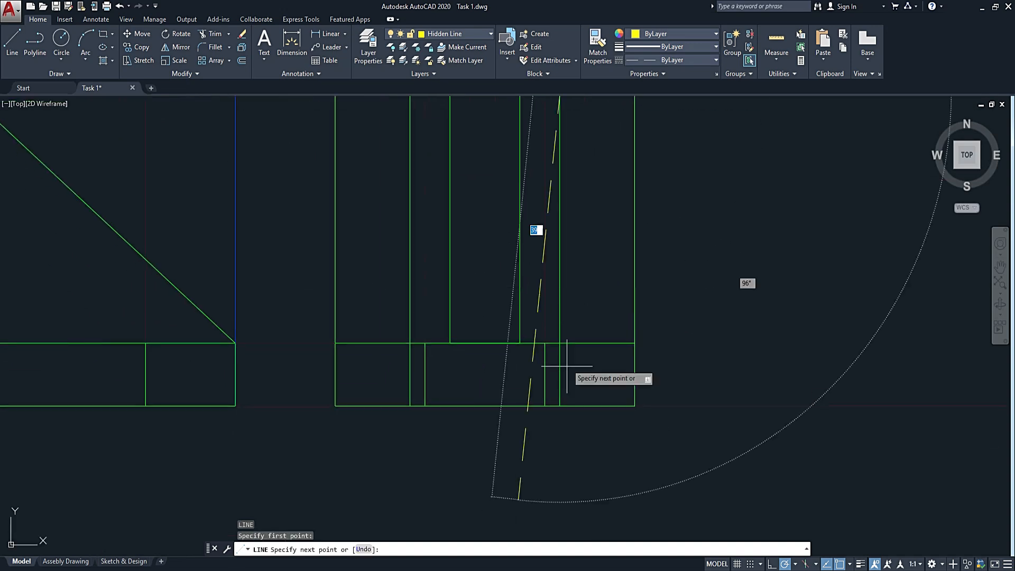
click(560, 406)
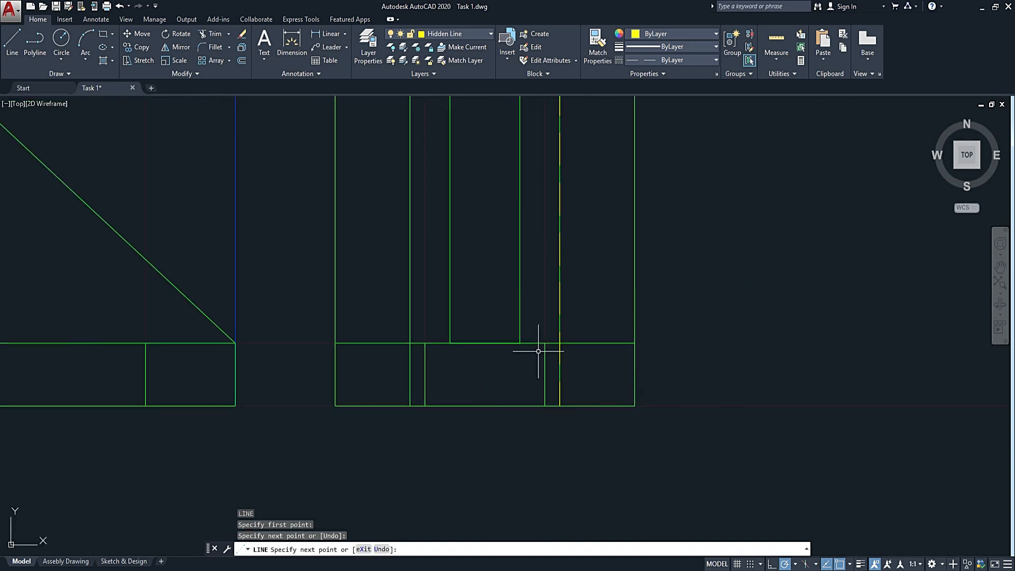
key(Return)
key(Return)
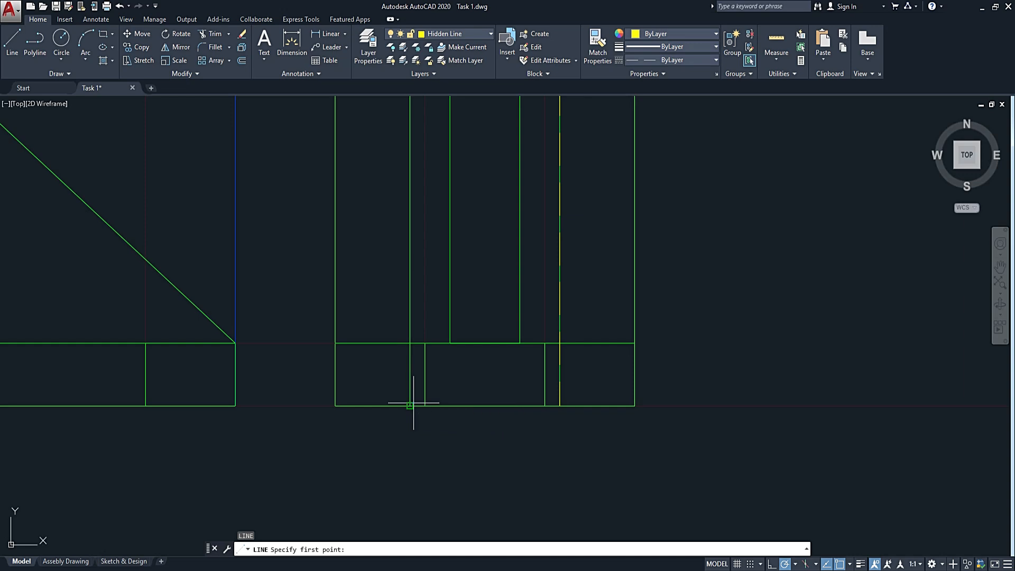
Draw the left hidden hole edge in the side view from the bottom edge up to the top edge.
click(413, 402)
middle_drag(427, 229, 423, 501)
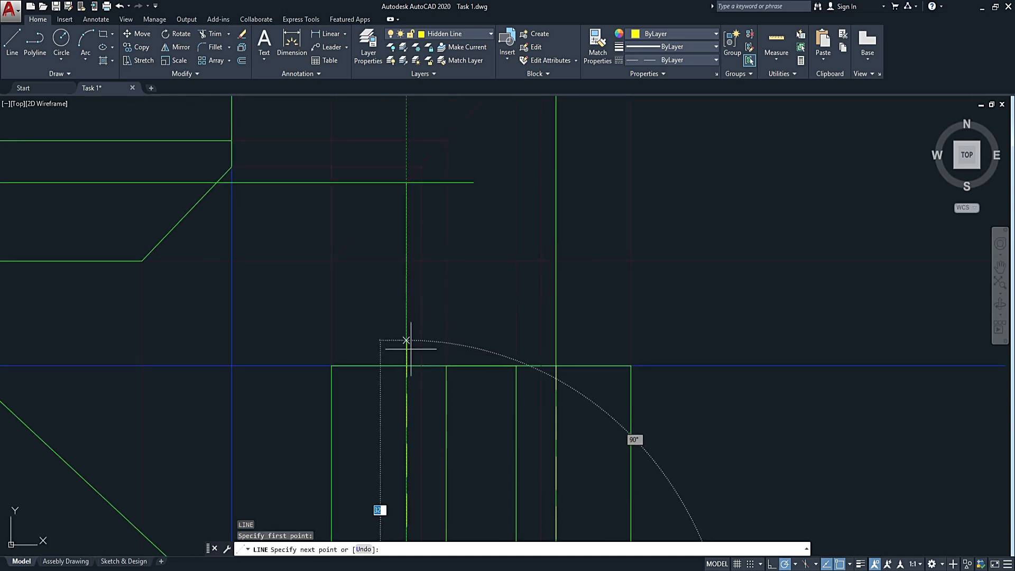
key(Escape)
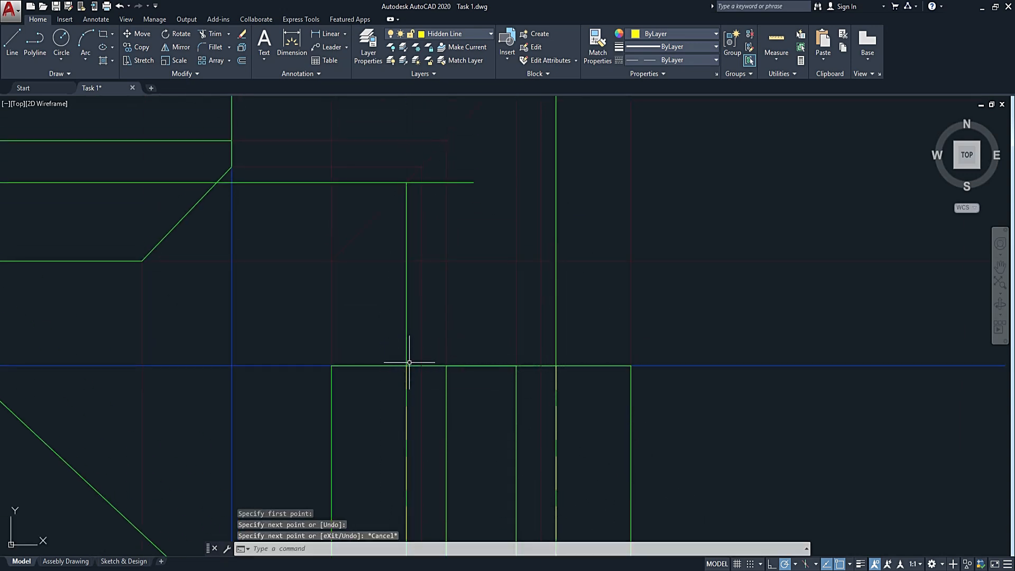
key(Escape)
Move the projection and guide lines crossing the area above and beside the side view to the Construction layer.
click(675, 154)
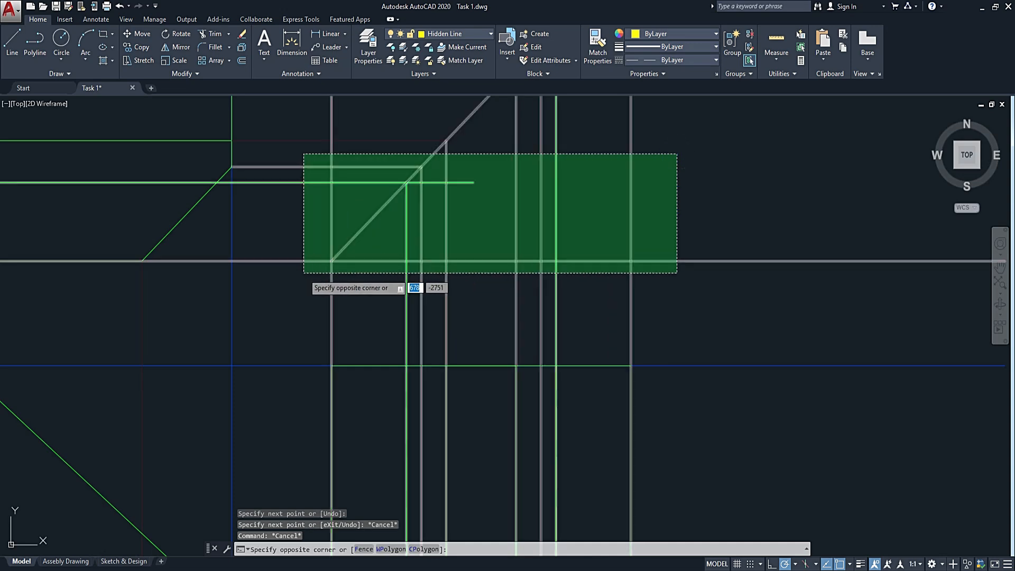
click(303, 272)
click(714, 315)
click(671, 414)
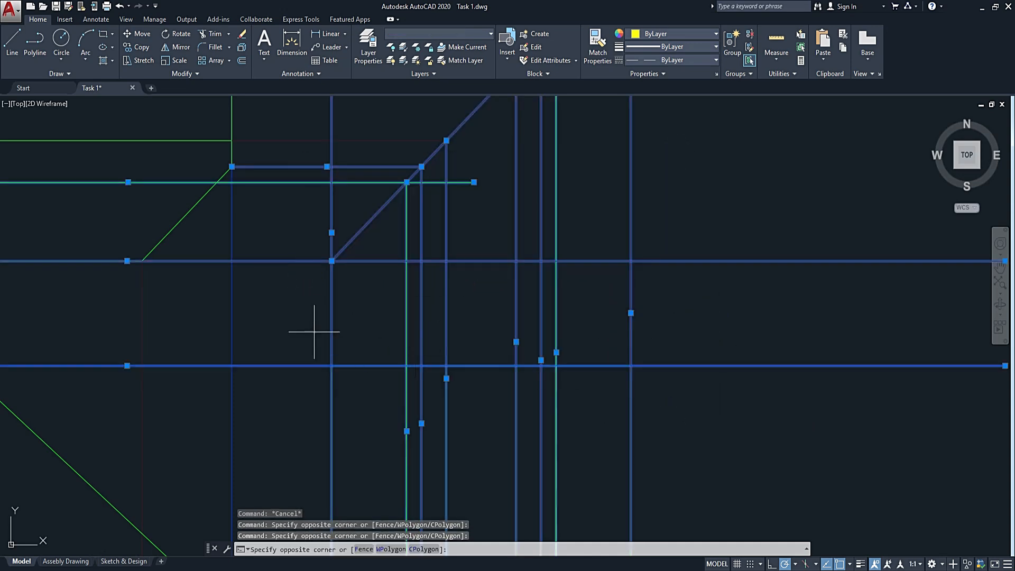
click(190, 412)
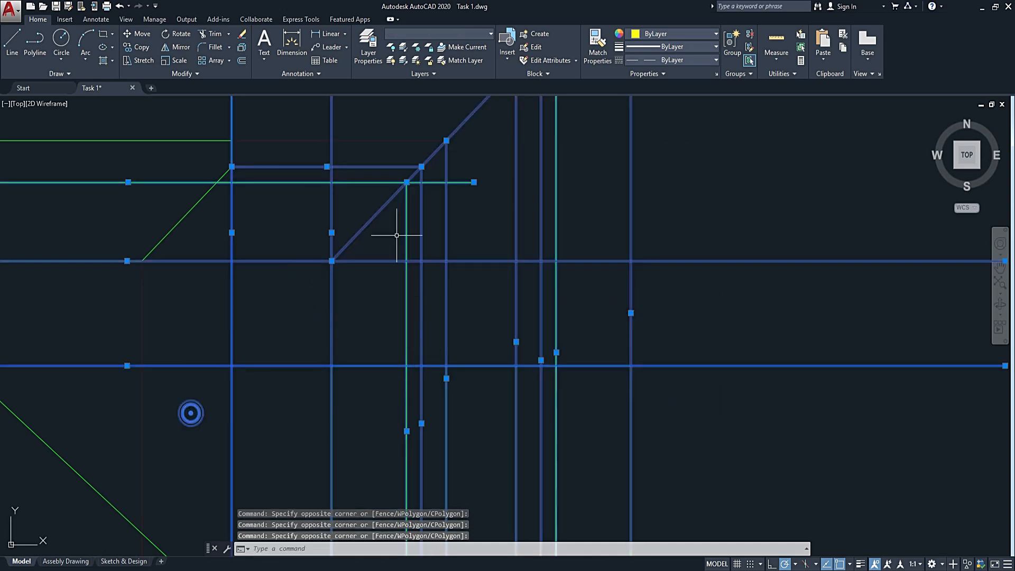
click(463, 33)
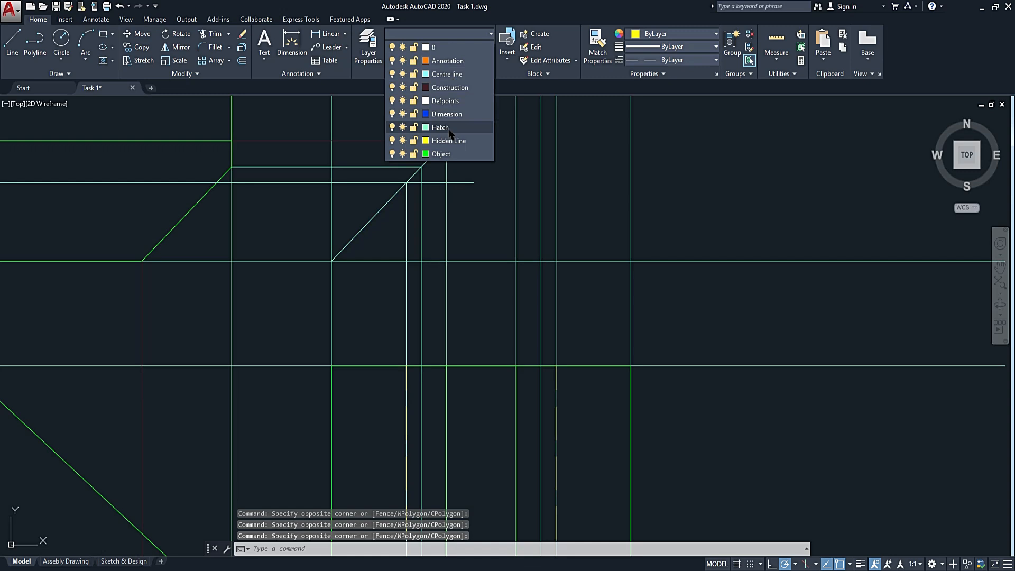
click(450, 87)
scroll(653, 272, down, 3)
key(Escape)
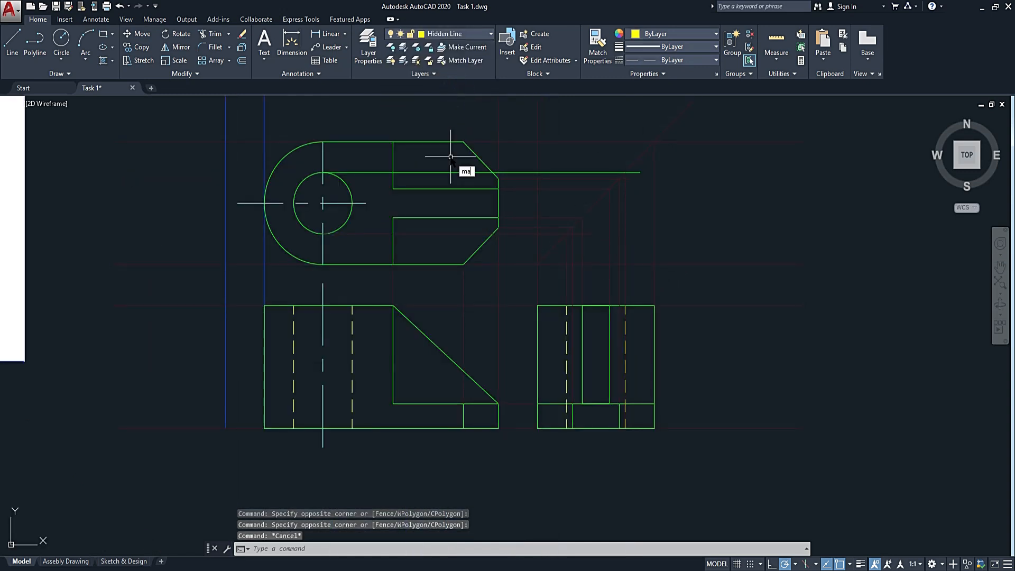
Match the upper hole projection line and the two blue vertical guides at the front view's left to a Construction-layer line.
text(ma)
key(Return)
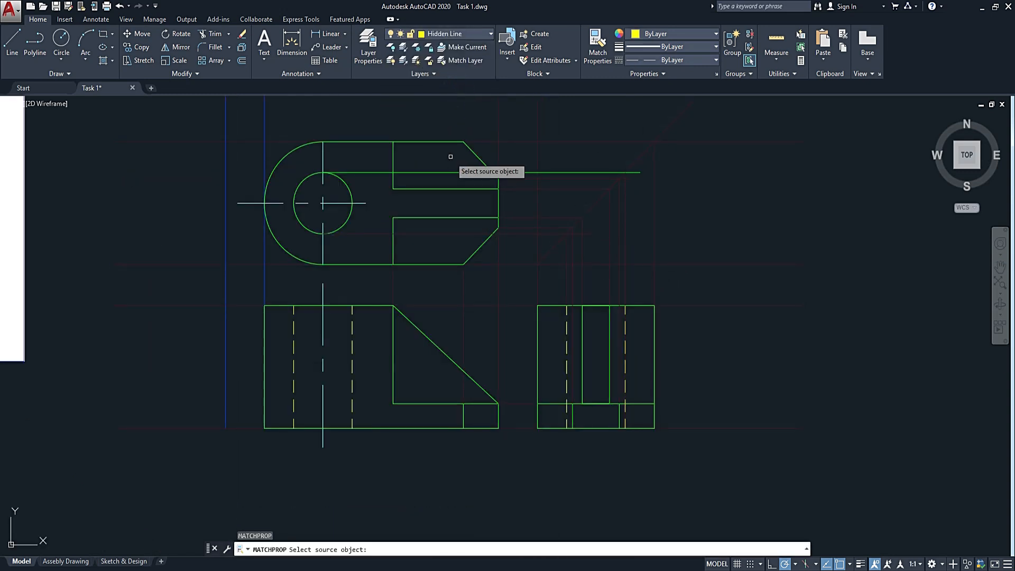
click(560, 233)
click(607, 143)
click(553, 233)
click(283, 273)
click(159, 288)
key(Escape)
key(Escape)
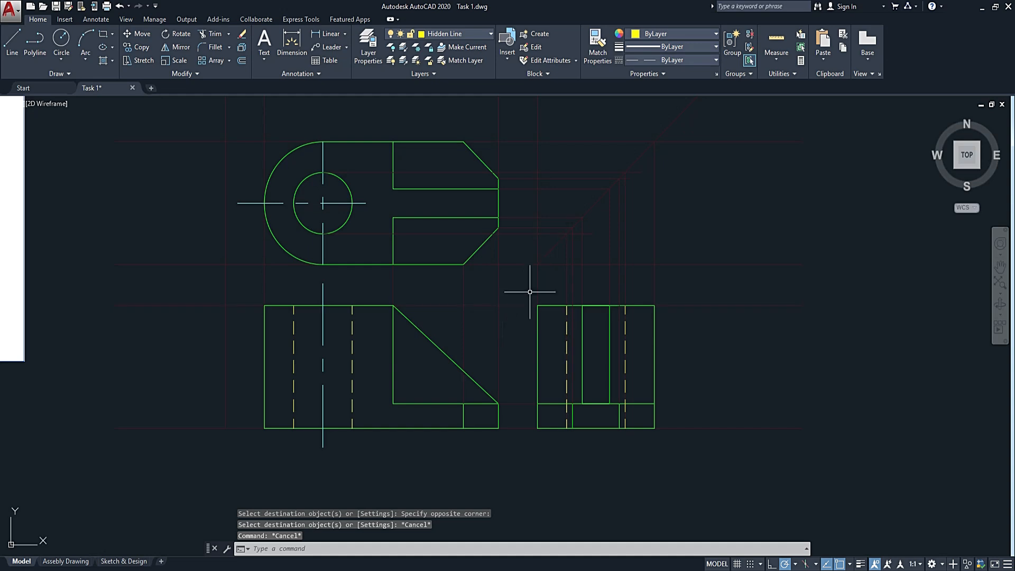
Copy the projection symbol and the Plan View, Left View and Front View labels from the earlier drawing to below the bracket views.
scroll(516, 251, down, 4)
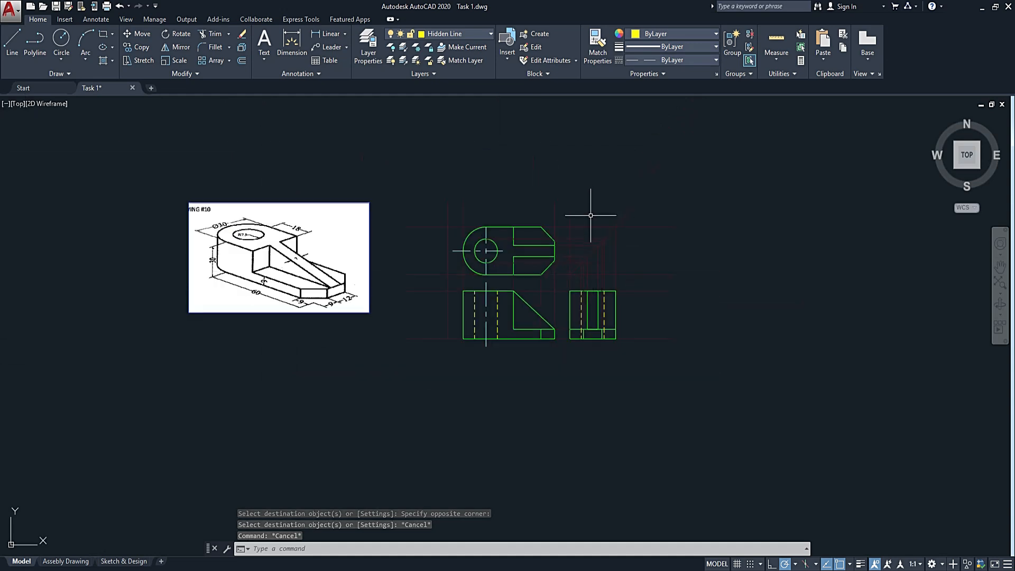
scroll(585, 233, down, 2)
scroll(614, 230, down, 4)
middle_drag(639, 184, 524, 283)
scroll(552, 168, up, 6)
scroll(553, 169, up, 6)
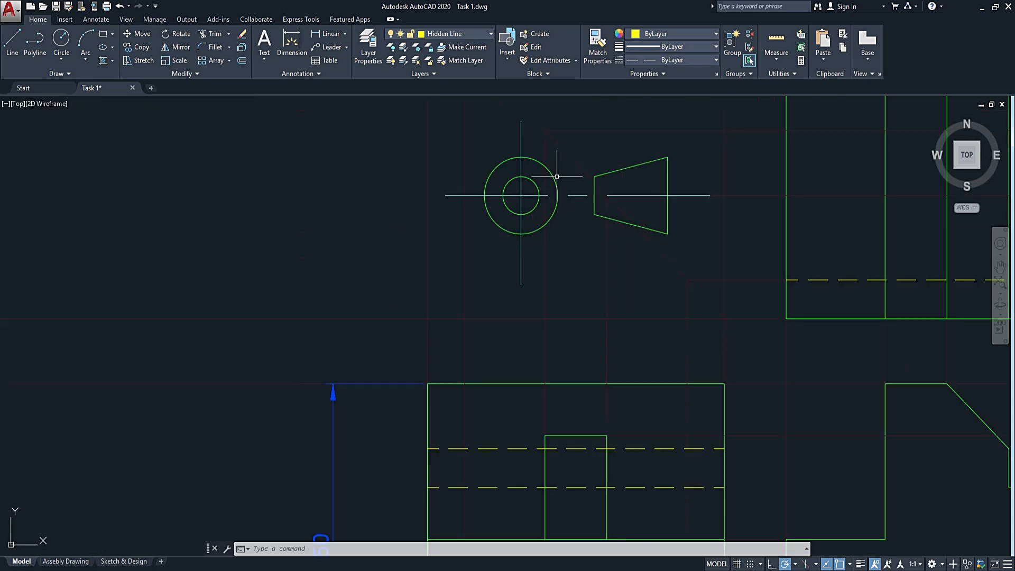
drag(489, 167, 351, 279)
drag(316, 165, 251, 187)
scroll(344, 208, down, 4)
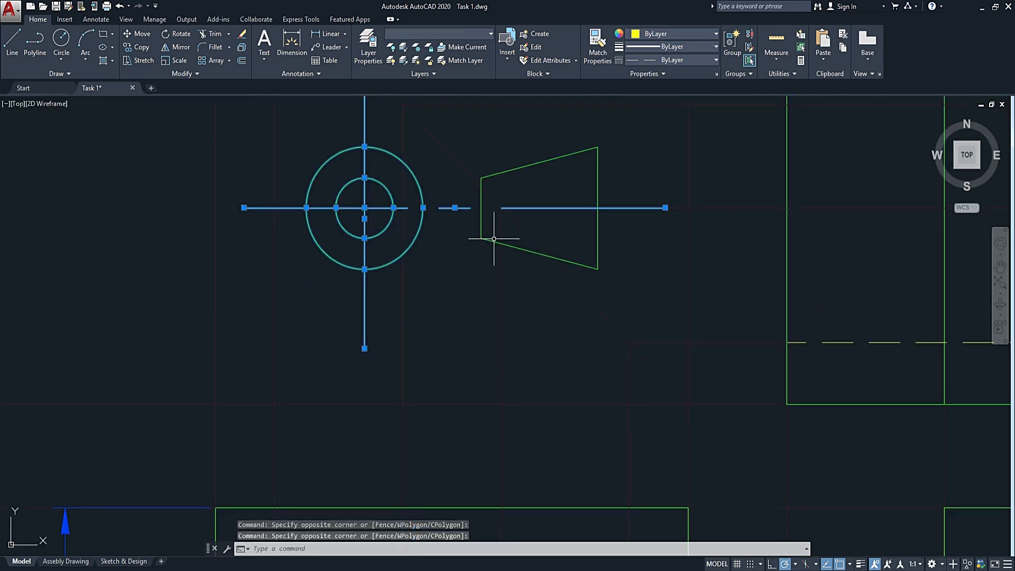
click(457, 260)
click(607, 136)
click(573, 166)
scroll(576, 178, down, 6)
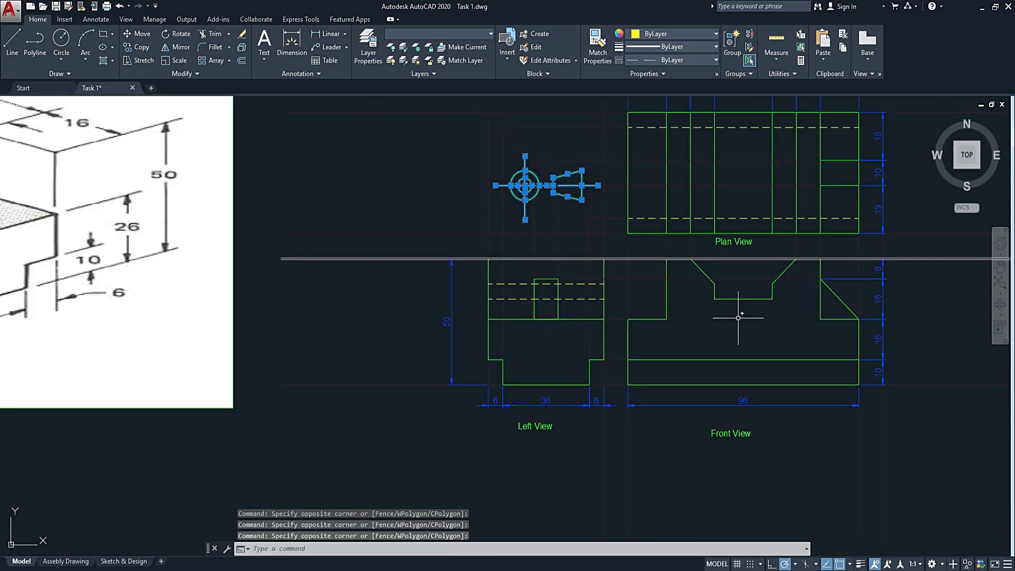
click(731, 241)
click(533, 424)
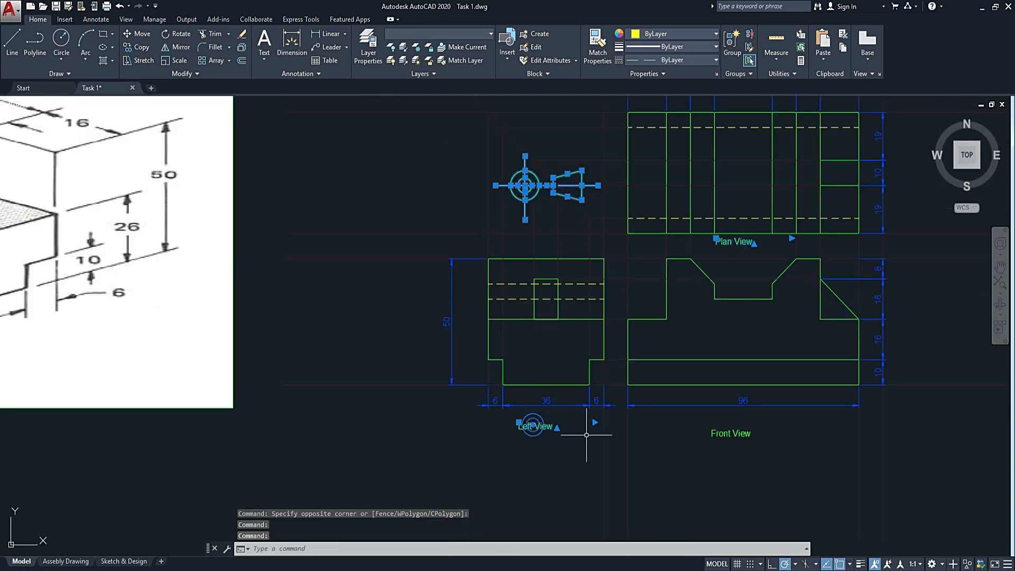
click(737, 431)
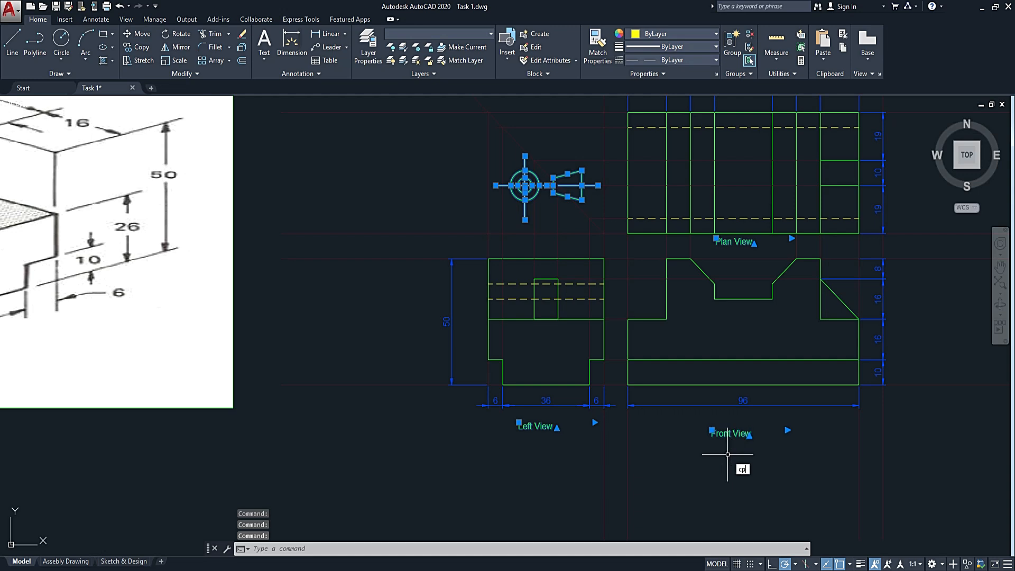
key(Return)
click(743, 233)
scroll(729, 413, down, 5)
mouse_move(733, 412)
middle_down()
mouse_move(745, 425)
mouse_move(745, 250)
middle_up()
scroll(745, 265, down, 6)
scroll(680, 411, up, 6)
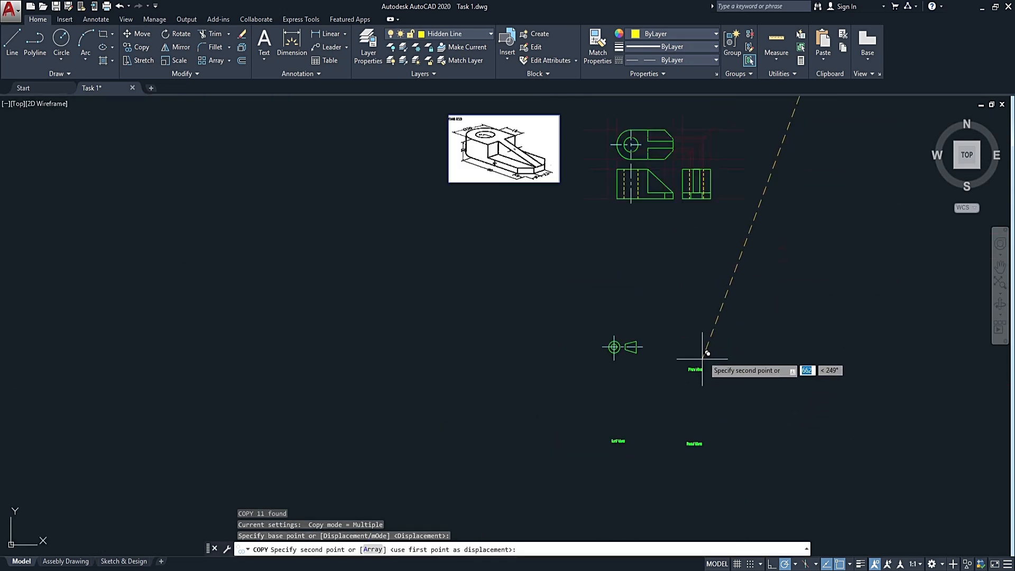
middle_drag(702, 359, 711, 286)
click(711, 287)
key(Escape)
Move the copied projection symbol into the space above the side view, beside the top view.
click(671, 250)
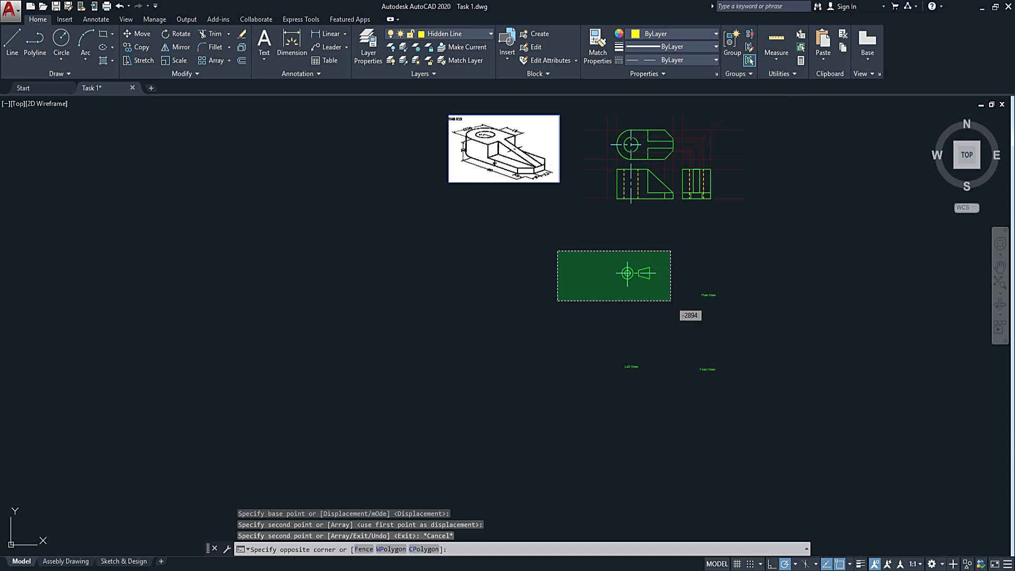
click(557, 301)
key(Return)
click(627, 273)
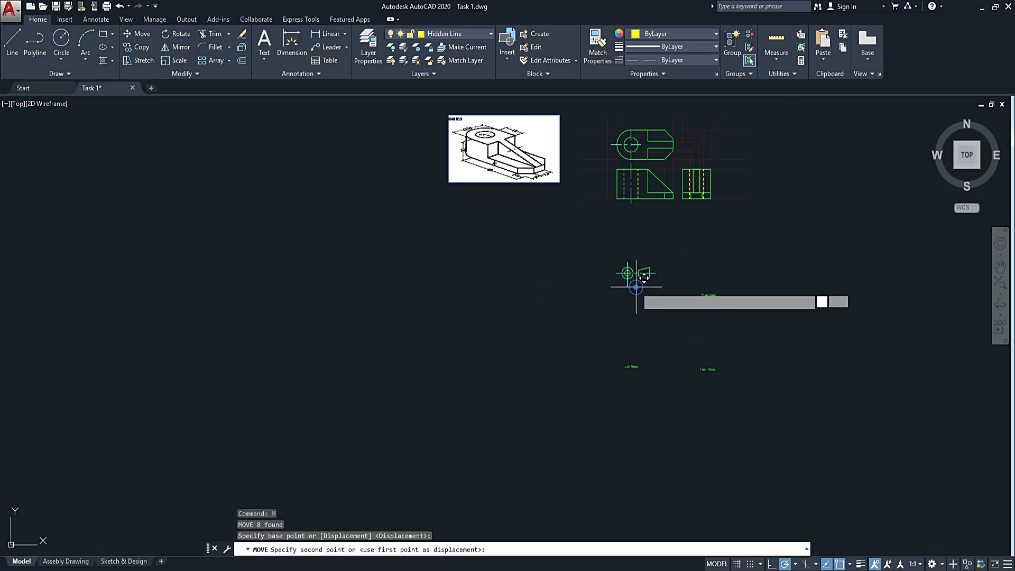
scroll(715, 148, up, 4)
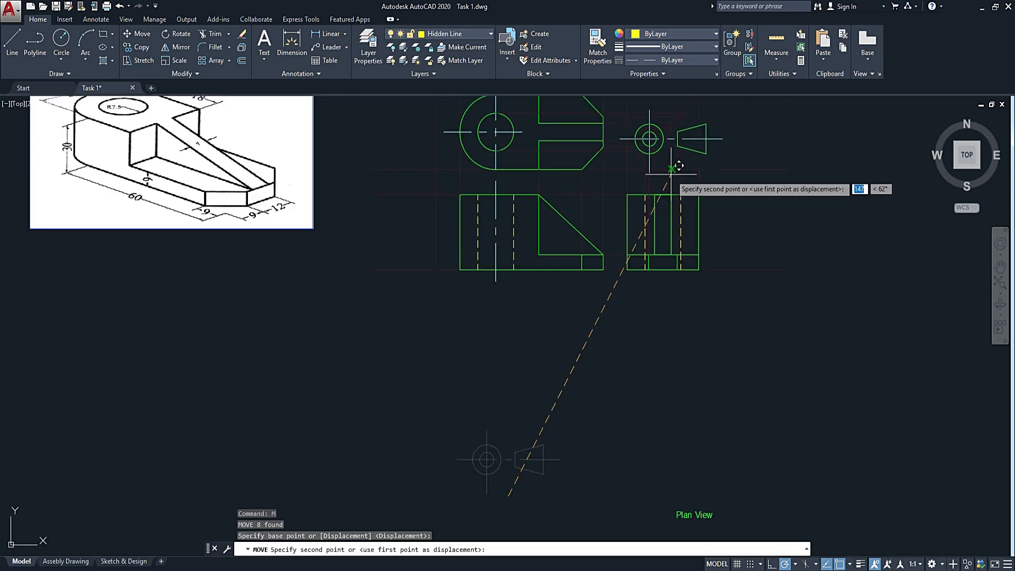
click(671, 174)
Move the copied Plan View label to the gap between the top view and the front view.
scroll(714, 330, down, 2)
middle_drag(709, 455, 698, 374)
click(728, 346)
click(634, 399)
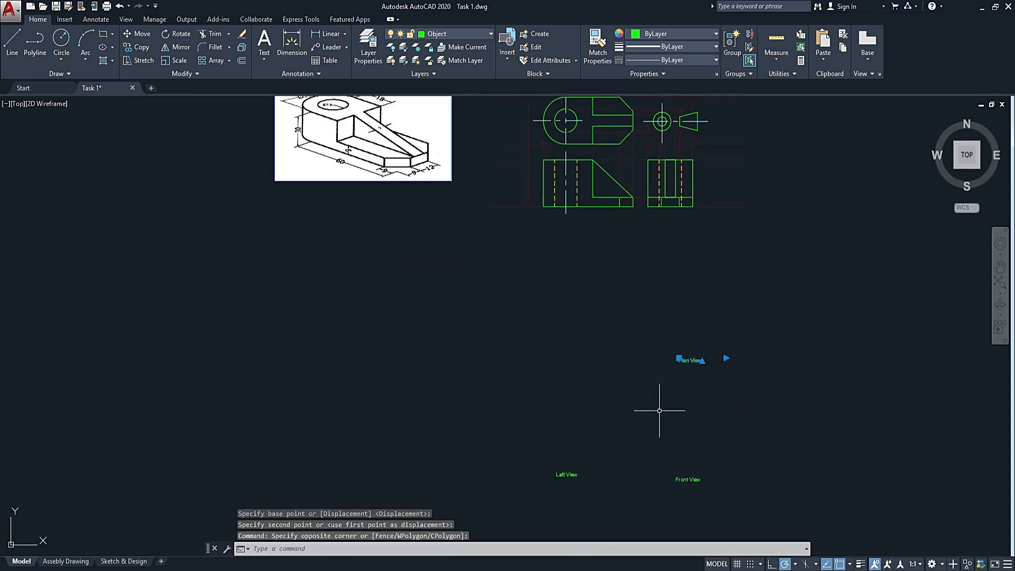
text(m)
key(Return)
click(726, 358)
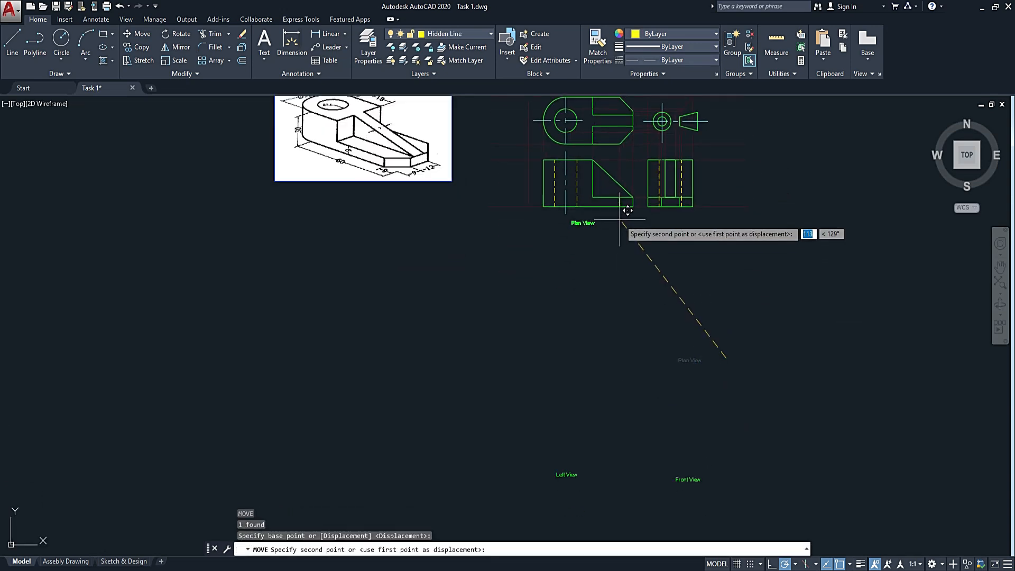
scroll(625, 159, up, 4)
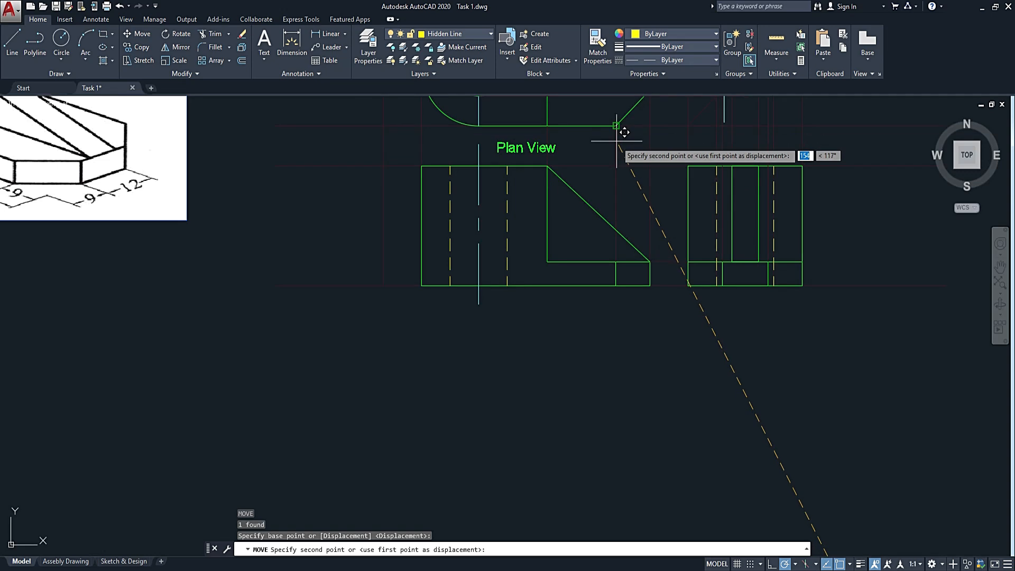
click(625, 144)
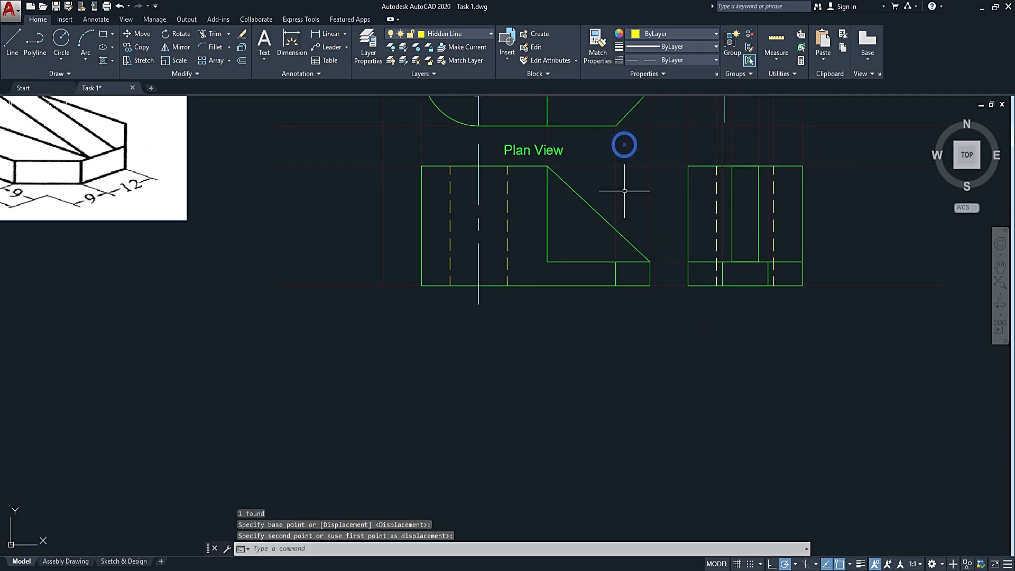
Move the copied Front View label to just below the front view of the bracket.
scroll(664, 383, down, 4)
middle_drag(671, 435, 623, 201)
click(698, 353)
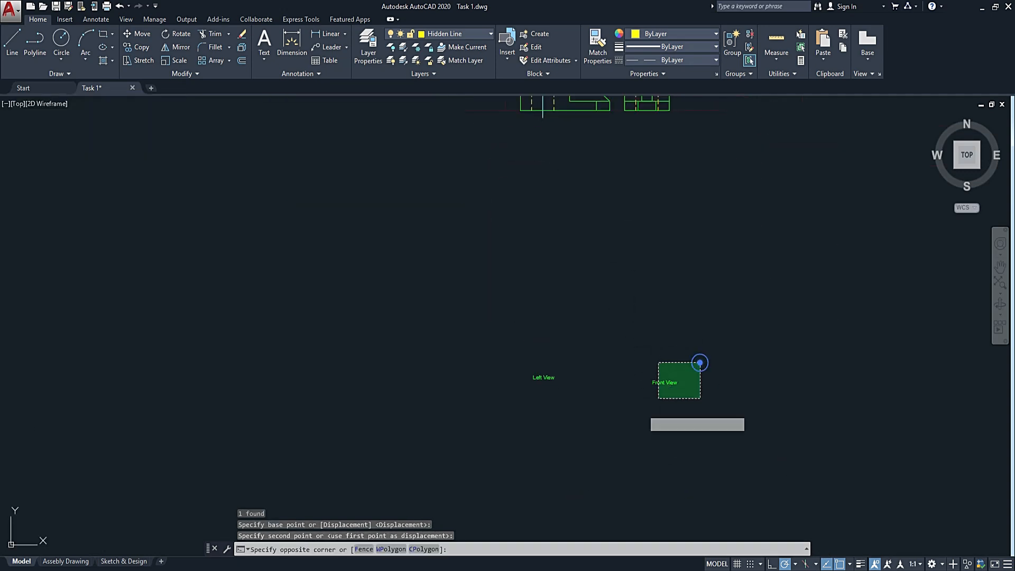
click(621, 426)
key(Return)
click(686, 397)
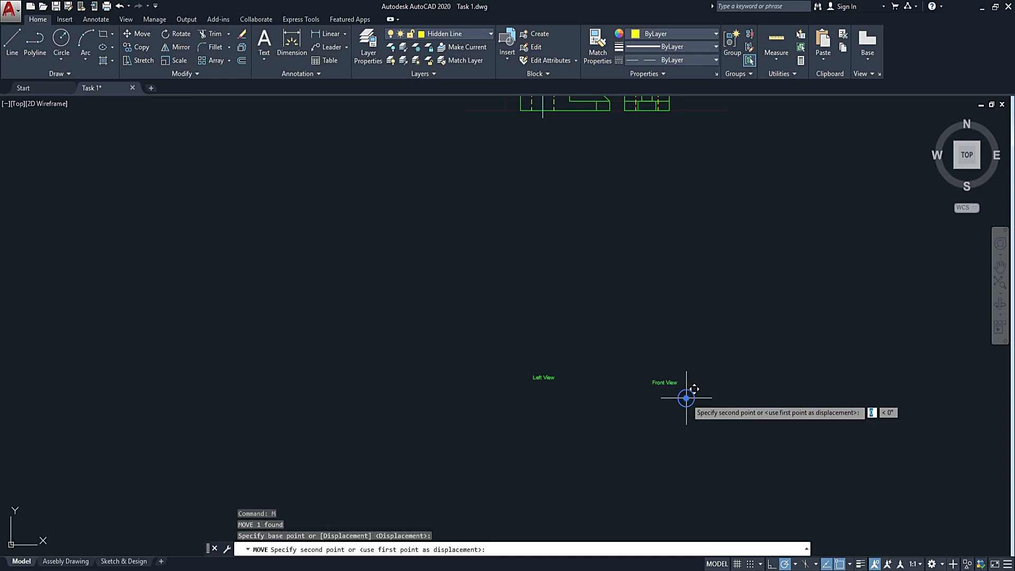
scroll(596, 151, up, 5)
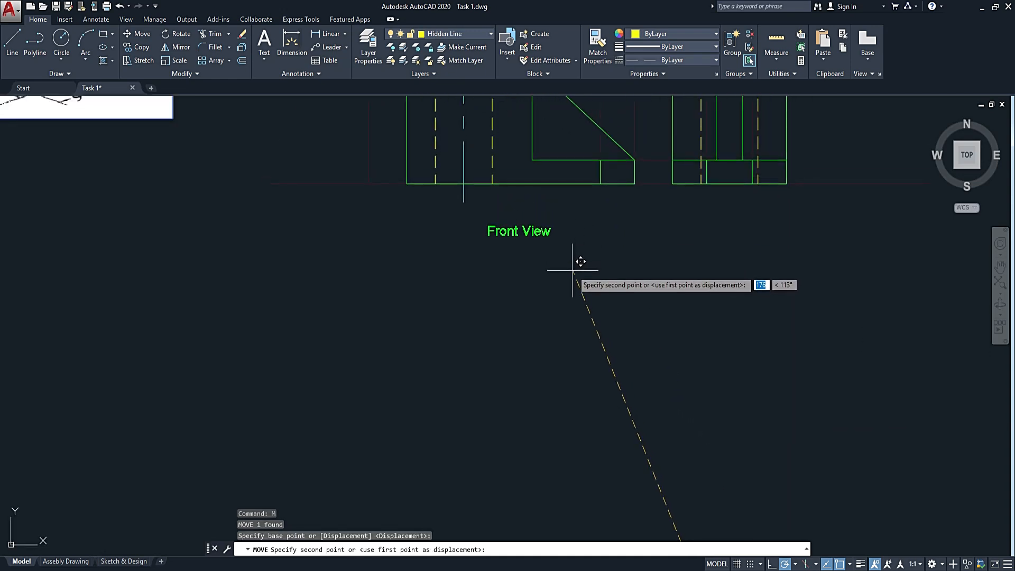
click(582, 285)
Move the copied Left View label to just below the side view, roughly level with the Front View label.
scroll(593, 408, down, 5)
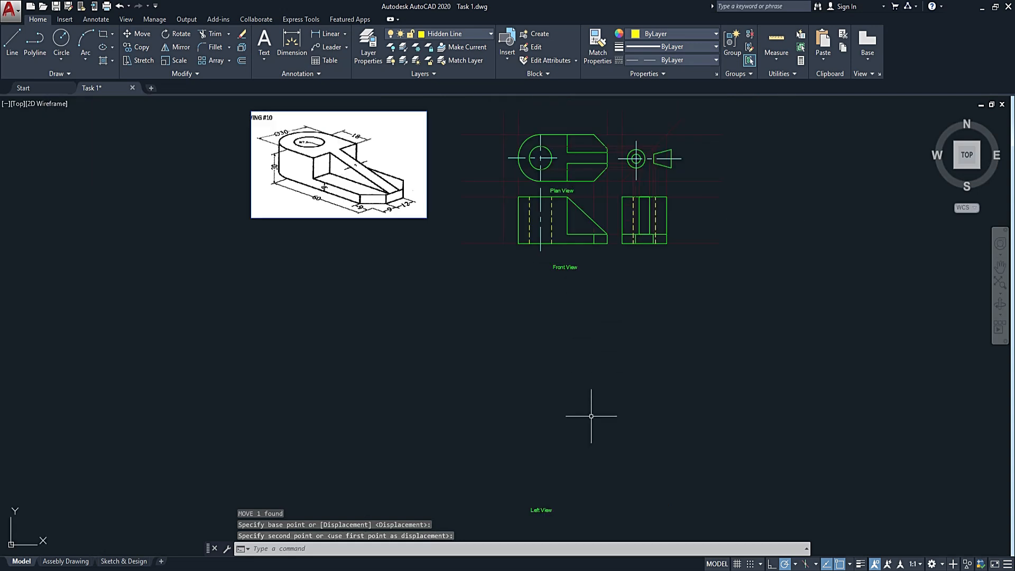
middle_drag(564, 386, 553, 295)
click(527, 417)
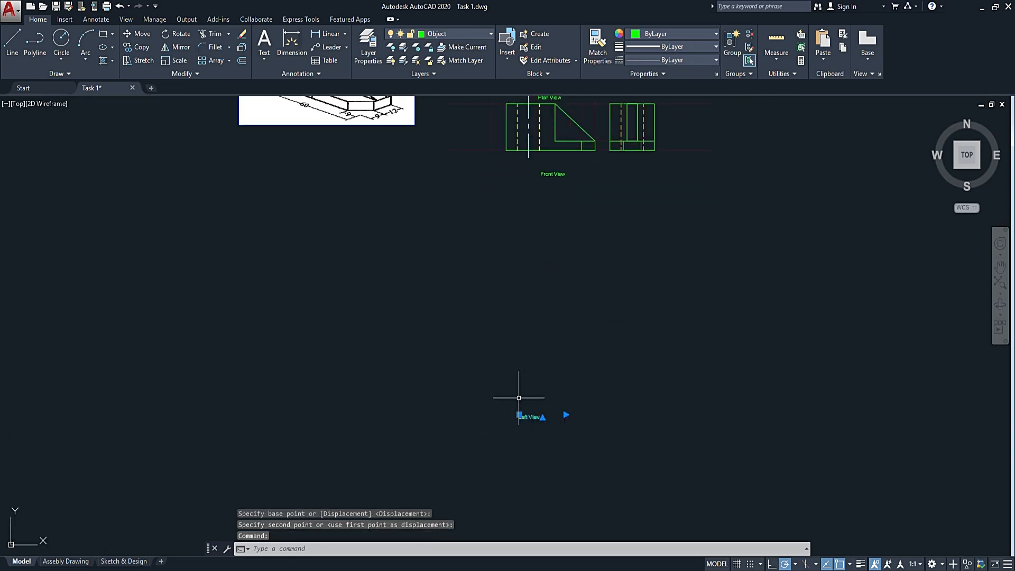
click(519, 415)
scroll(602, 181, up, 4)
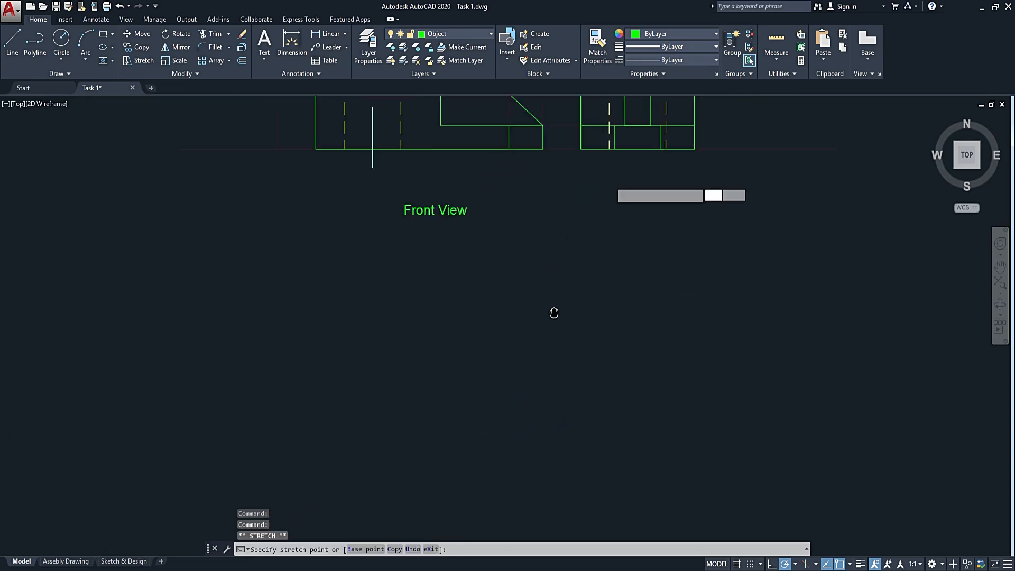
click(555, 355)
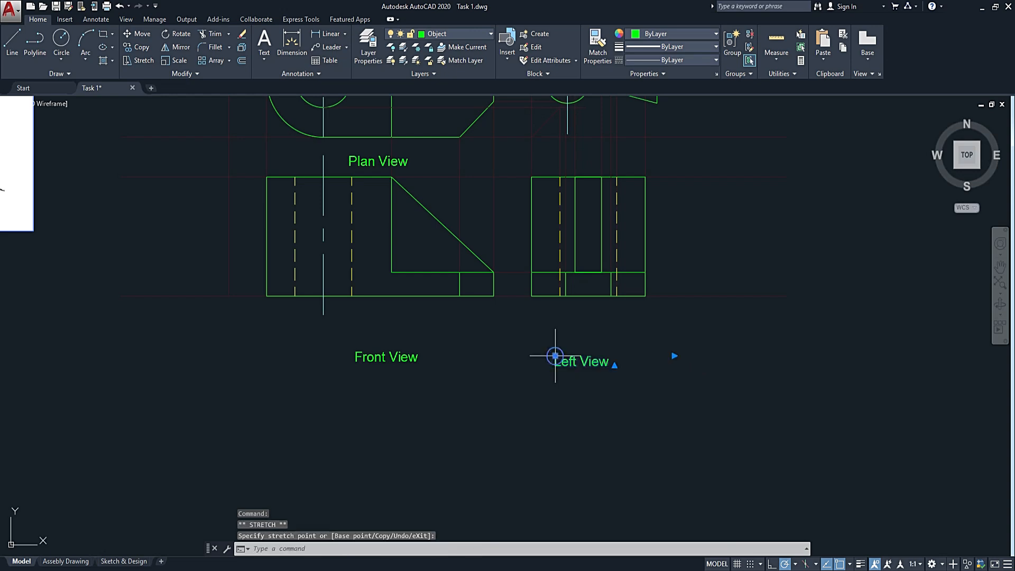
Change the text of the label below the side view to "Right View".
click(568, 360)
double_click(590, 365)
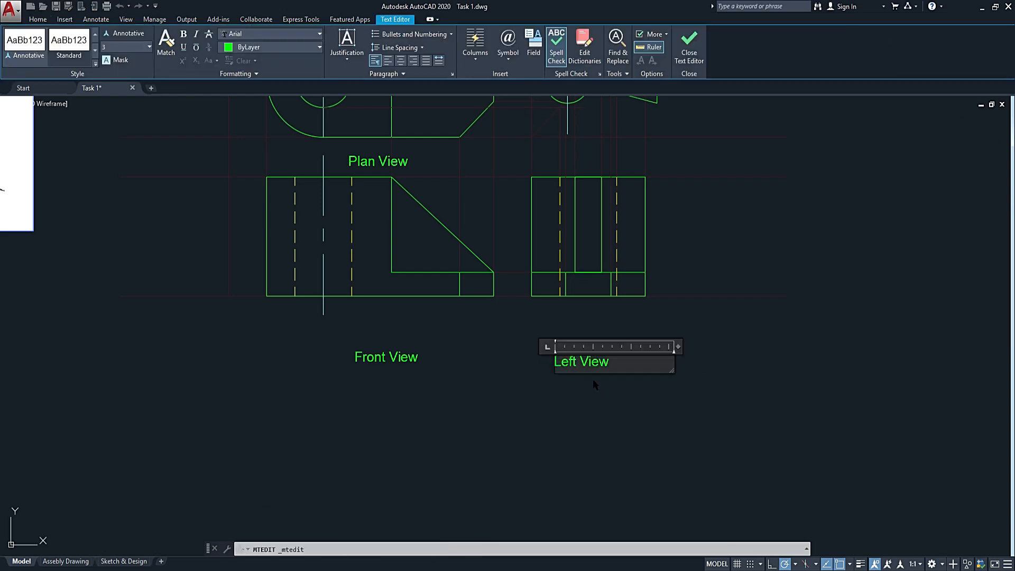
key(BackSpace)
key(BackSpace)
key(Delete)
key(Delete)
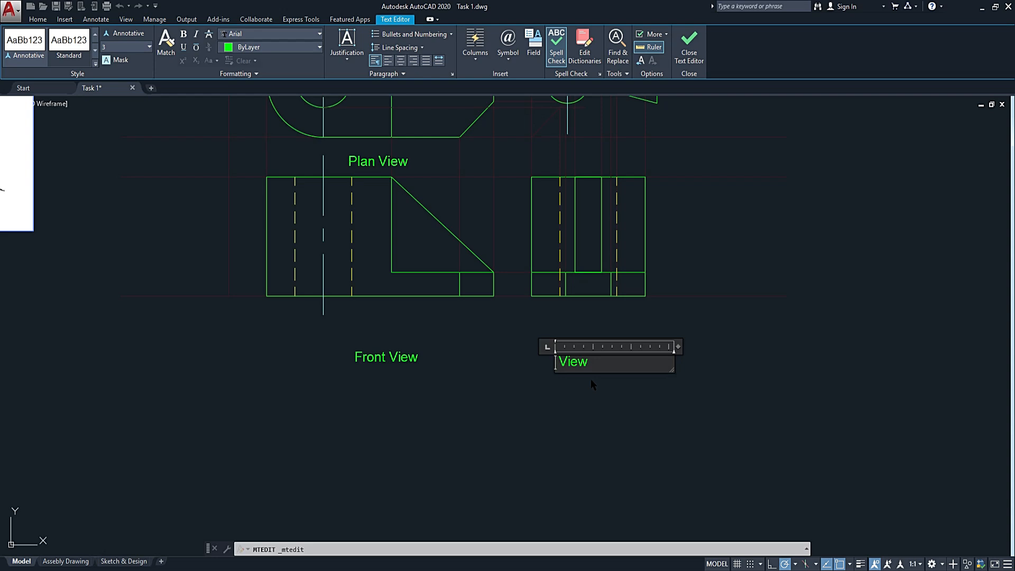
text(Right)
click(530, 437)
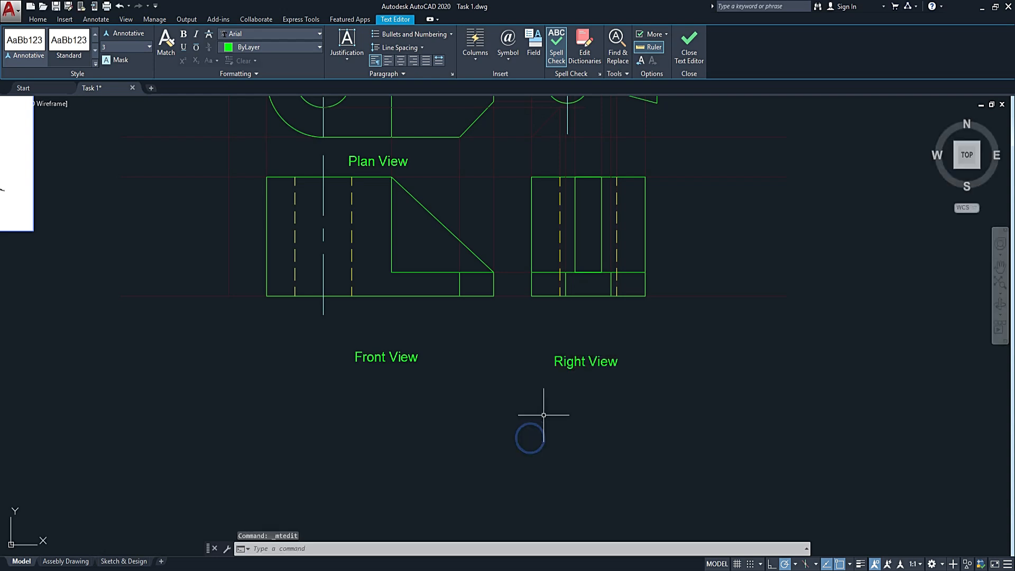
Make the Dimension layer current and add a linear dimension for the front view's overall height, placed left of the view.
scroll(641, 261, down, 4)
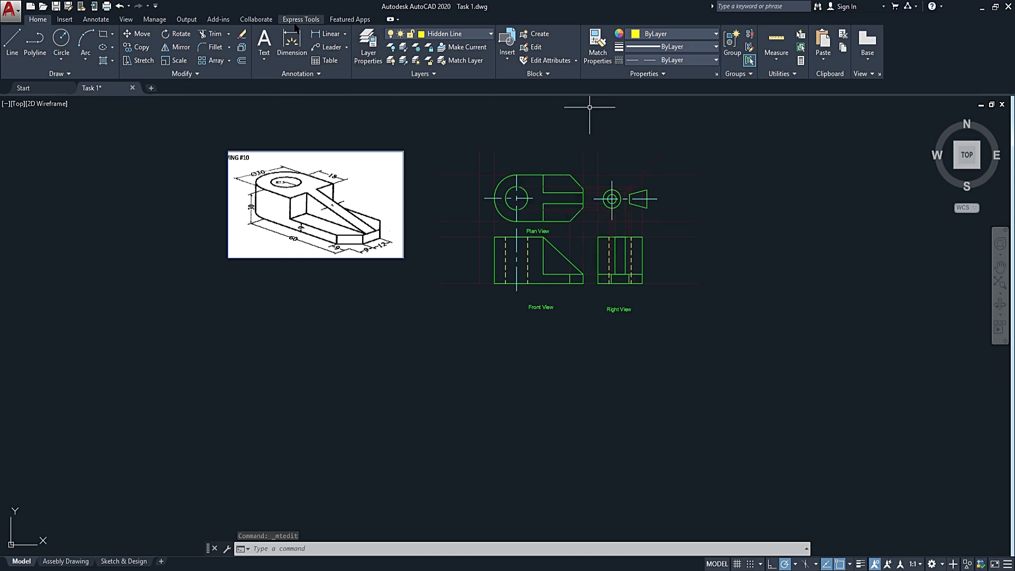
click(461, 36)
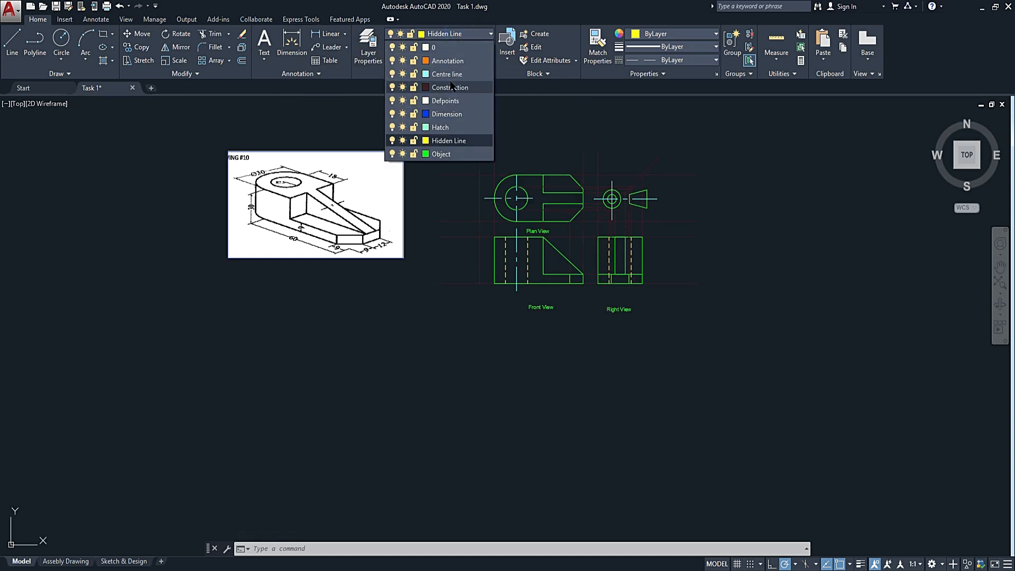
click(446, 113)
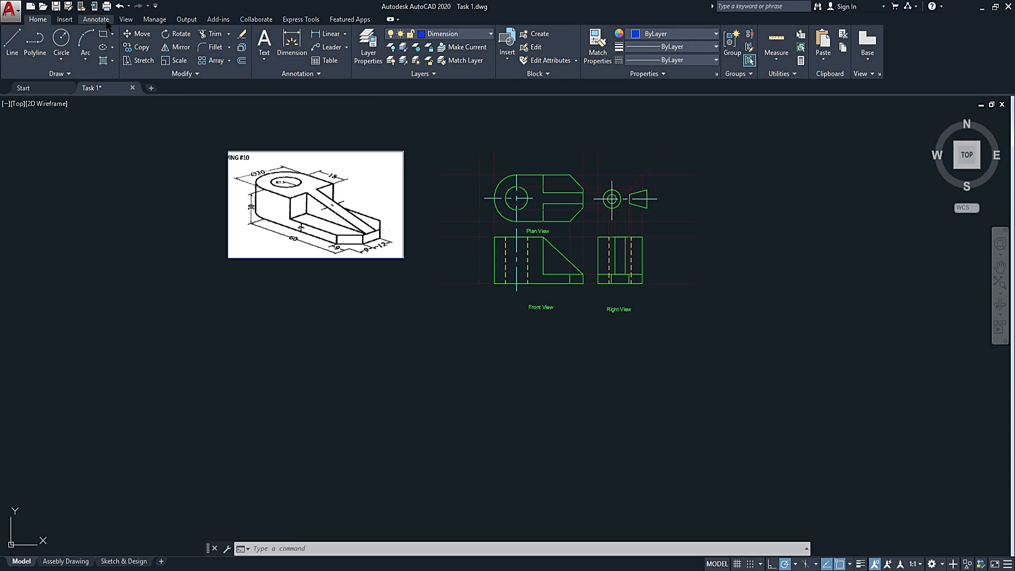
click(97, 19)
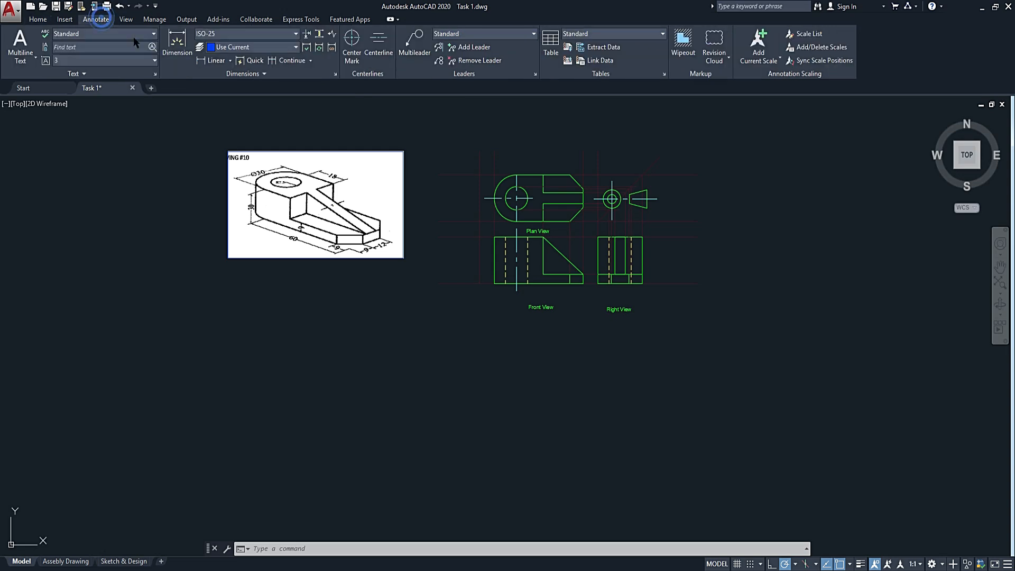
click(201, 62)
scroll(460, 288, up, 4)
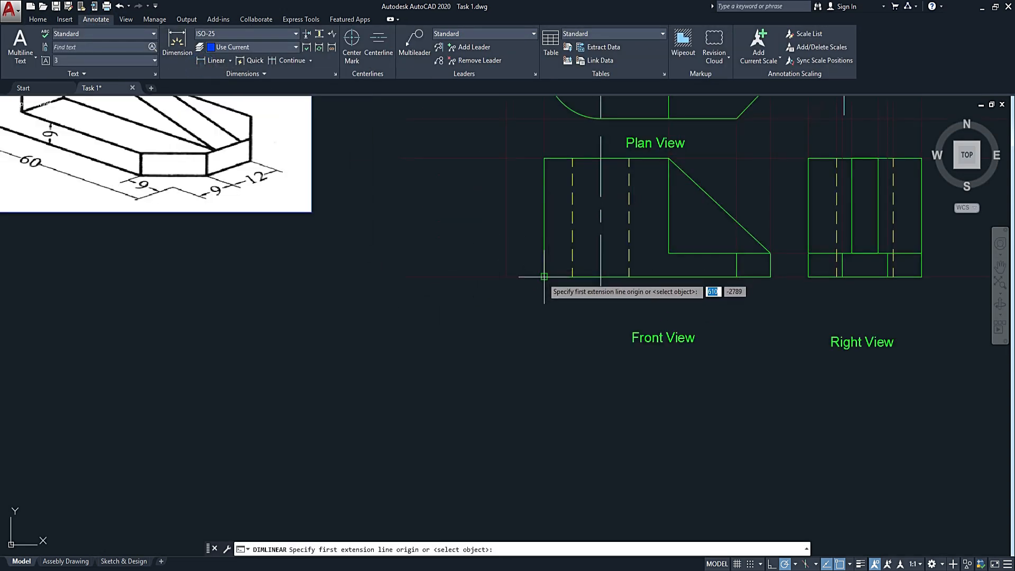
click(544, 276)
click(544, 158)
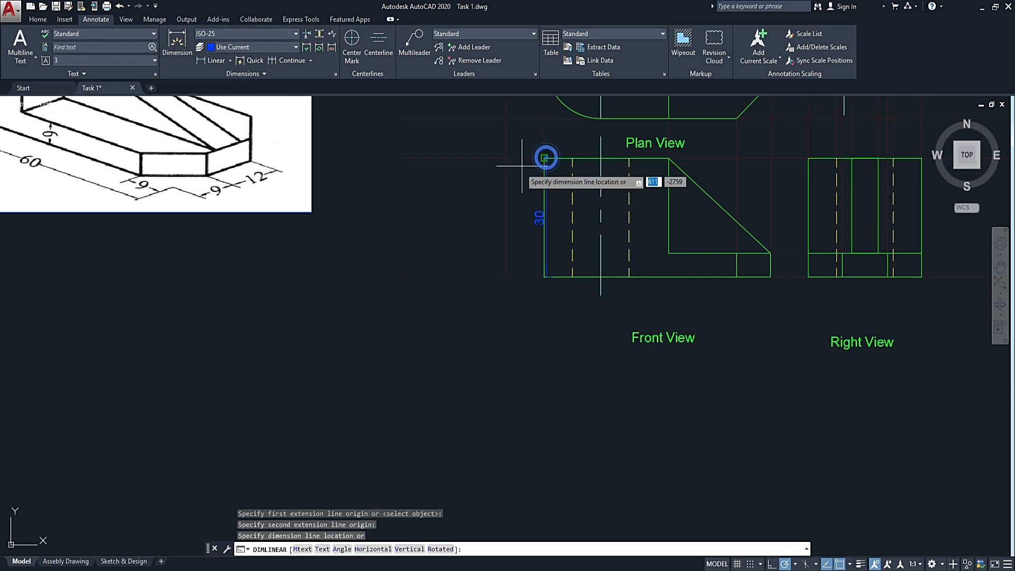
click(505, 182)
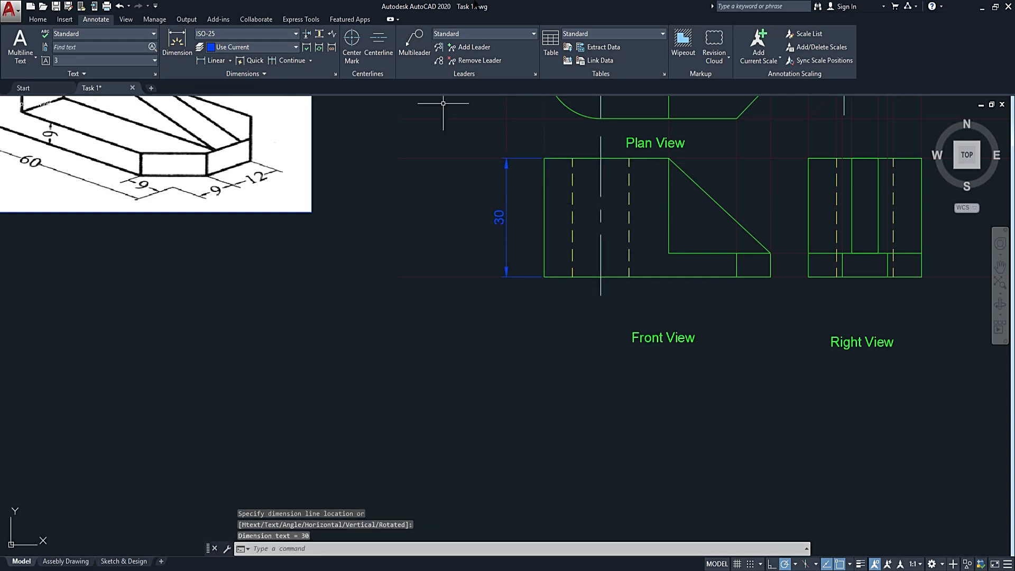
Dimension the front view's base from its left corner to the short vertical edge line, and continue the dimension to the right corner.
click(205, 62)
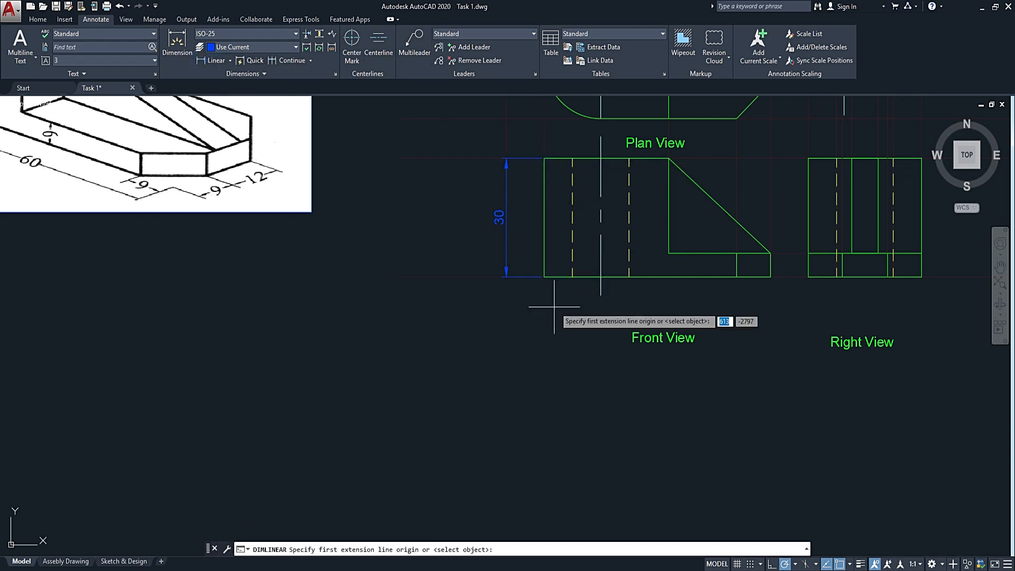
click(544, 276)
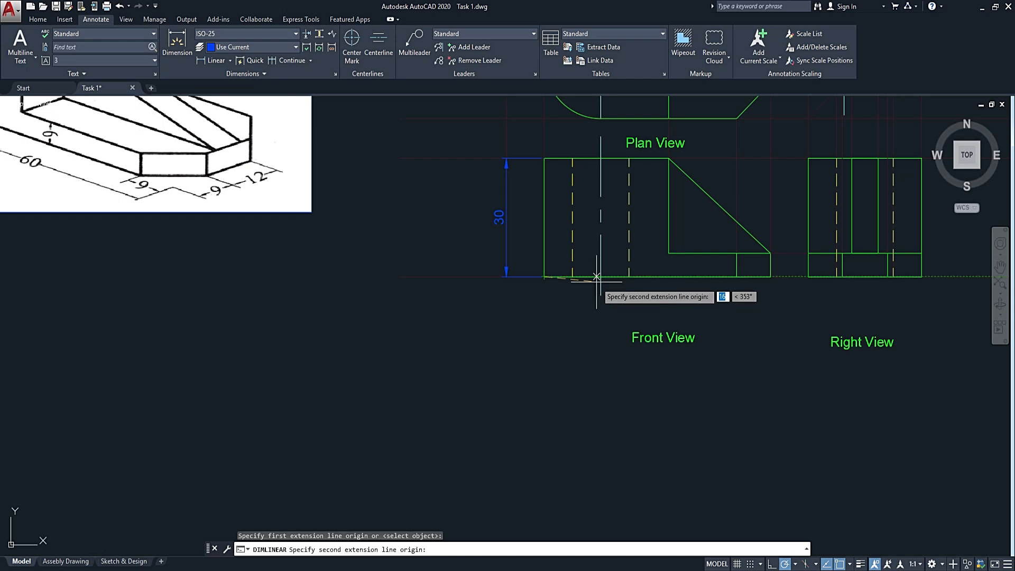
scroll(581, 282, up, 4)
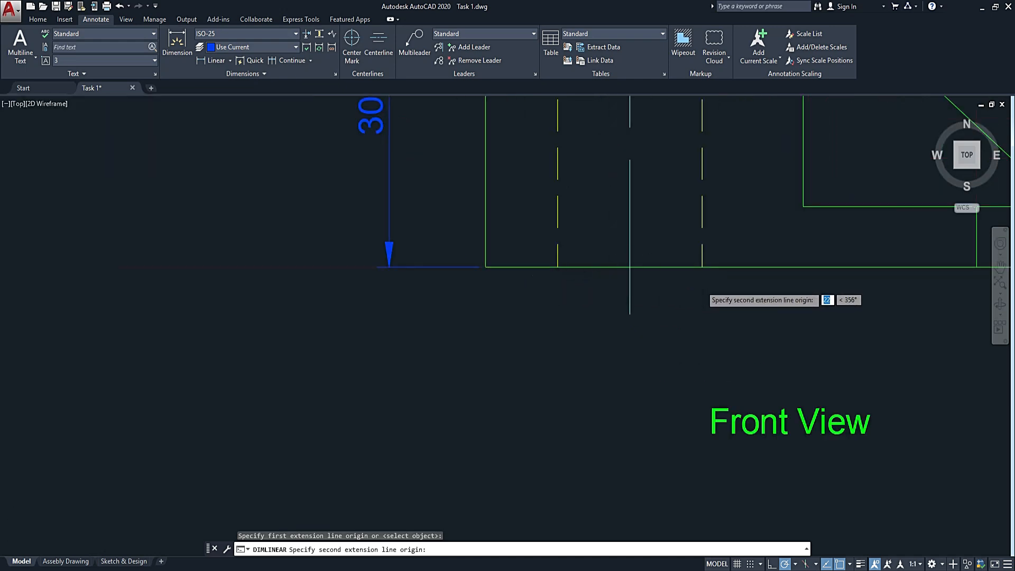
scroll(701, 286, down, 4)
click(809, 279)
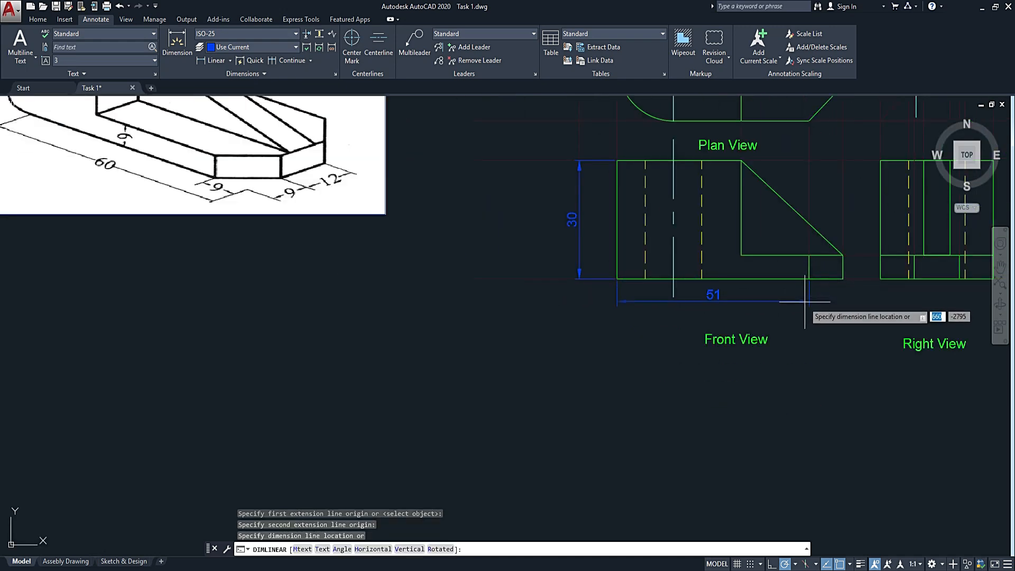
click(804, 303)
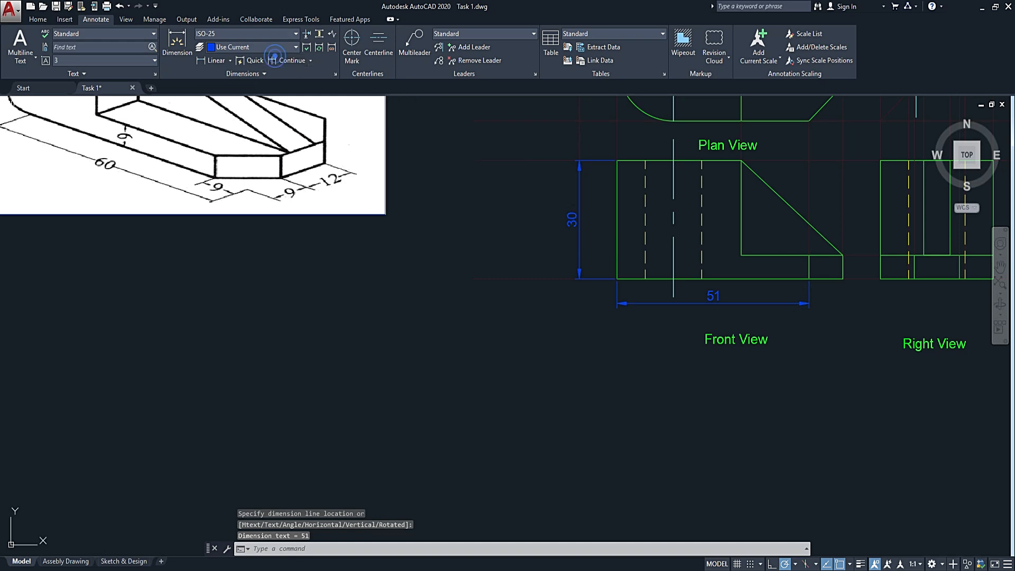
click(274, 56)
click(840, 275)
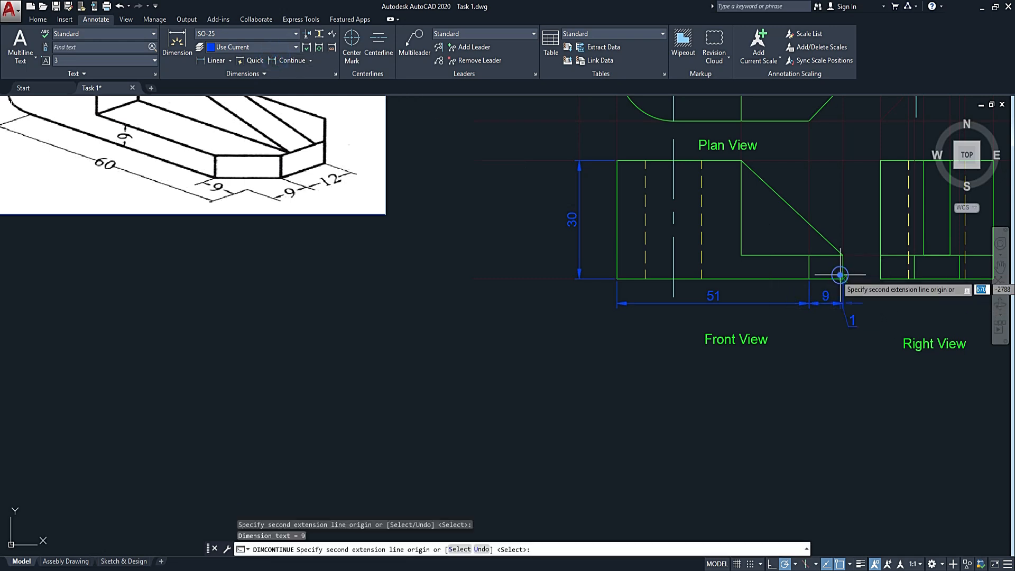
key(Return)
Dimension the three base widths below the right view with a linear dimension continued across to the right corner.
middle_drag(877, 314, 622, 331)
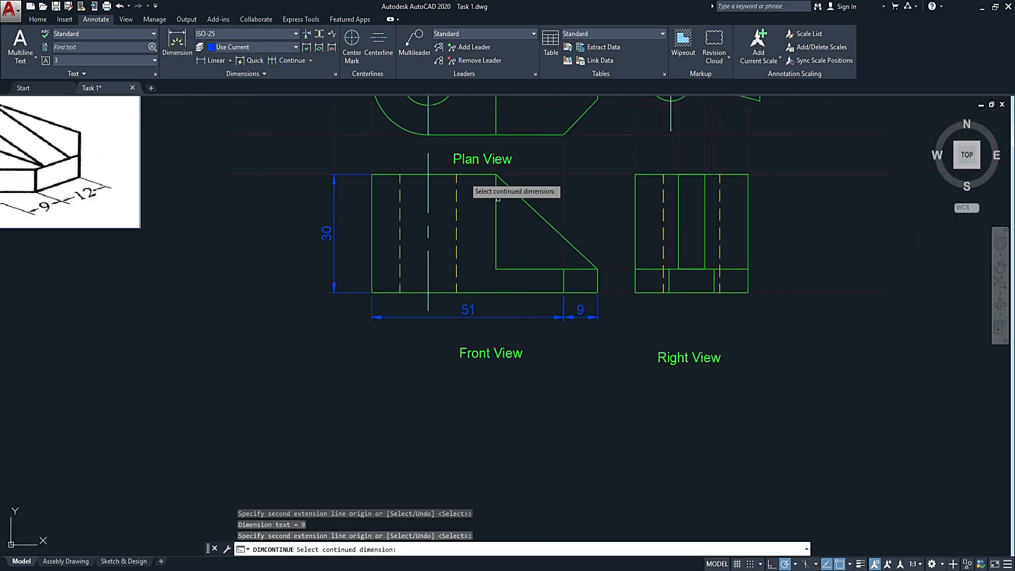
click(215, 60)
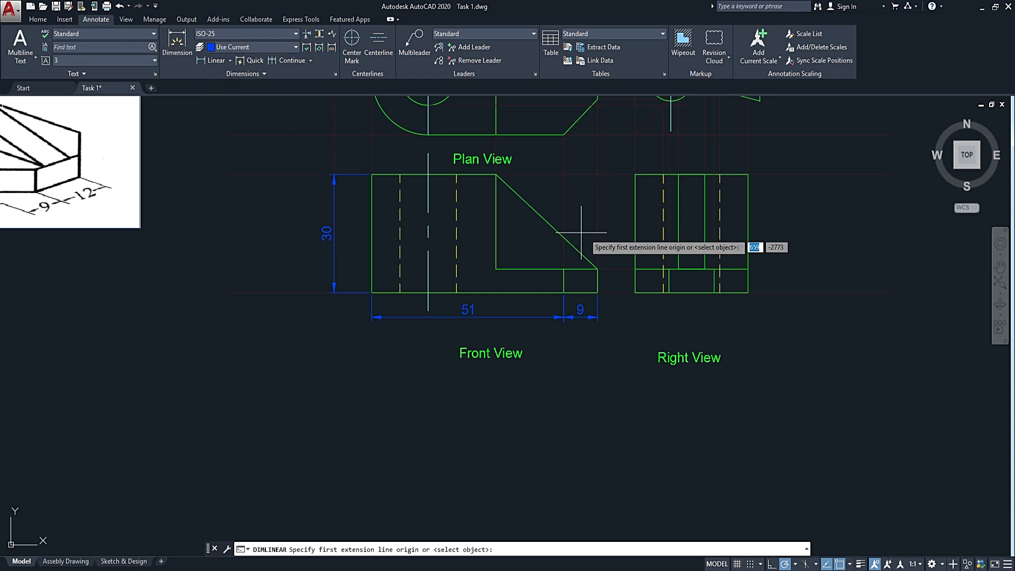
click(635, 292)
click(668, 292)
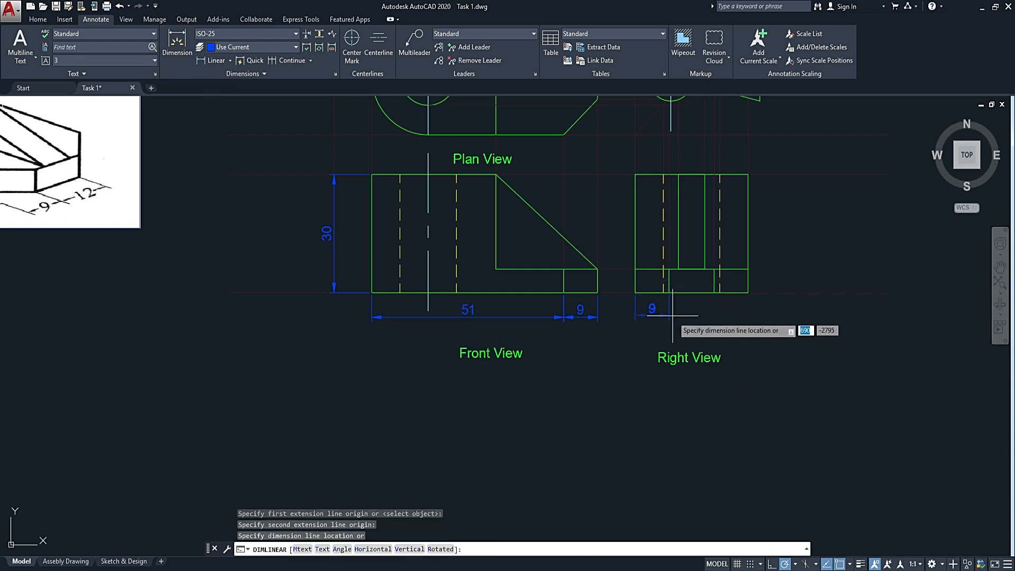
click(672, 316)
click(292, 61)
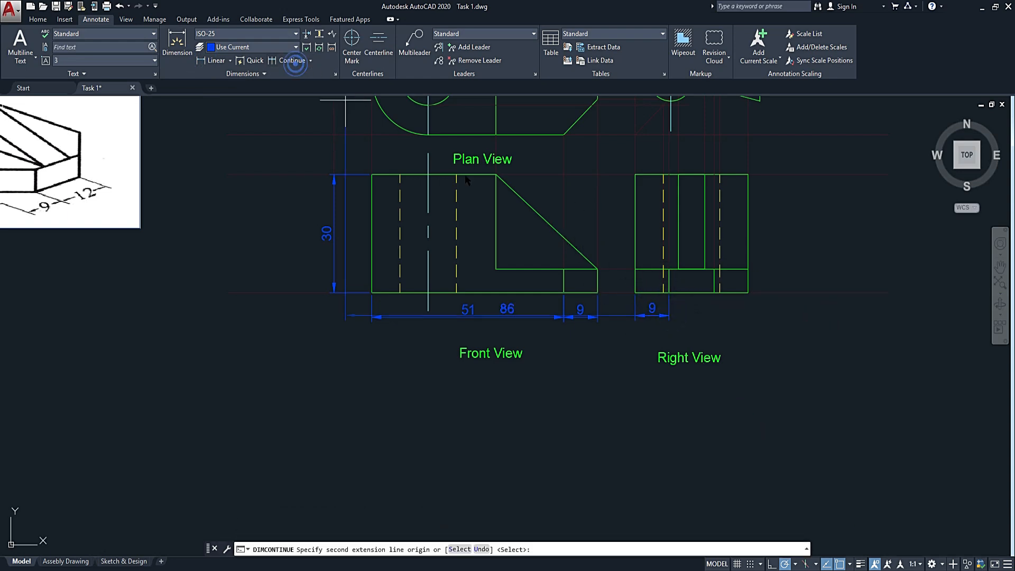
click(714, 291)
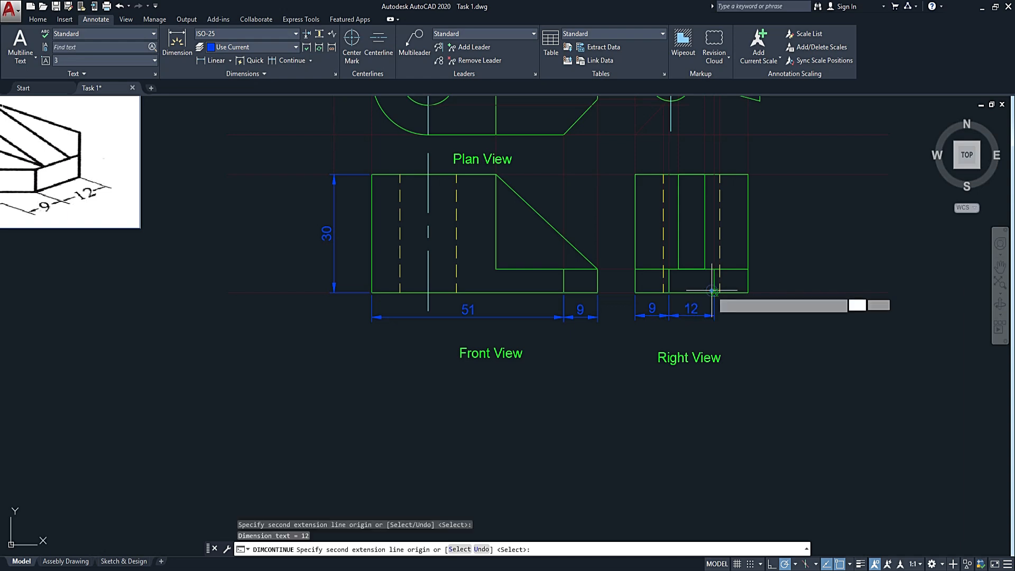
click(743, 292)
key(Return)
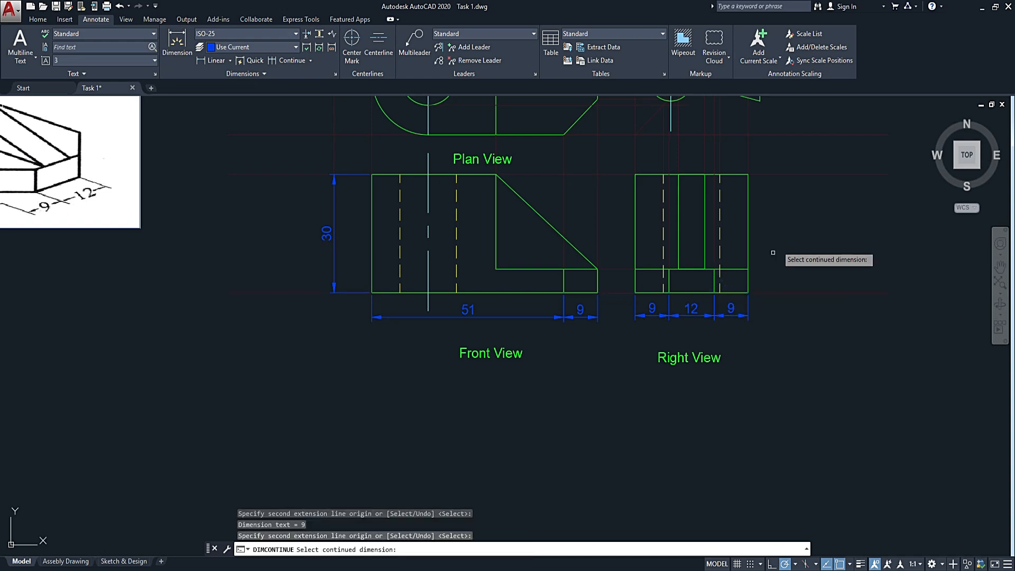
Dimension the base thickness at the right view's right side and continue the dimension up to the top corner.
click(217, 62)
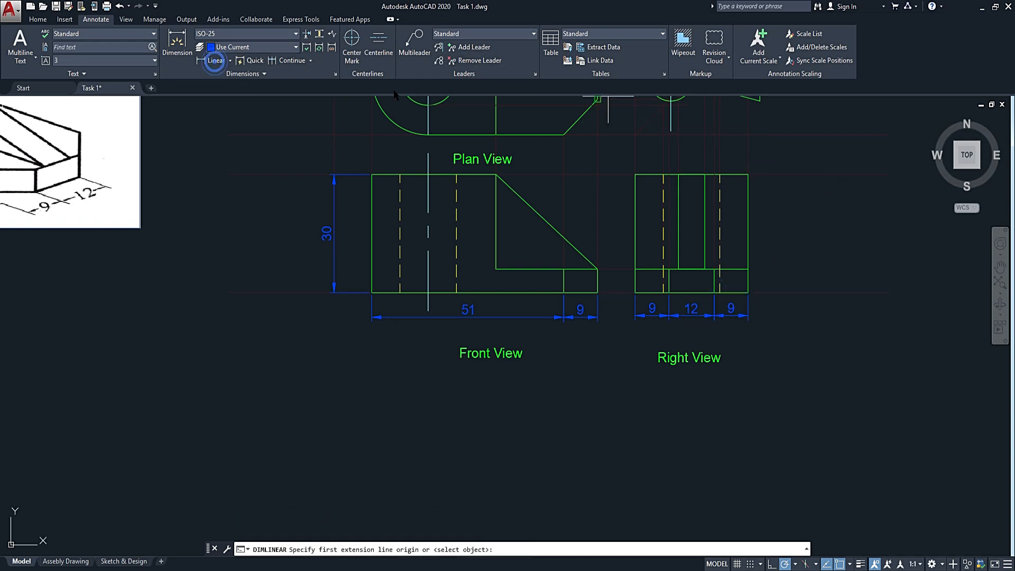
click(747, 292)
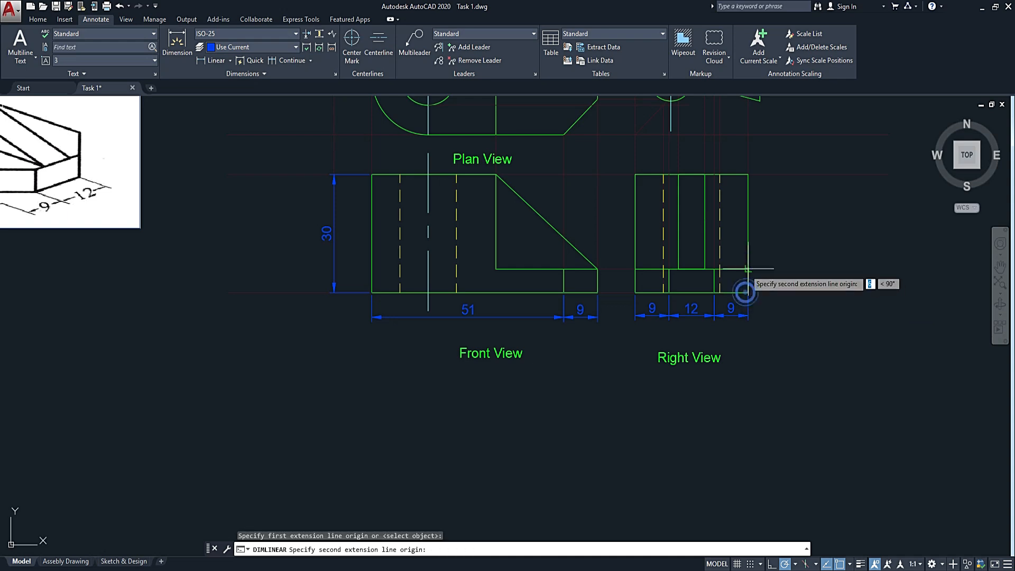
click(747, 268)
click(775, 280)
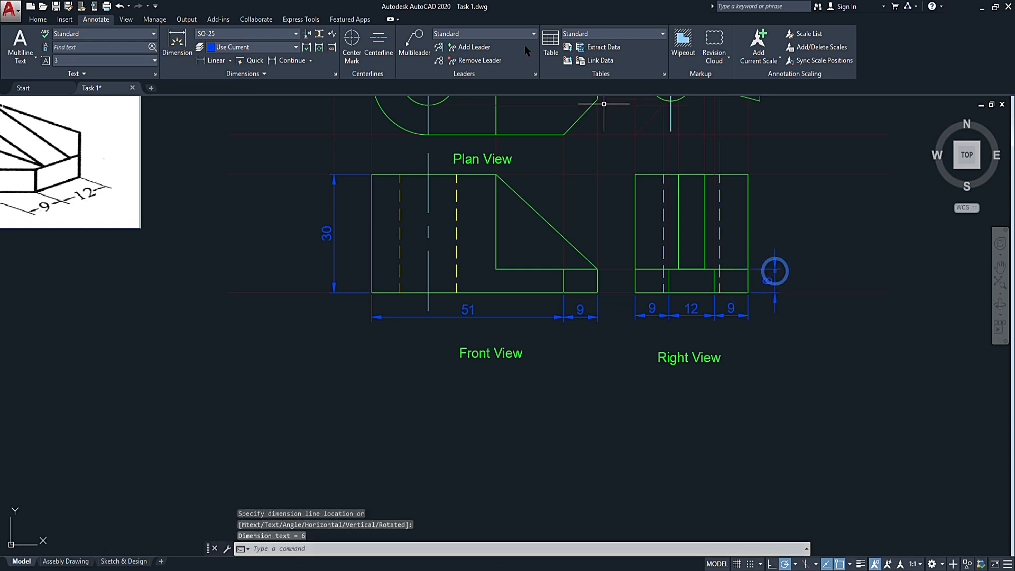
click(281, 59)
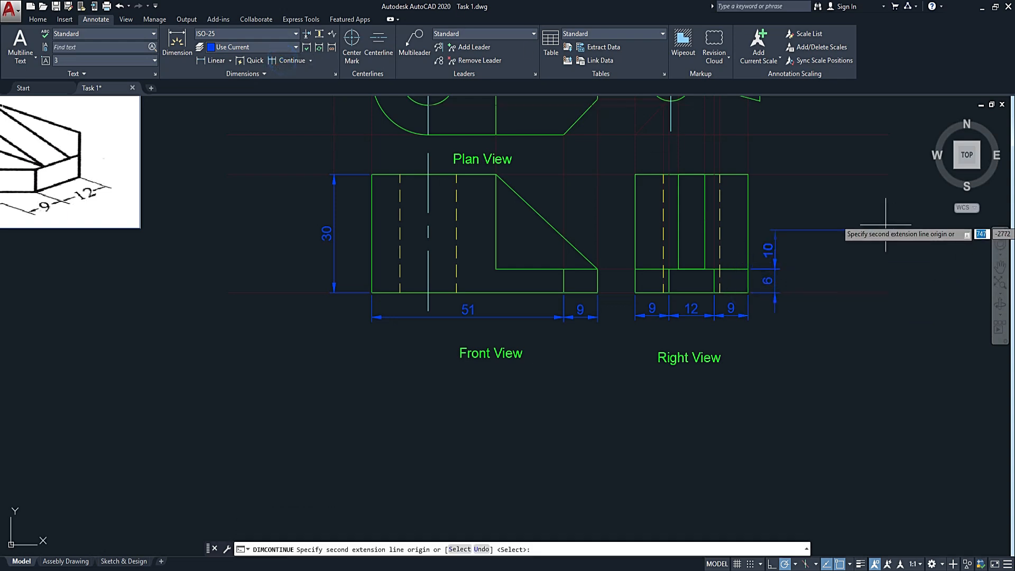
click(748, 174)
key(Return)
scroll(767, 209, down, 4)
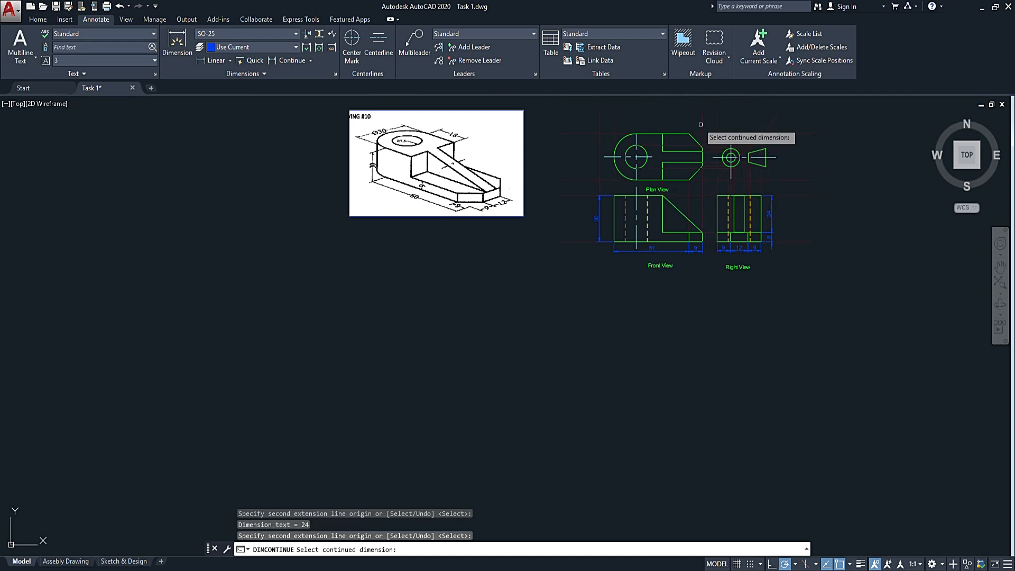
key(Escape)
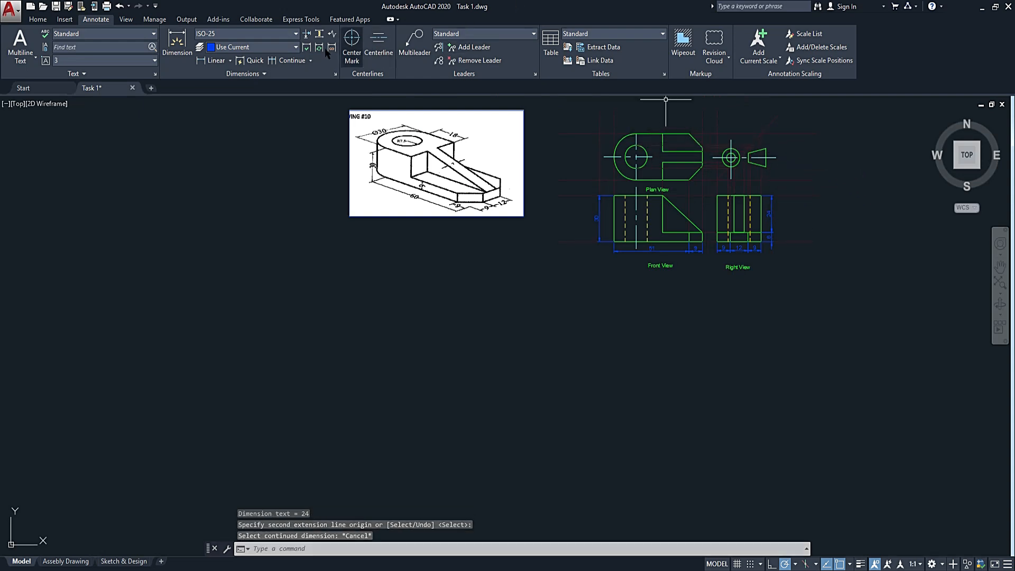
Add a linear dimension above the plan view for the horizontal length of the upper chamfered corner.
click(215, 61)
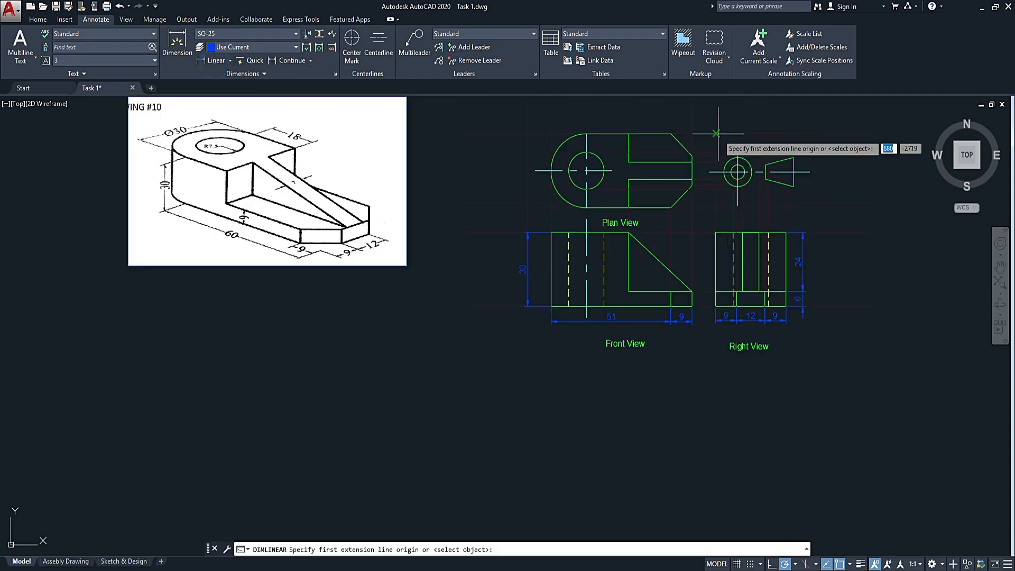
scroll(719, 135, up, 4)
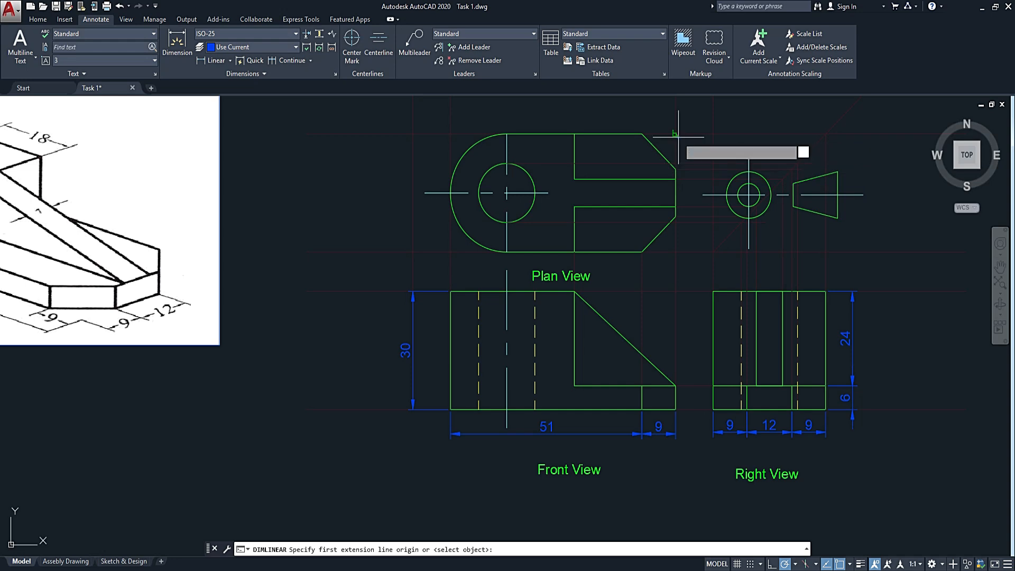
click(640, 133)
click(641, 133)
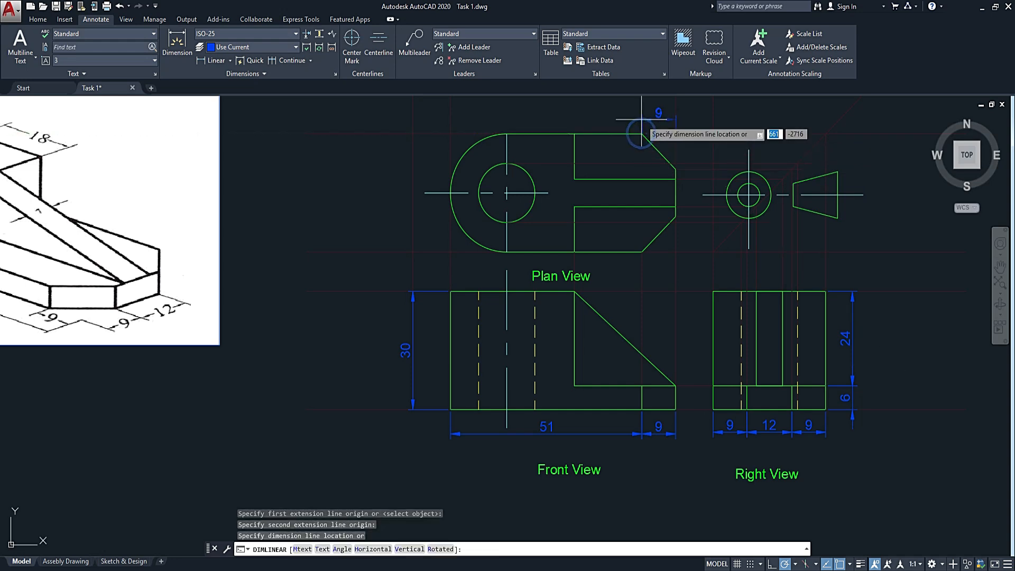
middle_drag(641, 117, 633, 163)
click(633, 157)
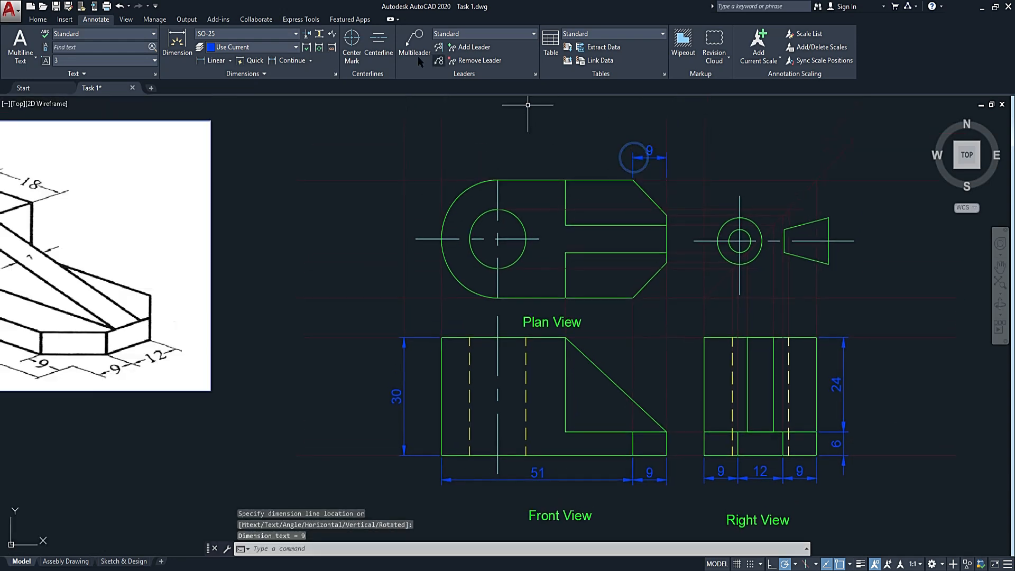
Continue the dimension above the plan view to the vertical step edge and on to the hole's vertical centreline.
click(290, 60)
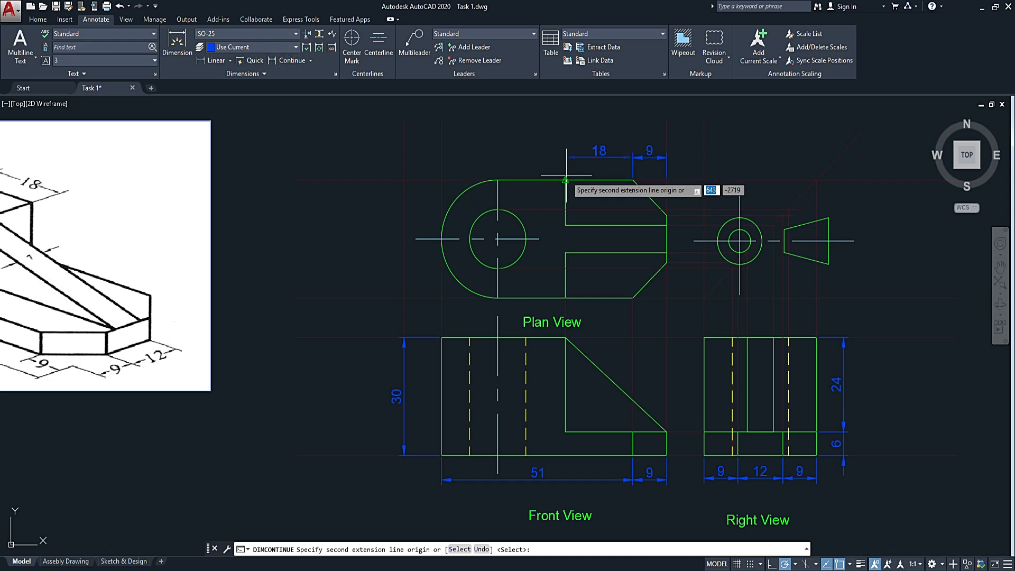
click(565, 180)
click(497, 180)
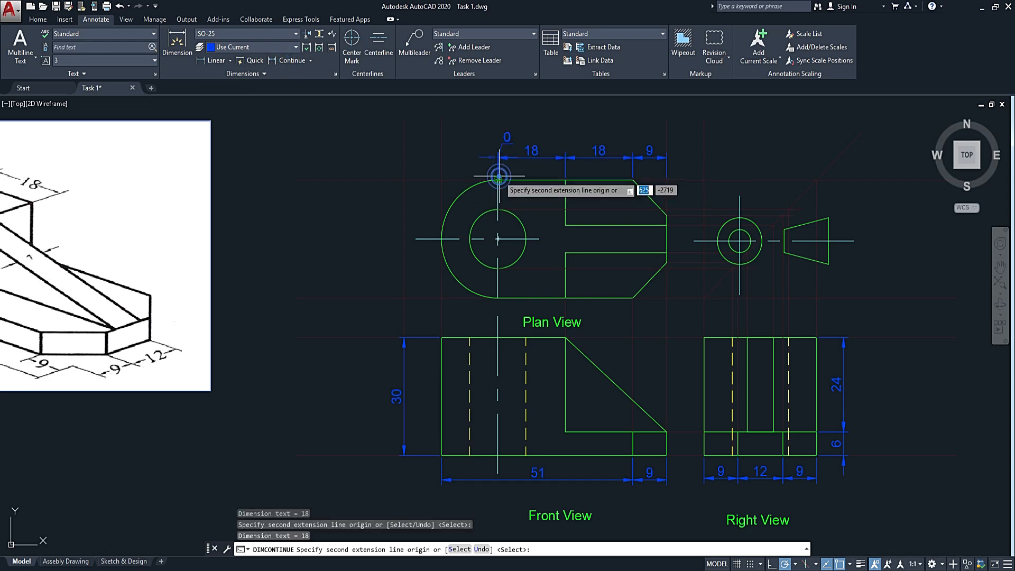
key(Escape)
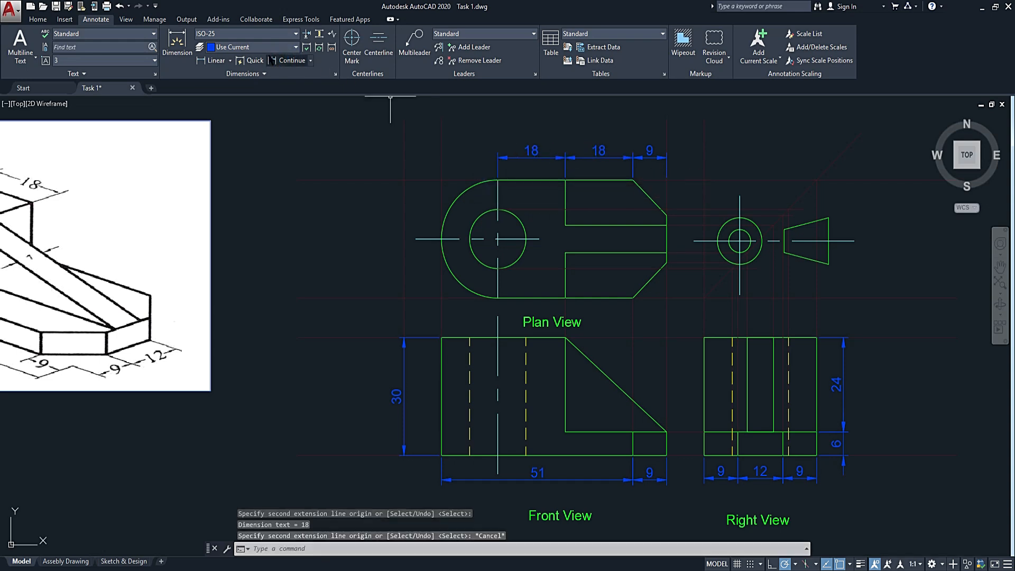
Add a diameter dimension to the plan view's large rounded end, with its text outside the upper-left of the arc.
click(231, 62)
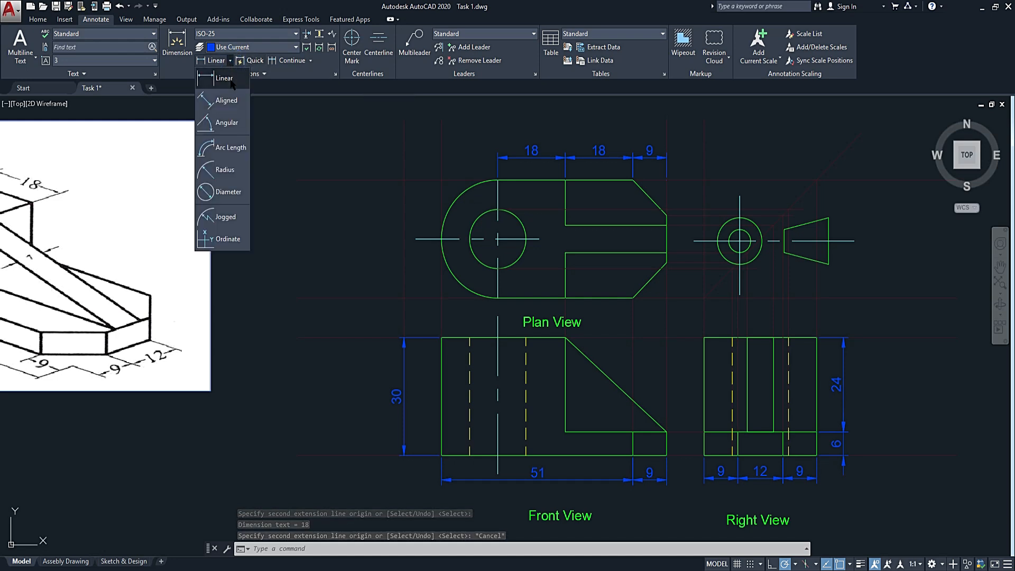
click(225, 190)
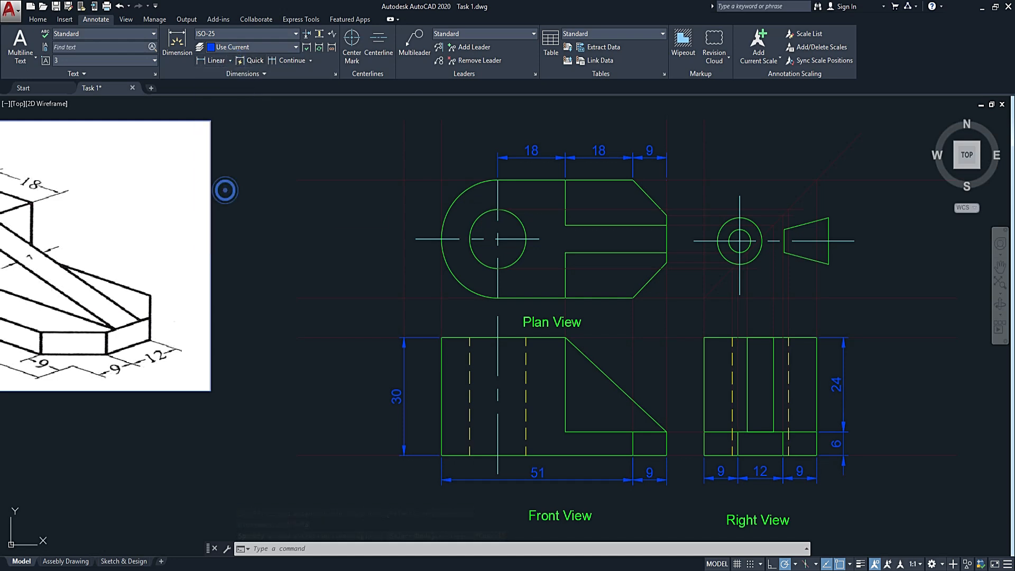
click(447, 208)
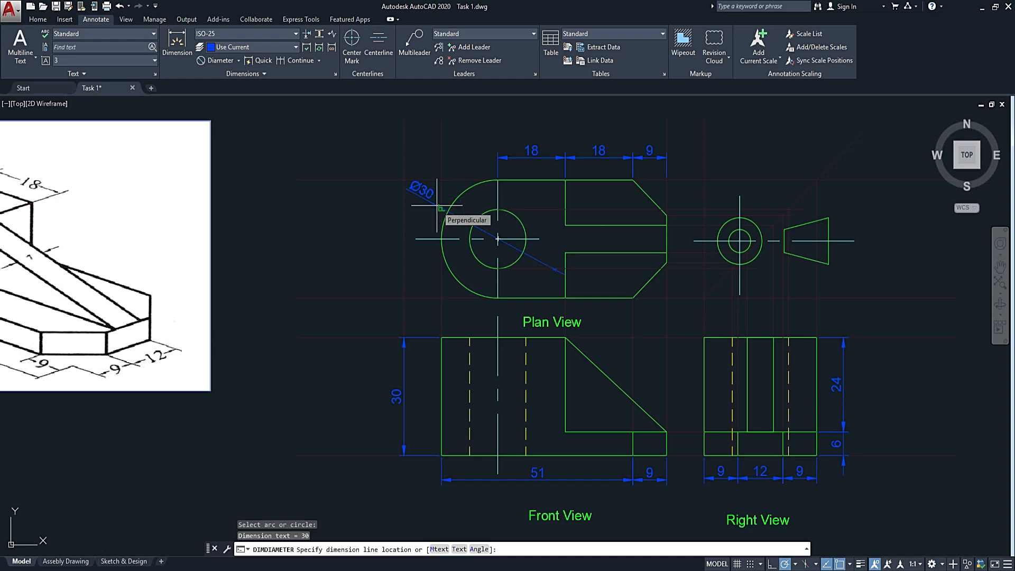
click(436, 206)
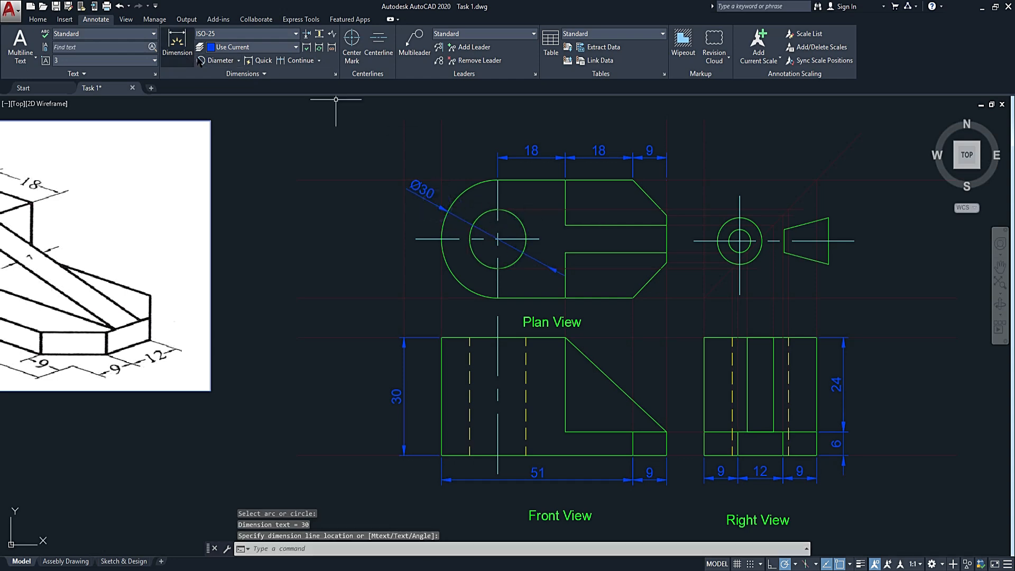
Add a radius dimension to the plan view's hole, with its text outside the circle towards the upper right.
click(238, 61)
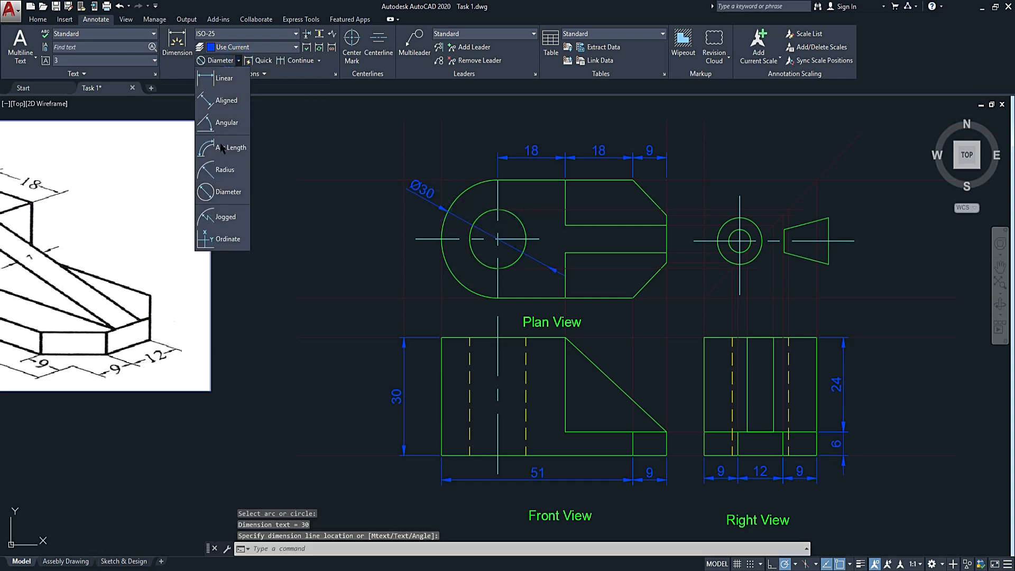
click(221, 161)
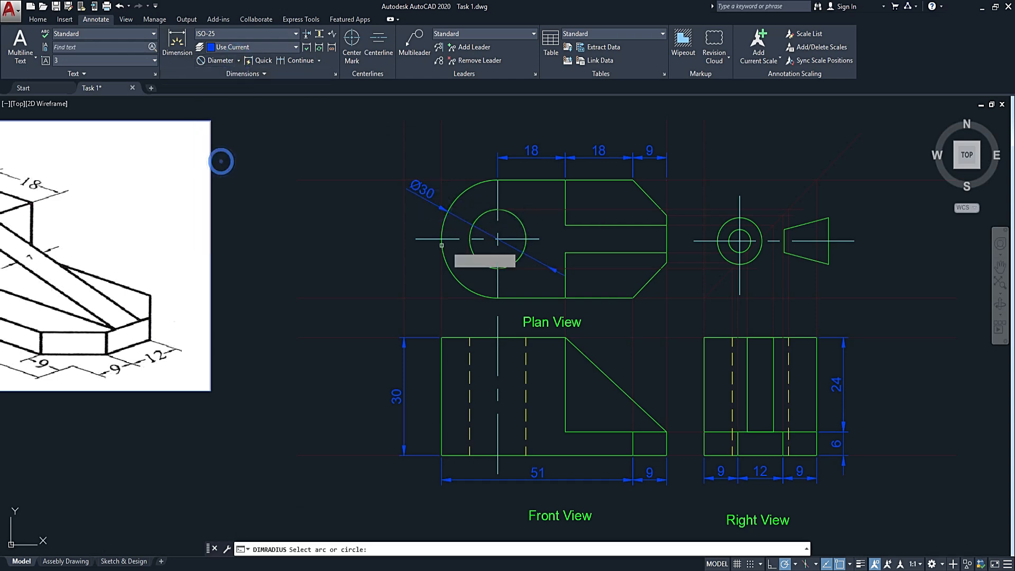
click(514, 214)
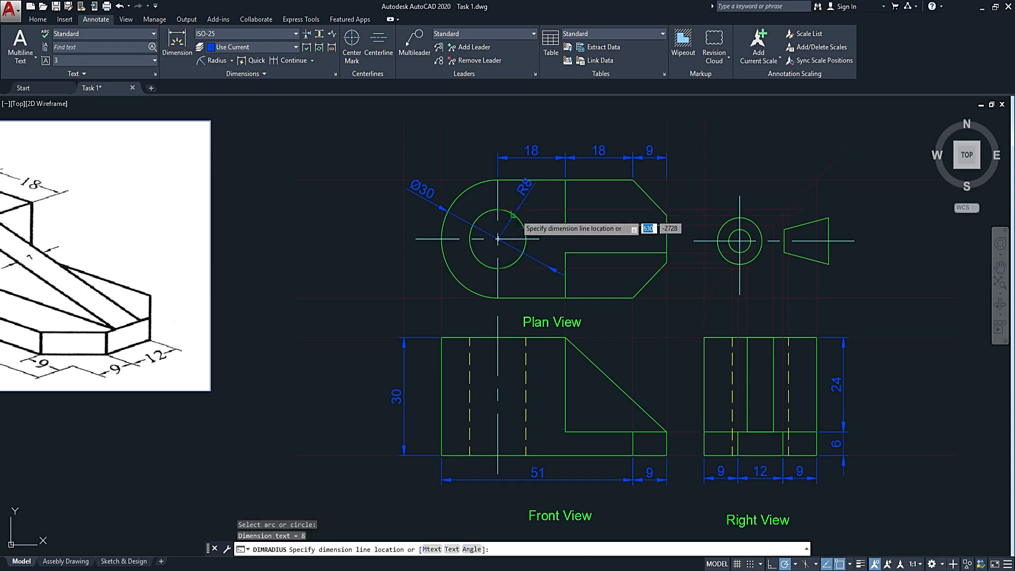
click(516, 210)
middle_drag(753, 293, 683, 275)
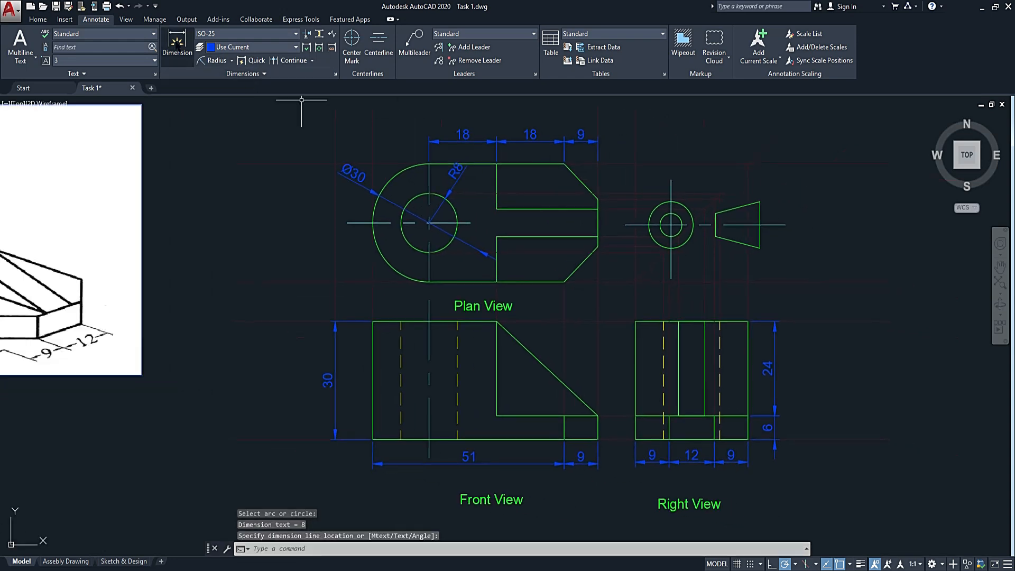
Add a vertical linear dimension for the height of the upper chamfer at the plan view's right end.
click(231, 60)
click(217, 74)
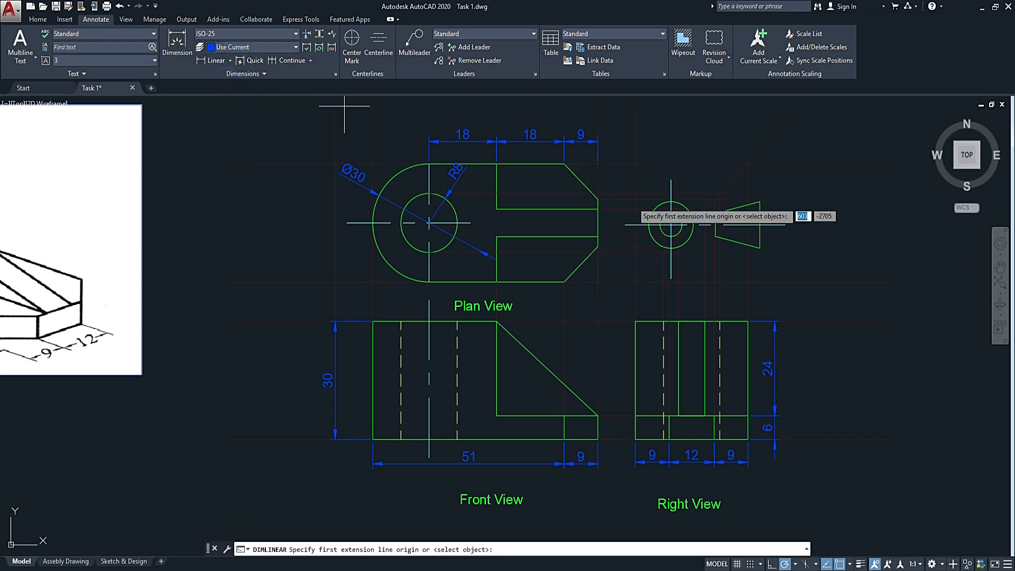
click(598, 199)
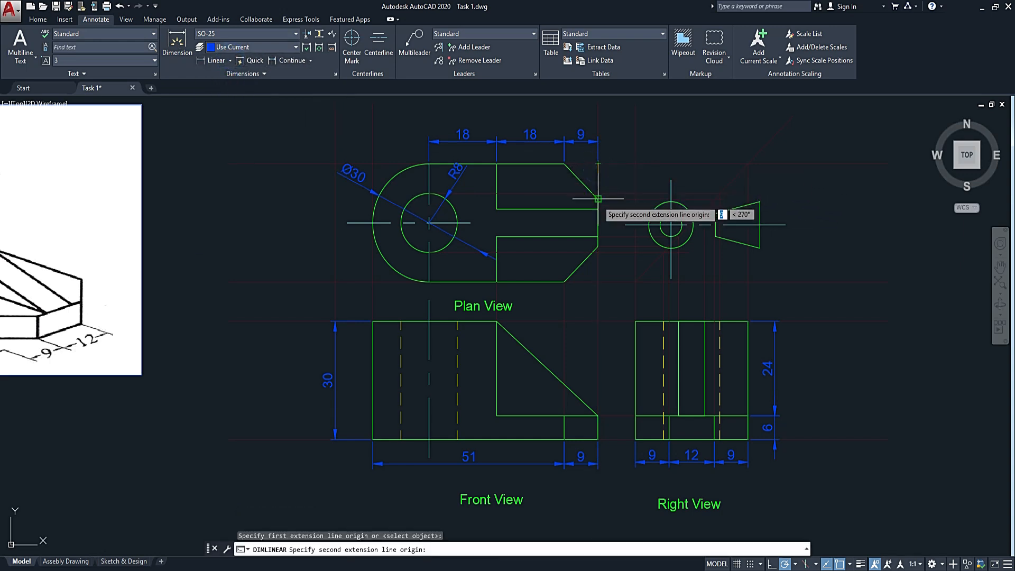
click(598, 164)
click(600, 192)
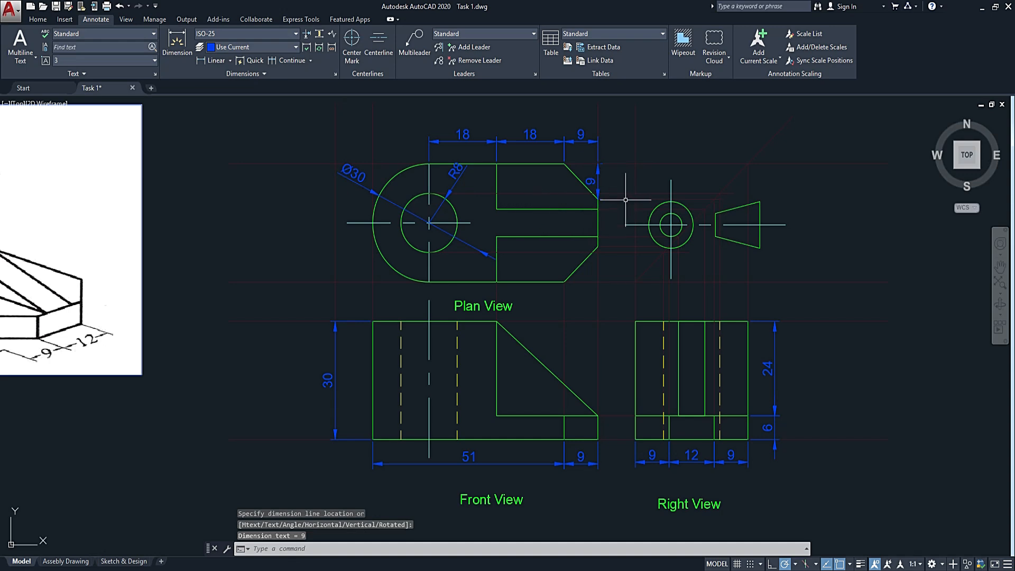
Move the vertical chamfer dimension outward so it sits clear of the plan view's right edge.
click(599, 178)
click(597, 181)
scroll(598, 180, up, 4)
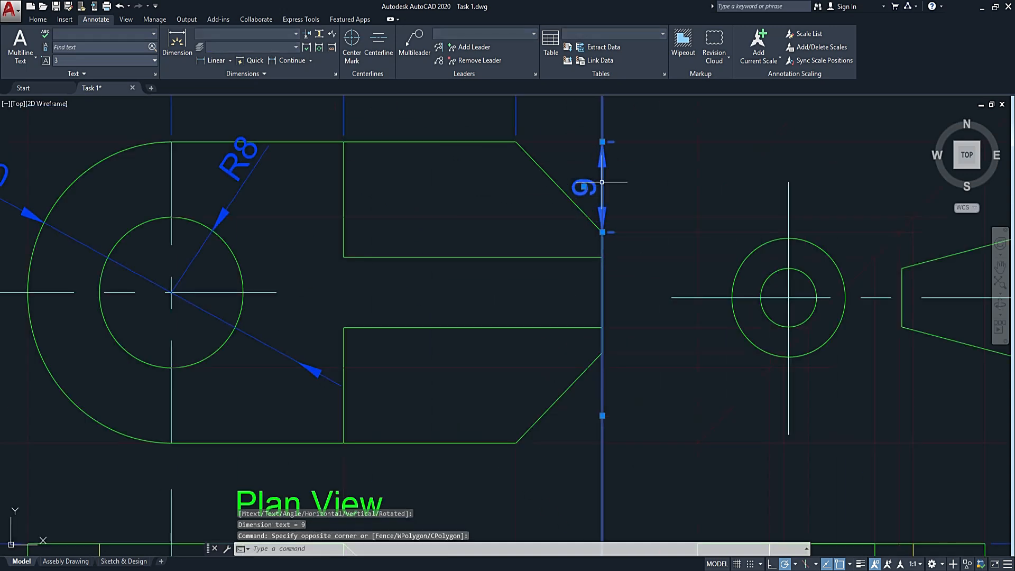
click(583, 186)
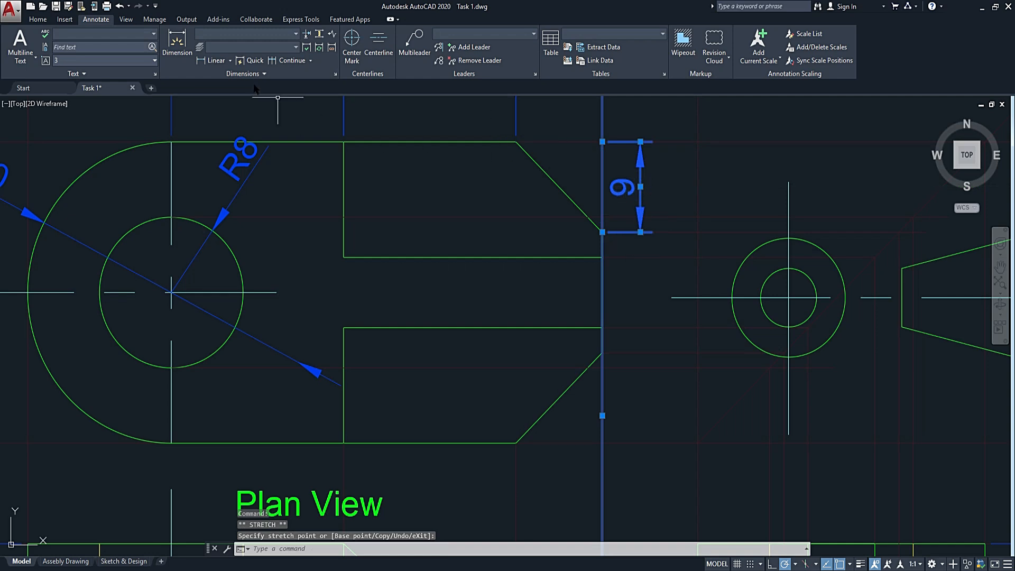
Continue the vertical chamfer dimension down the plan view's right end to the lower chamfer corner and the bottom edge level.
click(279, 60)
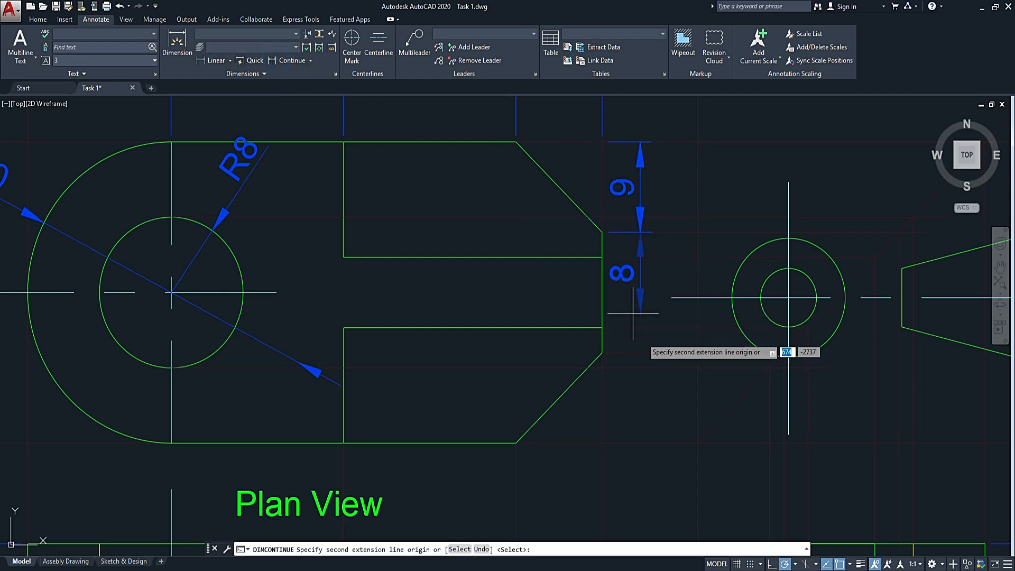
click(602, 352)
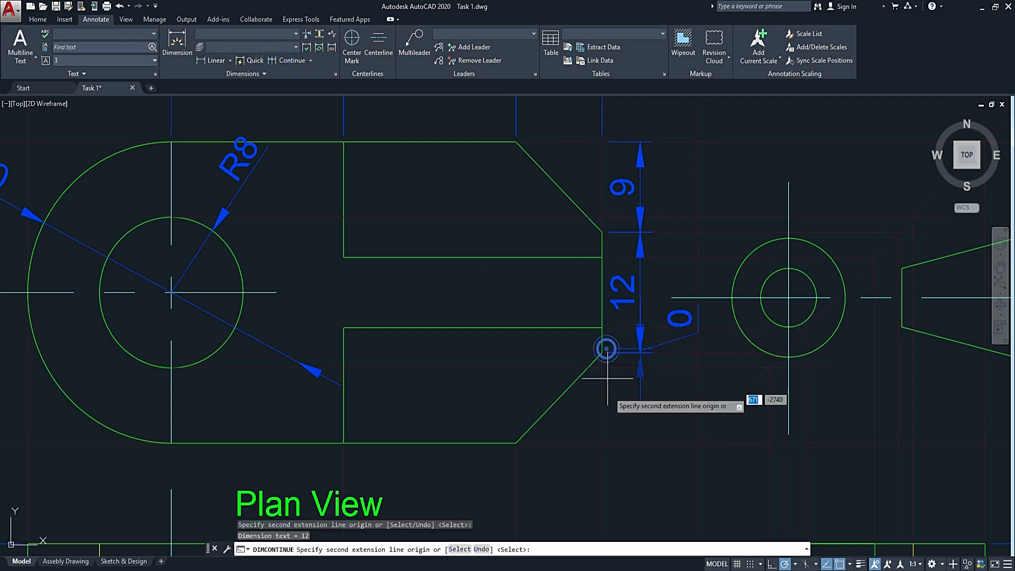
click(603, 442)
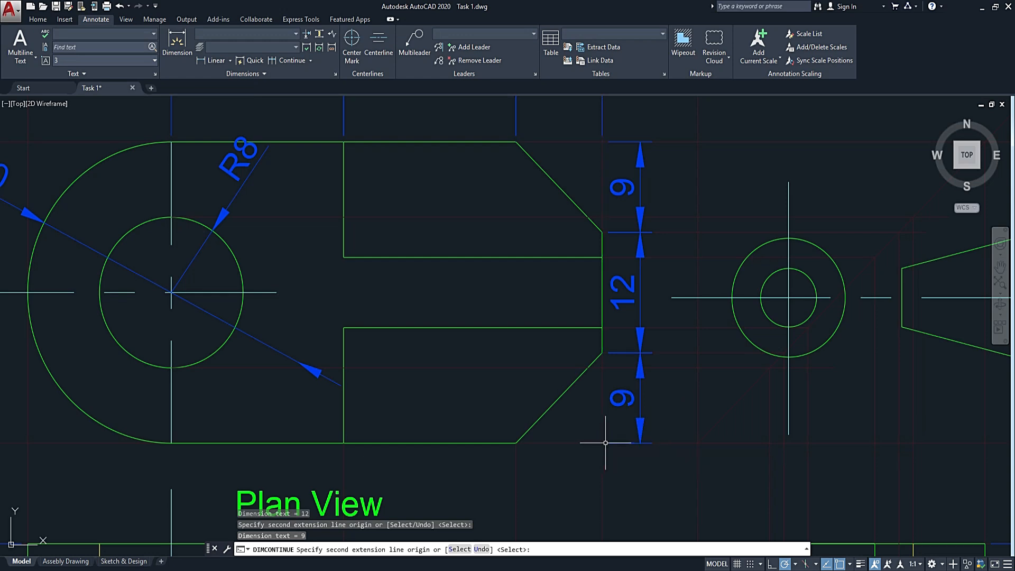
key(Escape)
scroll(701, 411, down, 5)
scroll(701, 412, up, 2)
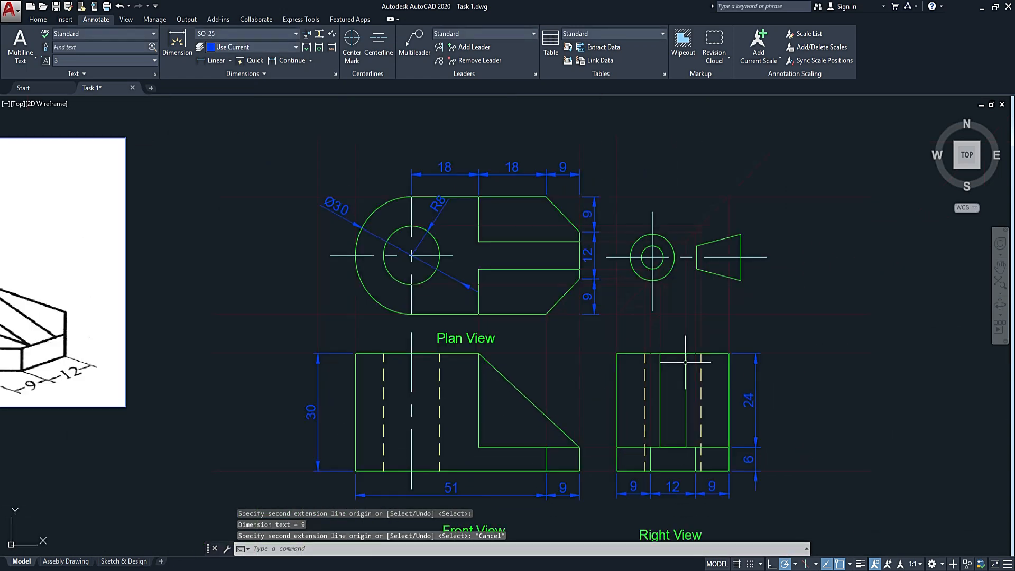
Dimension the three widths above the right view, from its upper right corner across both rib edges to the left corner.
click(207, 62)
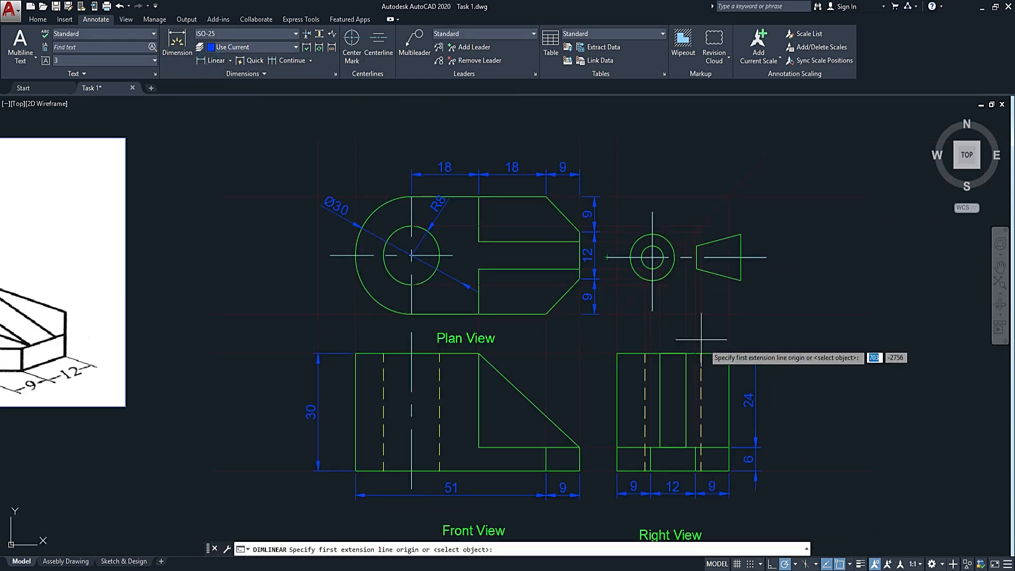
scroll(713, 378, up, 3)
click(769, 279)
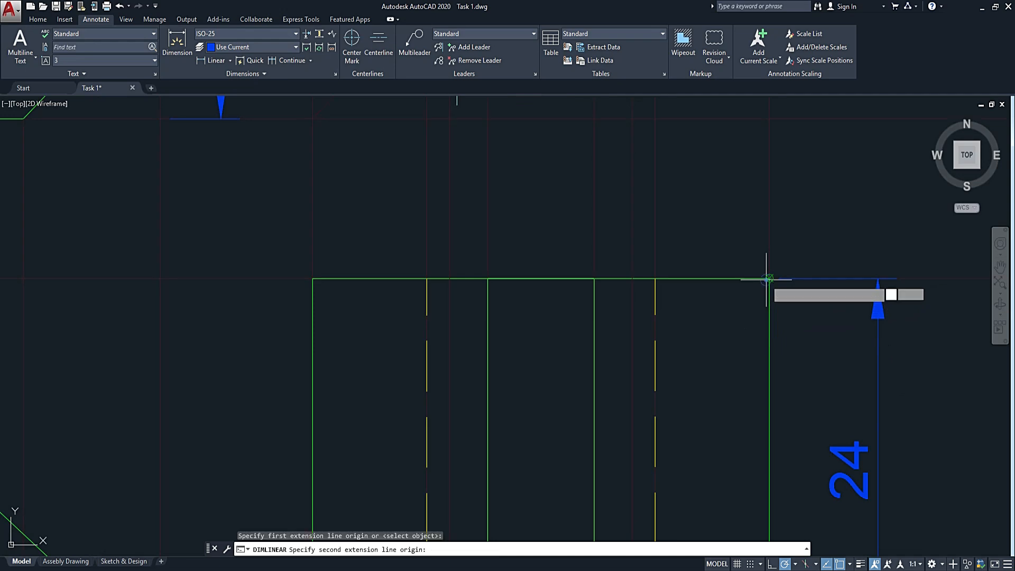
click(594, 278)
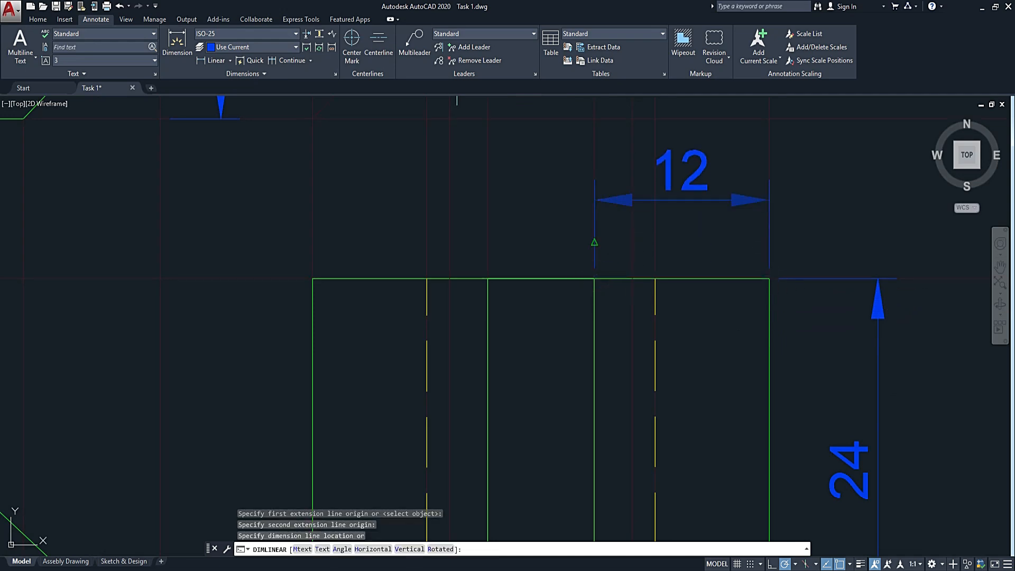
click(597, 243)
click(281, 60)
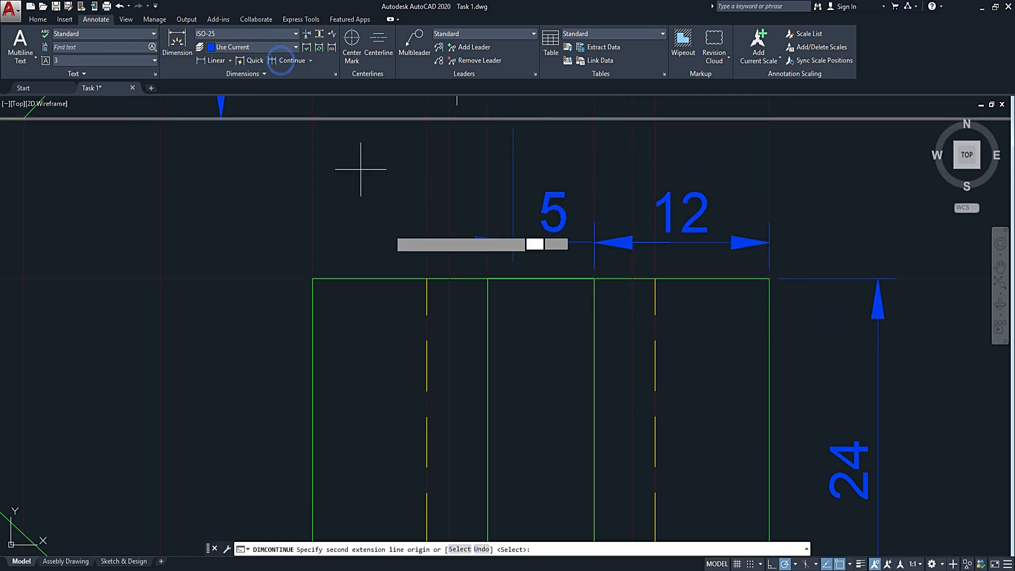
click(487, 278)
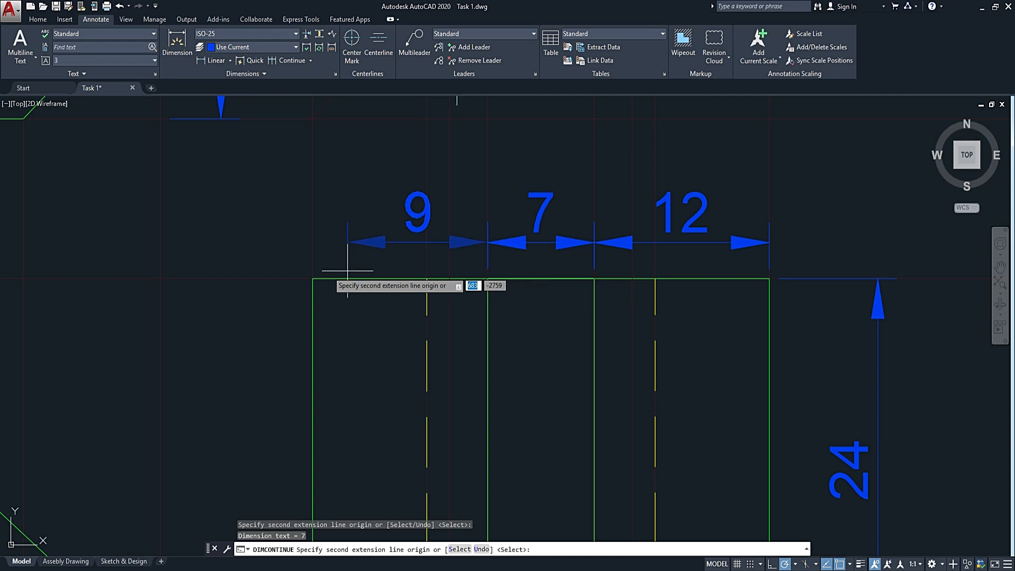
click(311, 277)
key(Escape)
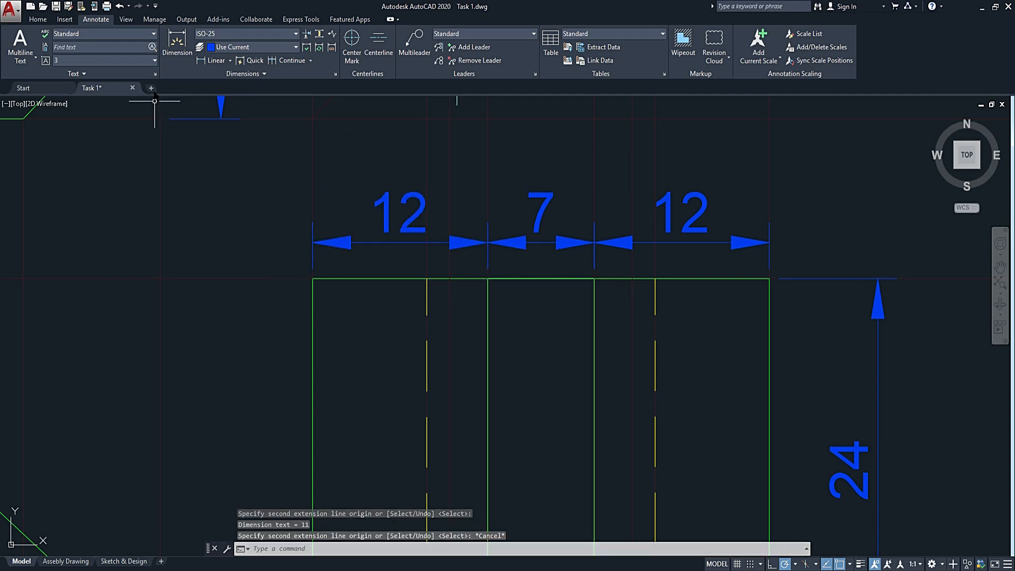
Add a linear dimension for the right view's overall width, placed above the row of three width dimensions.
click(209, 47)
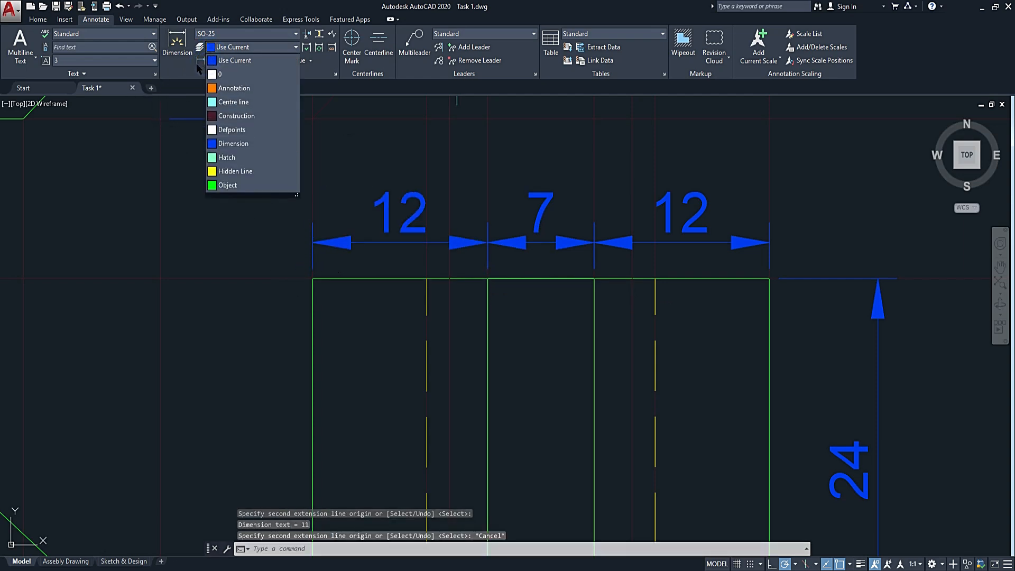
click(196, 65)
click(209, 61)
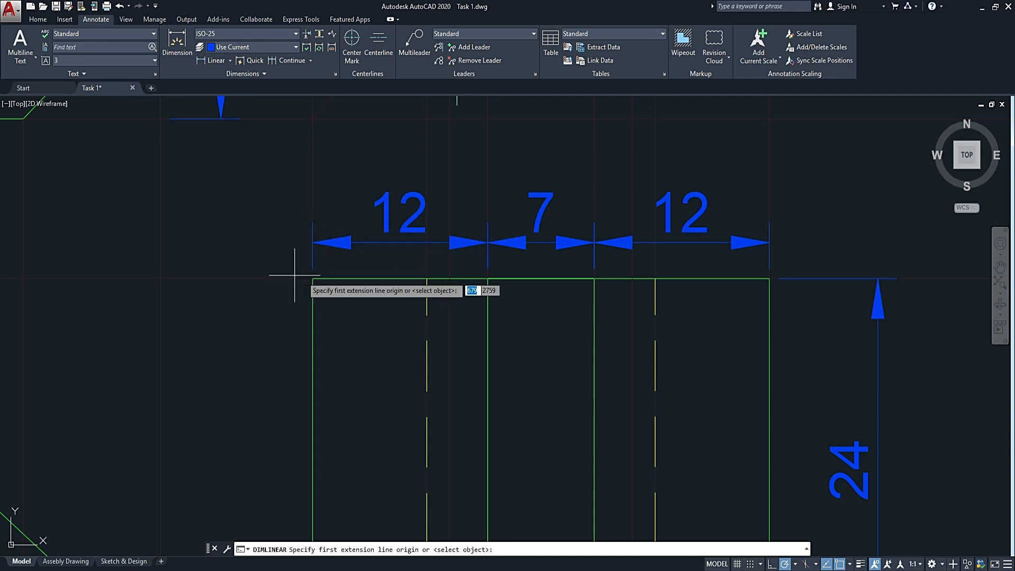
click(312, 277)
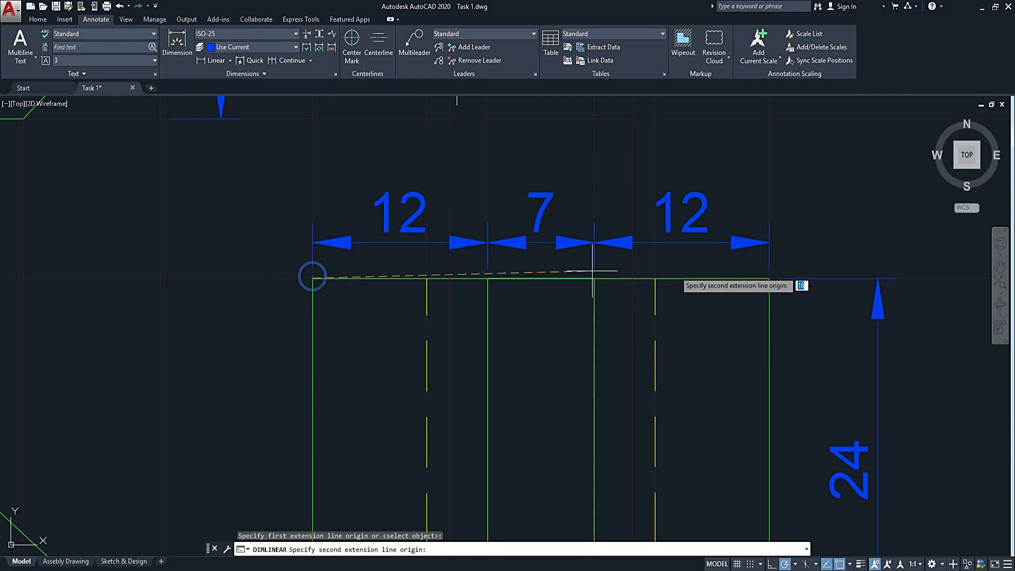
click(768, 277)
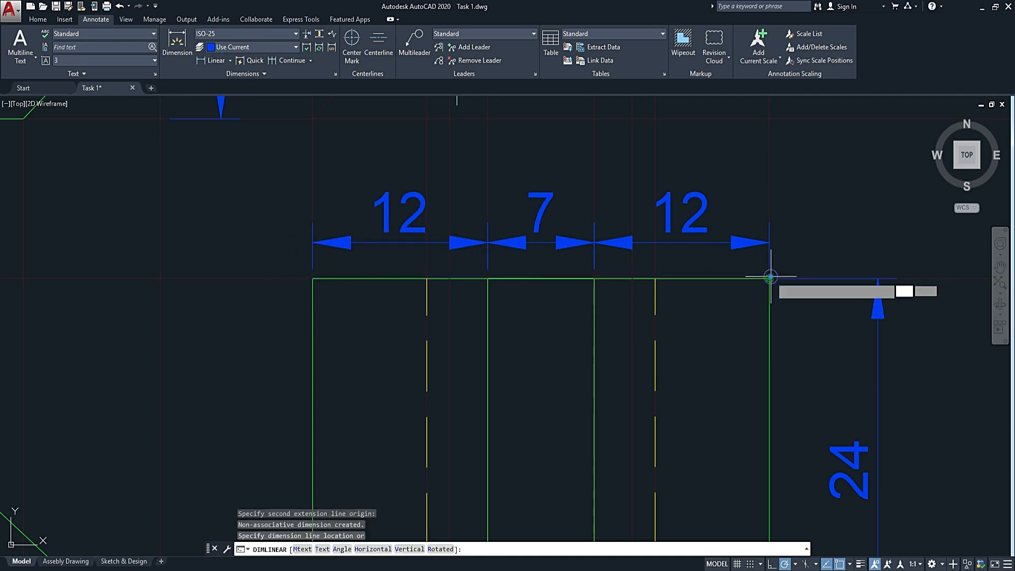
click(777, 157)
scroll(793, 180, down, 6)
scroll(745, 293, down, 2)
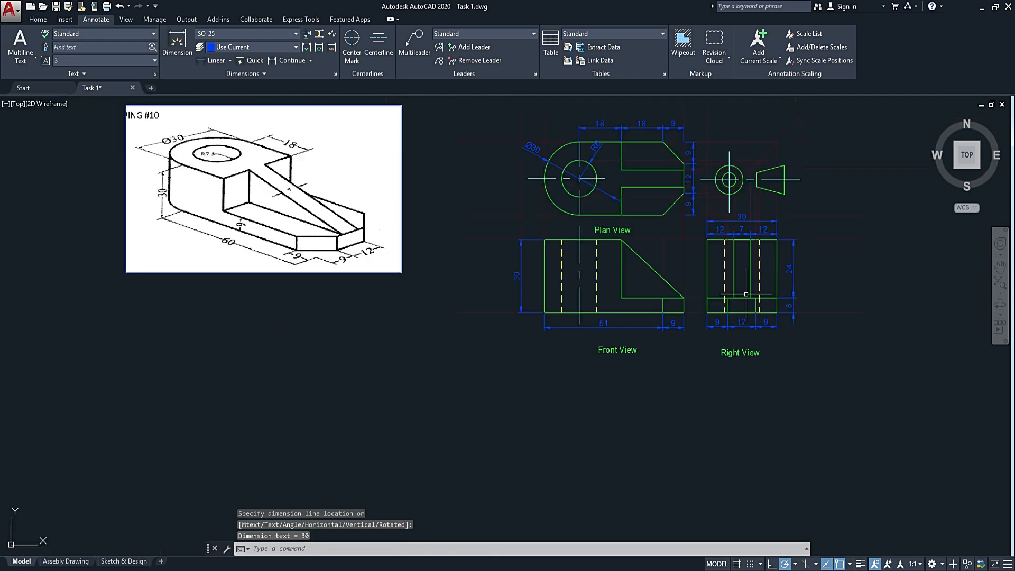